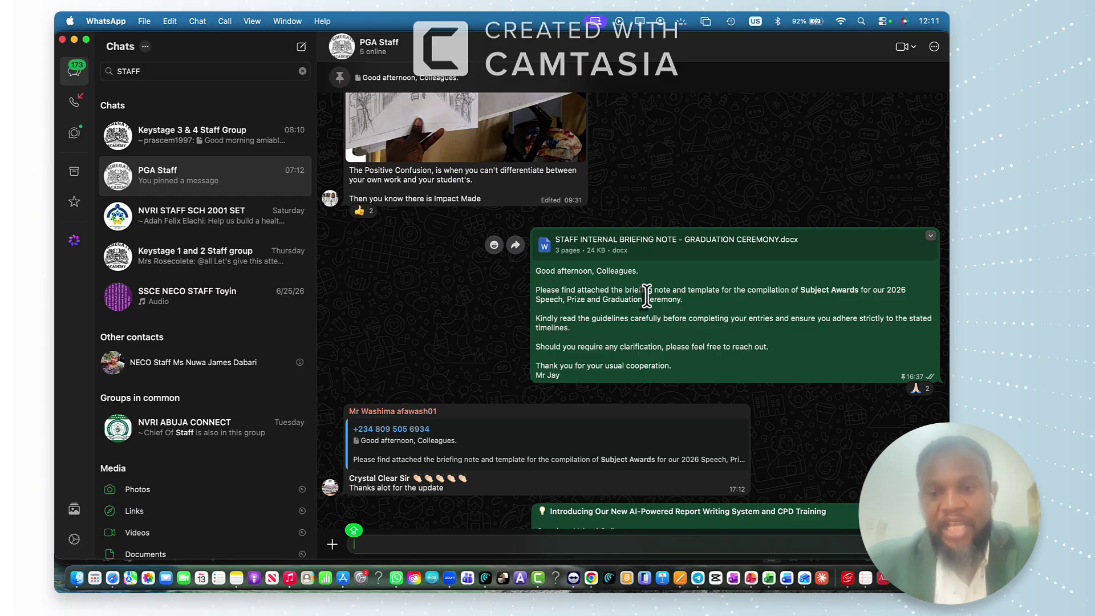
- Open the graduation ceremony briefing note shared in the PGA Staff chat and examine its submission guidelines and awards template at full size
{"action": "left_click", "coordinate": [600, 244]}
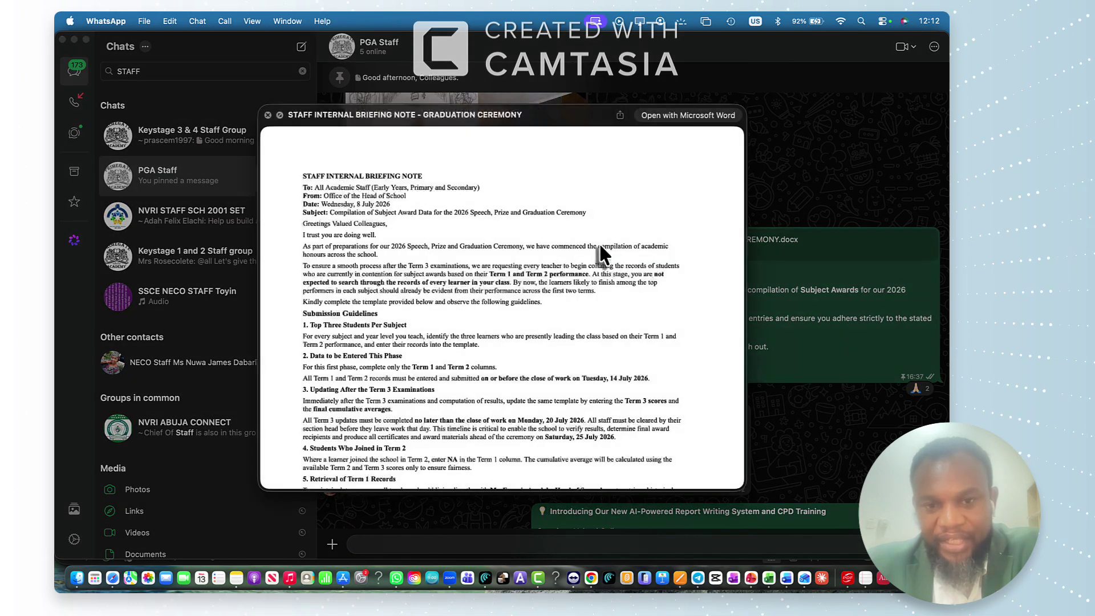
{"action": "scroll", "coordinate": [521, 277], "scroll_direction": "down", "scroll_amount": 2}
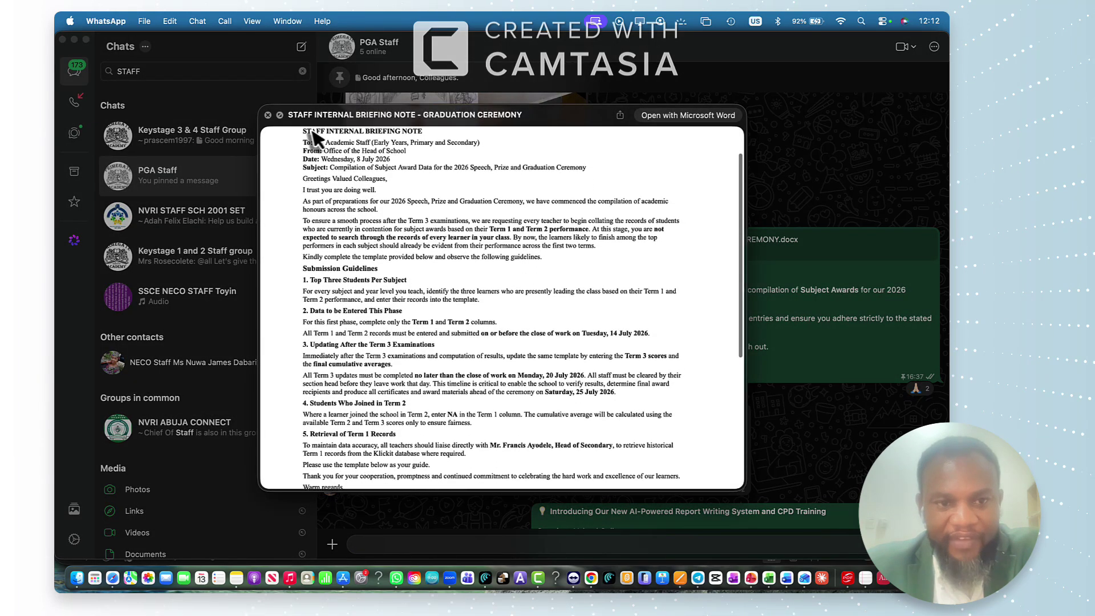
{"action": "left_click", "coordinate": [280, 115]}
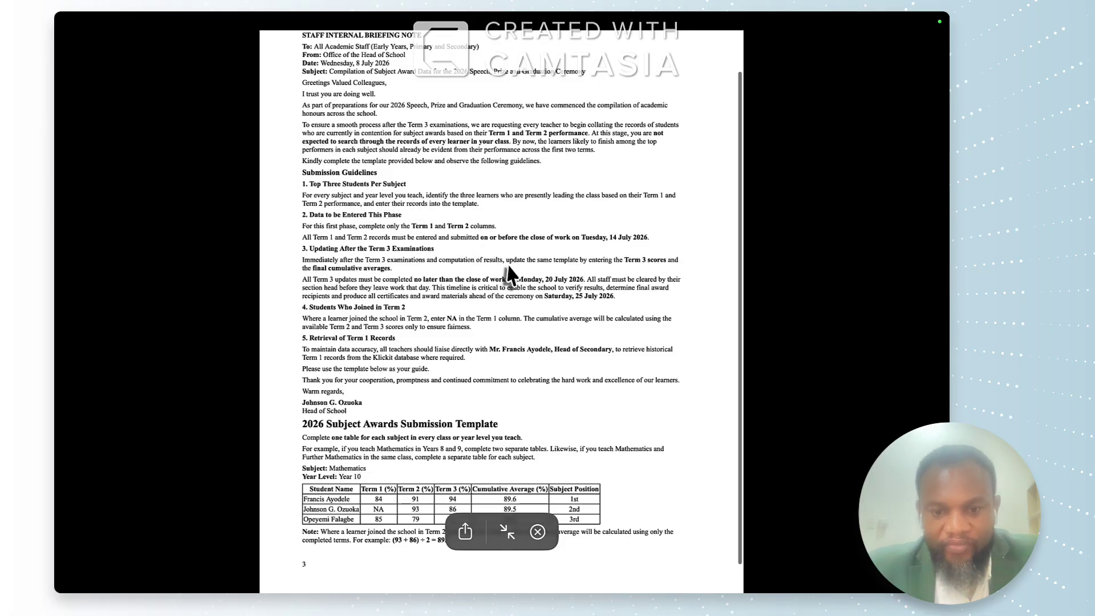
{"action": "scroll", "coordinate": [508, 273], "scroll_direction": "down", "scroll_amount": 3}
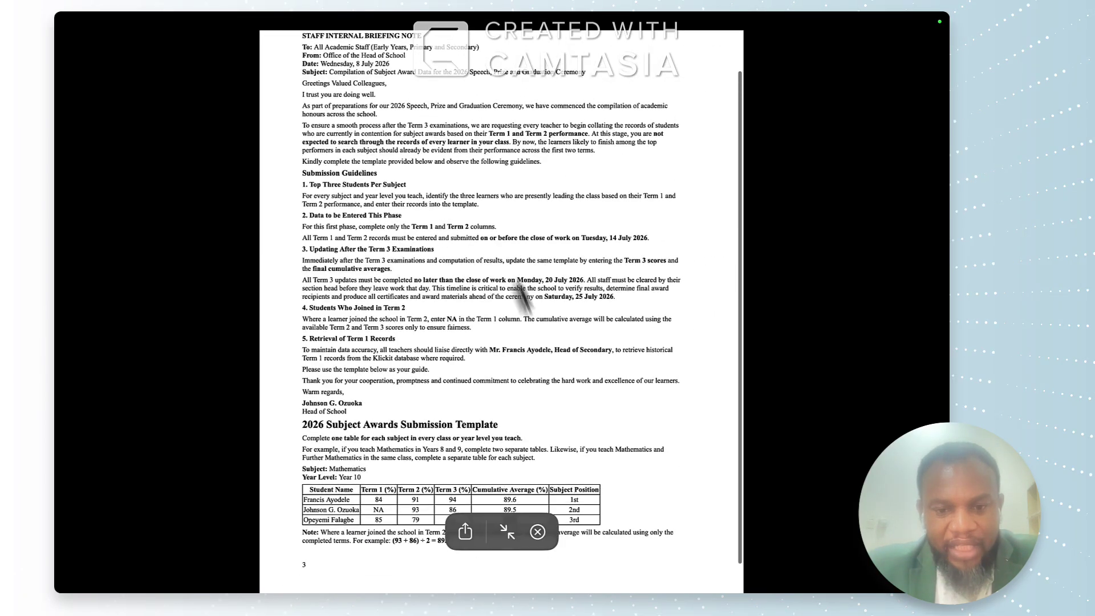
{"action": "scroll", "coordinate": [533, 326], "scroll_direction": "up", "scroll_amount": 3}
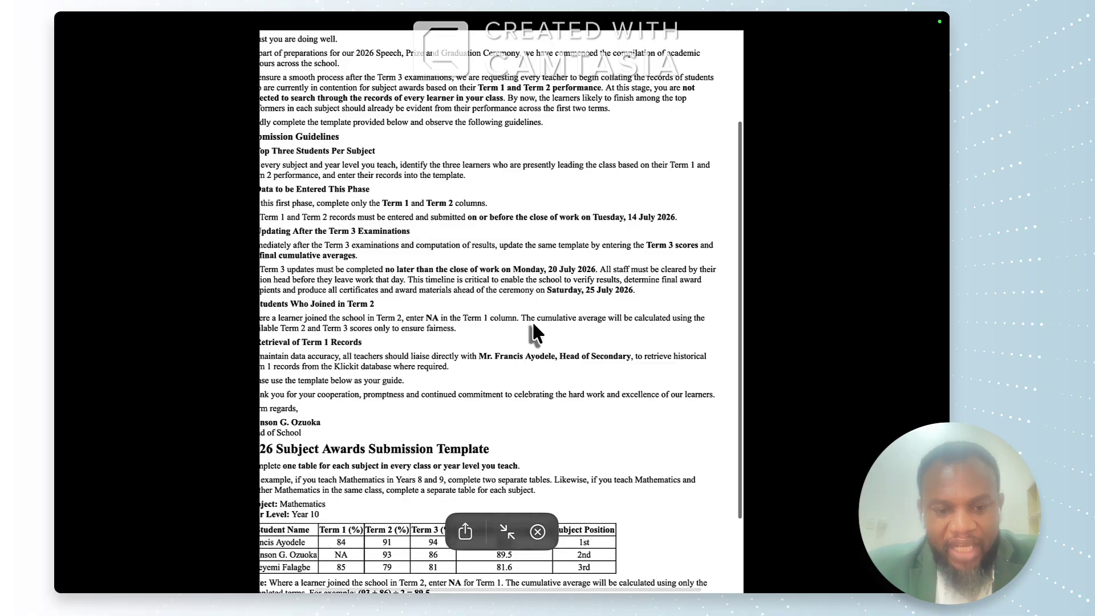
{"action": "scroll", "coordinate": [511, 362], "scroll_direction": "down", "scroll_amount": 2}
{"action": "scroll", "coordinate": [511, 357], "scroll_direction": "down", "scroll_amount": 2}
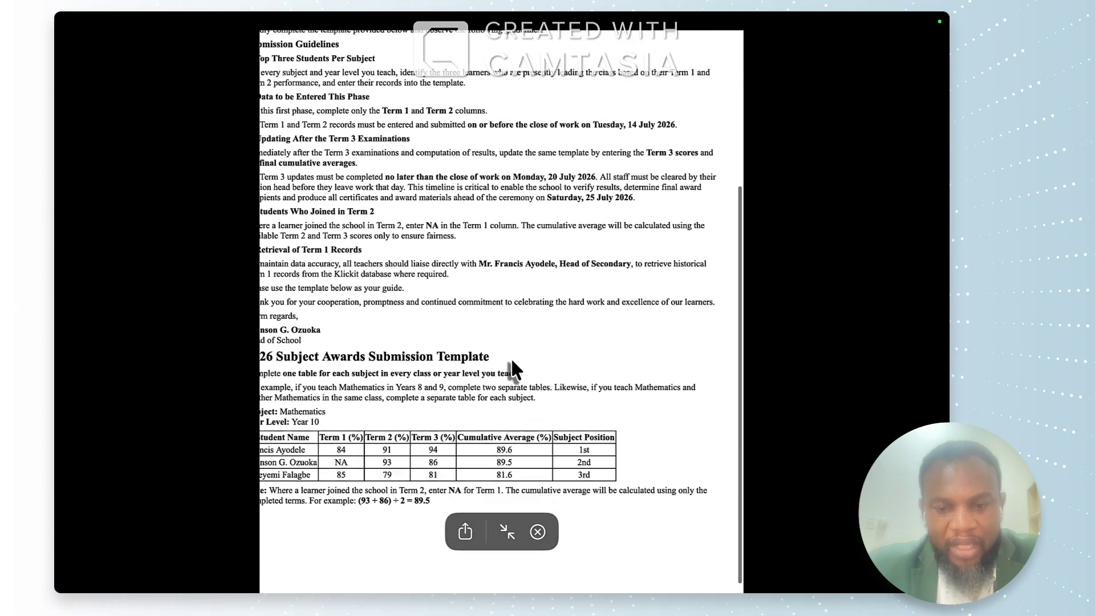
{"action": "scroll", "coordinate": [511, 357], "scroll_direction": "left", "scroll_amount": 1}
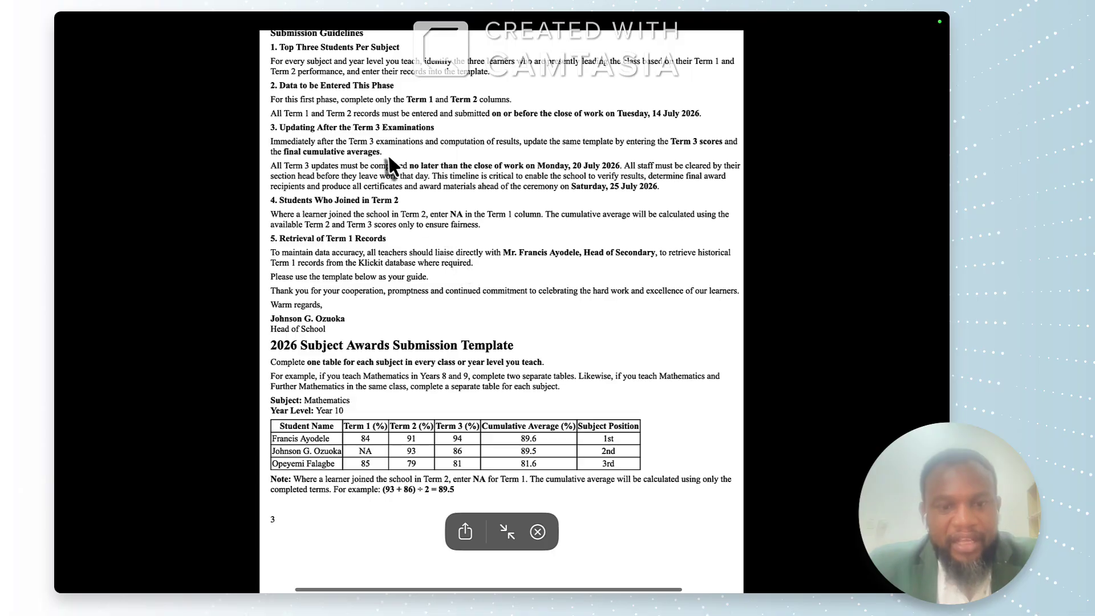
{"action": "scroll", "coordinate": [387, 154], "scroll_direction": "down", "scroll_amount": 5}
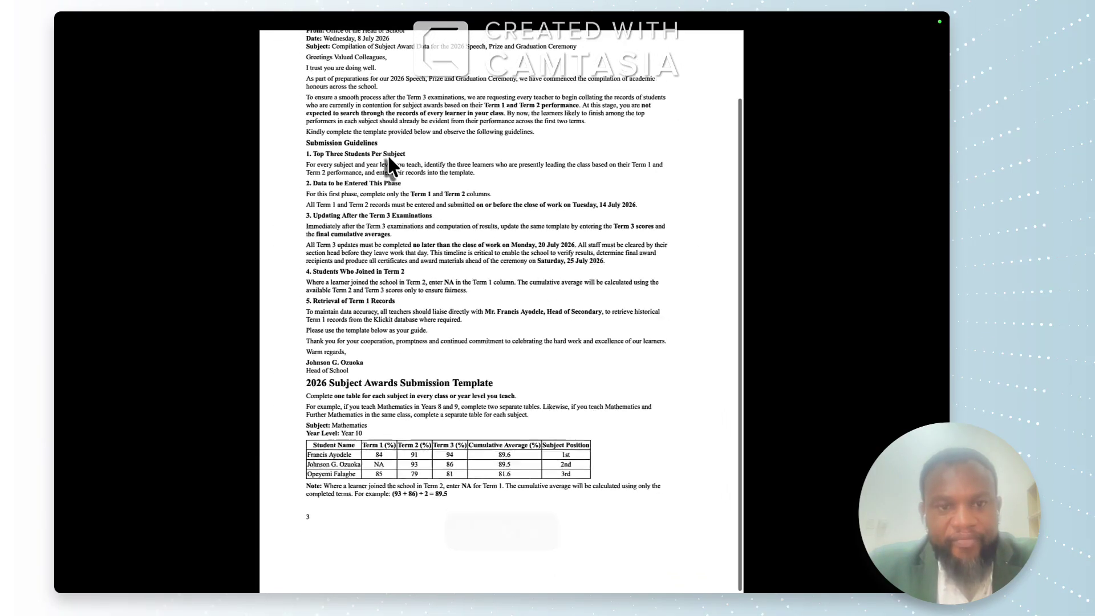
{"action": "scroll", "coordinate": [388, 154], "scroll_direction": "up", "scroll_amount": 2}
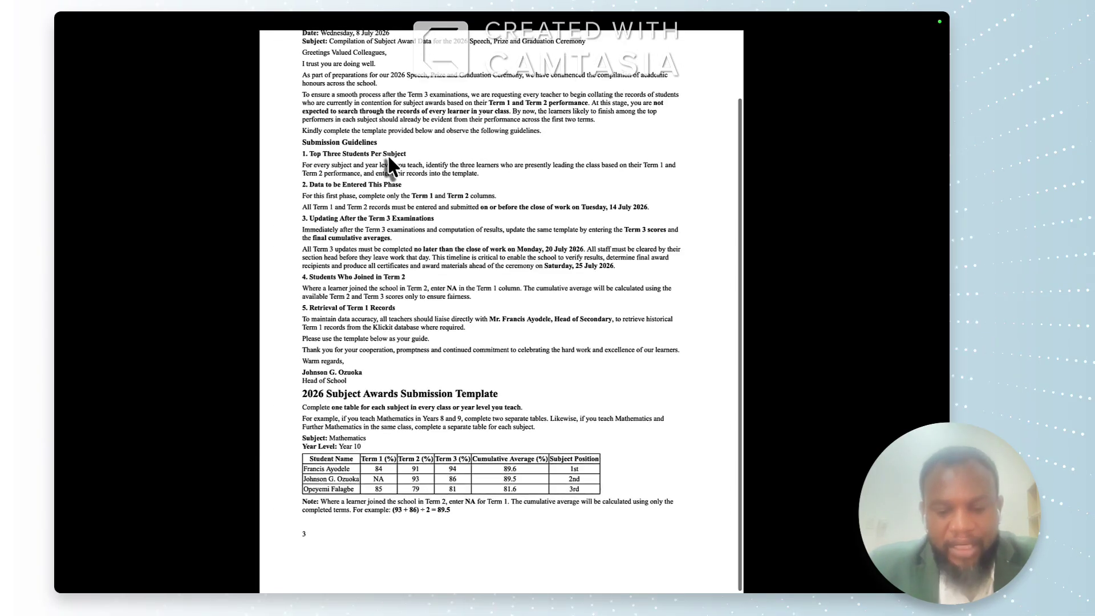
{"action": "scroll", "coordinate": [392, 257], "scroll_direction": "up", "scroll_amount": 2}
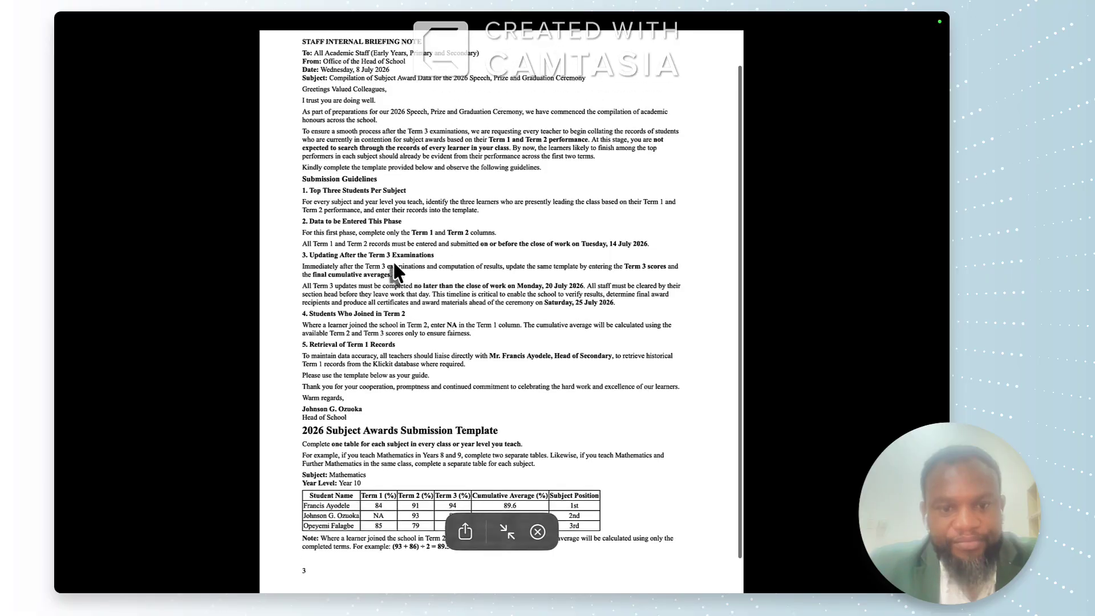
{"action": "key", "text": "Escape"}
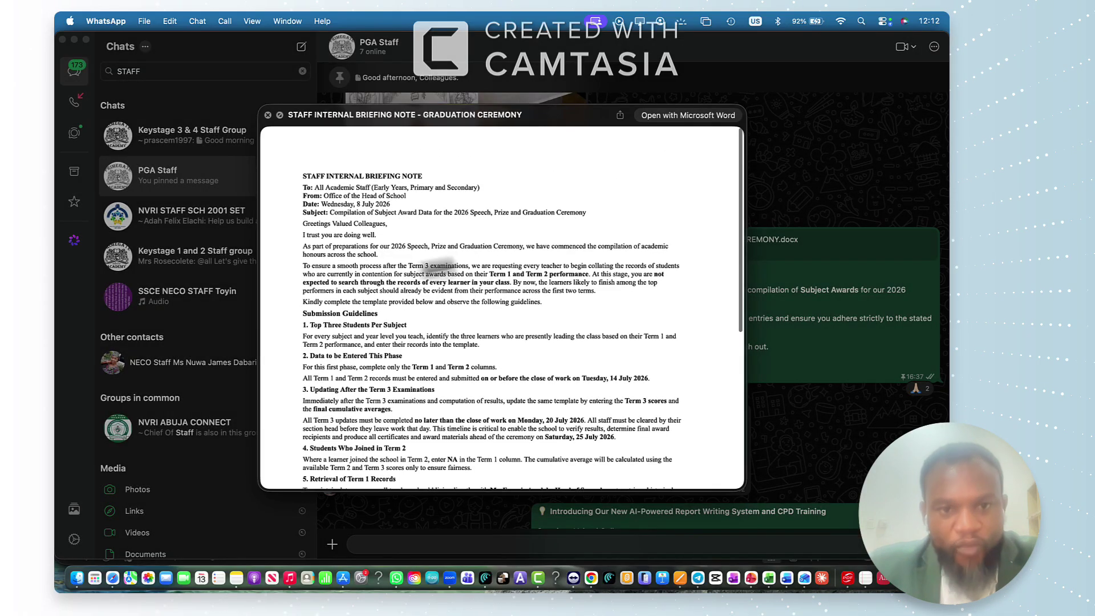
- Switch to the Slate school portal in the browser and open the Reports page of its Learning section
{"action": "left_click", "coordinate": [592, 562]}
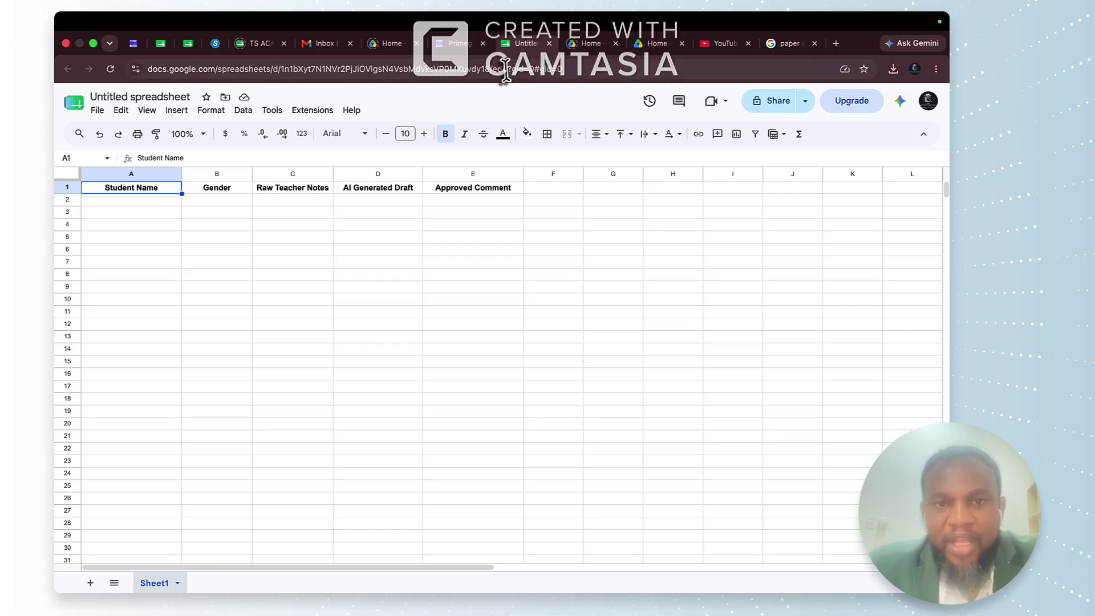
{"action": "left_click", "coordinate": [215, 45]}
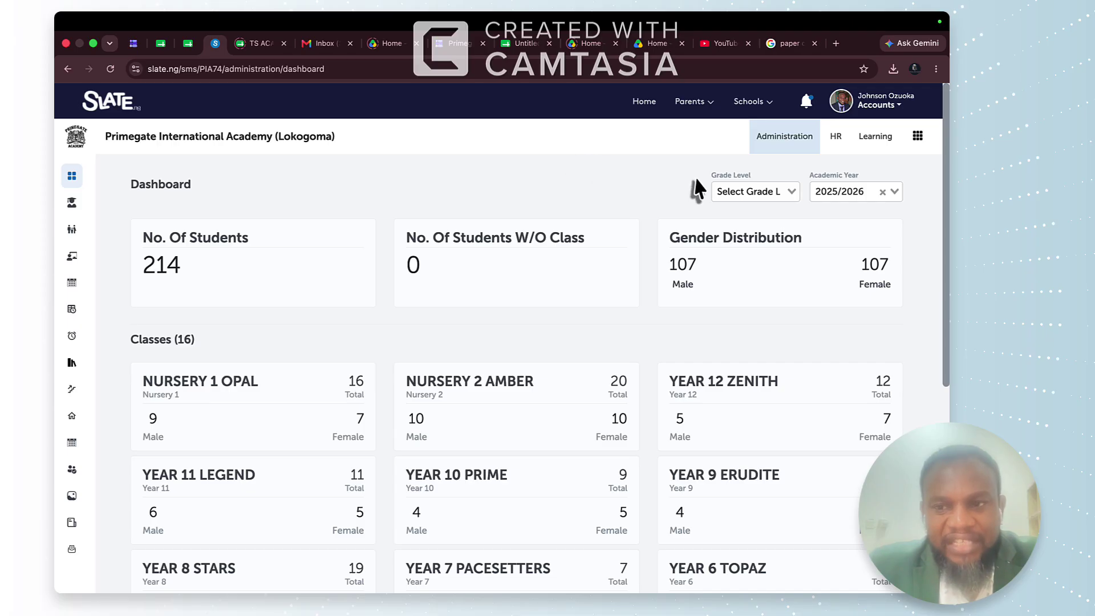
{"action": "left_click", "coordinate": [875, 149]}
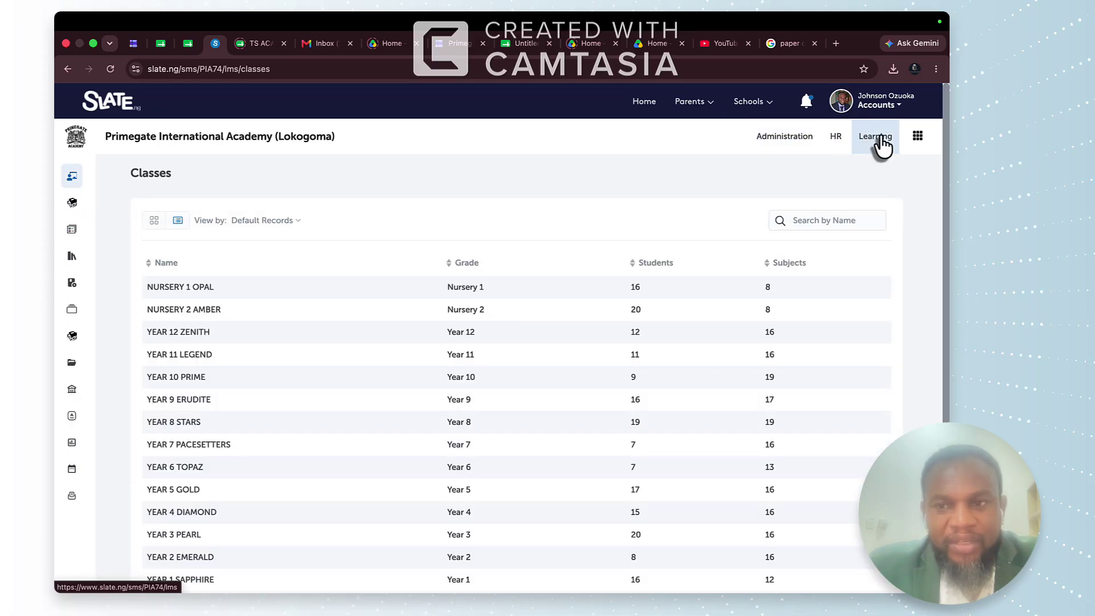
{"action": "mouse_move", "coordinate": [102, 216]}
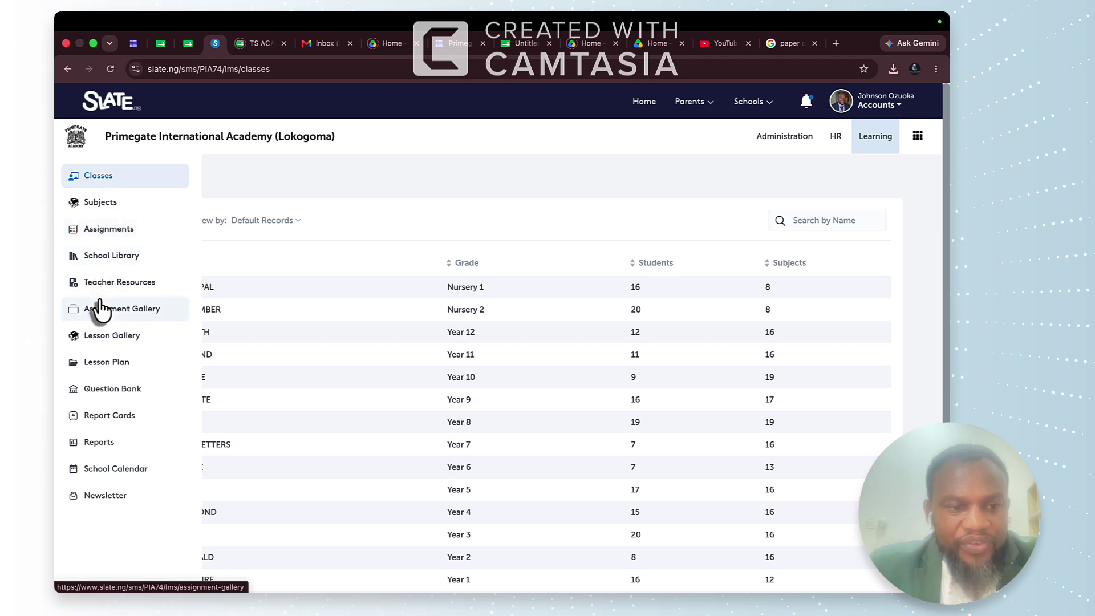
{"action": "mouse_move", "coordinate": [70, 249]}
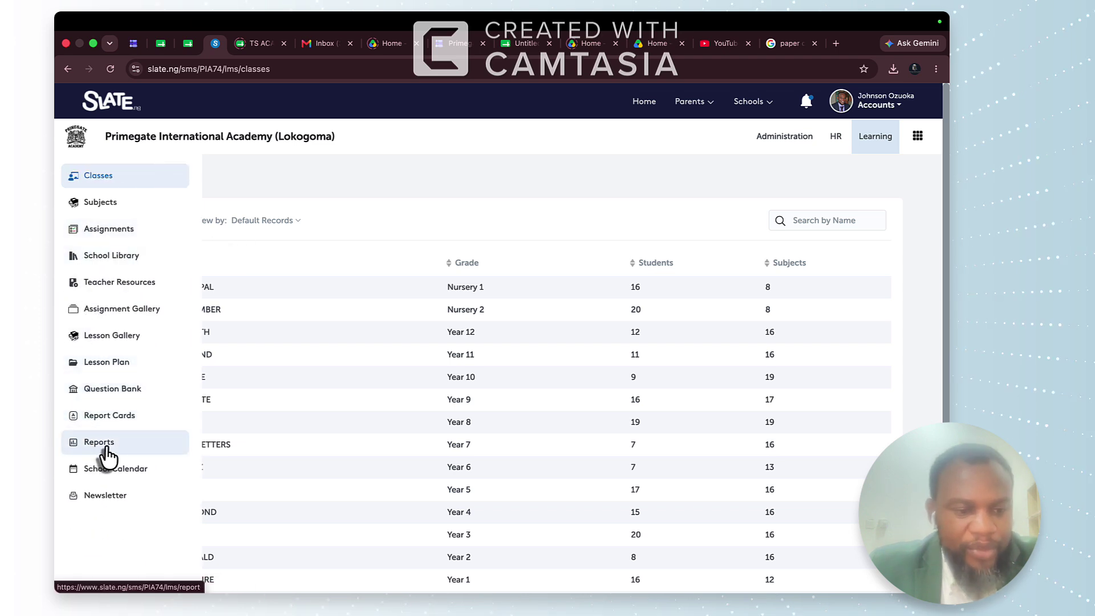
{"action": "left_click", "coordinate": [102, 444]}
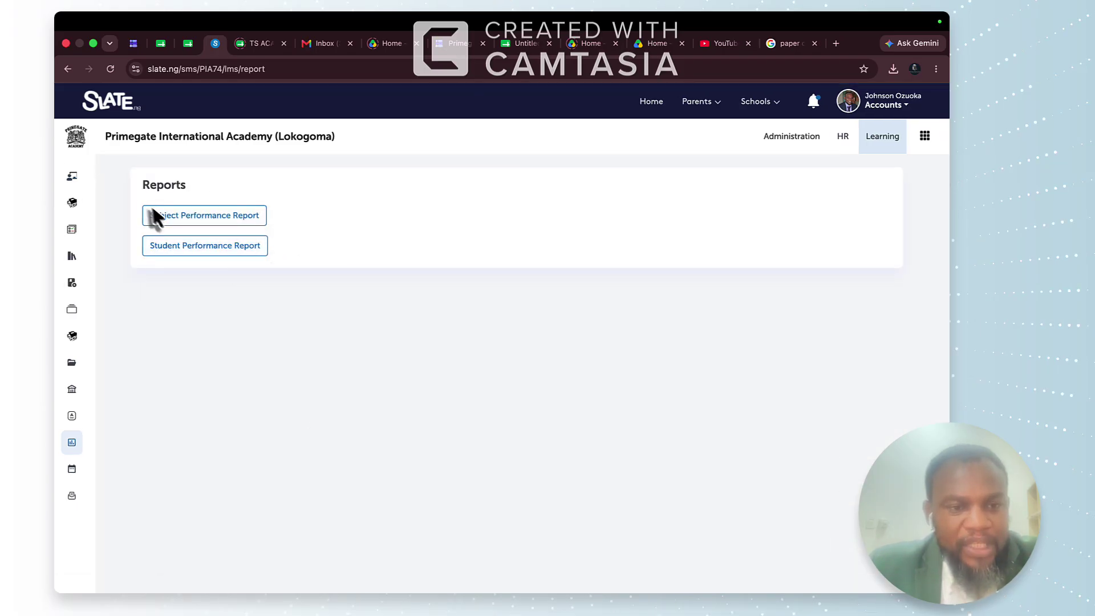
- Start a Subject Performance Report and set its academic year to 2025/2026
{"action": "left_click", "coordinate": [230, 222]}
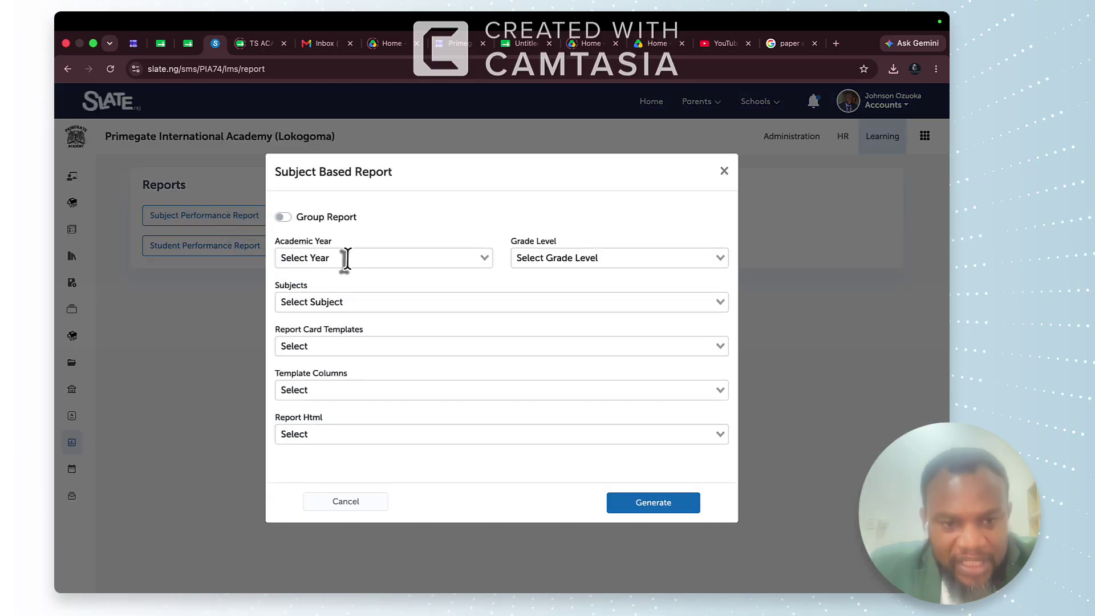
{"action": "left_click", "coordinate": [351, 257]}
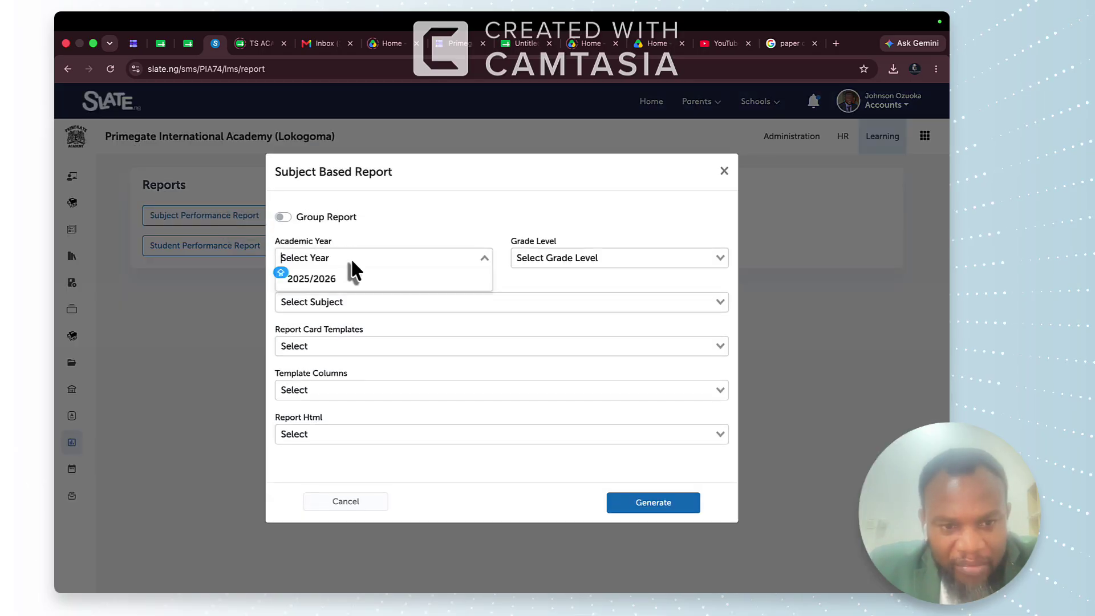
{"action": "left_click", "coordinate": [317, 278]}
{"action": "left_click", "coordinate": [533, 252]}
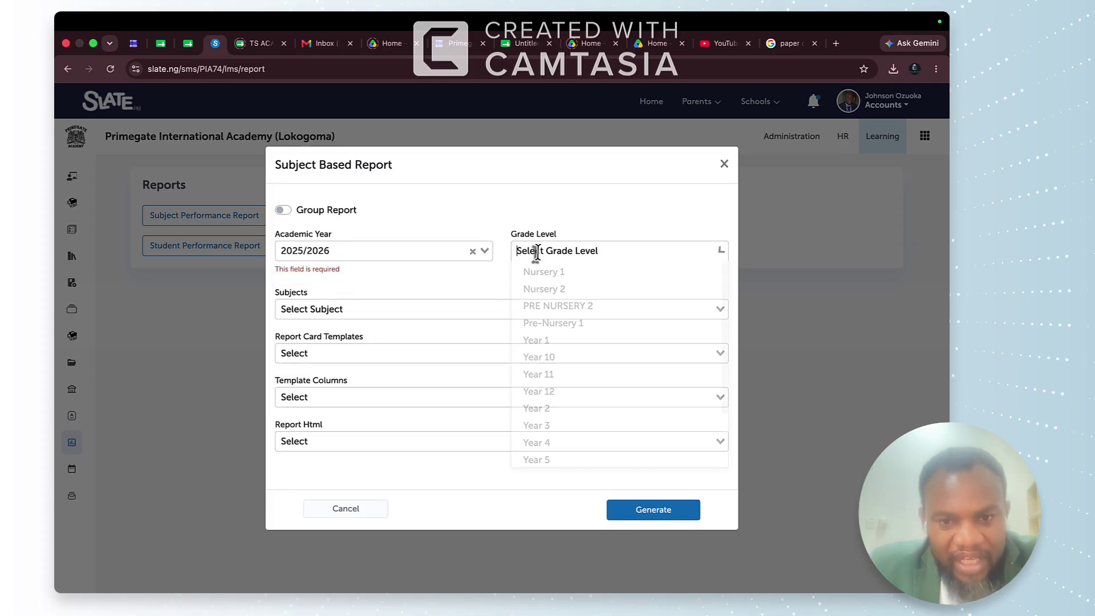
{"action": "scroll", "coordinate": [555, 374], "scroll_direction": "down", "scroll_amount": 2}
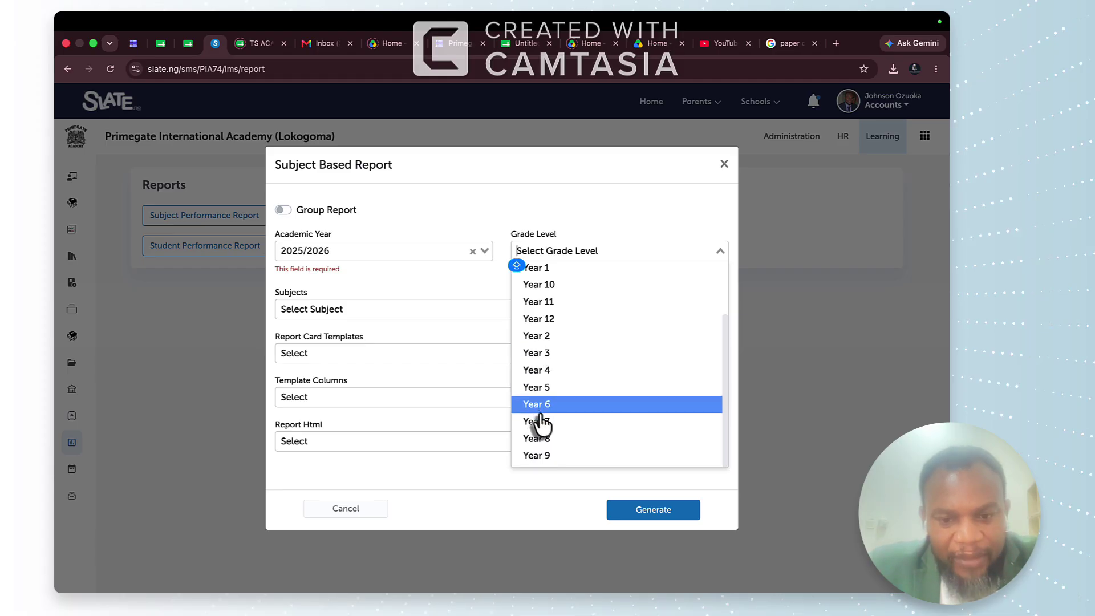
{"action": "left_click", "coordinate": [543, 438]}
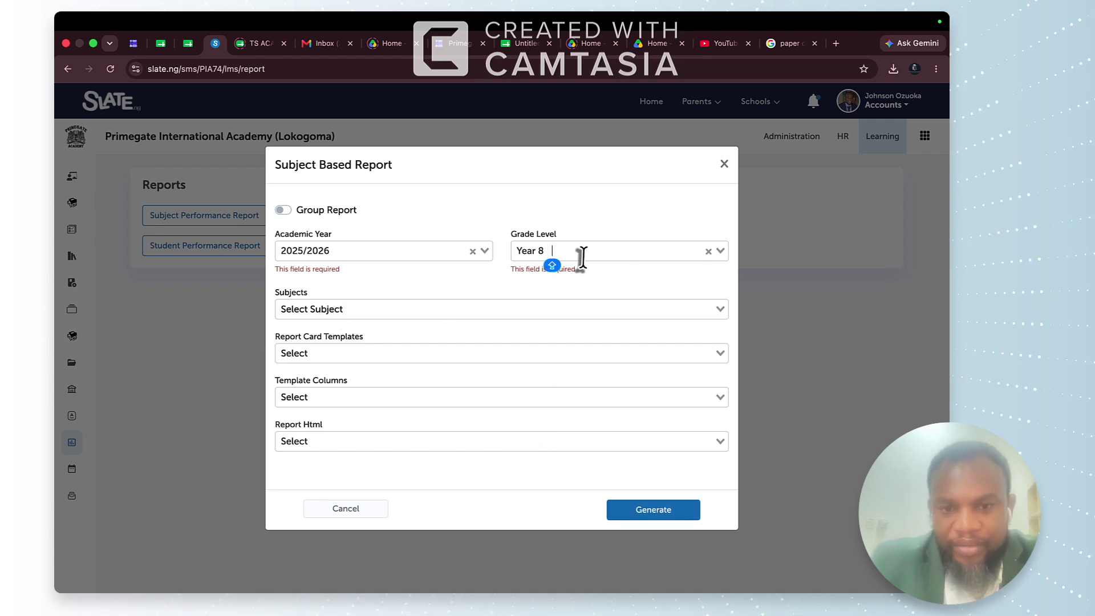
{"action": "key", "text": "BackSpace"}
- Set the report's grade level to Year 3 and its subject to English Studies - Eng 60
{"action": "left_click", "coordinate": [604, 250]}
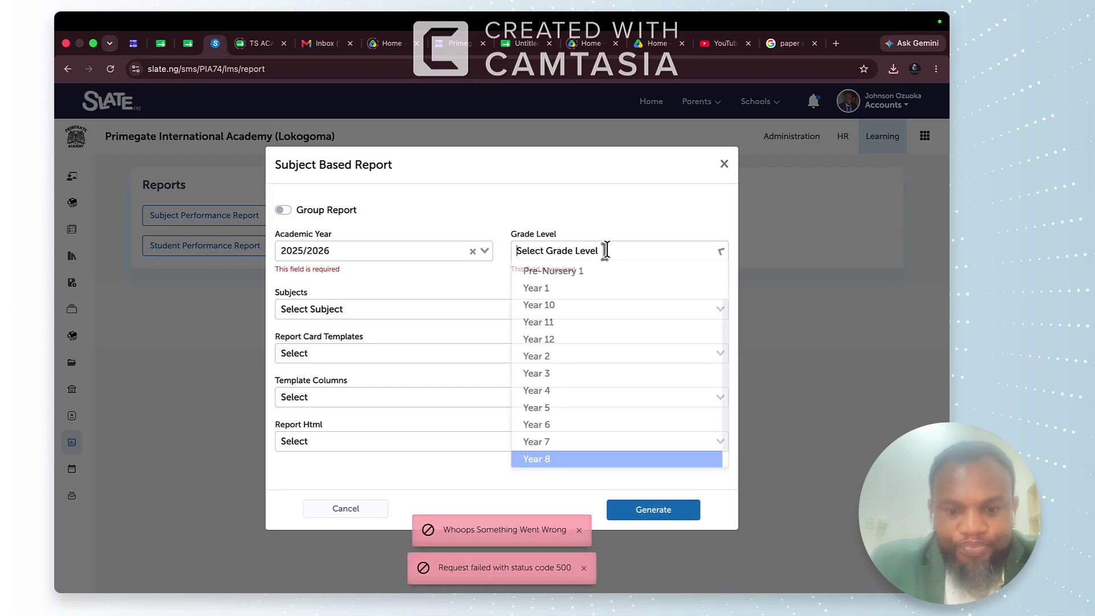
{"action": "scroll", "coordinate": [587, 283], "scroll_direction": "up", "scroll_amount": 1}
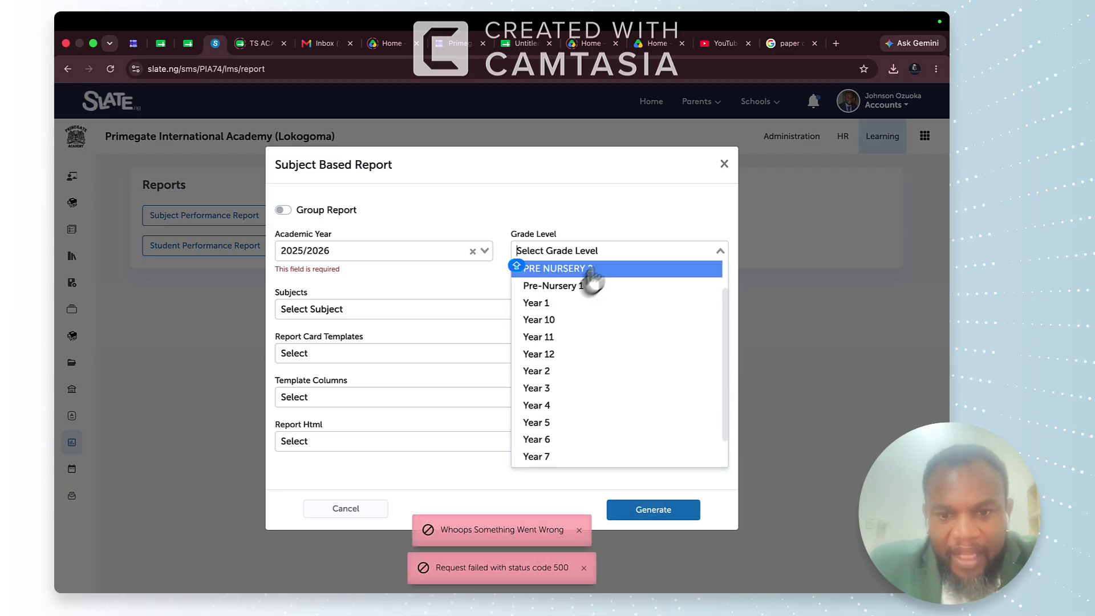
{"action": "left_click", "coordinate": [549, 391]}
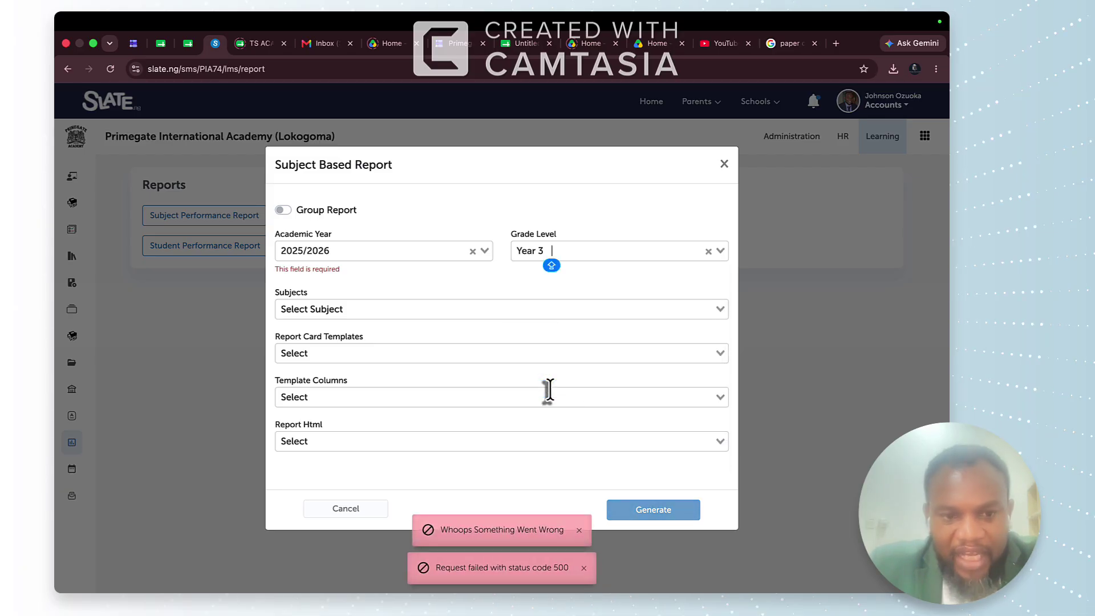
{"action": "left_click", "coordinate": [296, 305]}
{"action": "key", "text": "Caps_Lock"}
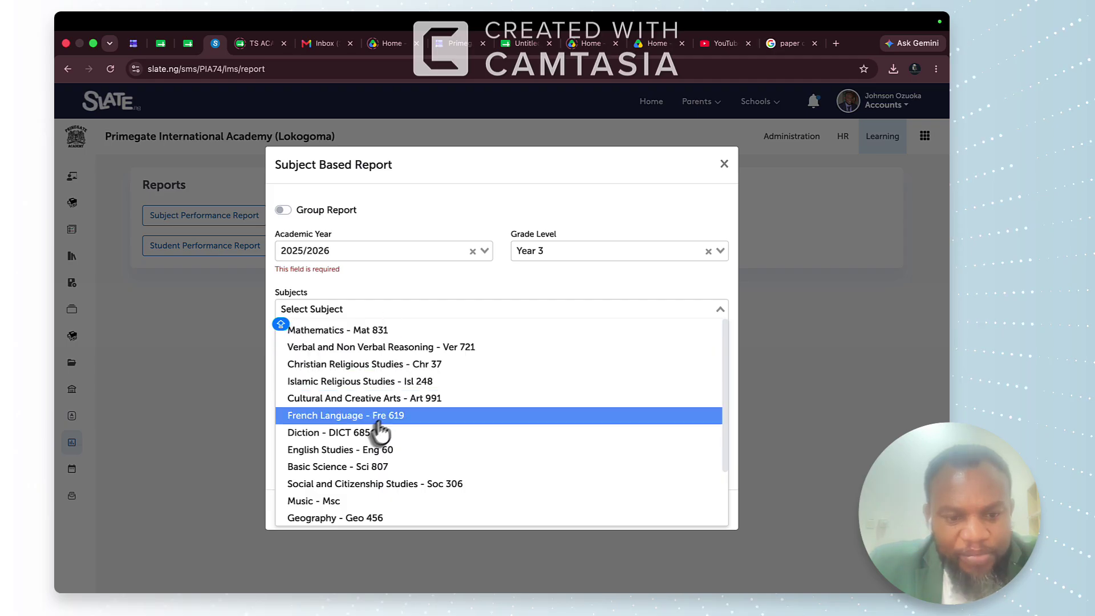
{"action": "left_click", "coordinate": [352, 451]}
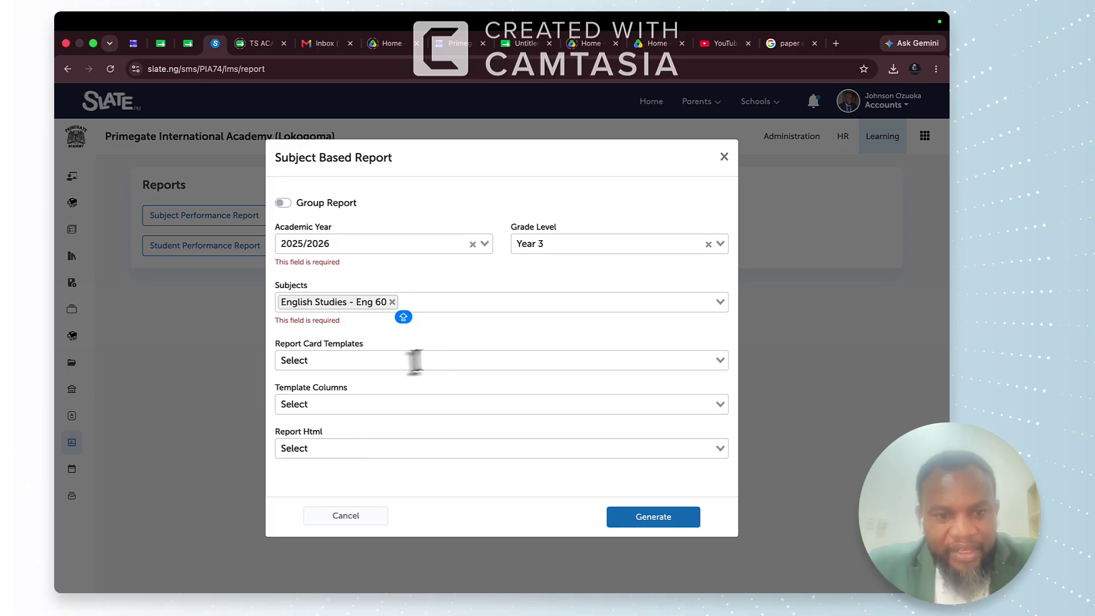
- Choose the 2025/2026 CA CHART report card template and add TERM 2 TOTAL as its template column
{"action": "left_click", "coordinate": [320, 362]}
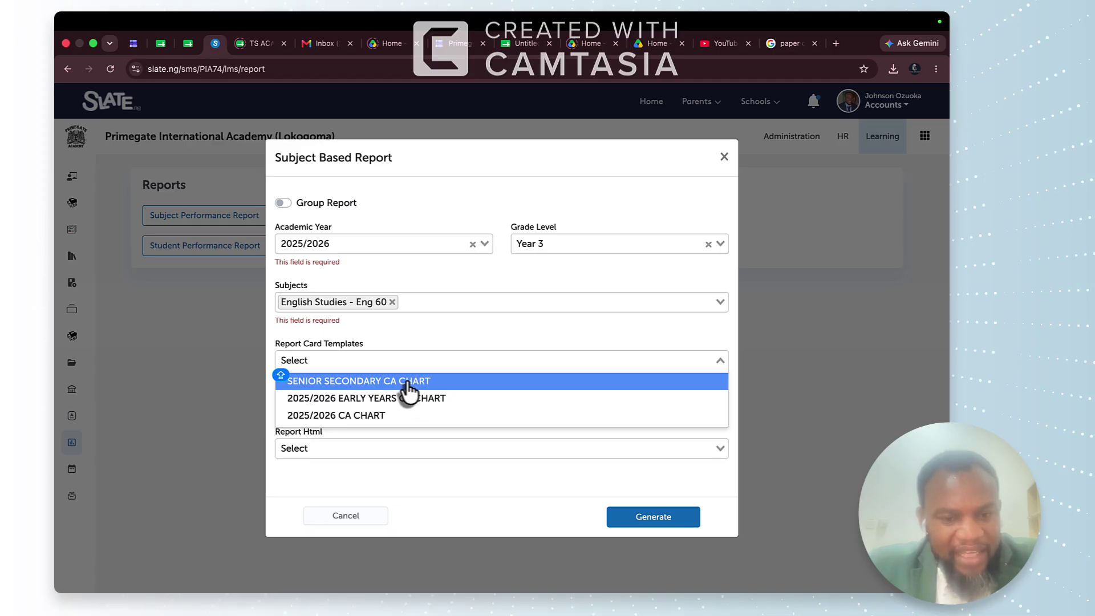
{"action": "left_click", "coordinate": [363, 421]}
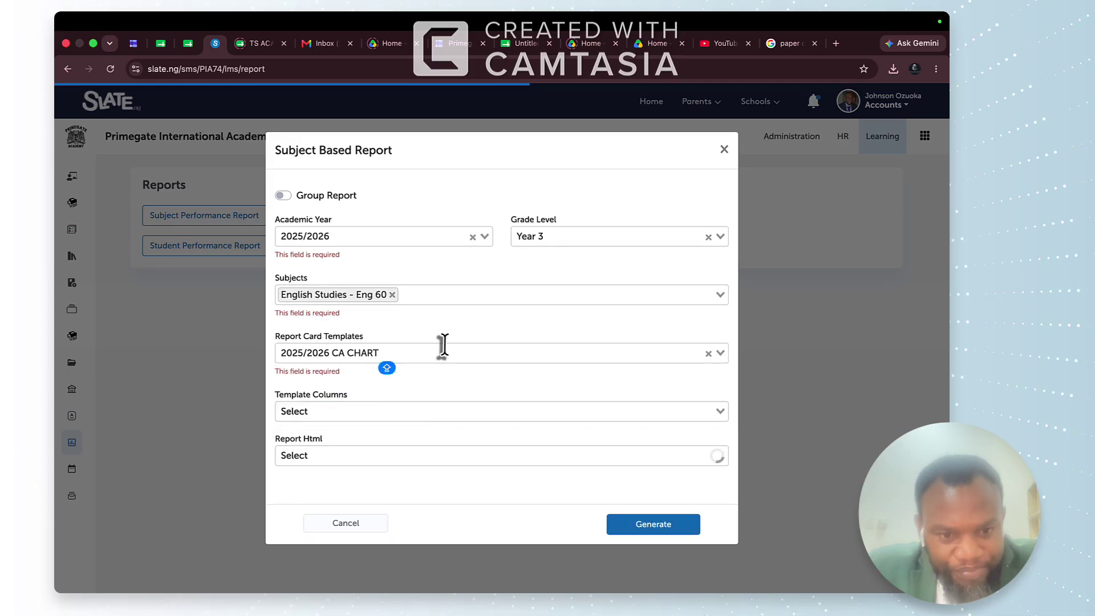
{"action": "left_click", "coordinate": [341, 412]}
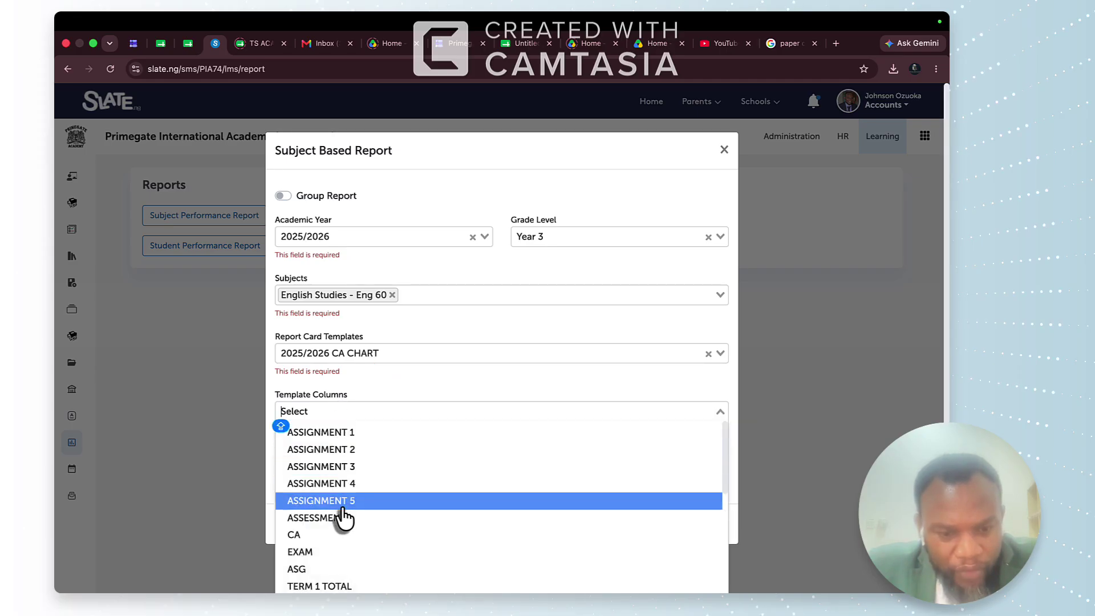
{"action": "scroll", "coordinate": [344, 518], "scroll_direction": "down", "scroll_amount": 1}
{"action": "scroll", "coordinate": [344, 518], "scroll_direction": "down", "scroll_amount": 10}
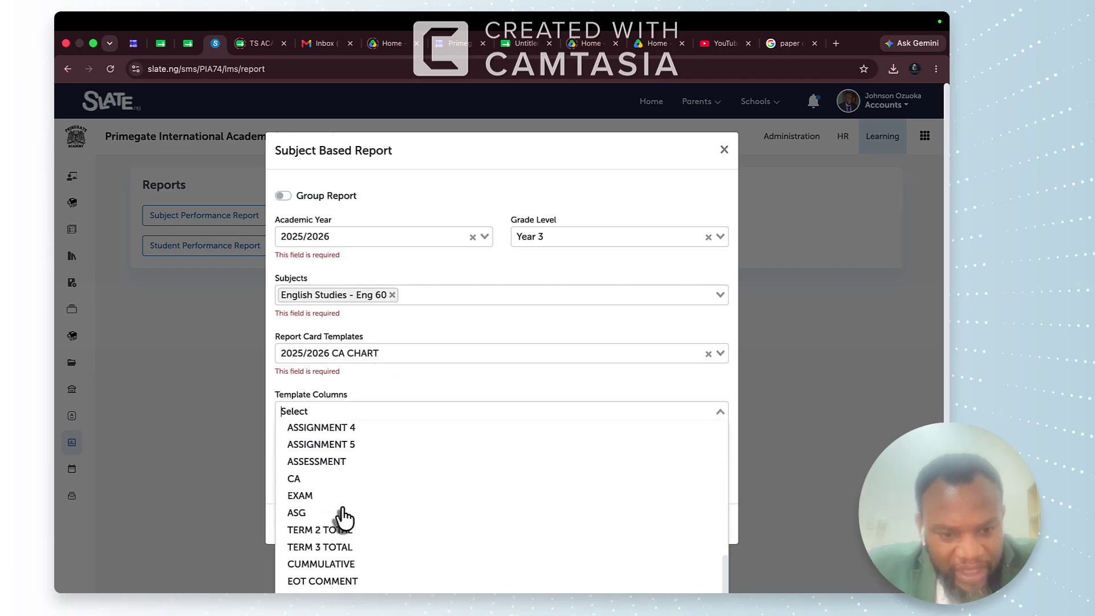
{"action": "scroll", "coordinate": [343, 516], "scroll_direction": "up", "scroll_amount": 1}
{"action": "left_click", "coordinate": [343, 505]}
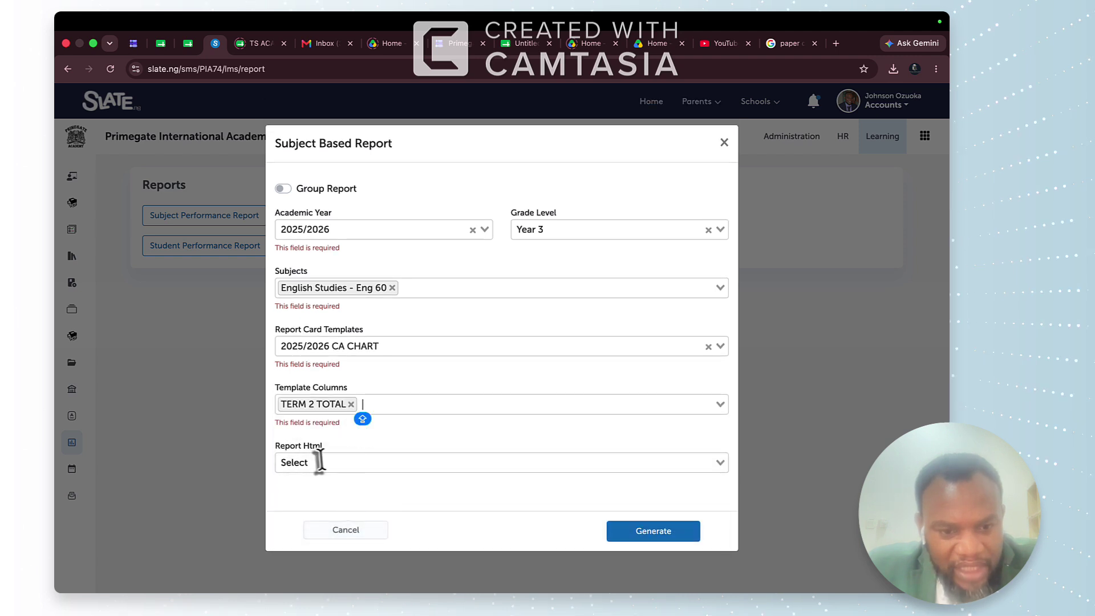
- Set the report HTML to Primary Term 2 (EOT) and generate the subject report
{"action": "left_click", "coordinate": [313, 462]}
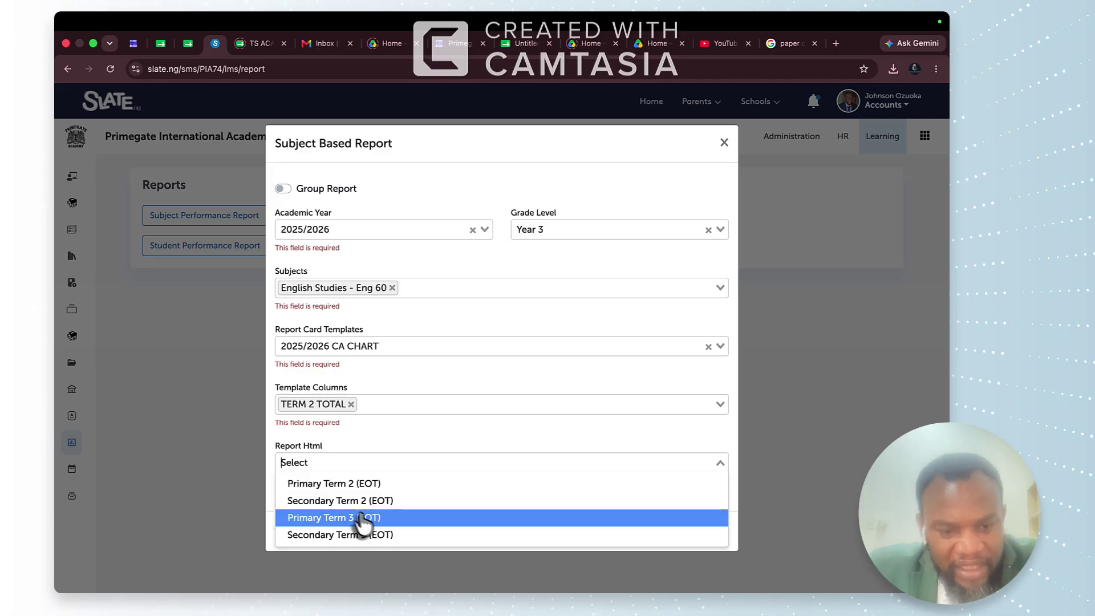
{"action": "left_click", "coordinate": [319, 485]}
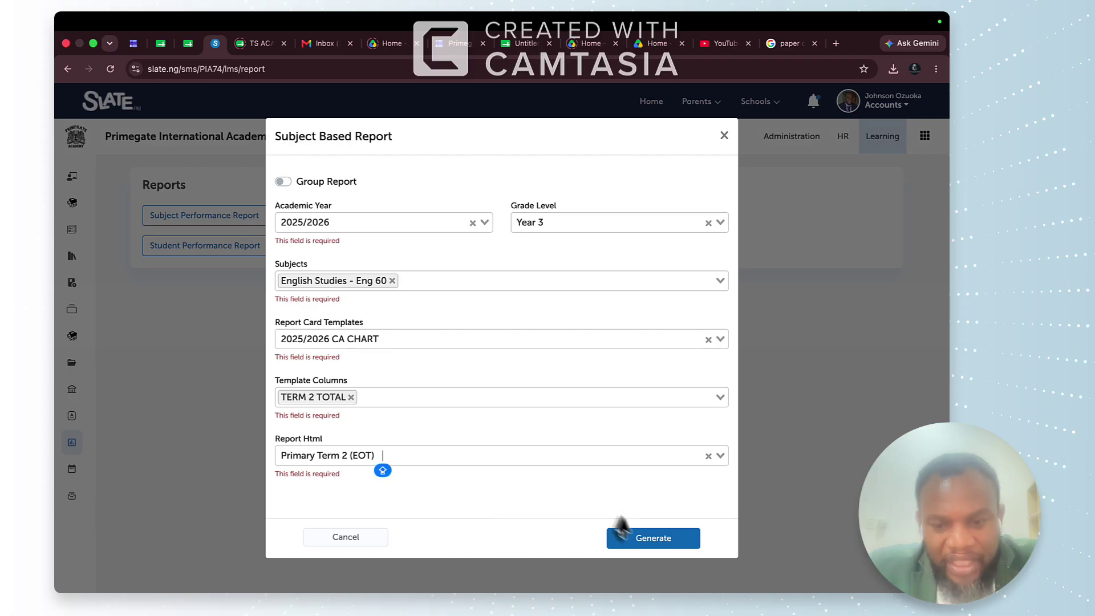
{"action": "left_click", "coordinate": [646, 545]}
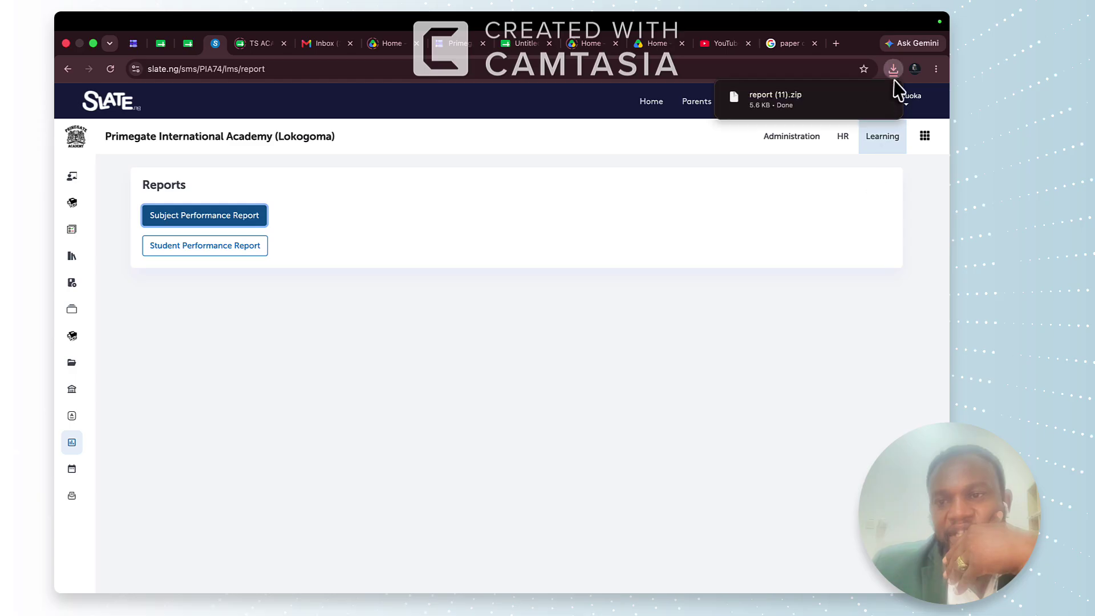
- Open the downloaded report archive, open the English Studies report spreadsheet in Excel and expand its window to full screen
{"action": "left_click", "coordinate": [780, 101]}
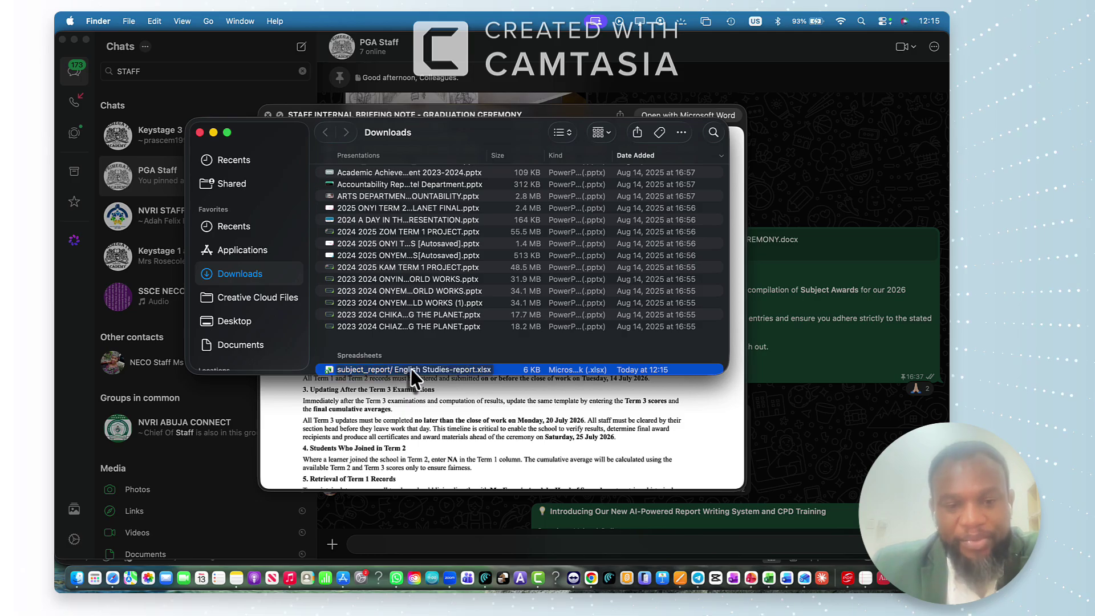
{"action": "double_click", "coordinate": [380, 369]}
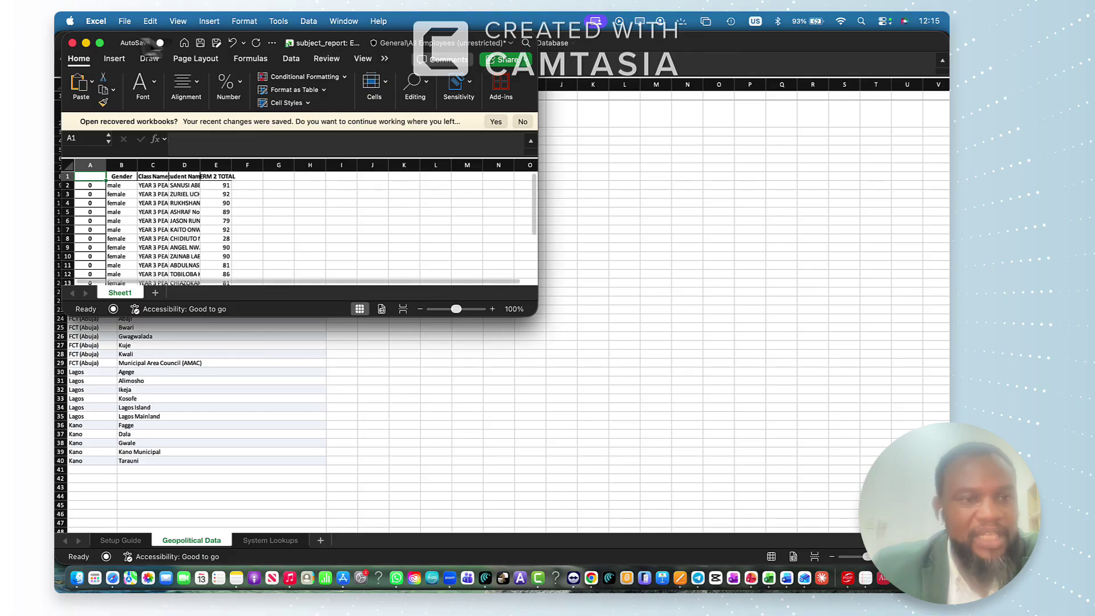
{"action": "left_click", "coordinate": [100, 43]}
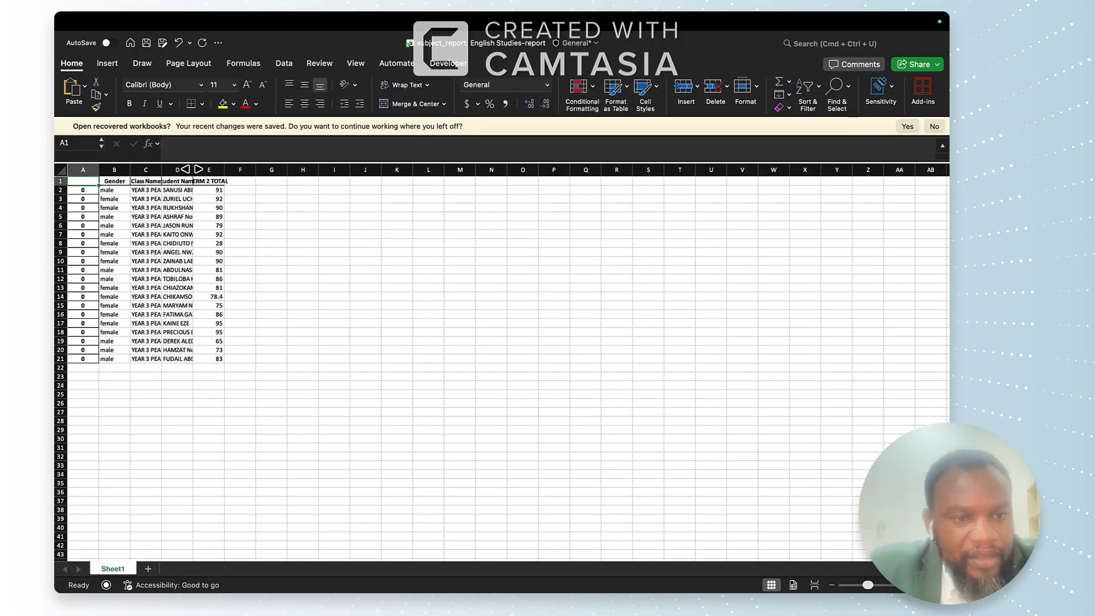
- Widen the Student Name, Class Name and Gender columns so their contents fit
{"action": "left_click_drag", "start_coordinate": [192, 169], "coordinate": [267, 169]}
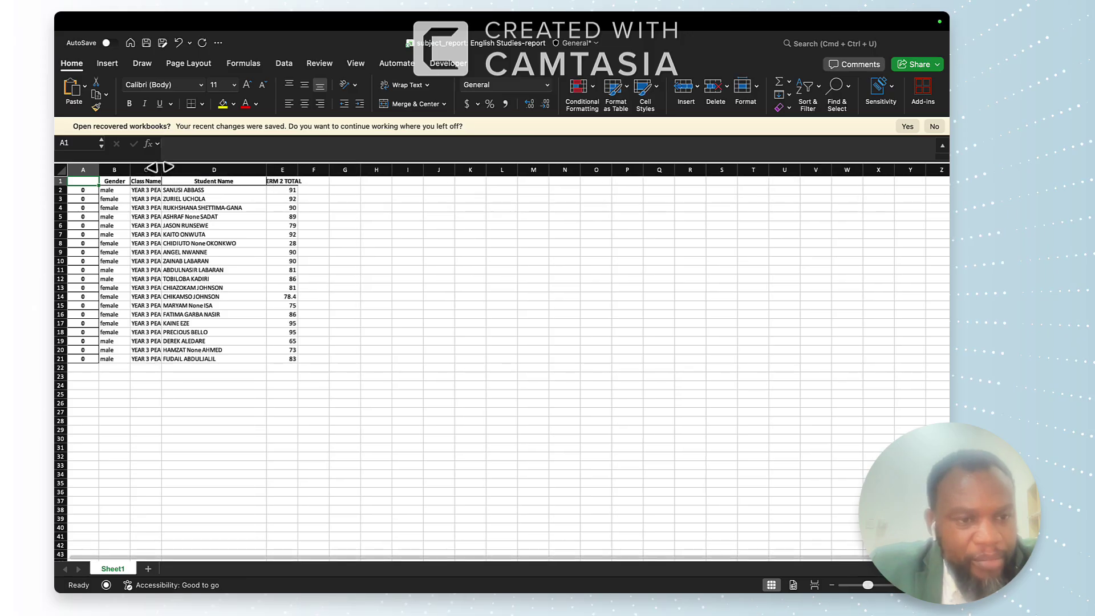
{"action": "left_click_drag", "start_coordinate": [162, 169], "coordinate": [199, 169]}
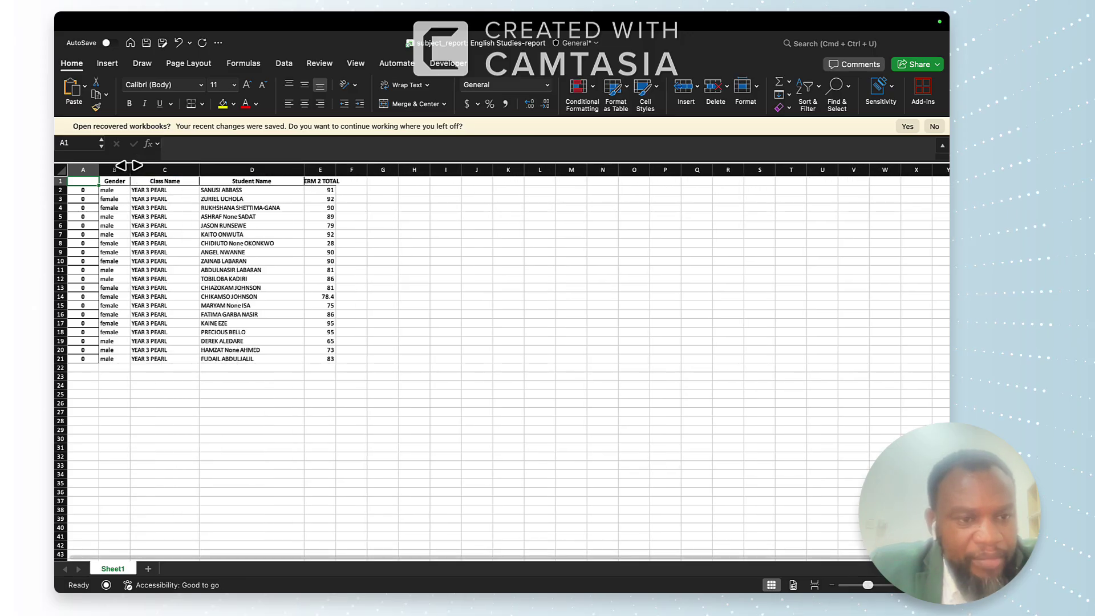
{"action": "left_click_drag", "start_coordinate": [130, 170], "coordinate": [170, 166]}
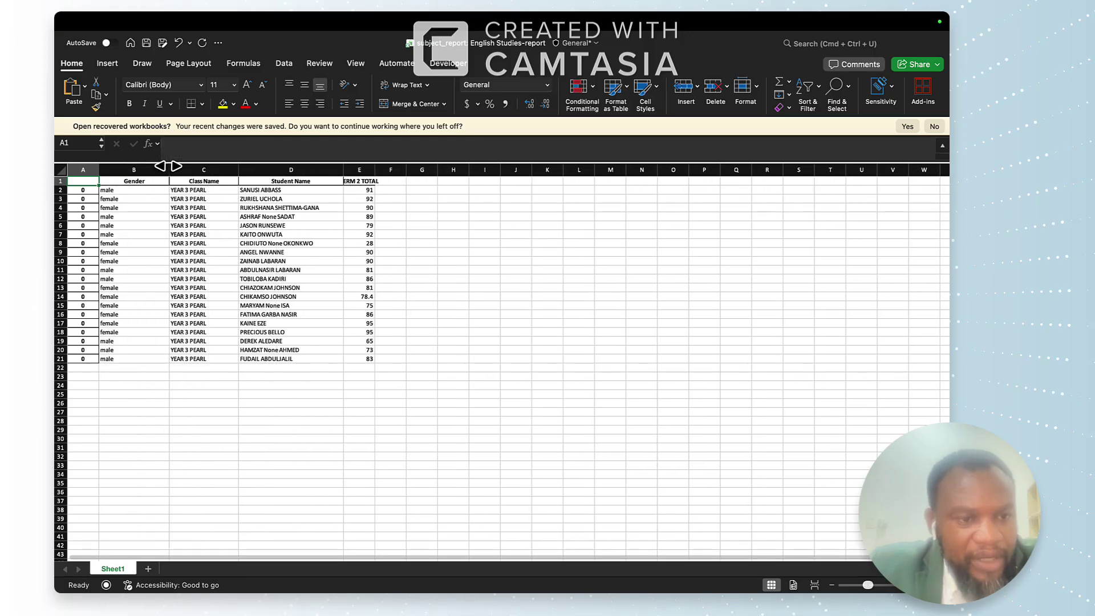
- Delete the unnamed index, Gender and Class Name columns, and give columns A to C one equal width that fits the TERM 2 TOTAL header
{"action": "left_click", "coordinate": [135, 168]}
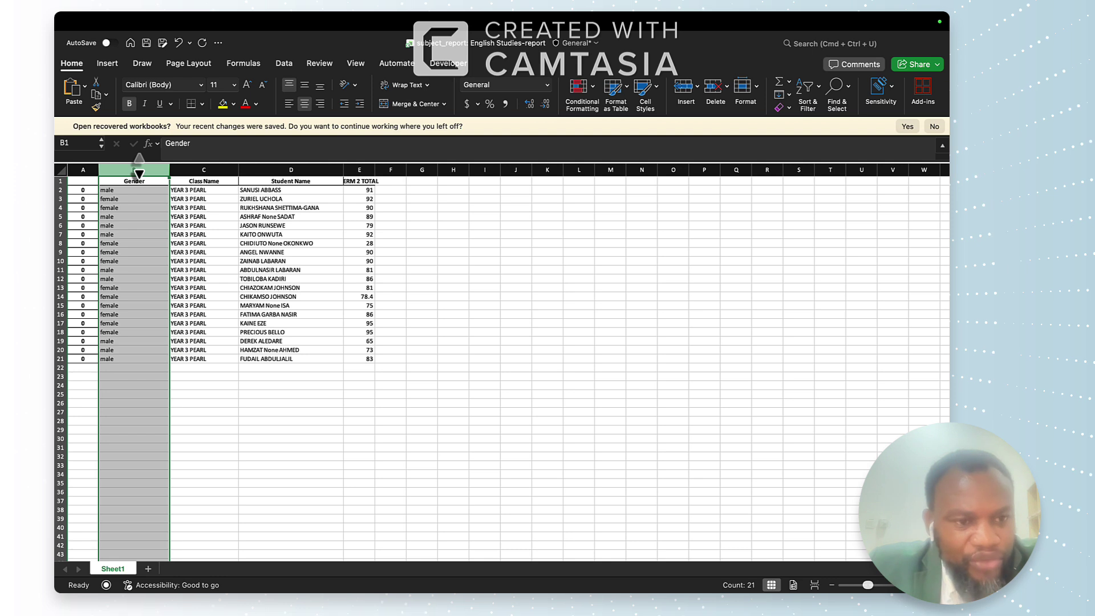
{"action": "left_click", "coordinate": [90, 170], "text": "super"}
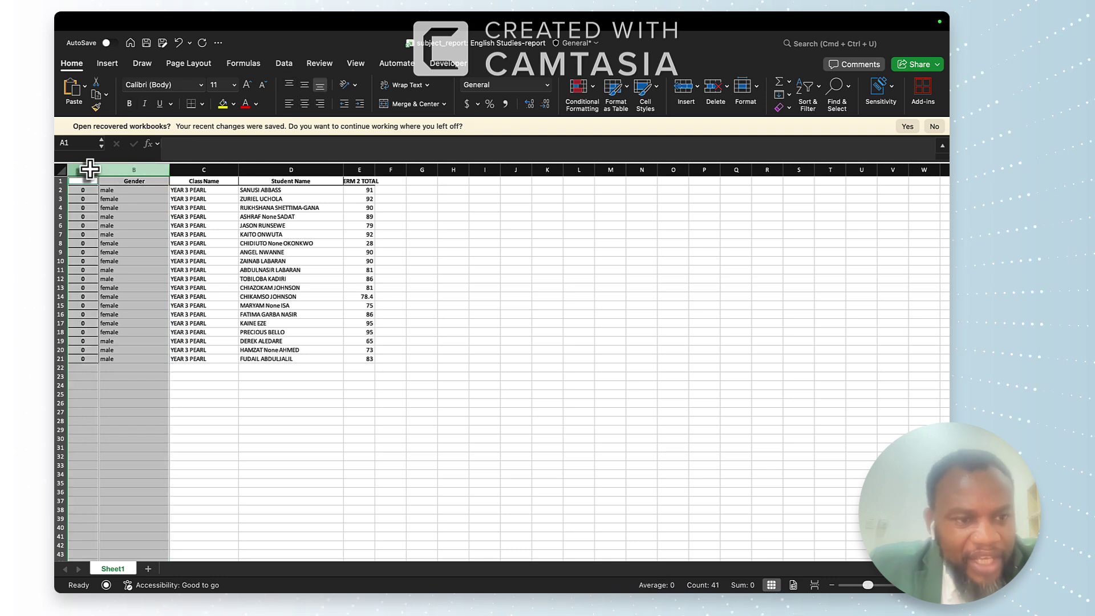
{"action": "left_click", "coordinate": [205, 170], "text": "super"}
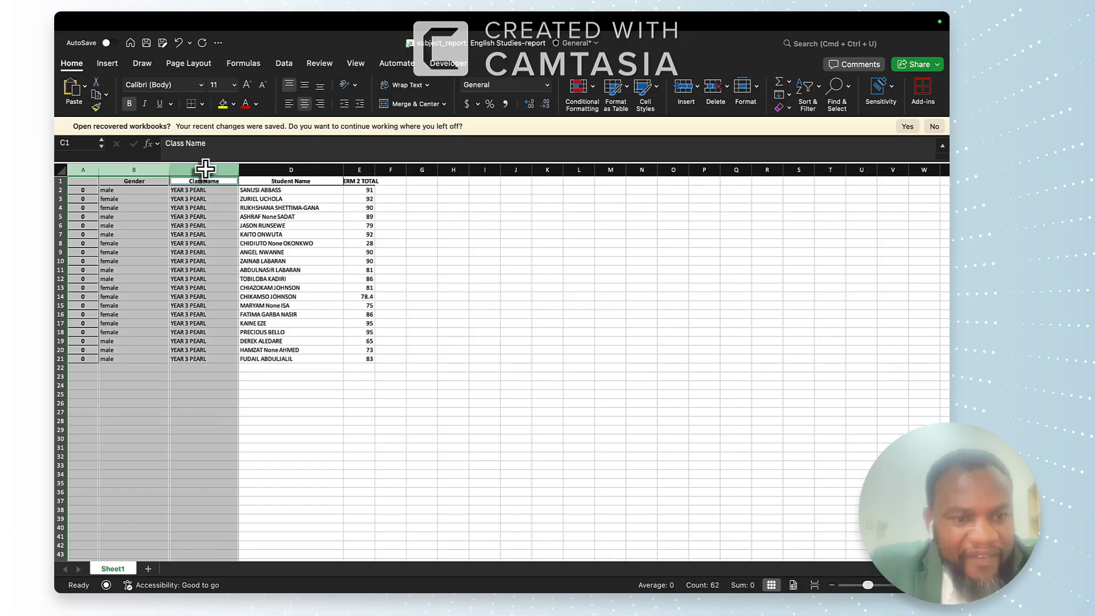
{"action": "right_click", "coordinate": [205, 169]}
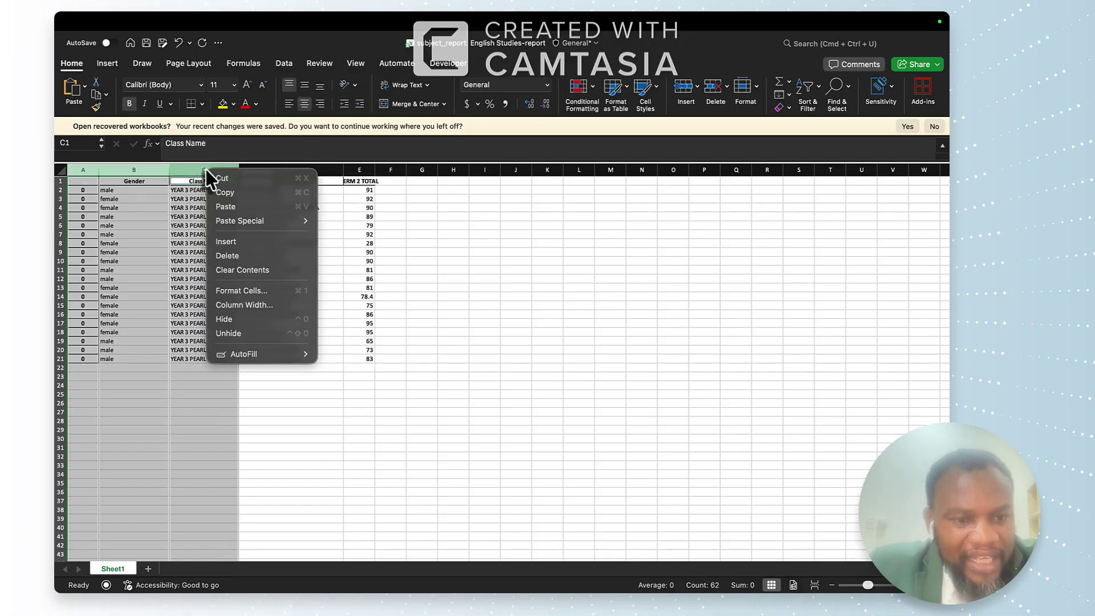
{"action": "left_click", "coordinate": [225, 257]}
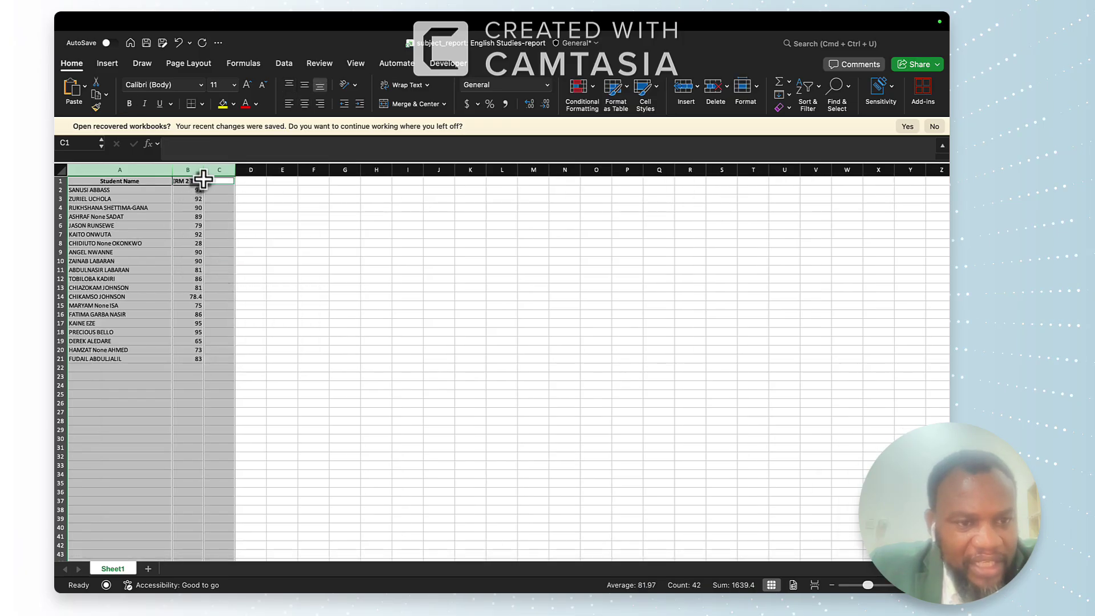
{"action": "left_click_drag", "start_coordinate": [203, 170], "coordinate": [239, 171]}
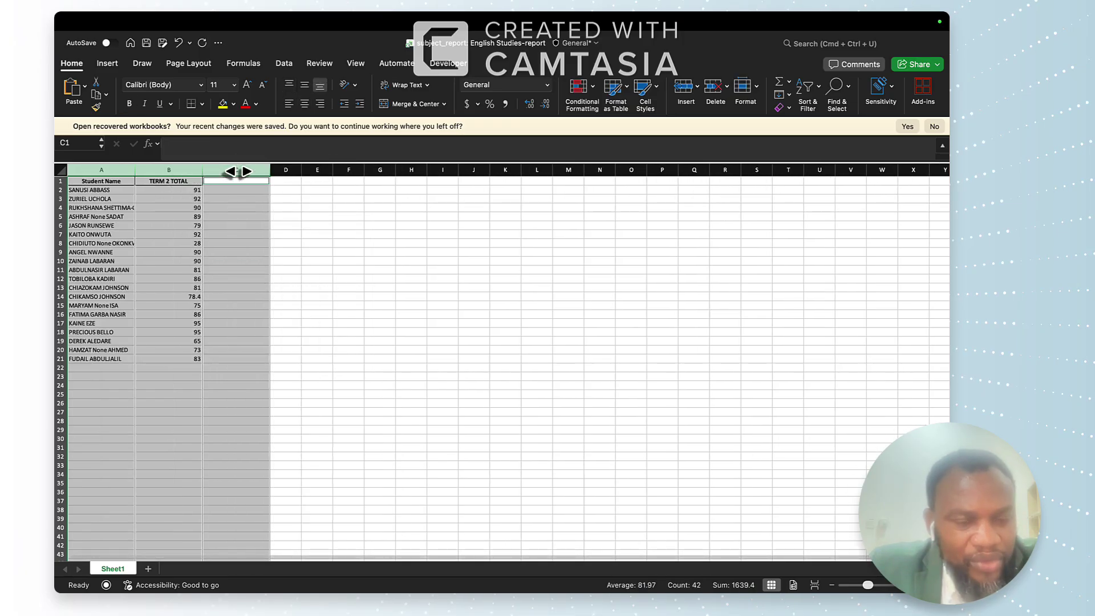
- Insert a blank column before TERM 2 TOTAL and head it AUTUMN TERM TOTAL in B1
{"action": "left_click", "coordinate": [166, 182]}
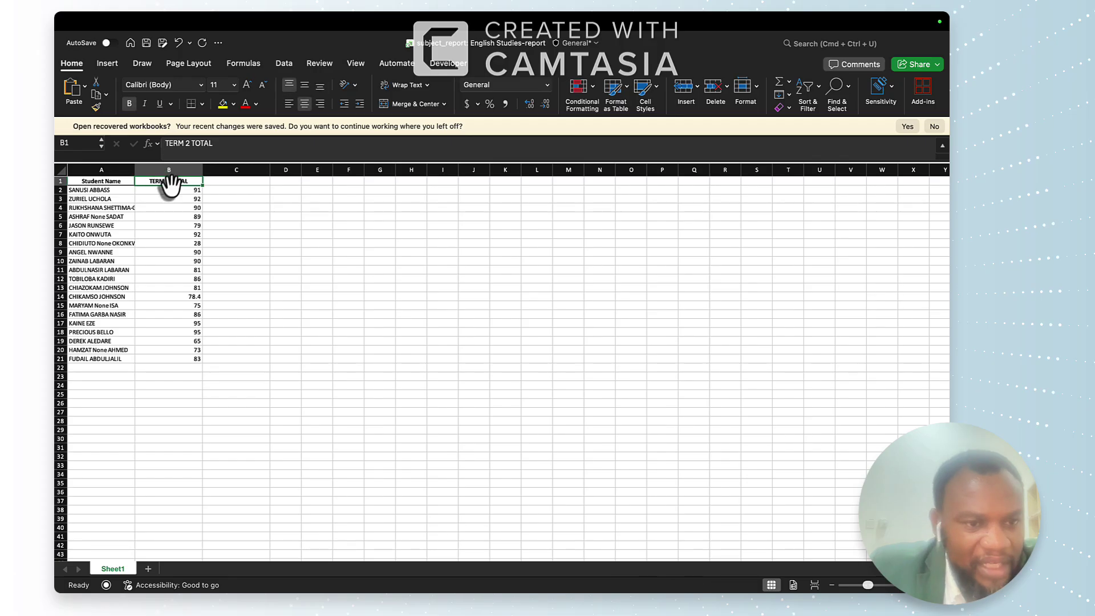
{"action": "left_click", "coordinate": [169, 170]}
{"action": "right_click", "coordinate": [177, 171]}
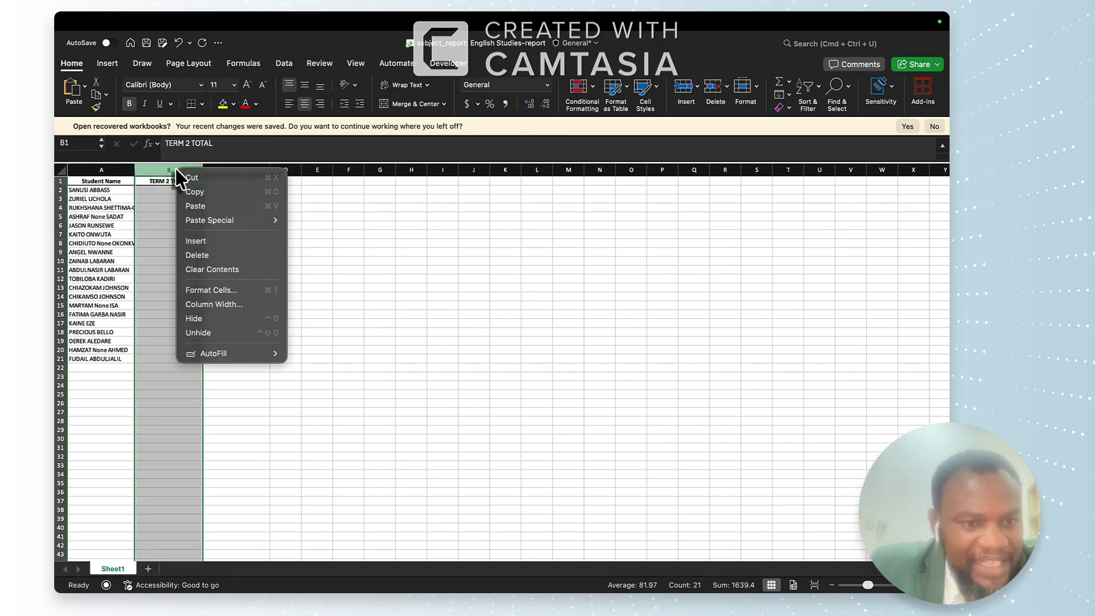
{"action": "left_click", "coordinate": [216, 244]}
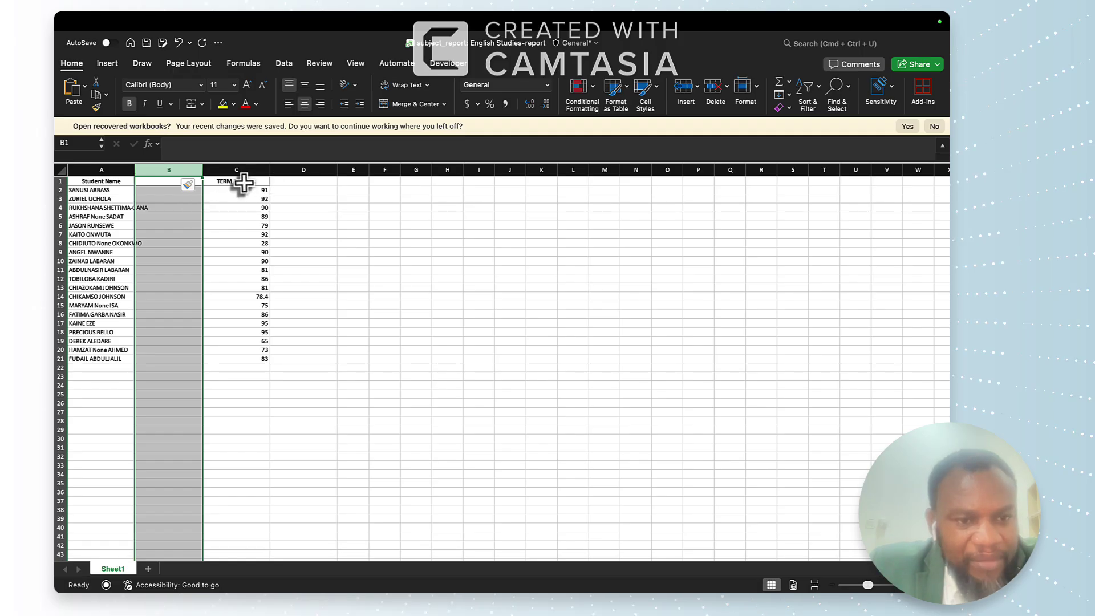
{"action": "left_click", "coordinate": [166, 181]}
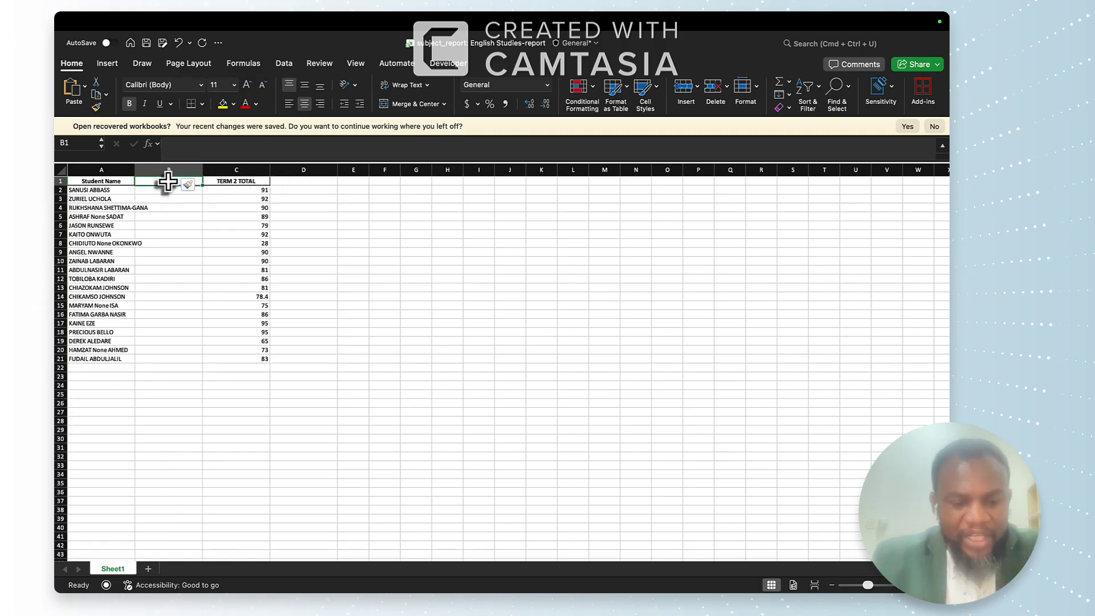
{"action": "type", "text": "AUTUMN TERM TOTAL"}
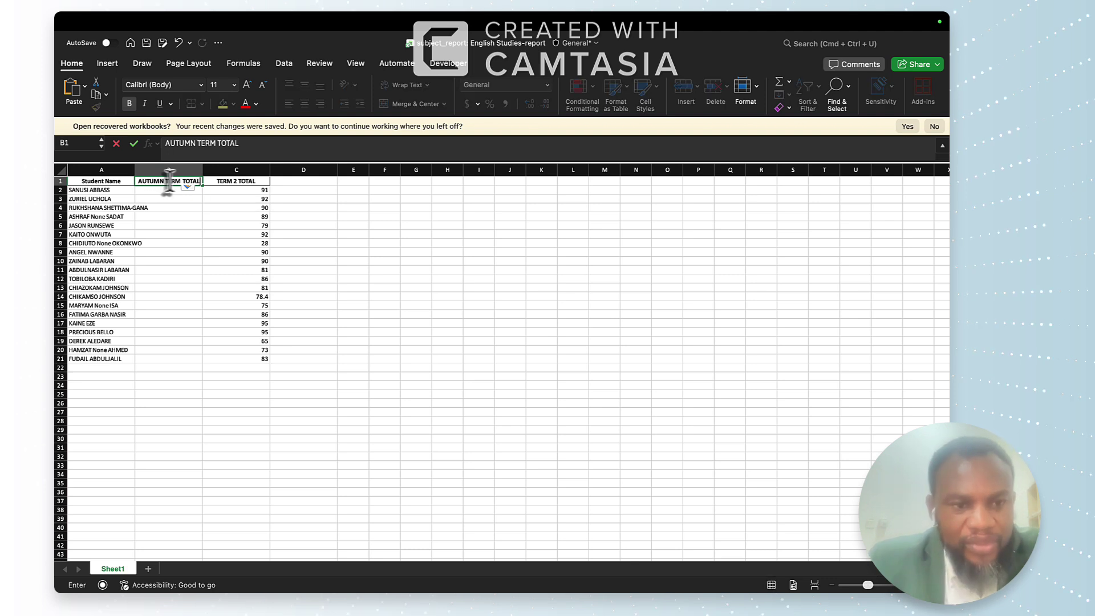
- Replace the TERM 2 TOTAL header in C1 with SPRING TERM TOTAL and add the header SUMMER TERM TOTAL in D1
{"action": "left_click", "coordinate": [238, 182]}
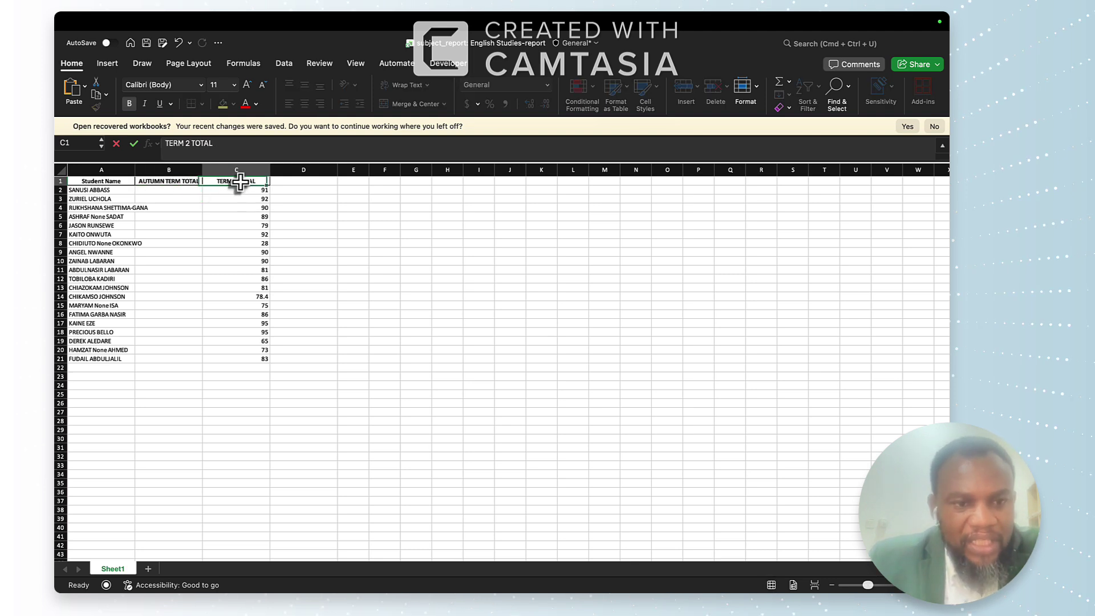
{"action": "type", "text": "SPRING"}
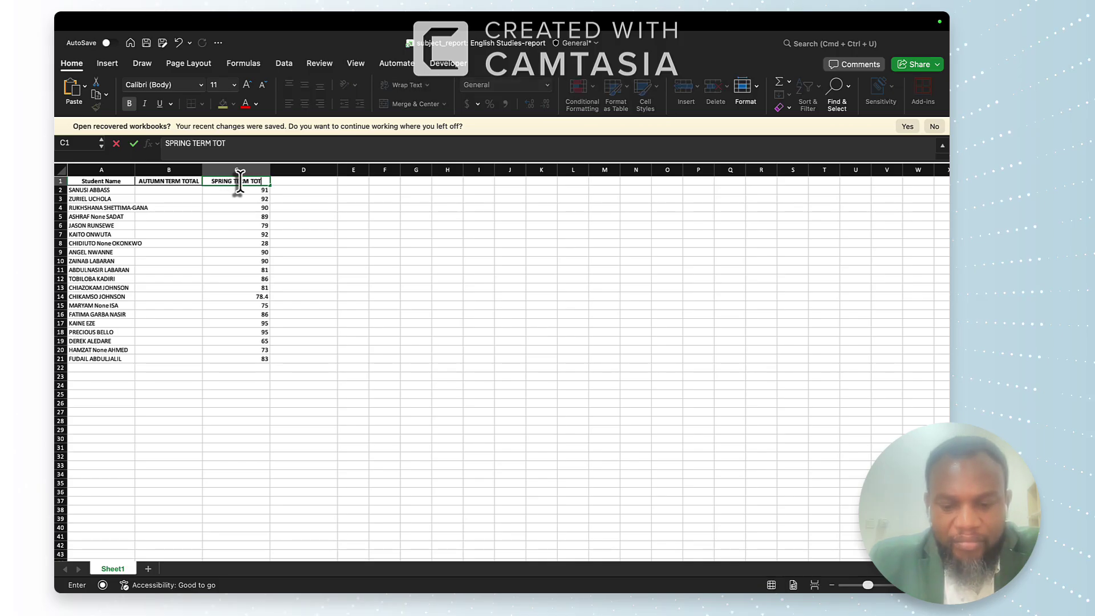
{"action": "type", "text": " TERM TOTAL"}
{"action": "left_click", "coordinate": [302, 182]}
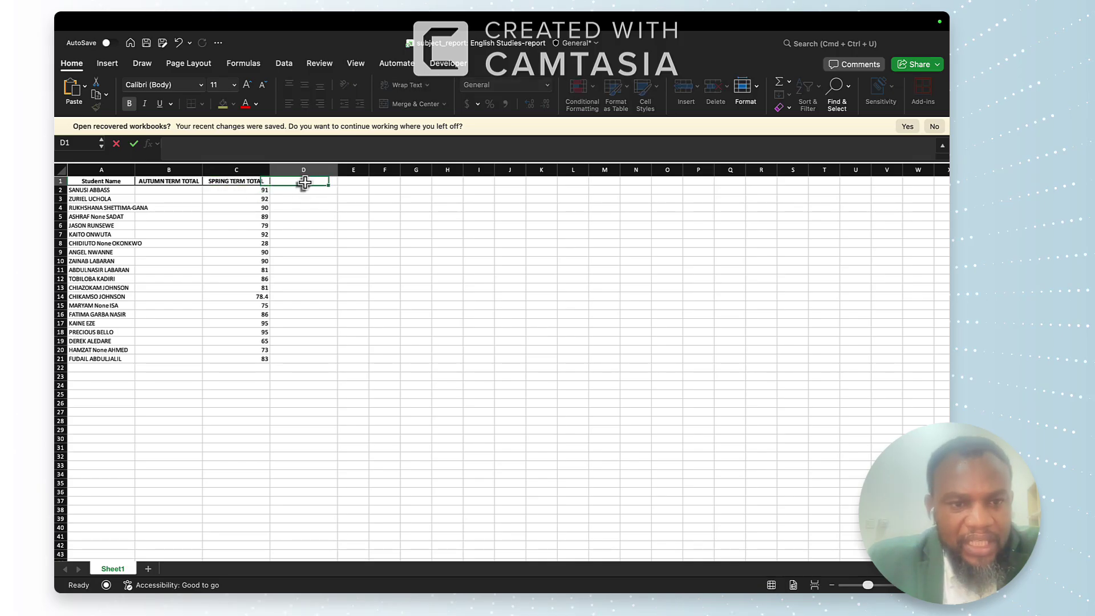
{"action": "type", "text": "SUMMER TERM TOTAL"}
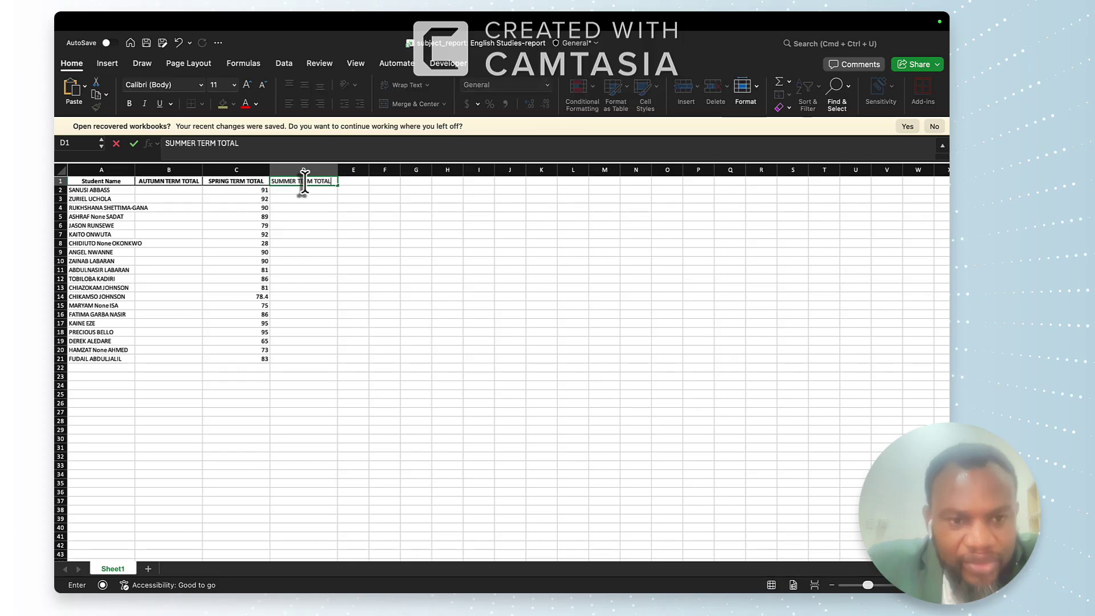
- Add the header NET TOTAL in E1 and widen column E
{"action": "left_click", "coordinate": [350, 182]}
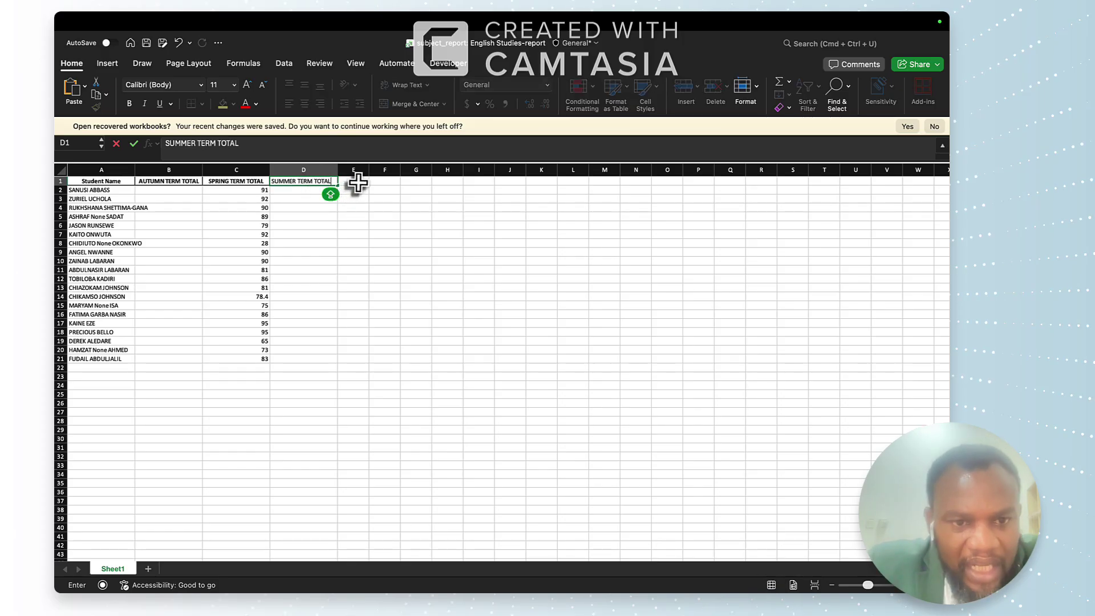
{"action": "type", "text": "NET"}
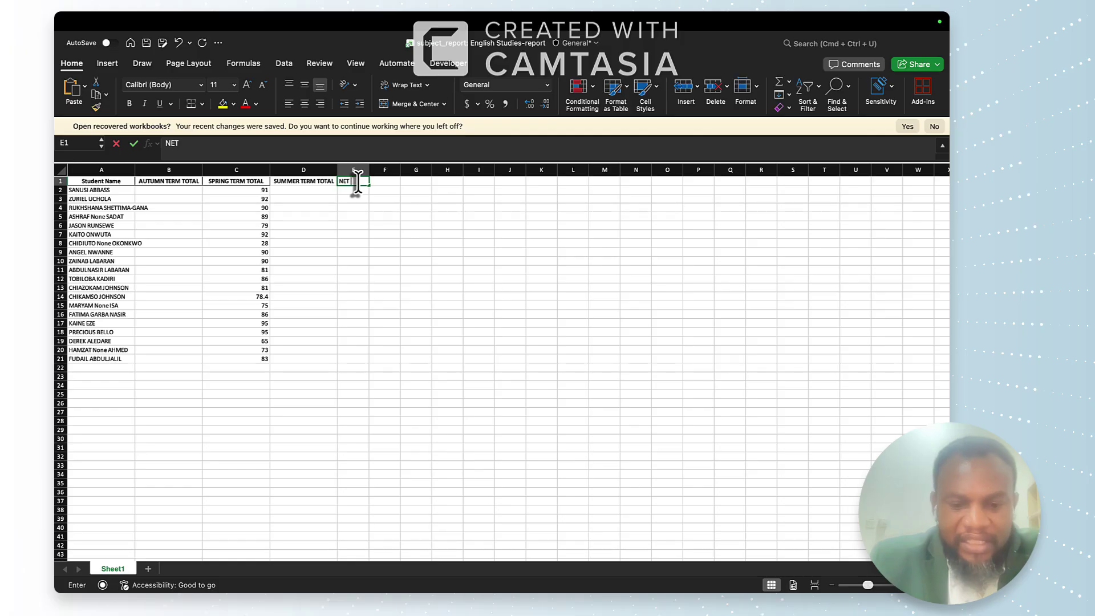
{"action": "type", "text": " TOTAL"}
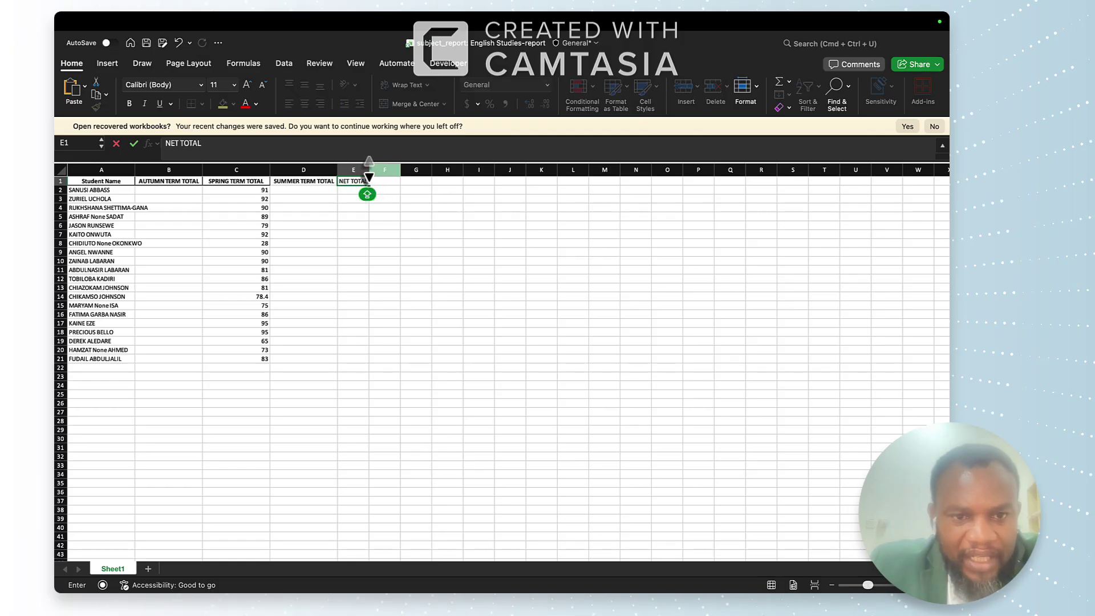
{"action": "left_click", "coordinate": [381, 208]}
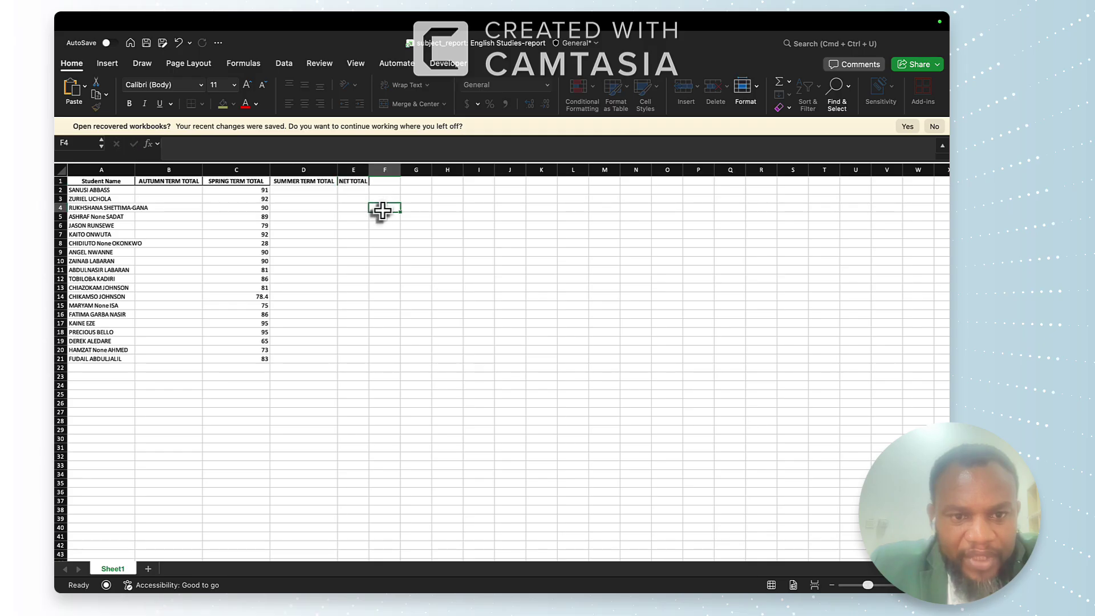
{"action": "left_click_drag", "start_coordinate": [369, 172], "coordinate": [398, 172]}
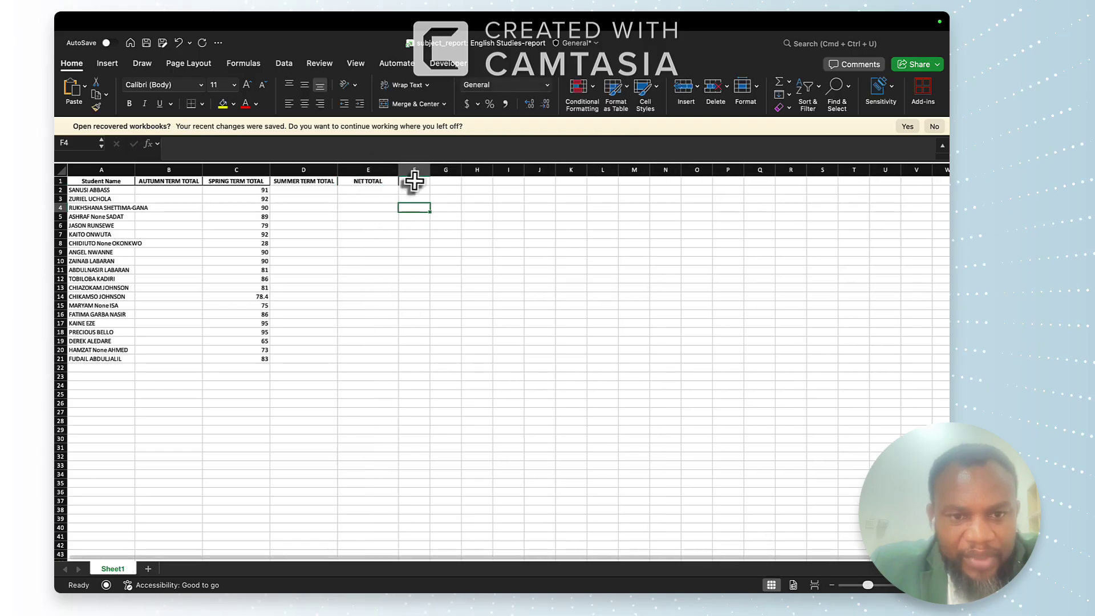
- Add the header CUMMULATIVE AVERAGE in F1 and widen column F to fit it
{"action": "left_click", "coordinate": [415, 183]}
{"action": "type", "text": "CUMMULATIVE"}
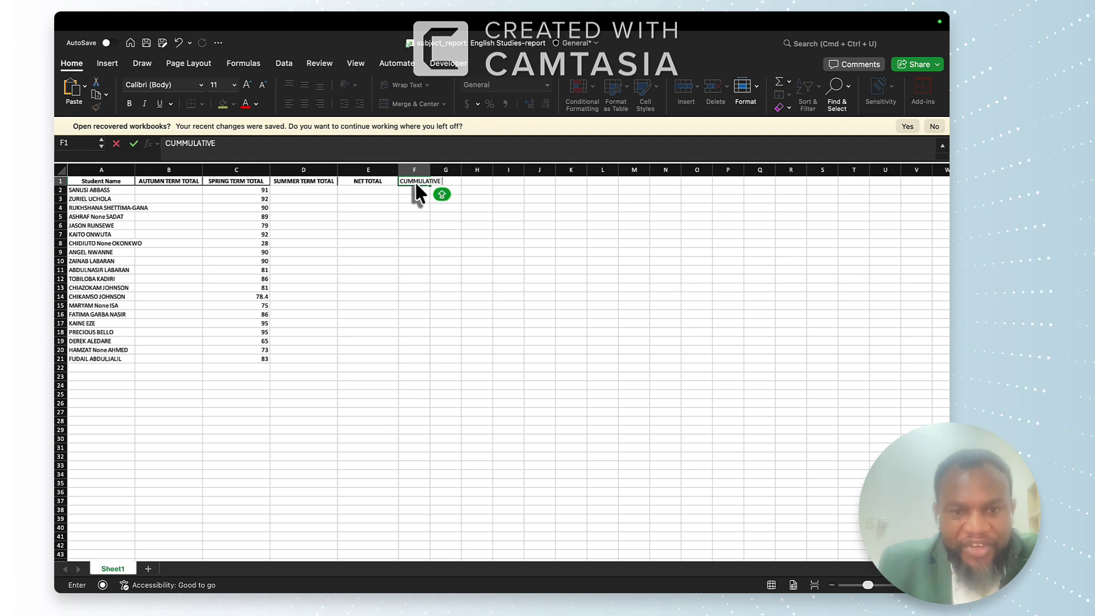
{"action": "type", "text": "AVERAGE"}
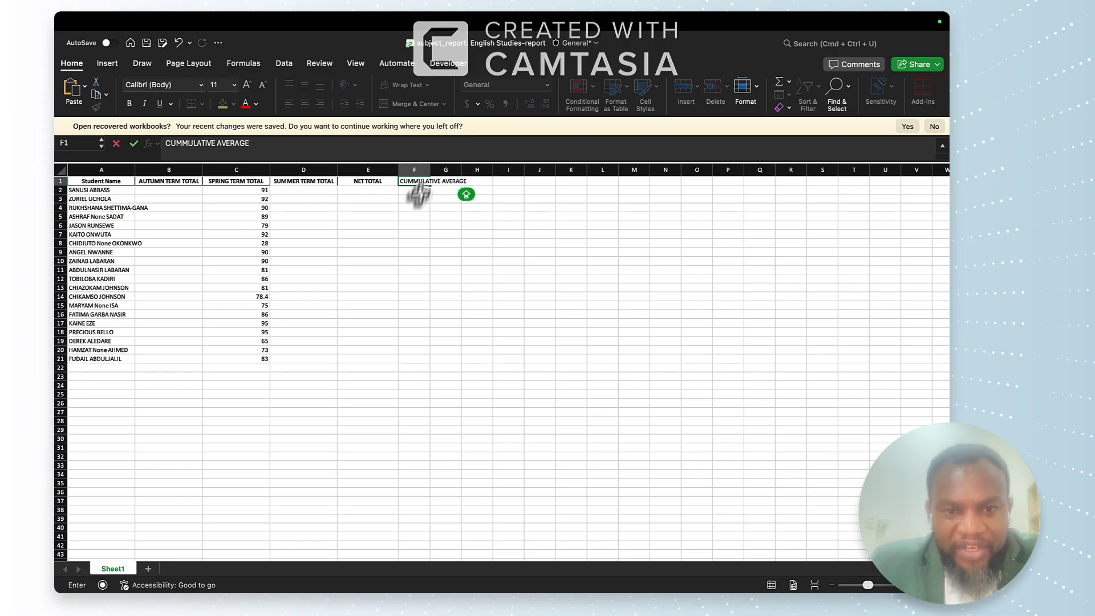
{"action": "left_click", "coordinate": [414, 210]}
{"action": "left_click_drag", "start_coordinate": [430, 169], "coordinate": [473, 169]}
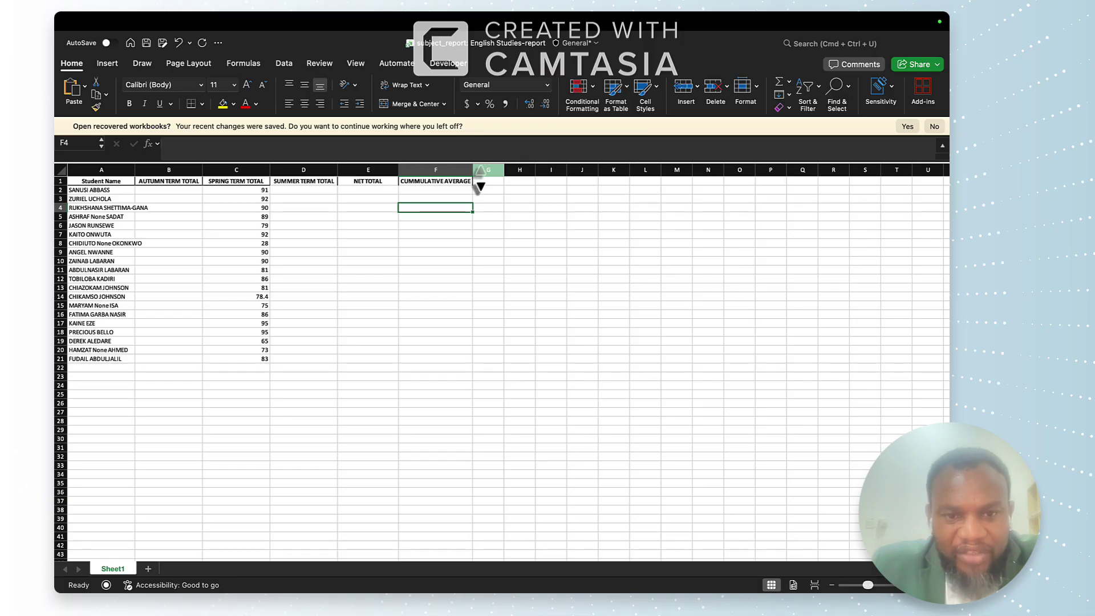
- Add the header POSITION/RANKING in G1 and widen column G to fit it
{"action": "left_click", "coordinate": [482, 181]}
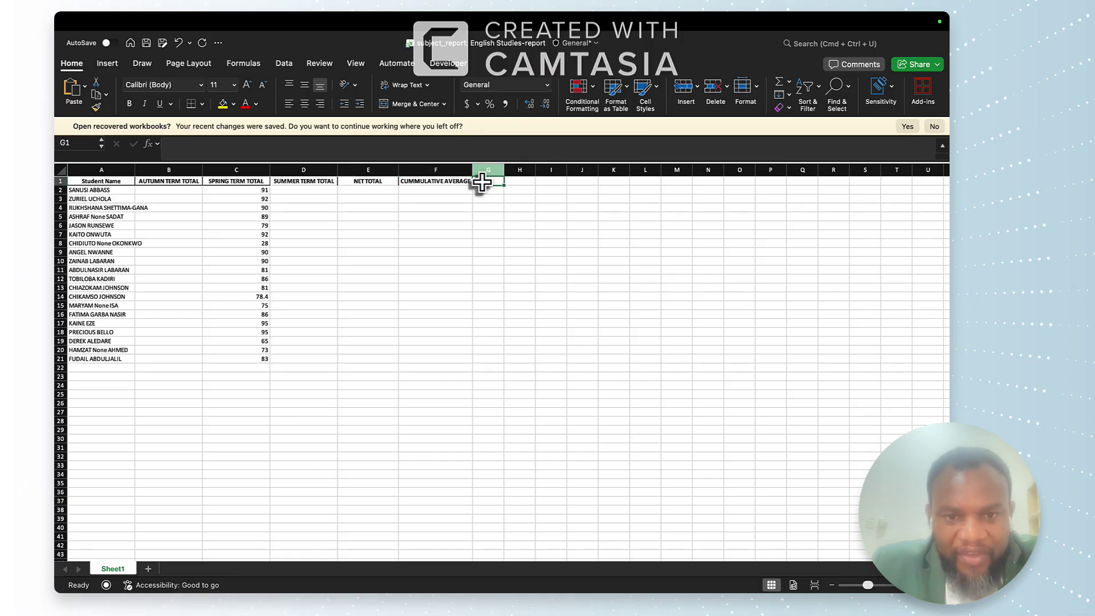
{"action": "type", "text": "POSITION"}
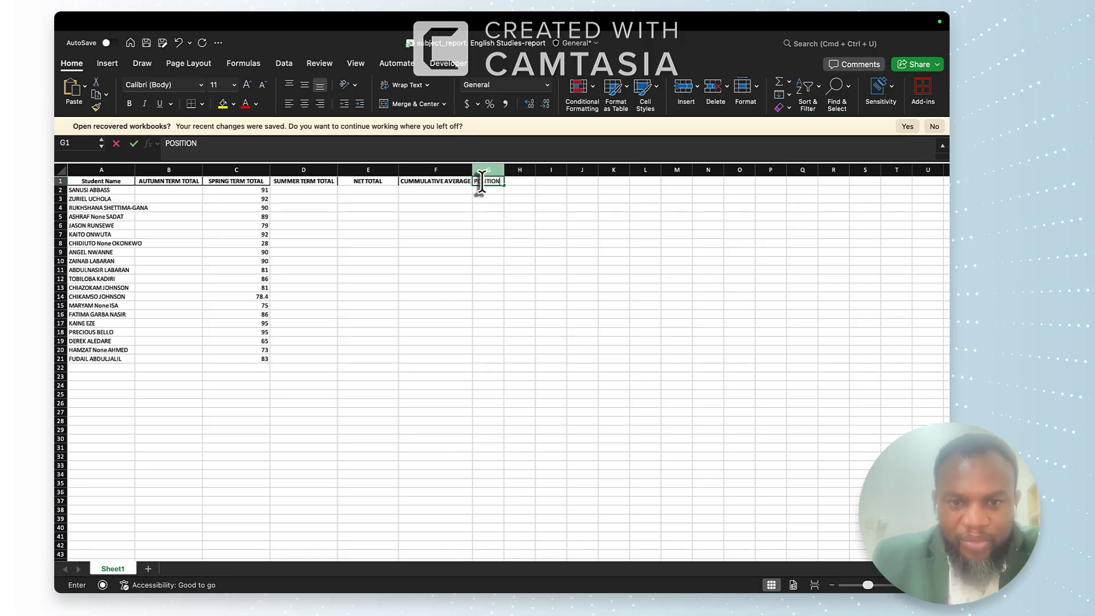
{"action": "type", "text": "/RANKING"}
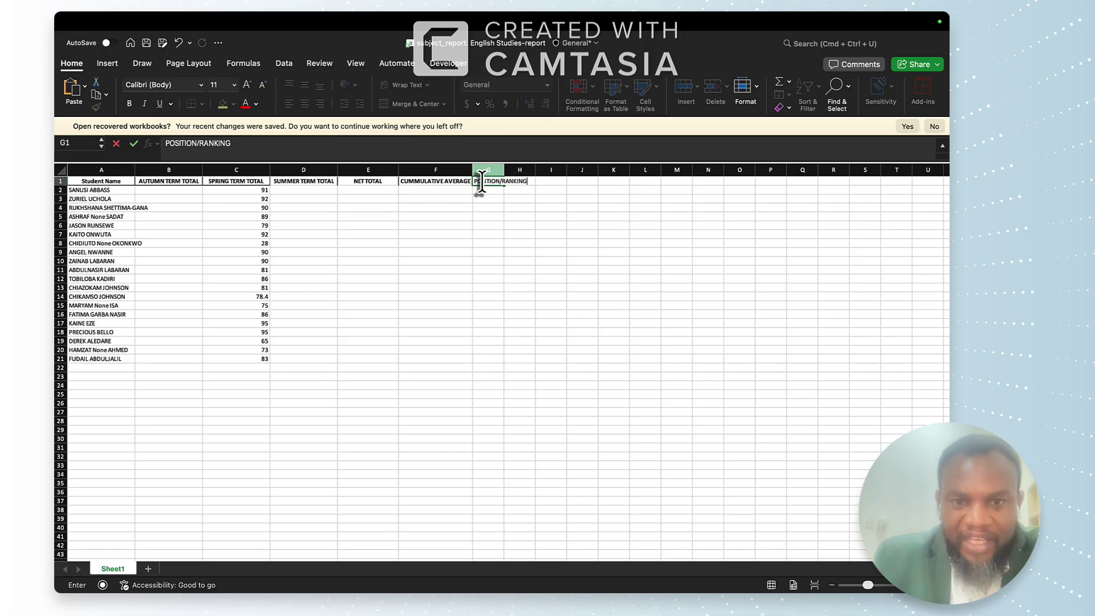
{"action": "left_click", "coordinate": [487, 216]}
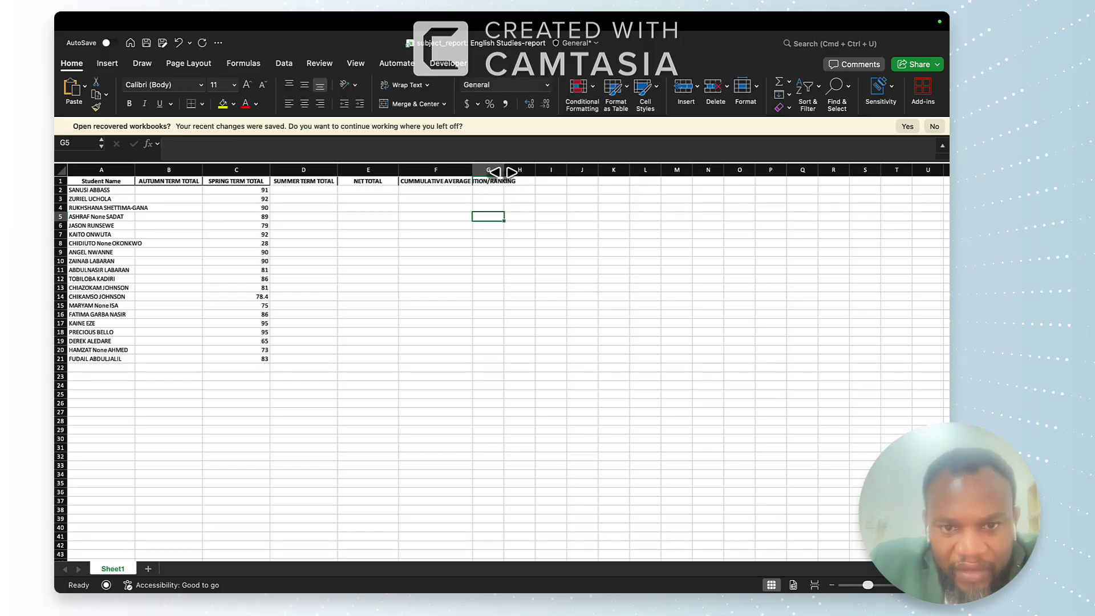
{"action": "left_click_drag", "start_coordinate": [504, 170], "coordinate": [538, 171]}
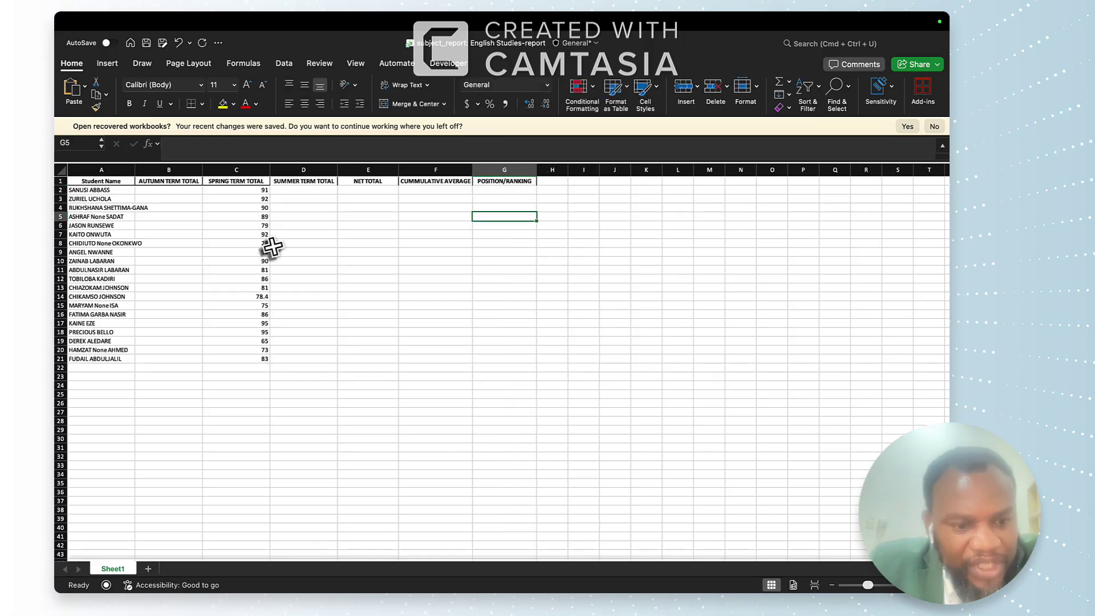
{"action": "right_click", "coordinate": [112, 569]}
{"action": "key", "text": "Escape"}
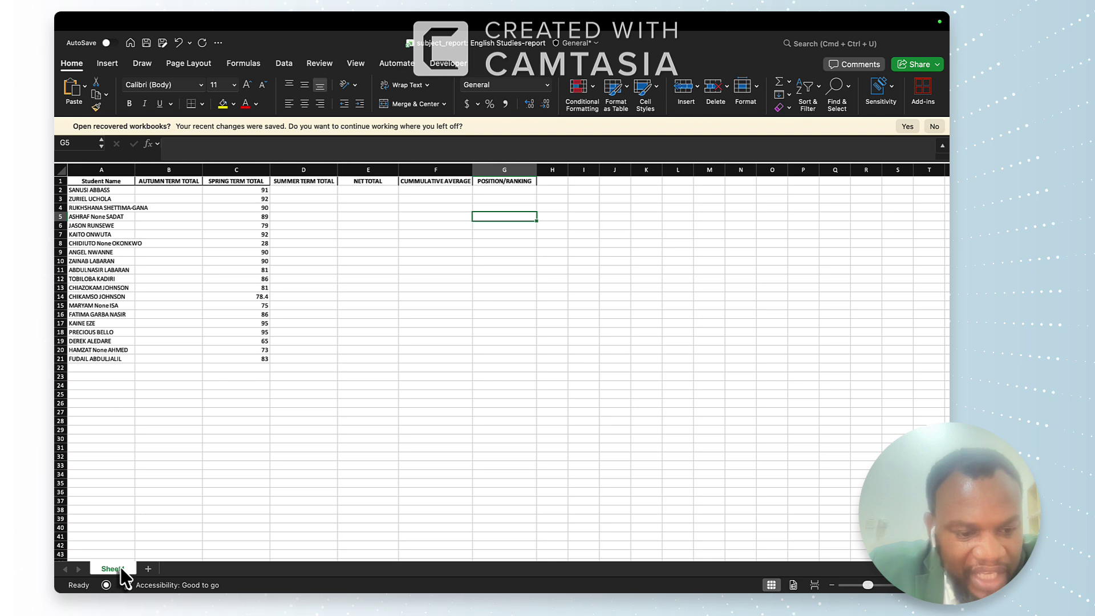
- Rename the worksheet Sheet1 as ENGLISH
{"action": "right_click", "coordinate": [121, 568]}
{"action": "key", "text": "Escape"}
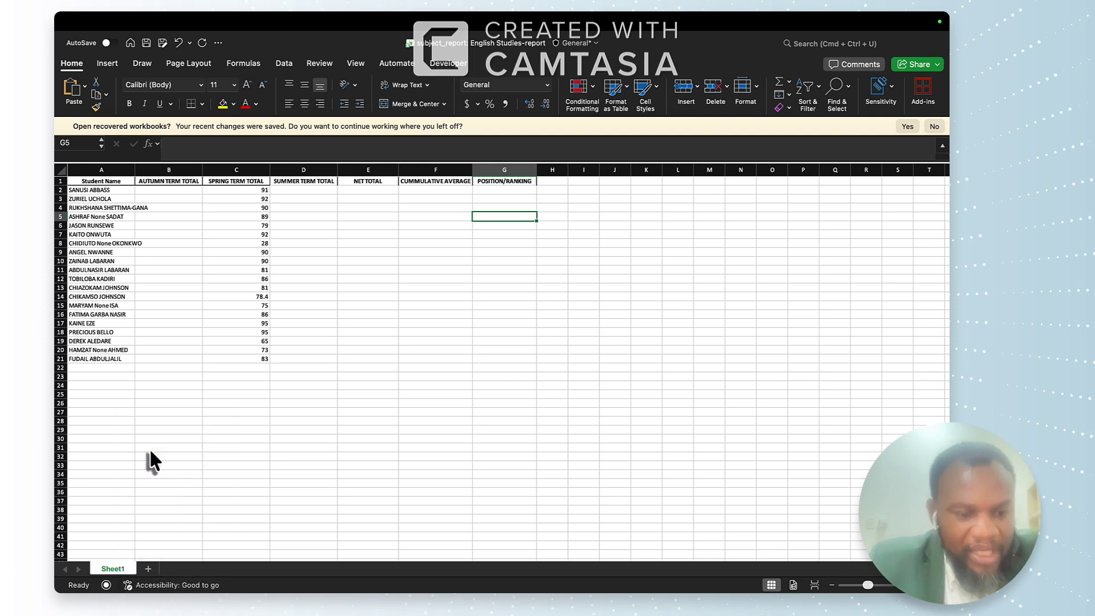
{"action": "key", "text": "Caps_Lock"}
{"action": "type", "text": "ENGLI"}
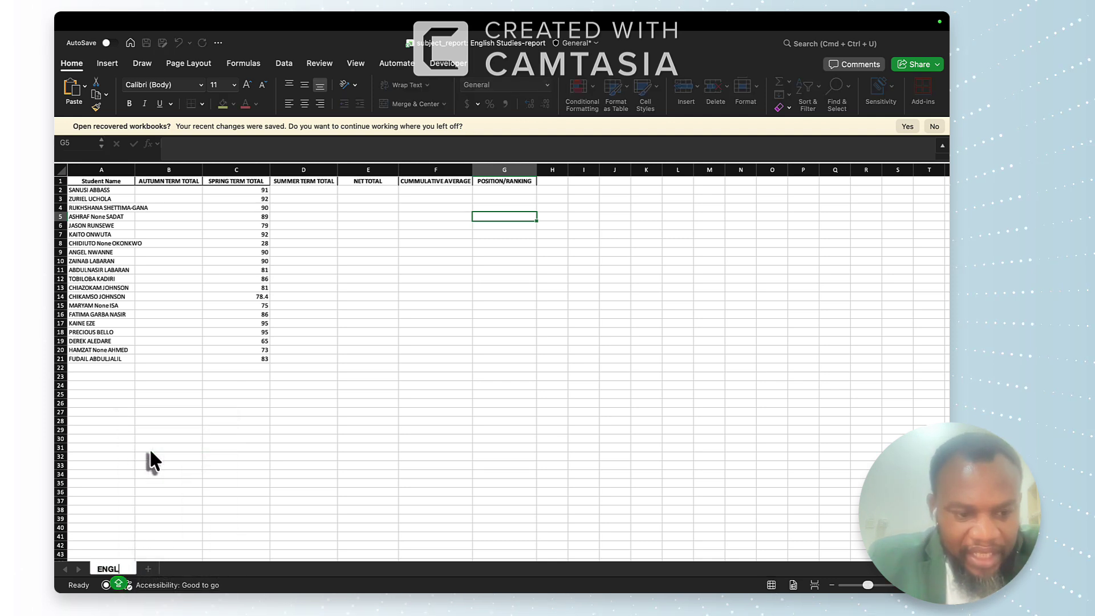
{"action": "type", "text": "S"}
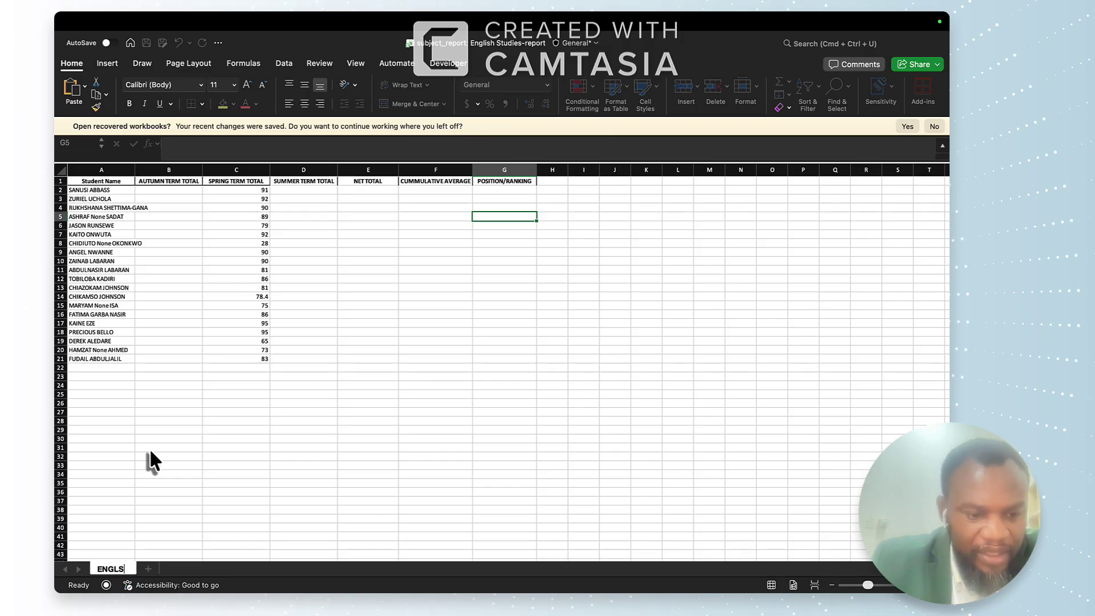
{"action": "type", "text": "H"}
{"action": "key", "text": "Return"}
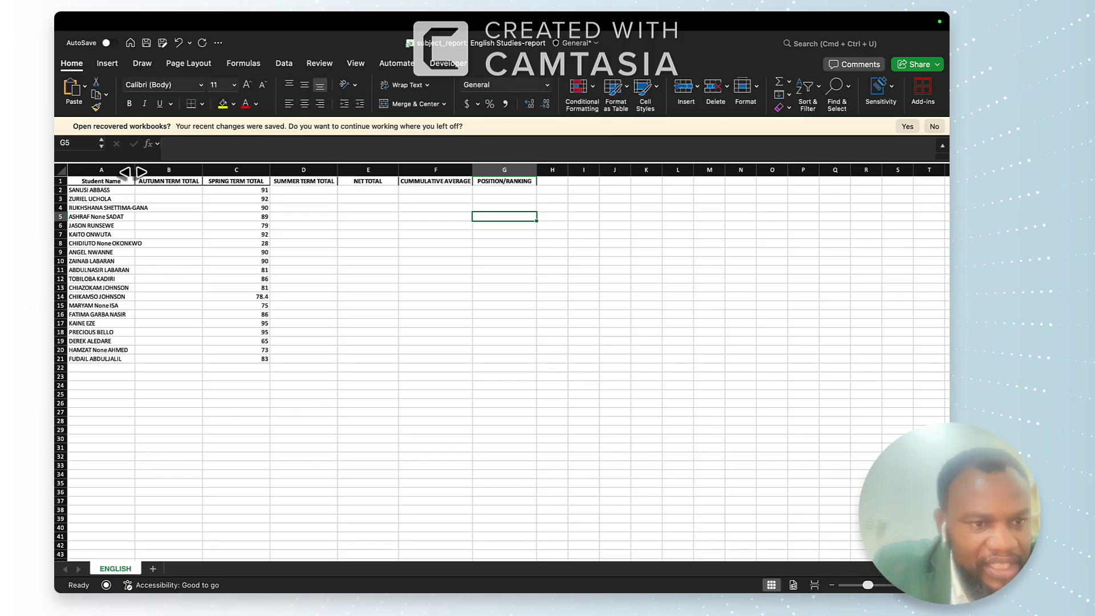
- Widen column A to fit the student names and copy the whole table A1:G21
{"action": "left_click_drag", "start_coordinate": [133, 172], "coordinate": [166, 172]}
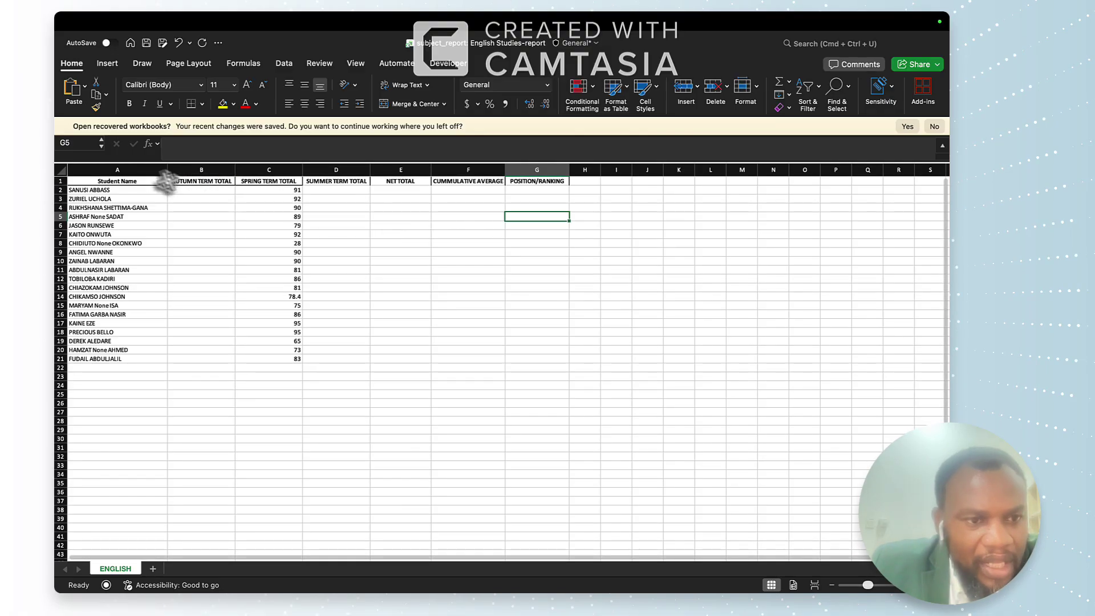
{"action": "left_click_drag", "start_coordinate": [90, 182], "coordinate": [532, 360]}
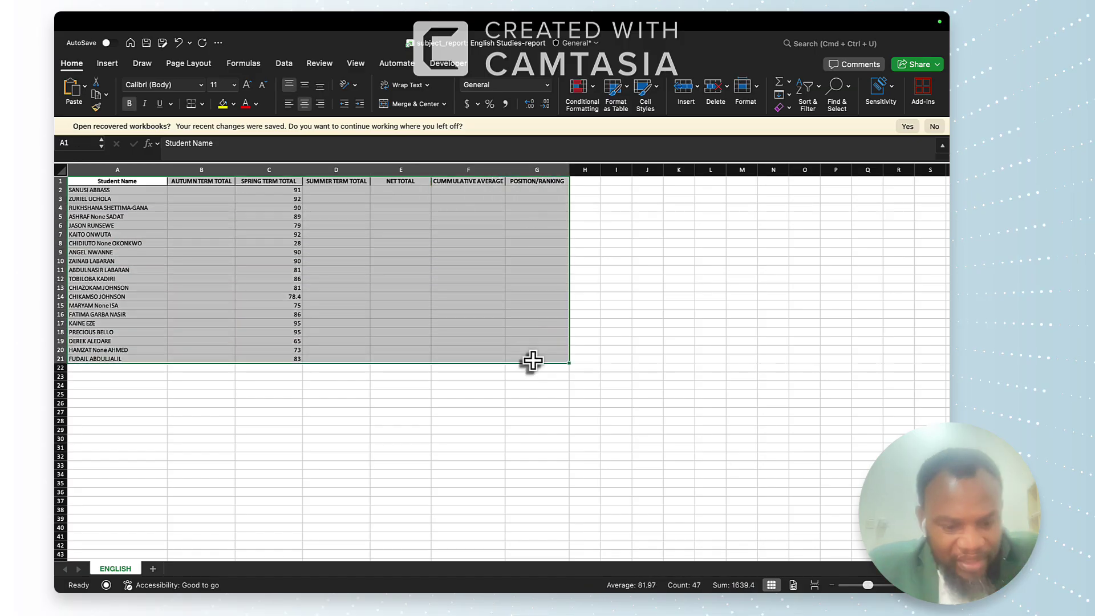
{"action": "key", "text": "super+c"}
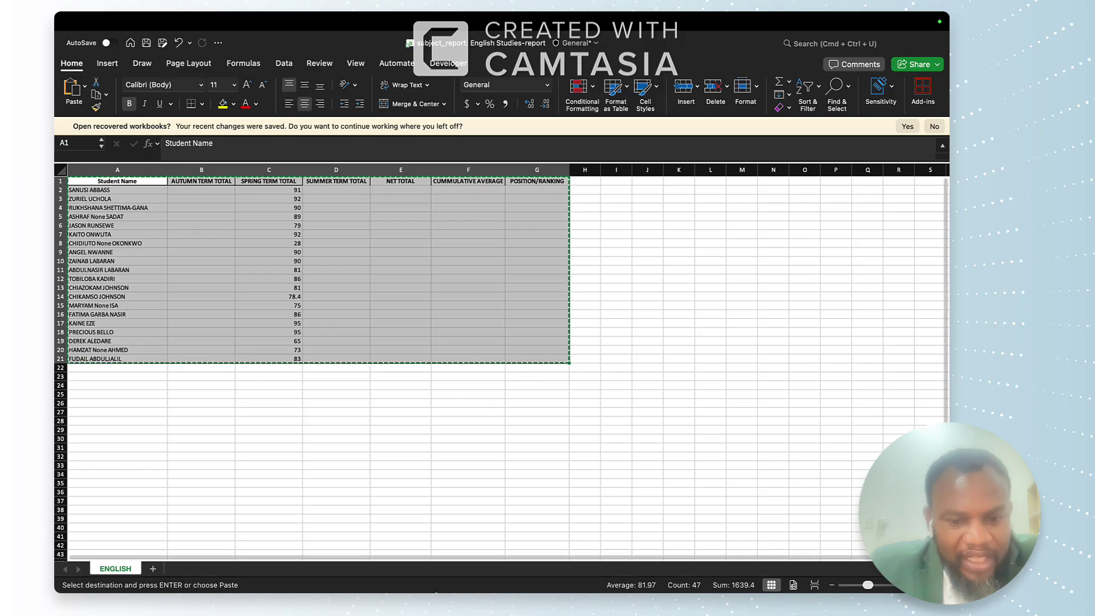
- Switch to Google Chrome, open Google Drive from Gmail and create a blank Google Sheets spreadsheet
{"action": "mouse_move", "coordinate": [416, 570]}
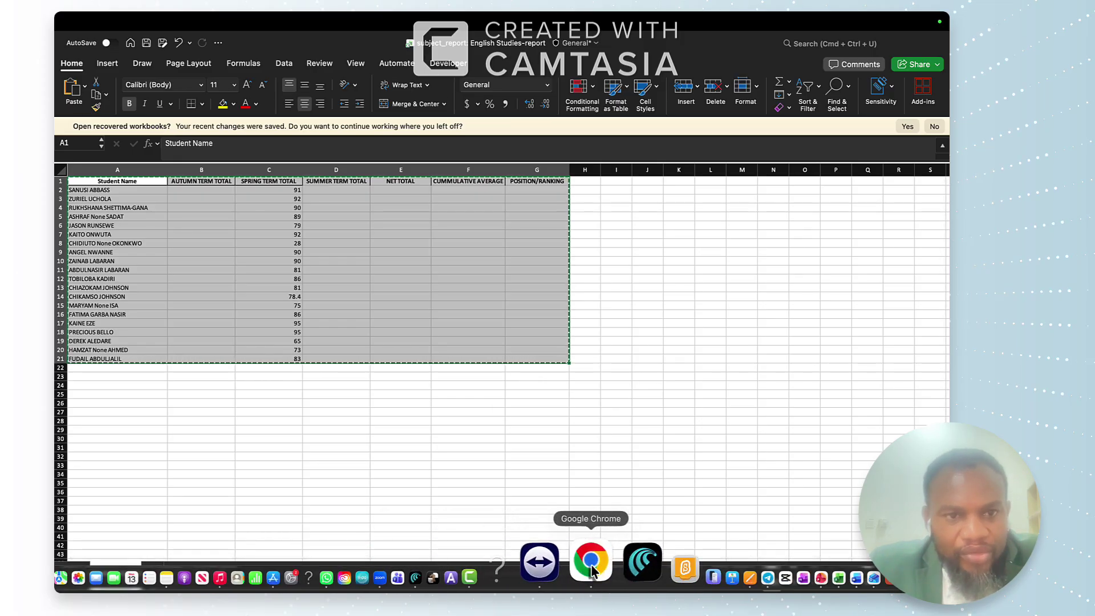
{"action": "left_click", "coordinate": [590, 572]}
{"action": "left_click", "coordinate": [323, 47]}
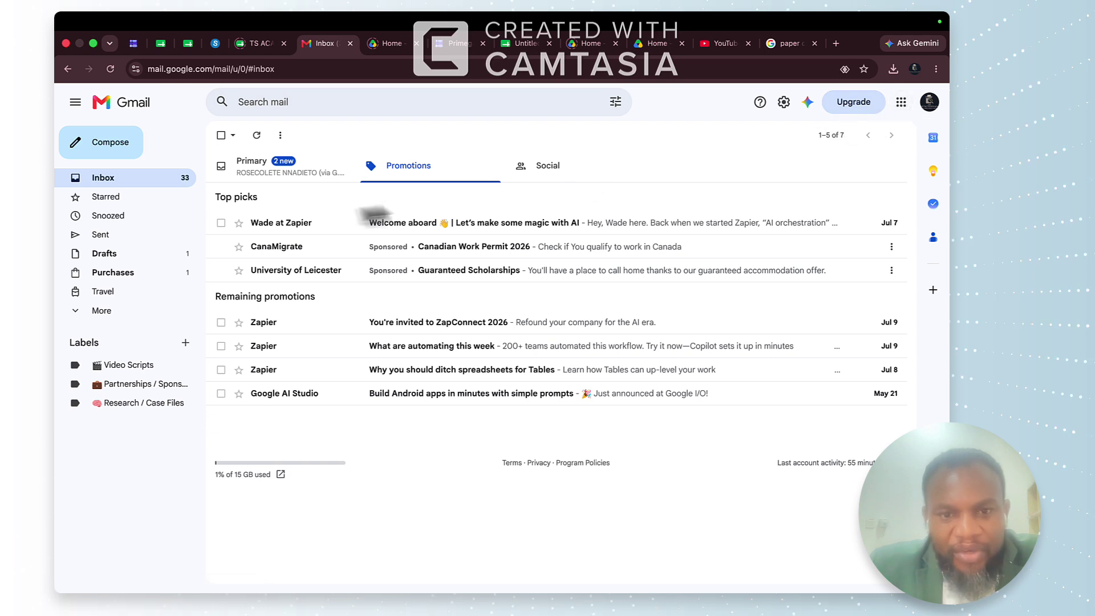
{"action": "left_click", "coordinate": [901, 104]}
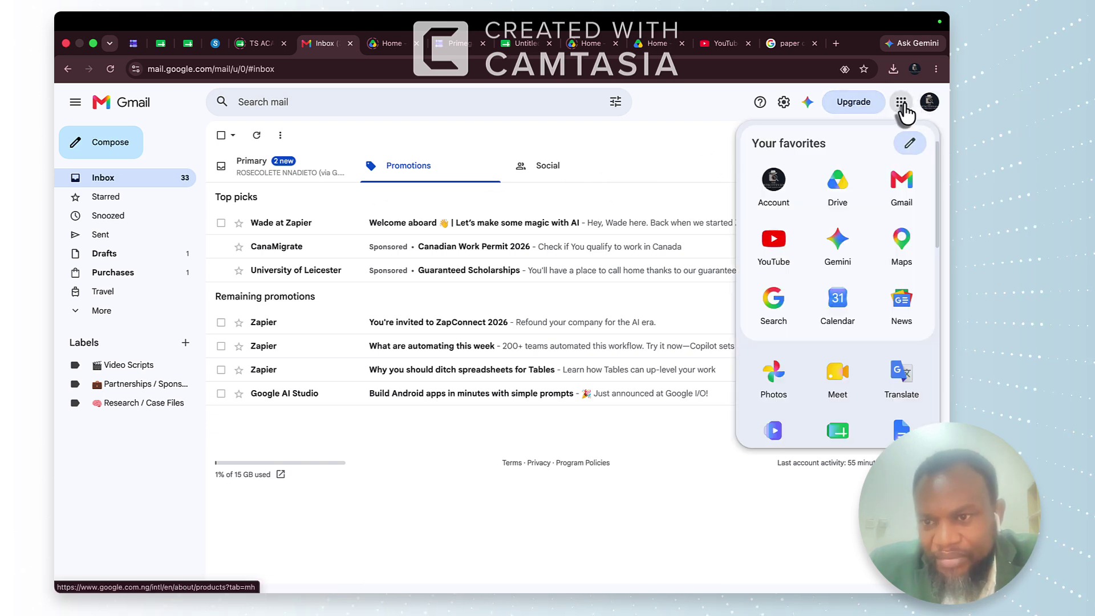
{"action": "left_click", "coordinate": [839, 185]}
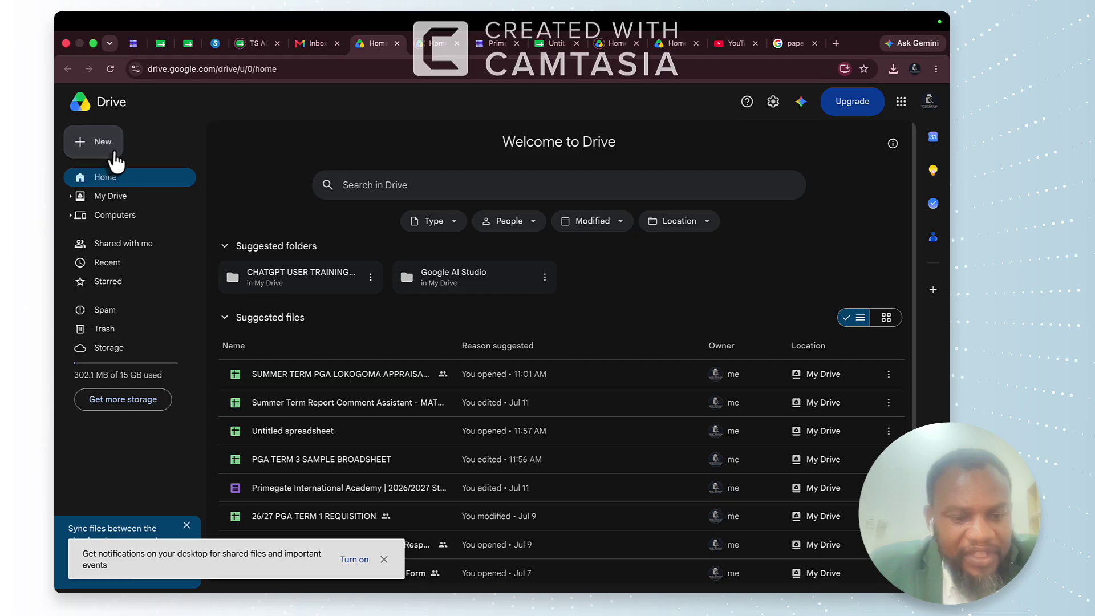
{"action": "left_click", "coordinate": [94, 141]}
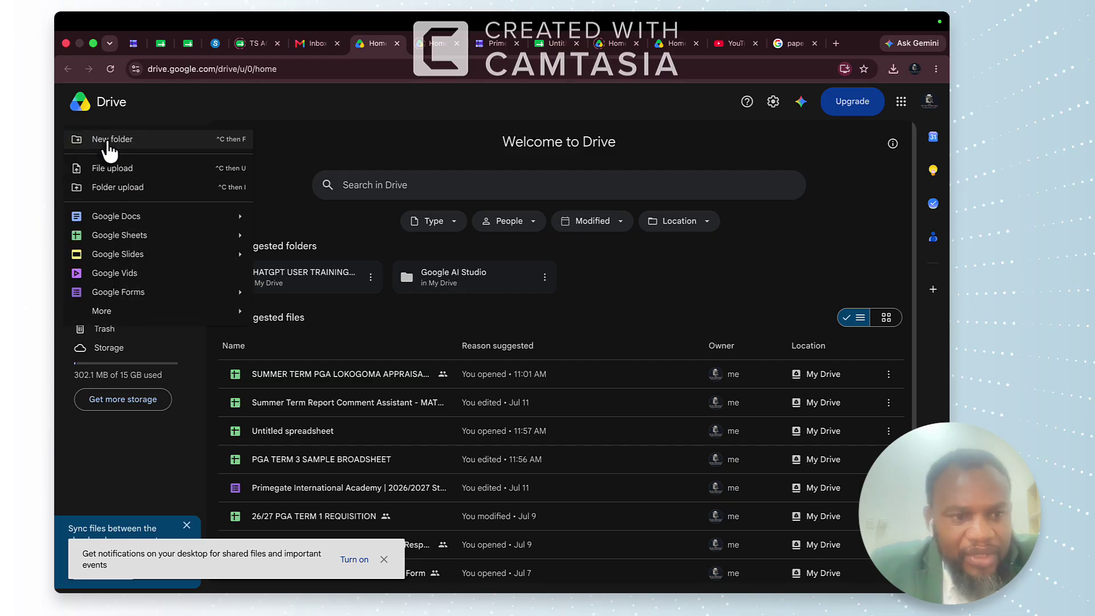
{"action": "mouse_move", "coordinate": [117, 236]}
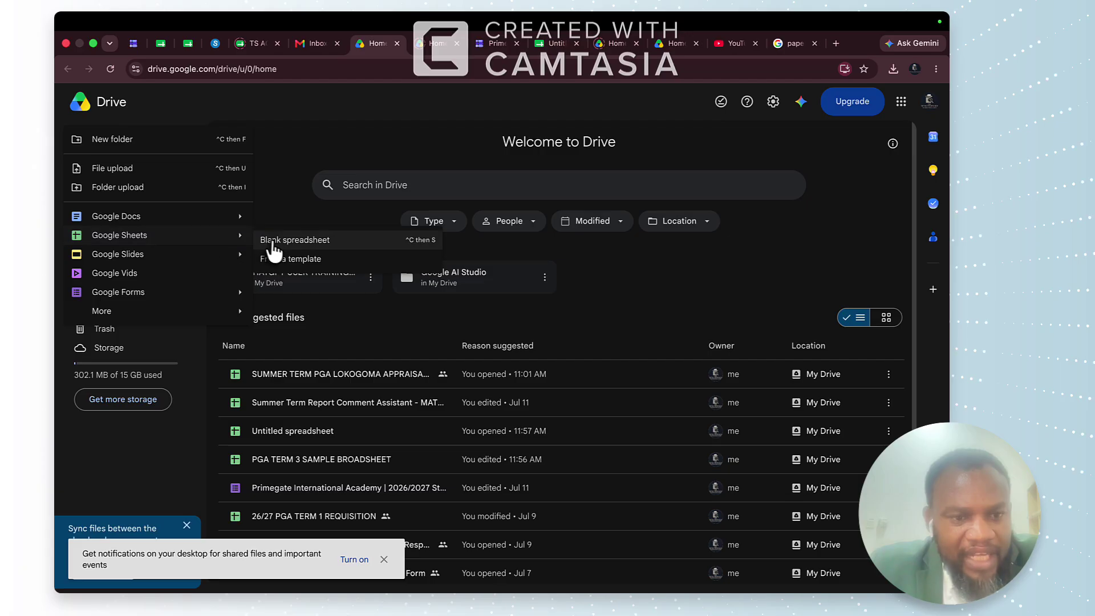
{"action": "left_click", "coordinate": [313, 248]}
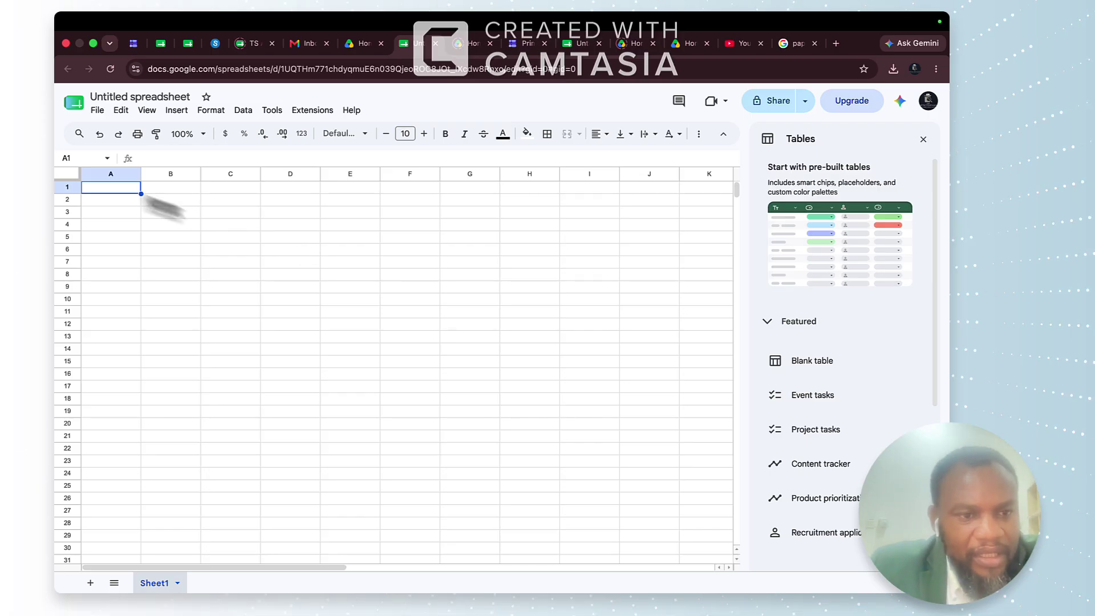
- Paste the copied table at A1 and widen columns A and B to fit their contents
{"action": "key", "text": "ctrl+v"}
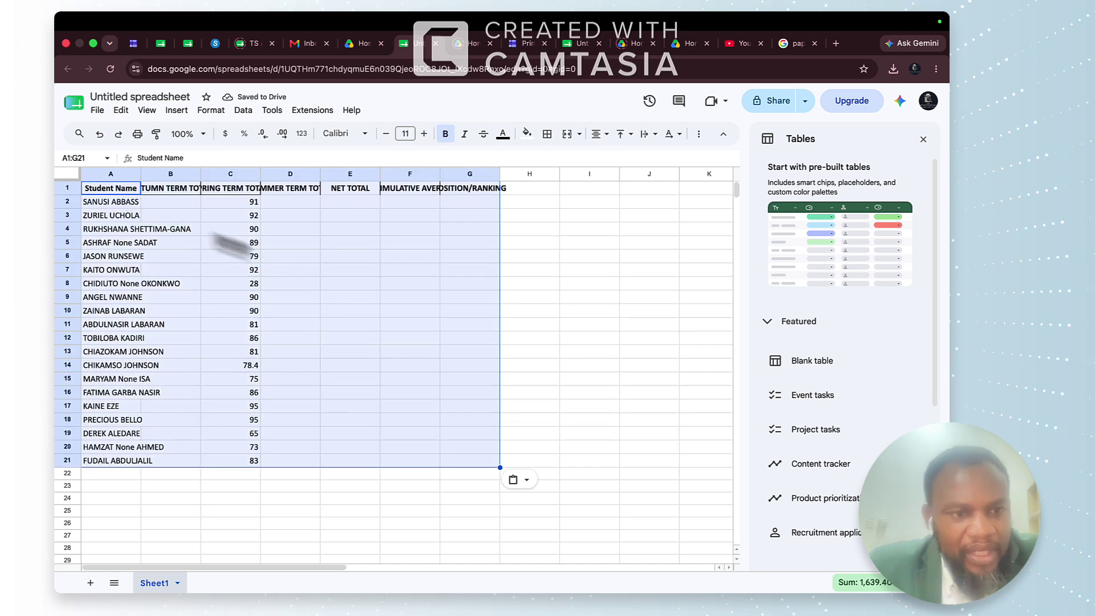
{"action": "left_click_drag", "start_coordinate": [140, 174], "coordinate": [306, 174]}
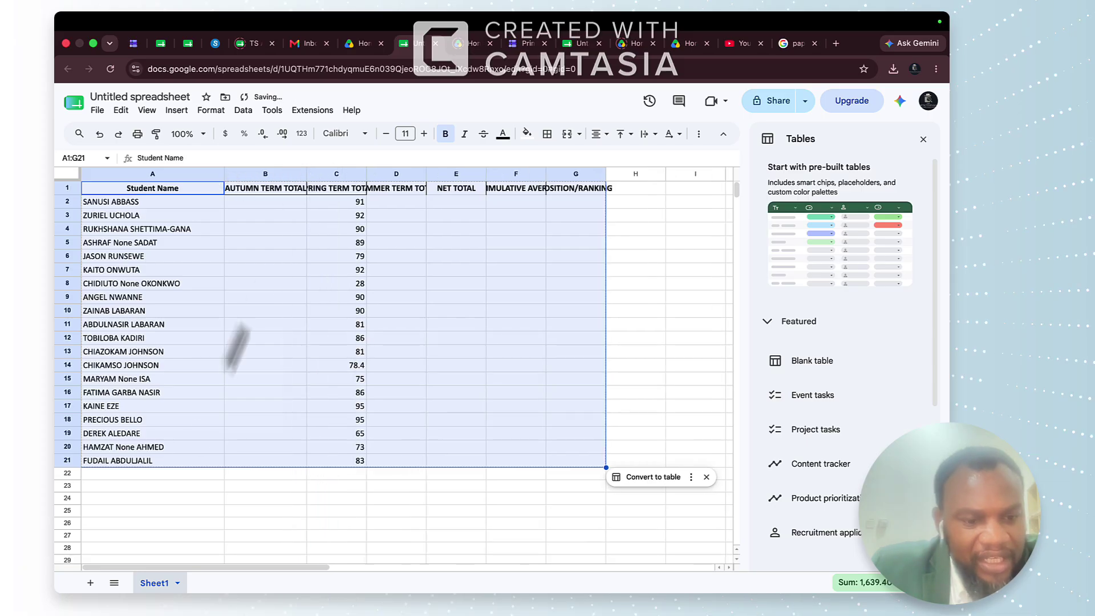
- Rename Sheet1 of the new Google spreadsheet as ENGLISH
{"action": "right_click", "coordinate": [154, 584]}
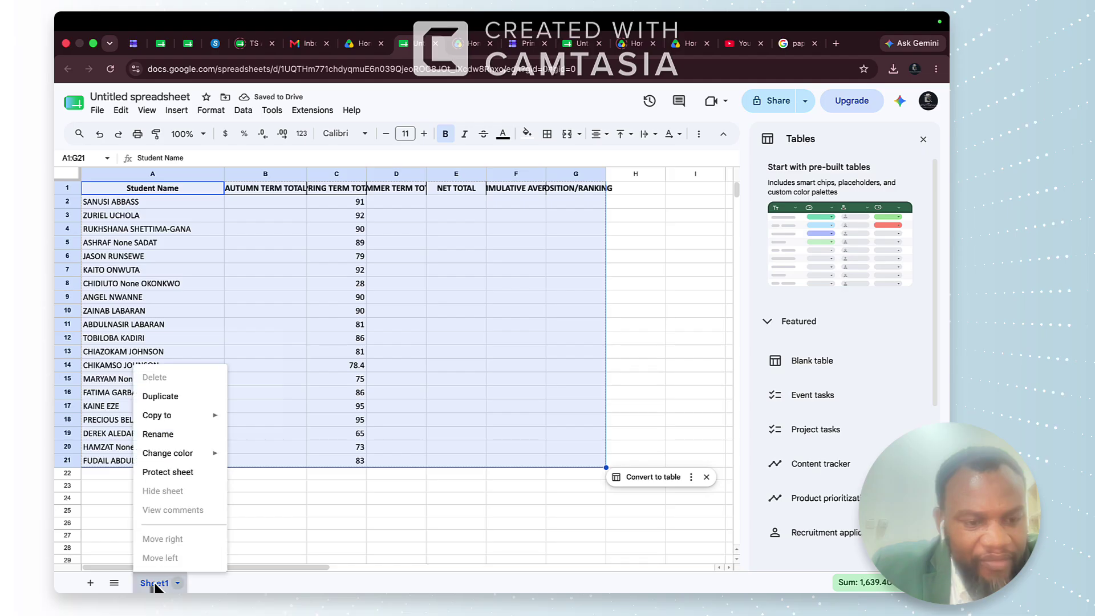
{"action": "left_click", "coordinate": [166, 434]}
{"action": "type", "text": "ENGLISH"}
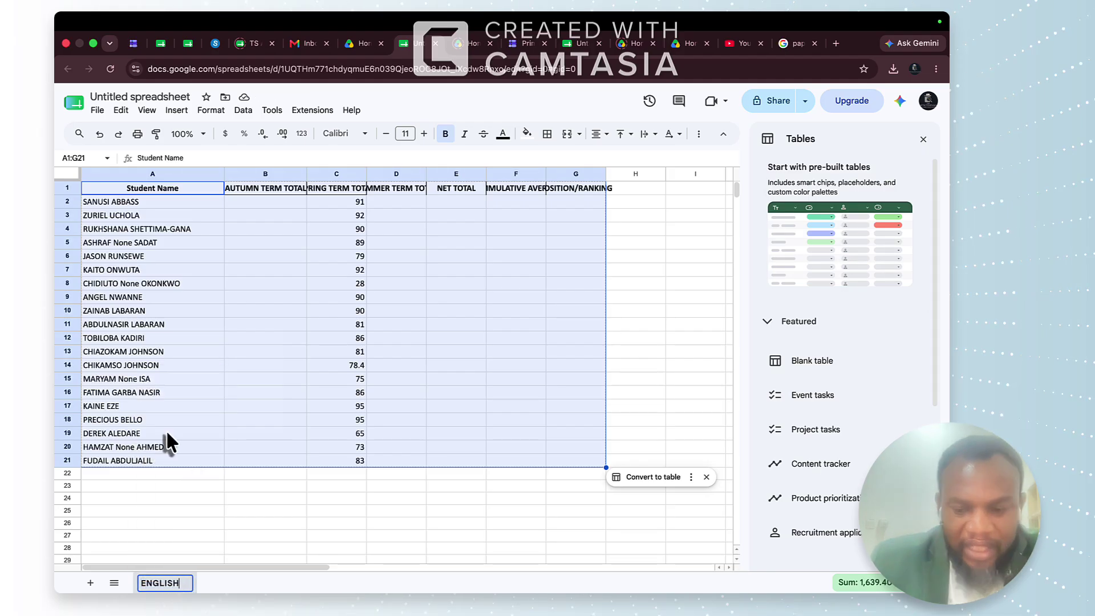
{"action": "key", "text": "Return"}
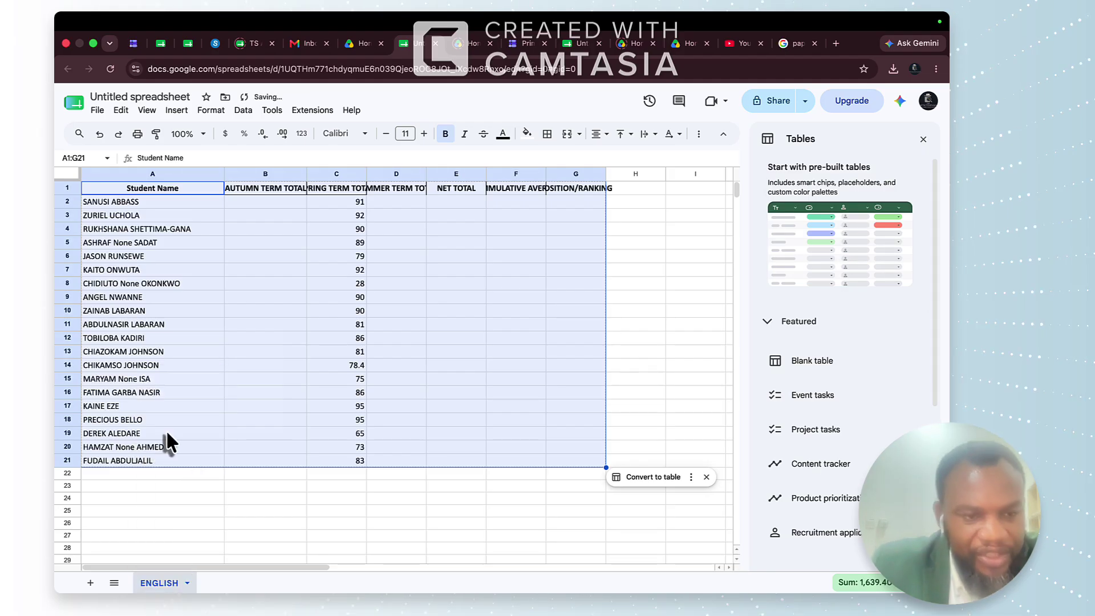
- Widen the remaining columns up to G so every header fits, and close the pre-built tables pane
{"action": "left_click_drag", "start_coordinate": [308, 173], "coordinate": [402, 173]}
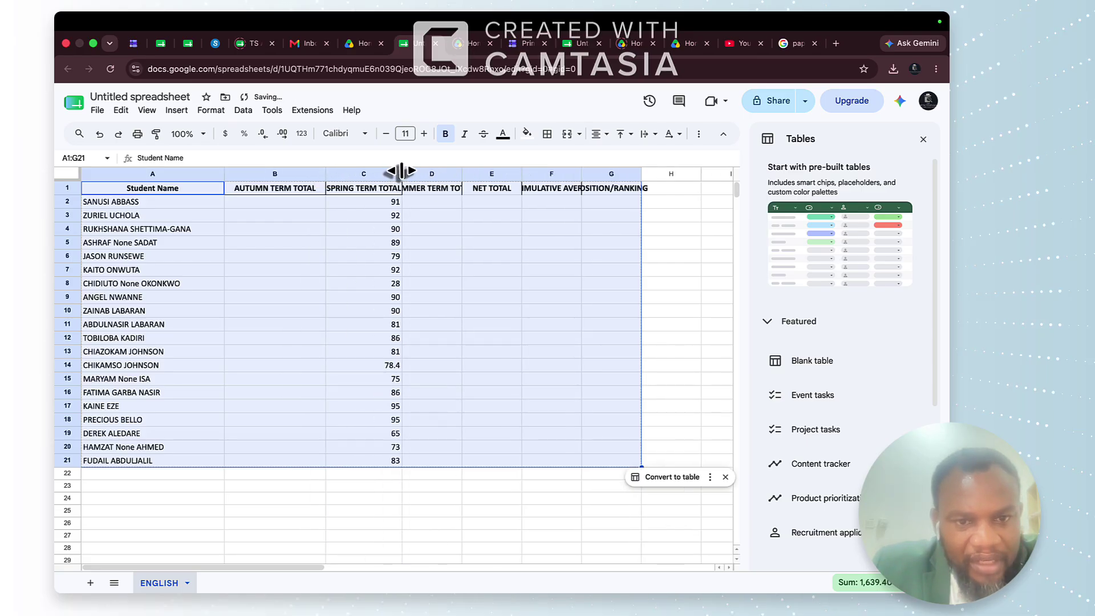
{"action": "left_click_drag", "start_coordinate": [402, 170], "coordinate": [805, 175]}
{"action": "left_click", "coordinate": [923, 139]}
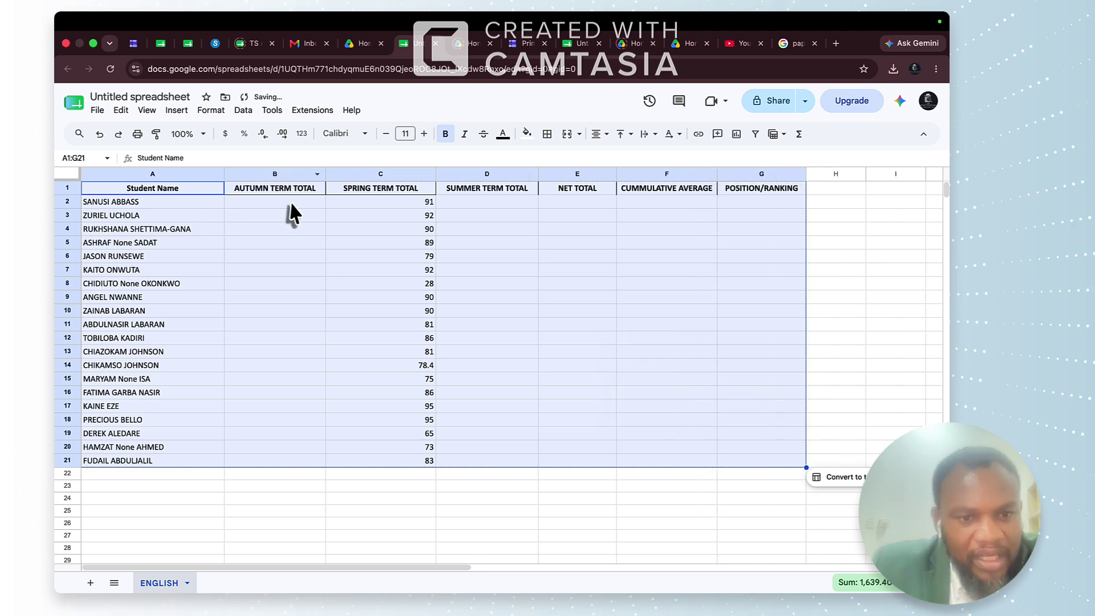
- Center-align columns B to G horizontally and narrow column C to fit its SPRING TERM TOTAL header
{"action": "left_click", "coordinate": [293, 174]}
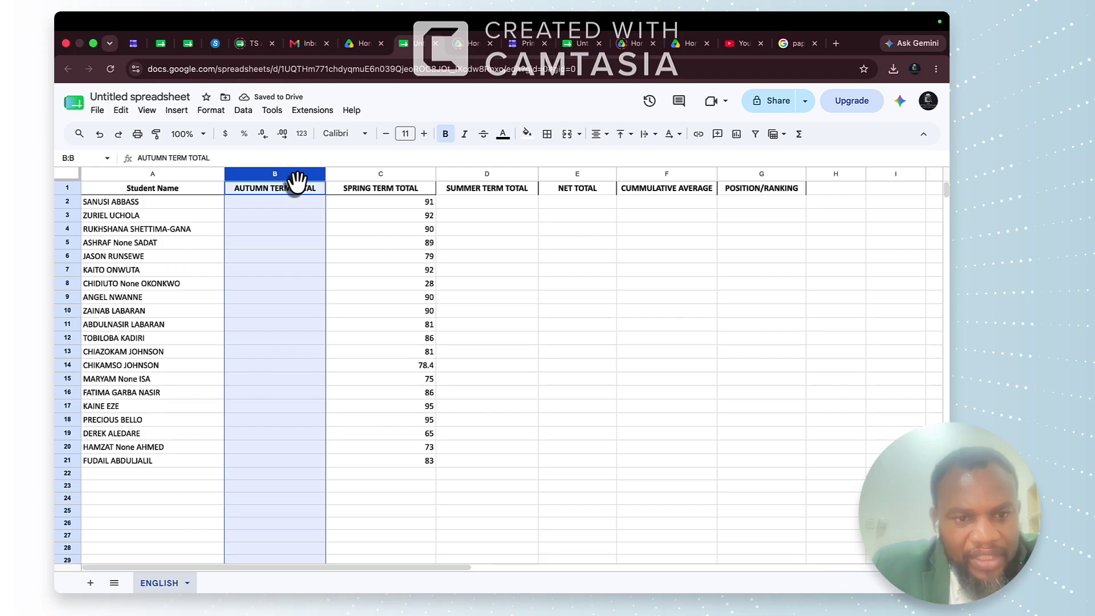
{"action": "mouse_move", "coordinate": [294, 179]}
{"action": "left_mouse_down"}
{"action": "mouse_move", "coordinate": [349, 183]}
{"action": "mouse_move", "coordinate": [302, 180]}
{"action": "left_mouse_up"}
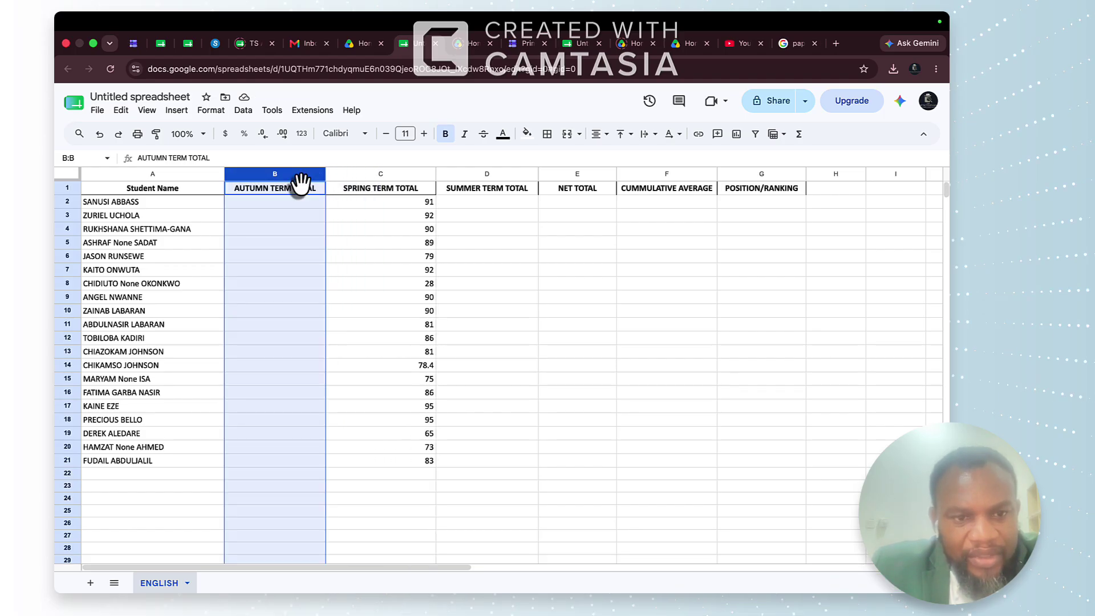
{"action": "left_click", "coordinate": [363, 174], "text": "super"}
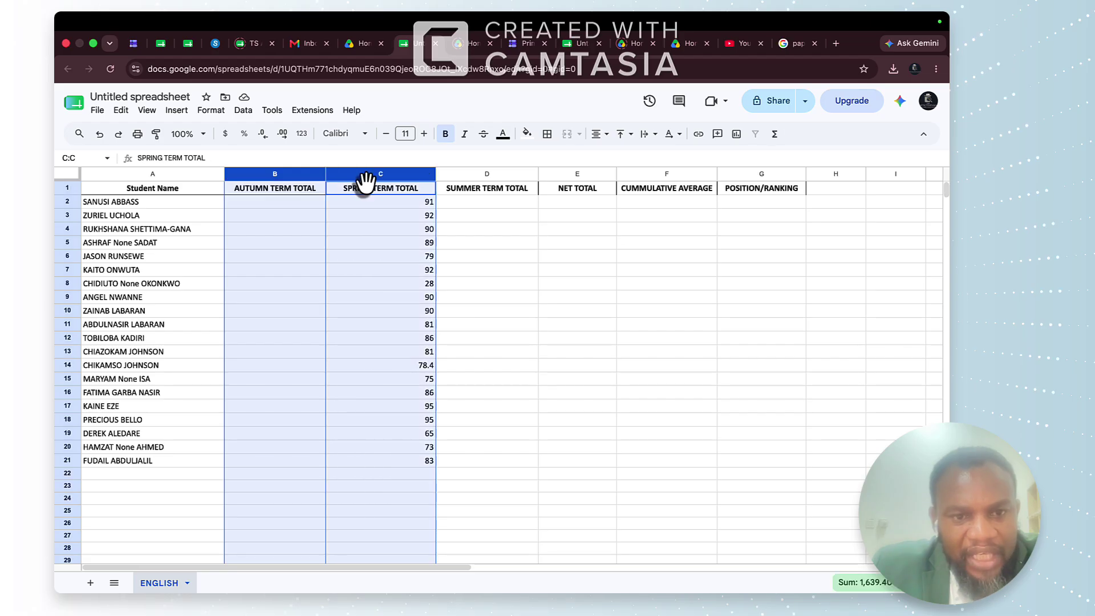
{"action": "left_click", "coordinate": [471, 173], "text": "super"}
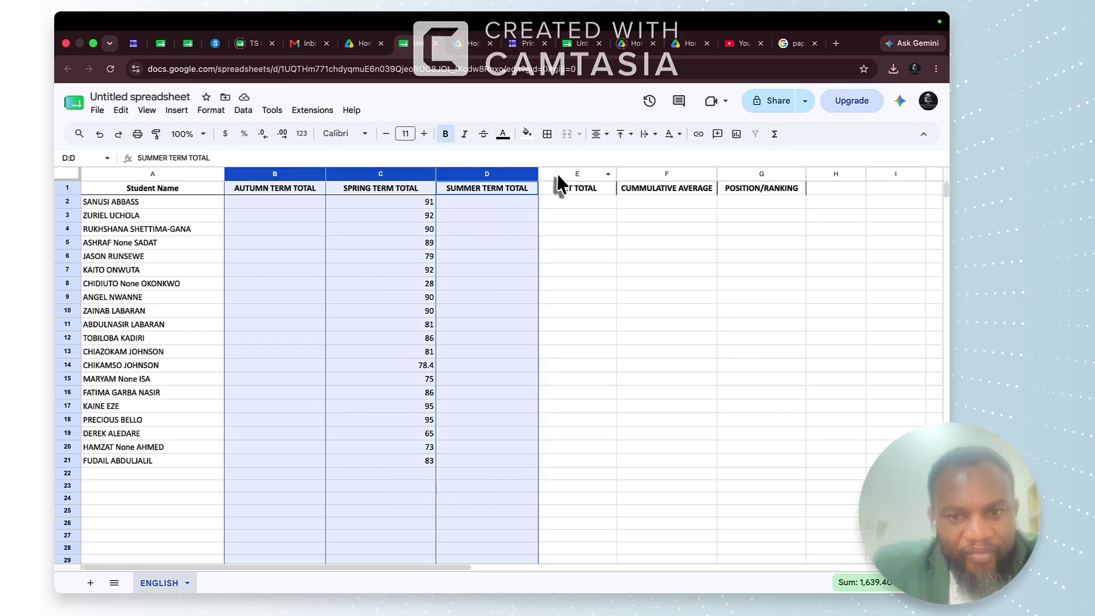
{"action": "left_click", "coordinate": [573, 177], "text": "super"}
{"action": "left_click", "coordinate": [654, 177], "text": "super"}
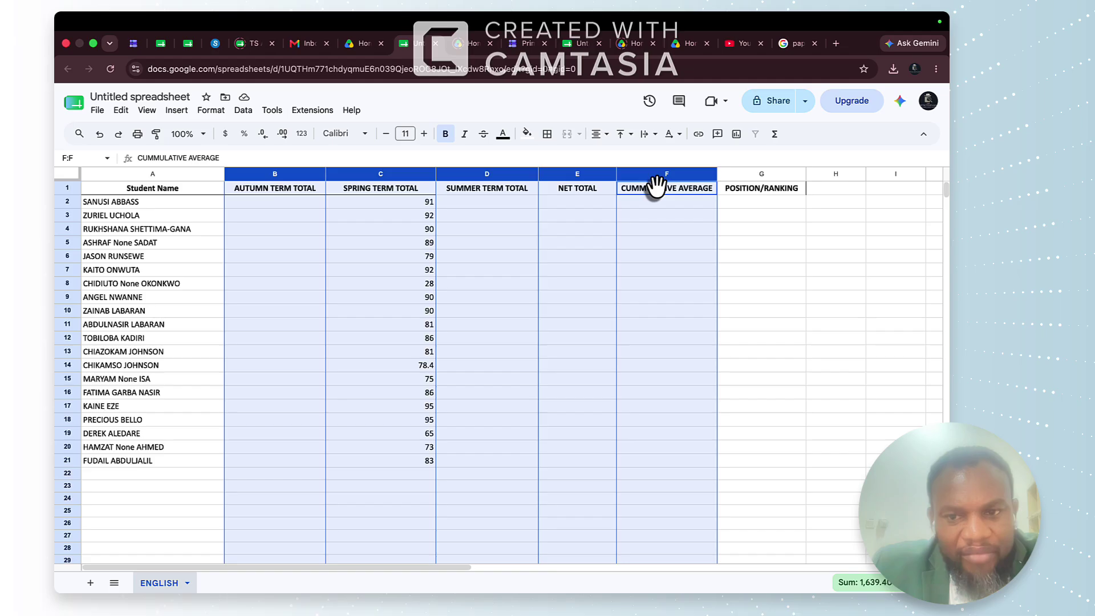
{"action": "left_click", "coordinate": [745, 177], "text": "super"}
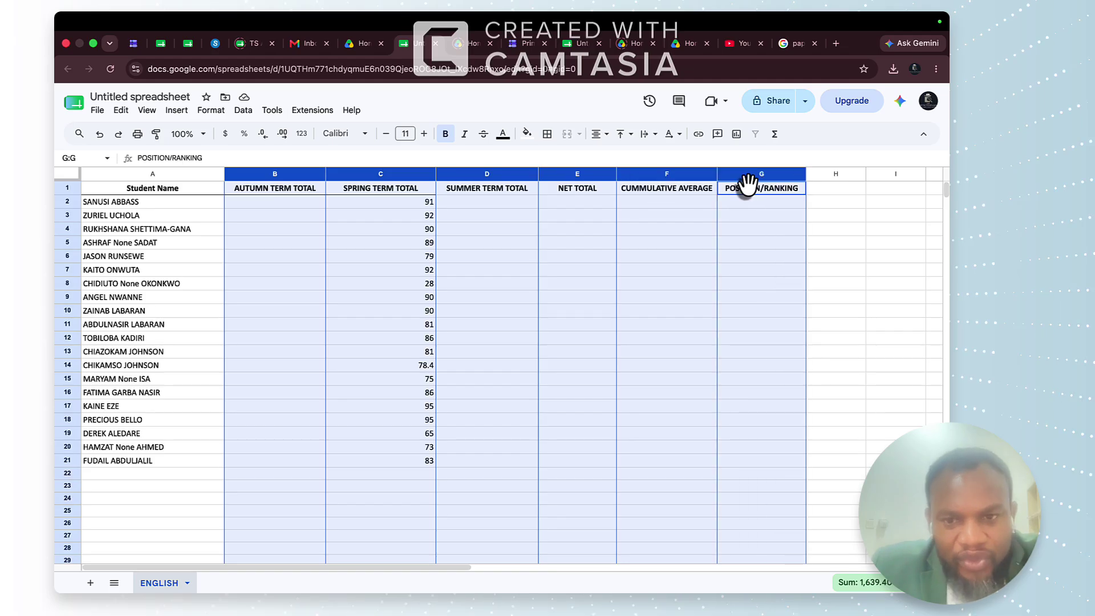
{"action": "left_click", "coordinate": [607, 135]}
{"action": "left_click", "coordinate": [619, 158]}
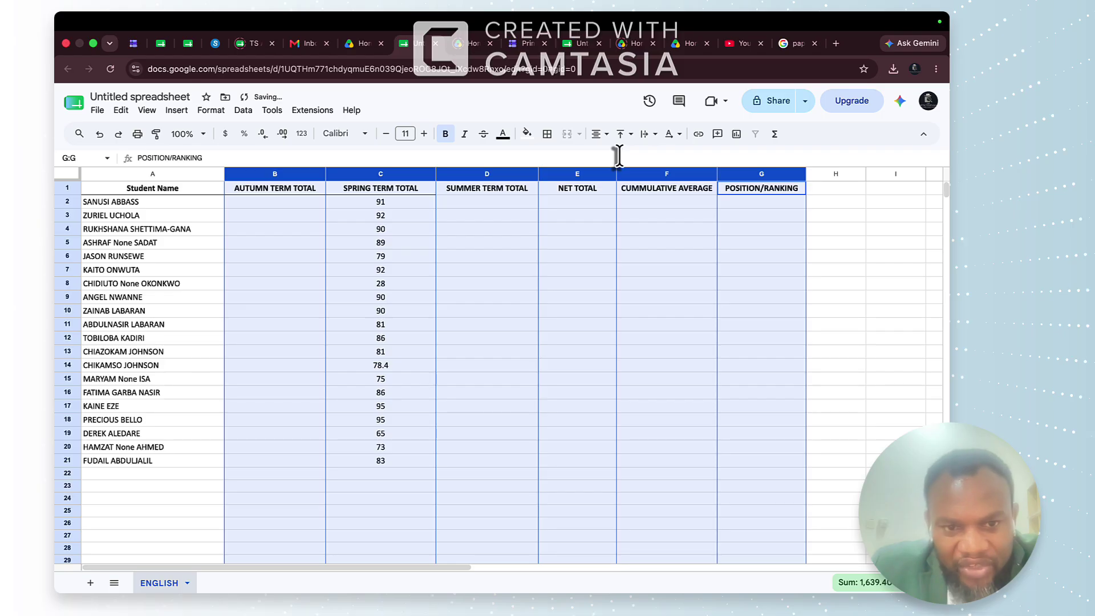
{"action": "left_click", "coordinate": [454, 220]}
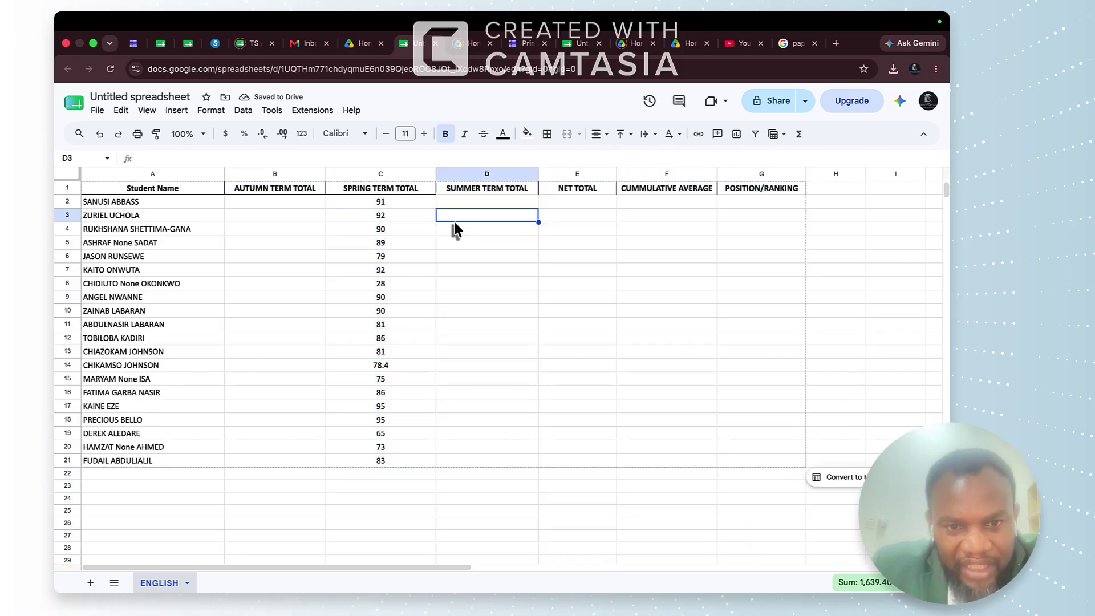
{"action": "left_click_drag", "start_coordinate": [436, 173], "coordinate": [413, 178]}
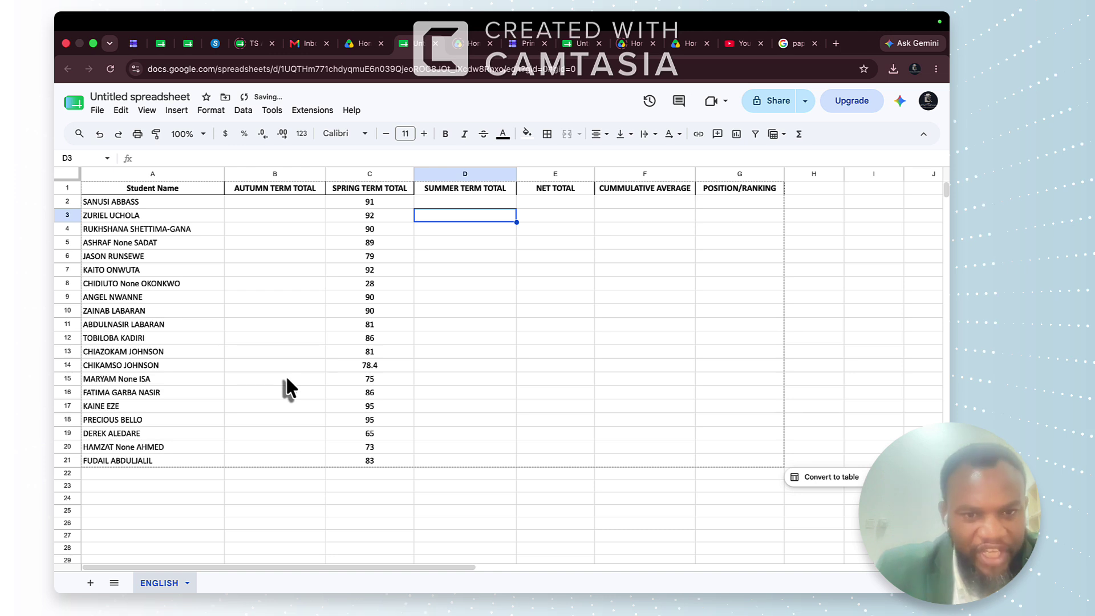
- Rename the untitled spreadsheet with the teacher's title and name followed by YEAR 3 BROADSHEET
{"action": "left_click", "coordinate": [142, 96]}
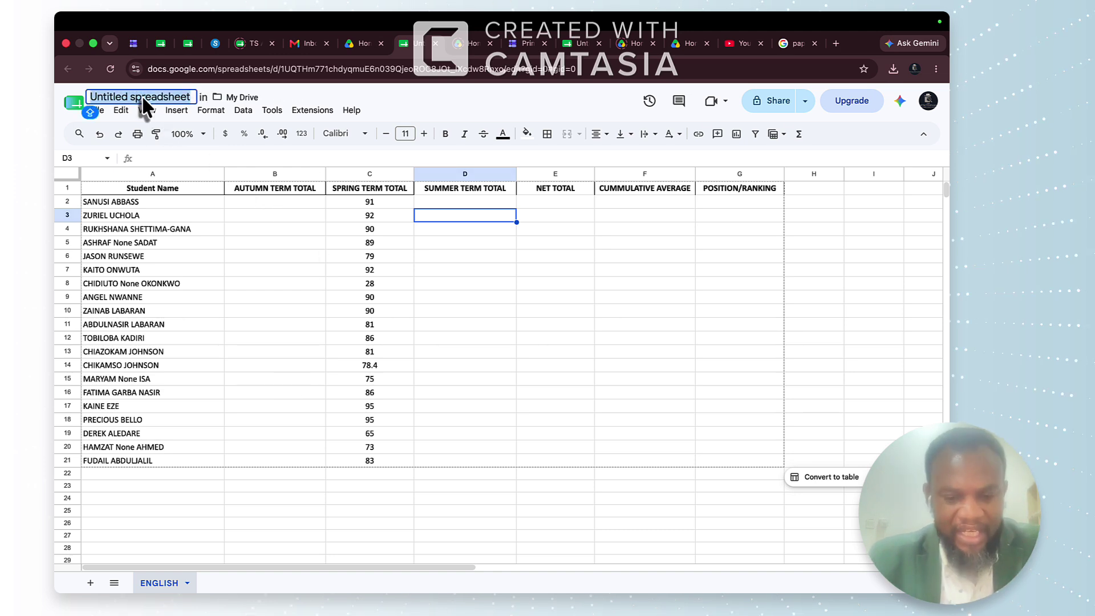
{"action": "type", "text": "YEAR"}
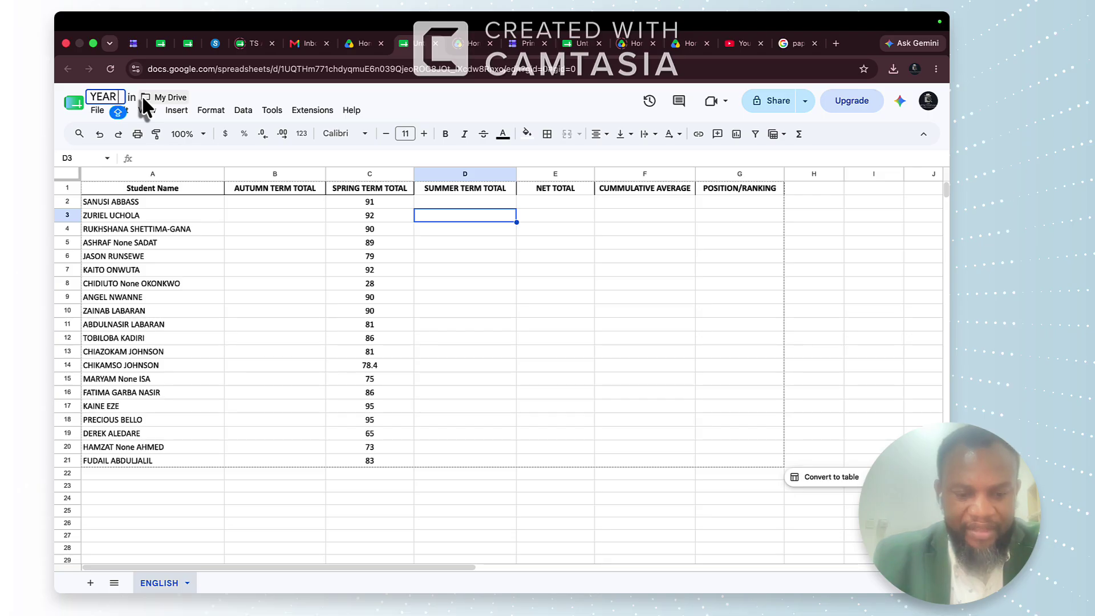
{"action": "type", "text": " 3"}
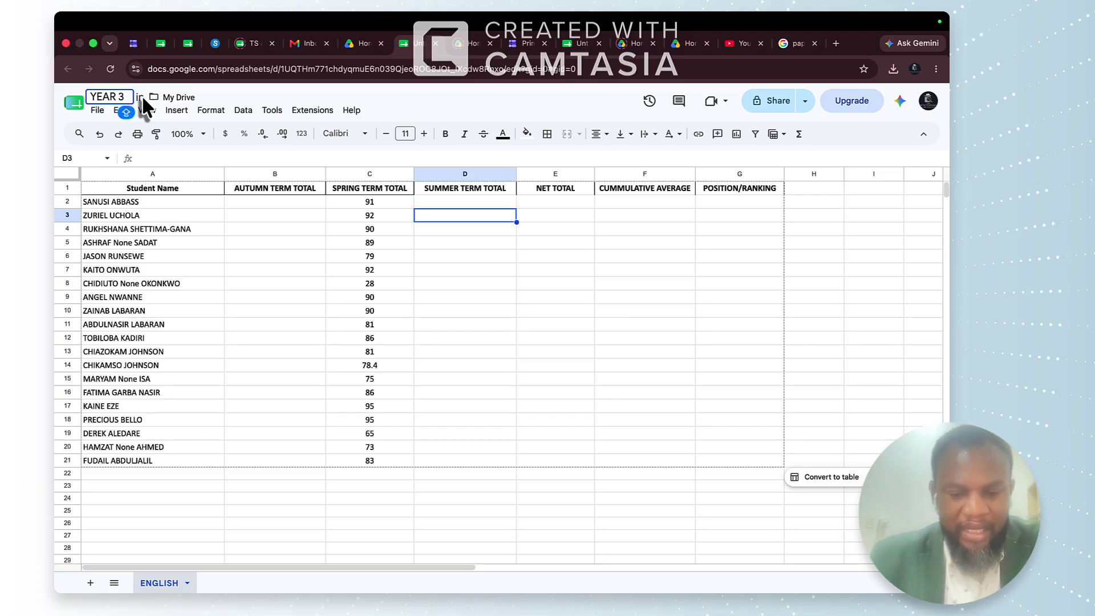
{"action": "type", "text": " EN"}
{"action": "key", "text": "BackSpace"}
{"action": "key", "text": "BackSpace"}
{"action": "key", "text": "BackSpace"}
{"action": "key", "text": "BackSpace"}
{"action": "key", "text": "BackSpace"}
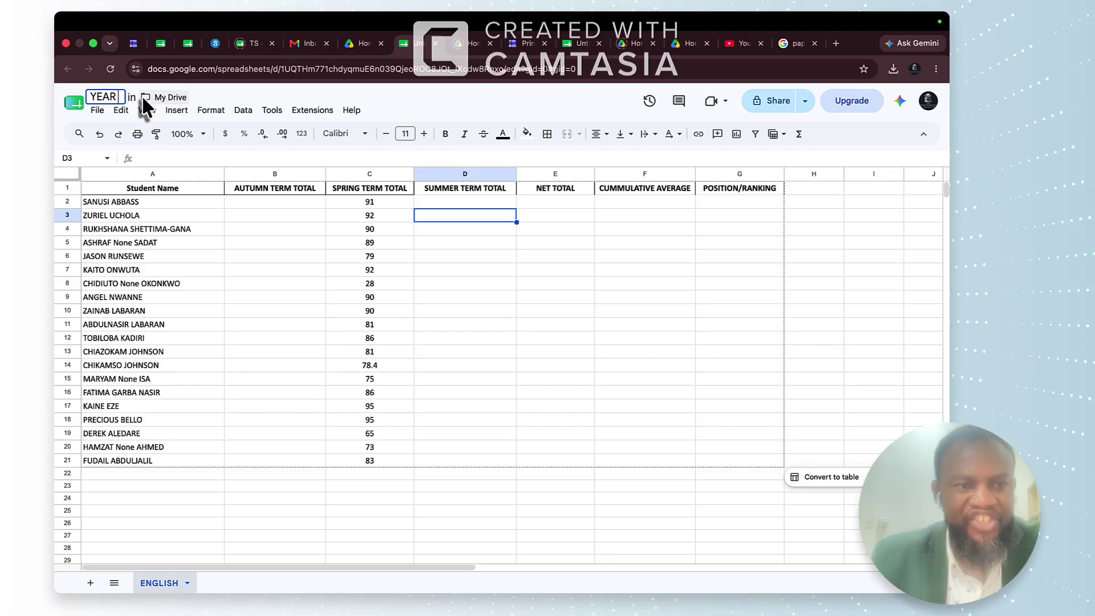
{"action": "key", "text": "BackSpace"}
{"action": "key", "text": "BackSpace"}
{"action": "key", "text": "BackSpace"}
{"action": "key", "text": "BackSpace"}
{"action": "type", "text": "MR J"}
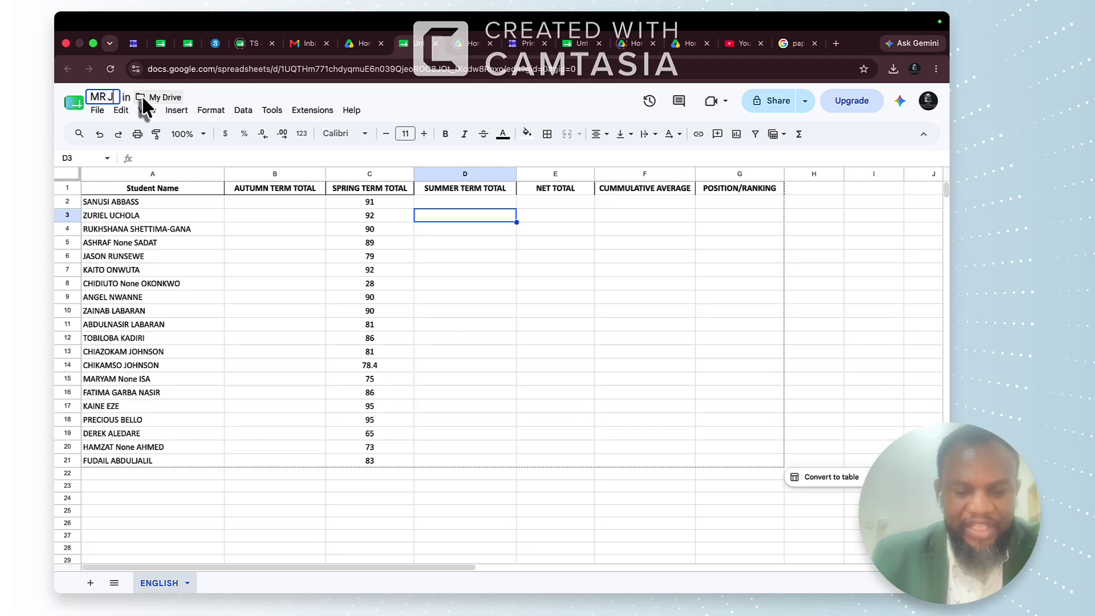
{"action": "type", "text": "AY YEAR"}
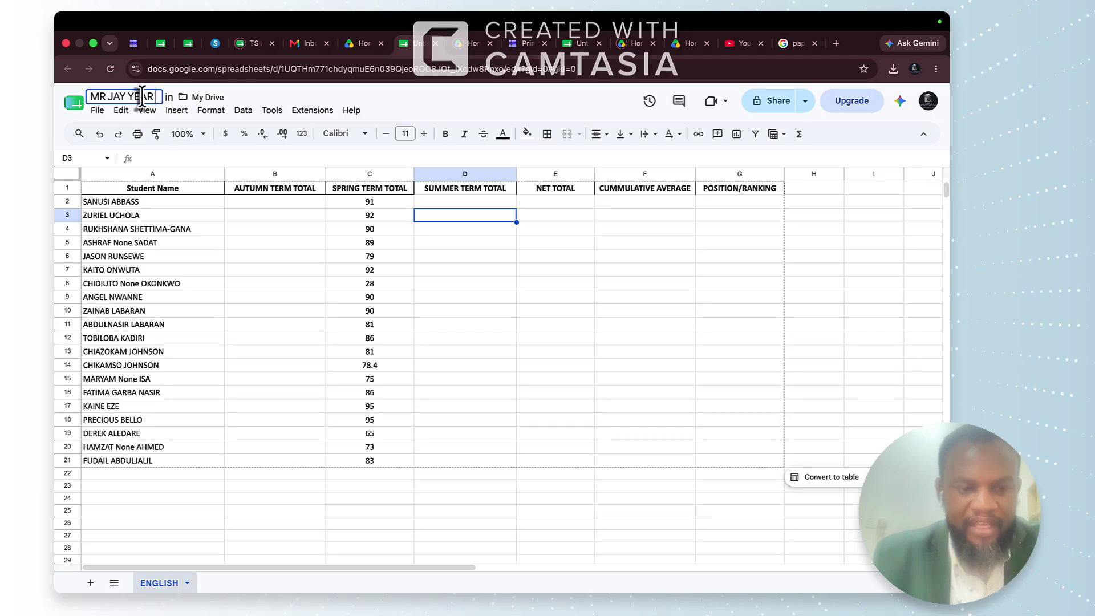
{"action": "type", "text": " 3 BORADH"}
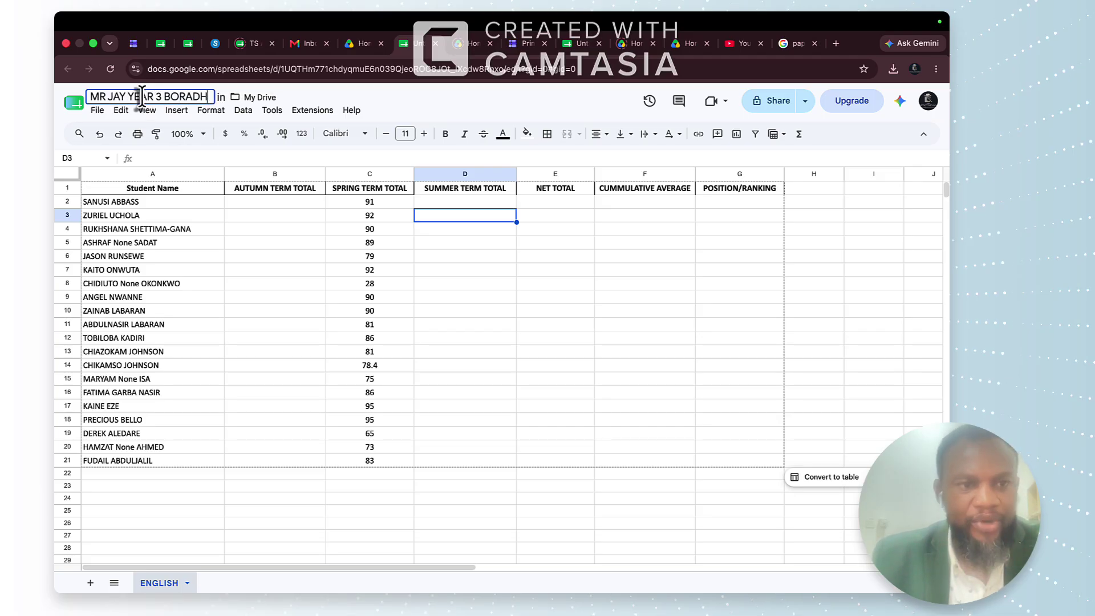
{"action": "key", "text": "BackSpace"}
{"action": "key", "text": "BackSpace"}
{"action": "key", "text": "BackSpace"}
{"action": "key", "text": "BackSpace"}
{"action": "key", "text": "BackSpace"}
{"action": "type", "text": "R"}
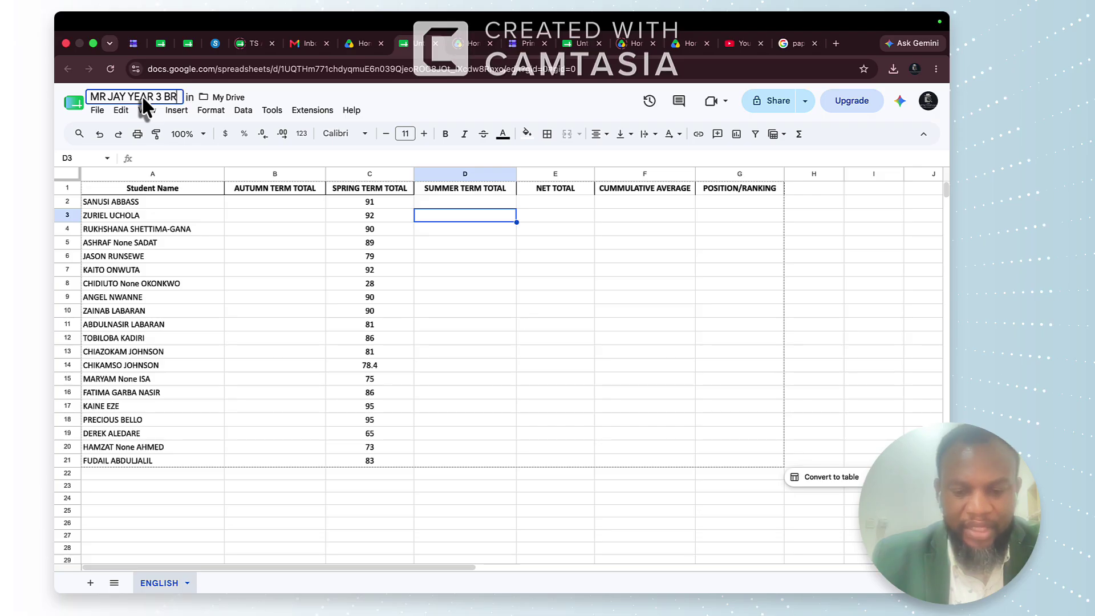
{"action": "type", "text": "OADSHEET"}
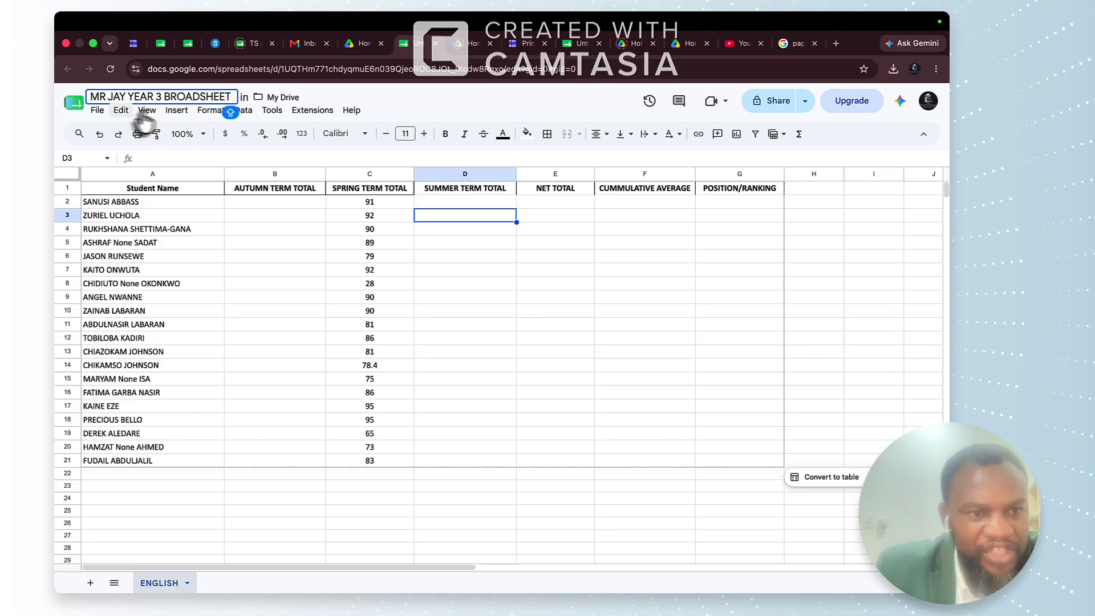
{"action": "key", "text": "Return"}
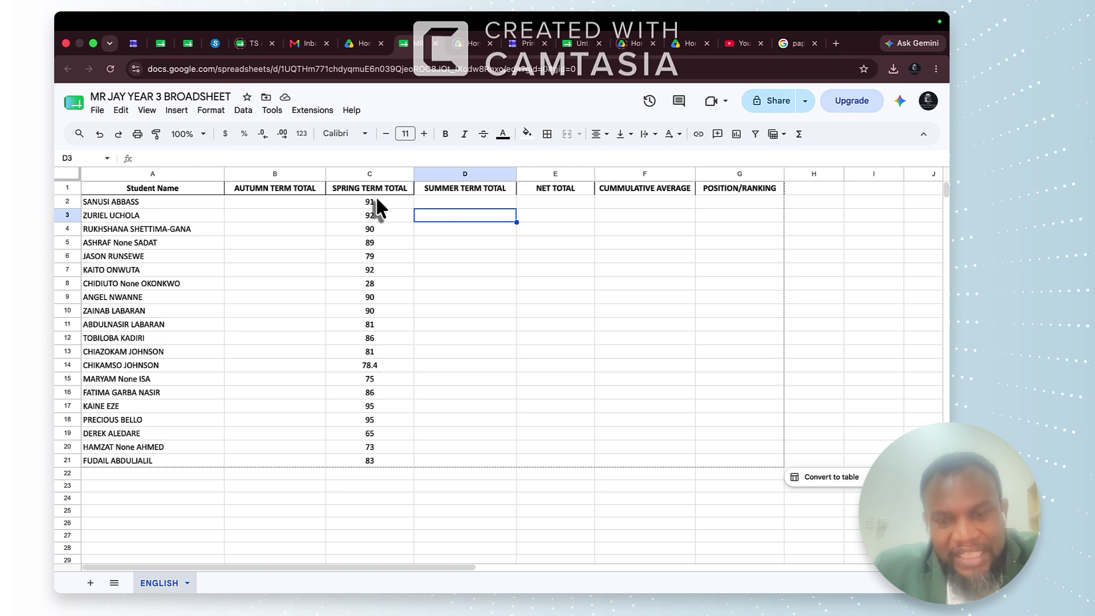
- Enter =B2+C2+D2 in E2 under NET TOTAL and fill the formula down to E21
{"action": "left_click", "coordinate": [469, 202]}
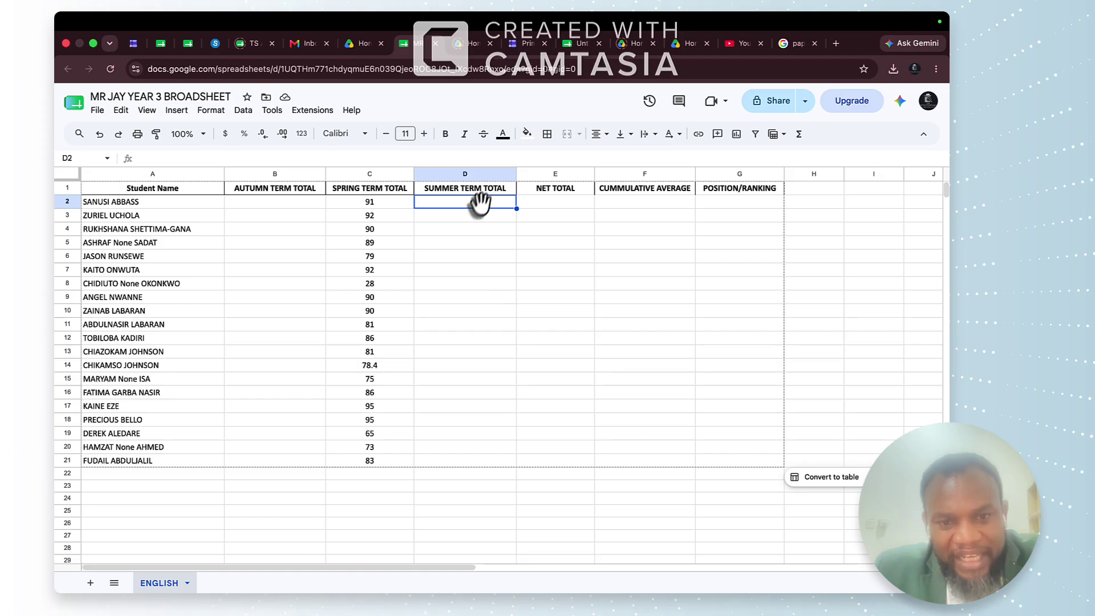
{"action": "left_click", "coordinate": [272, 205]}
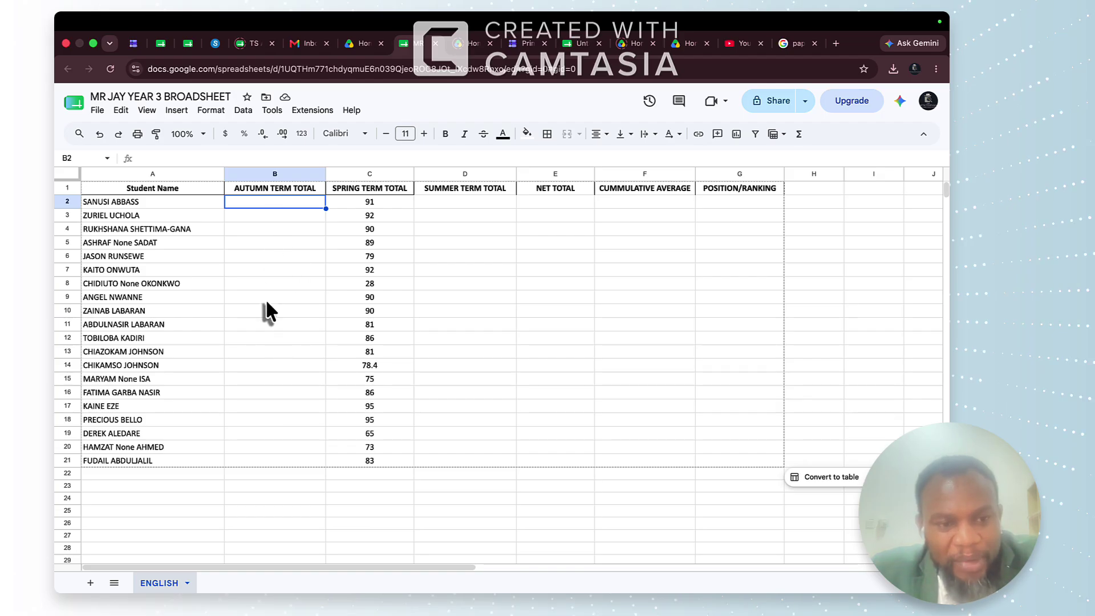
{"action": "left_click", "coordinate": [545, 205]}
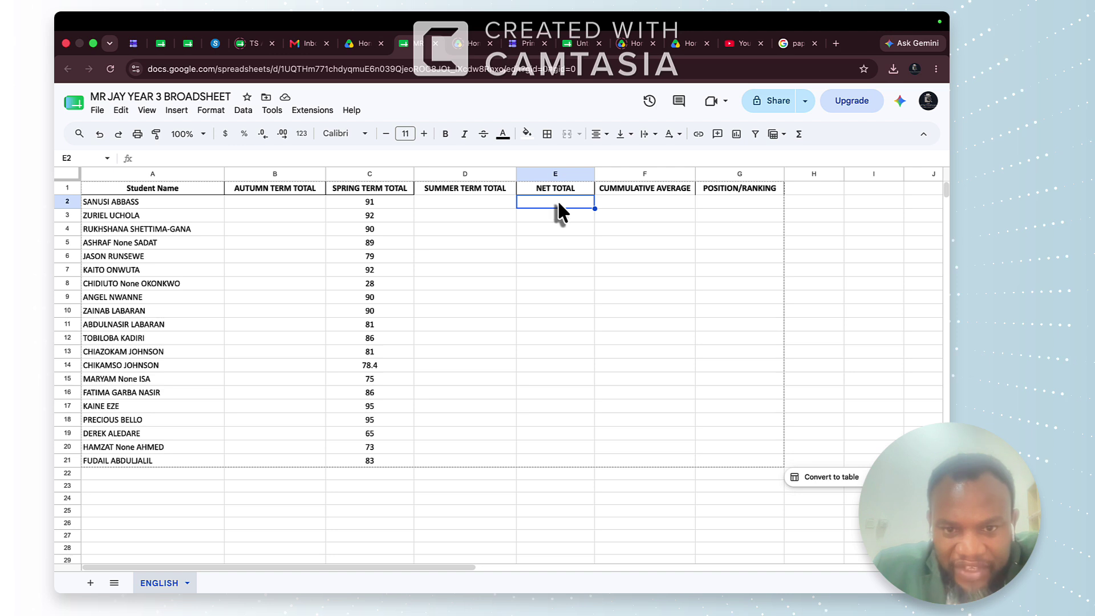
{"action": "type", "text": "="}
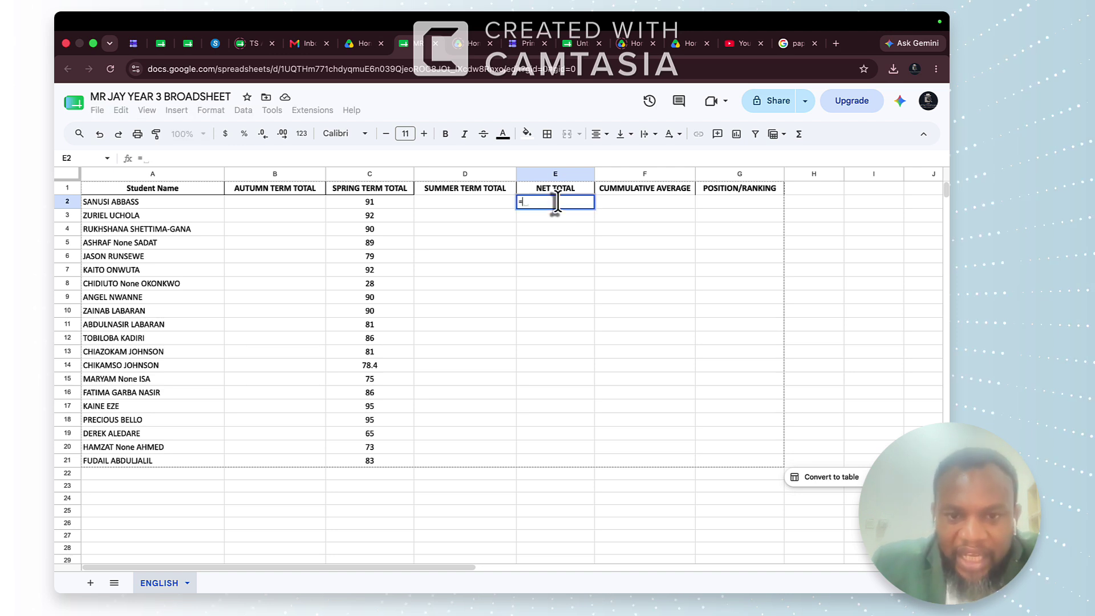
{"action": "left_click", "coordinate": [288, 205]}
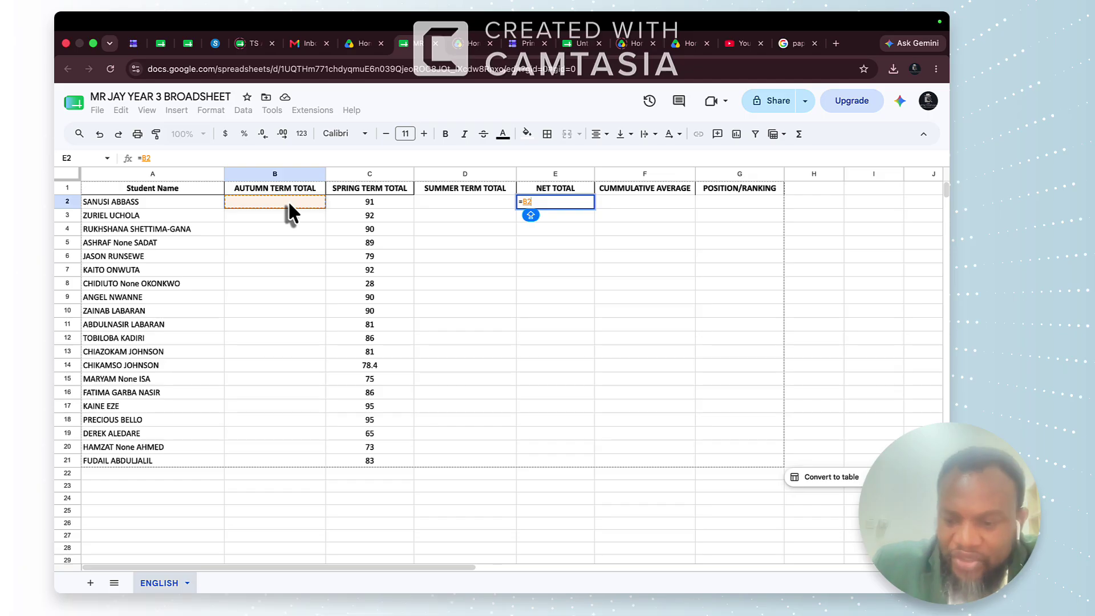
{"action": "type", "text": "+"}
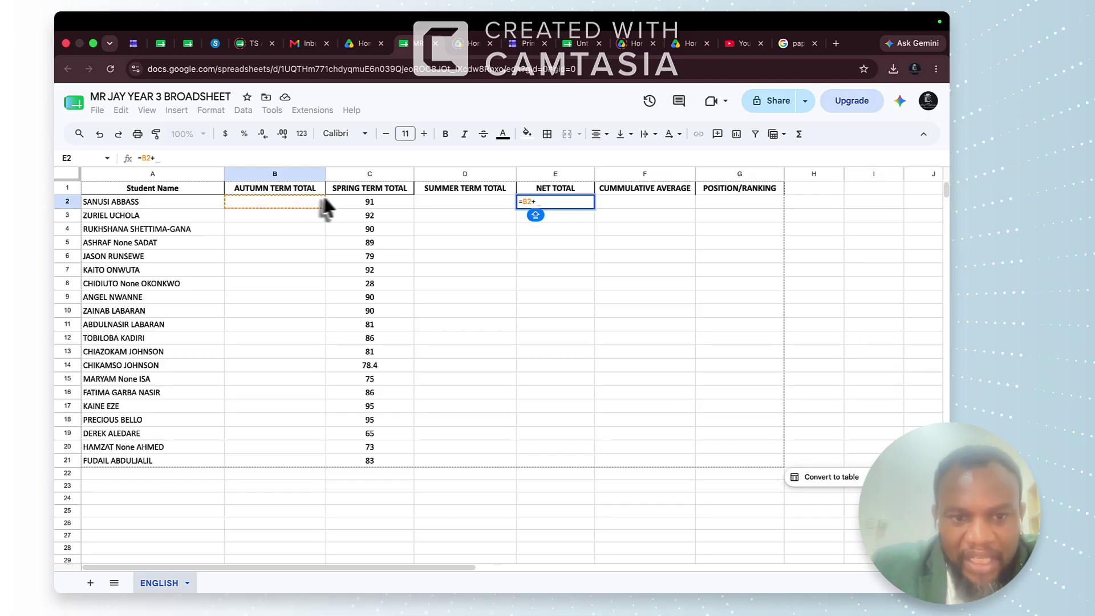
{"action": "left_click", "coordinate": [354, 201]}
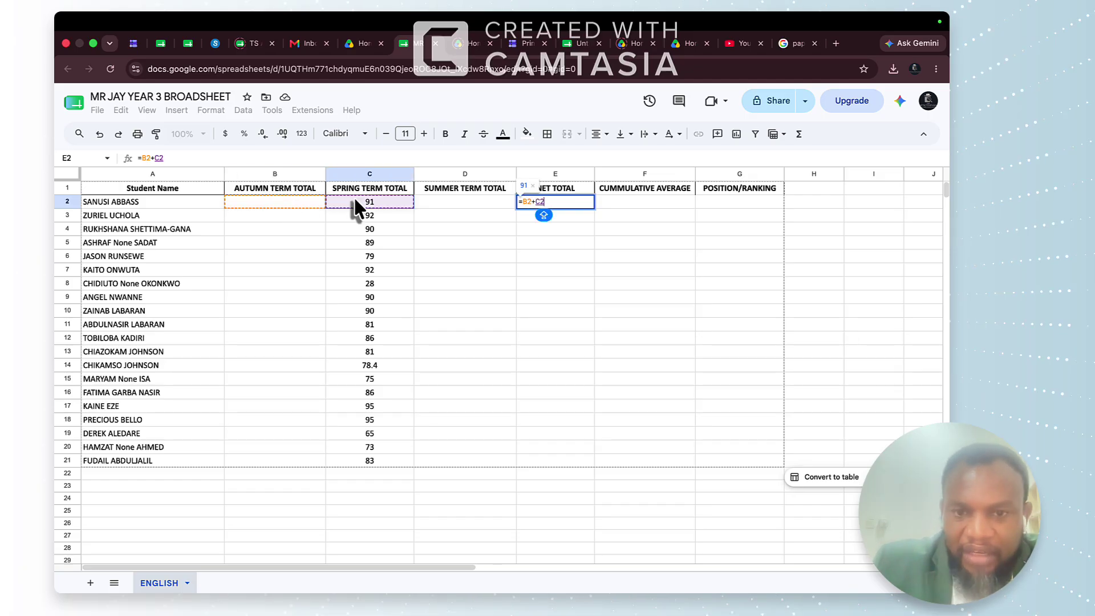
{"action": "type", "text": "+"}
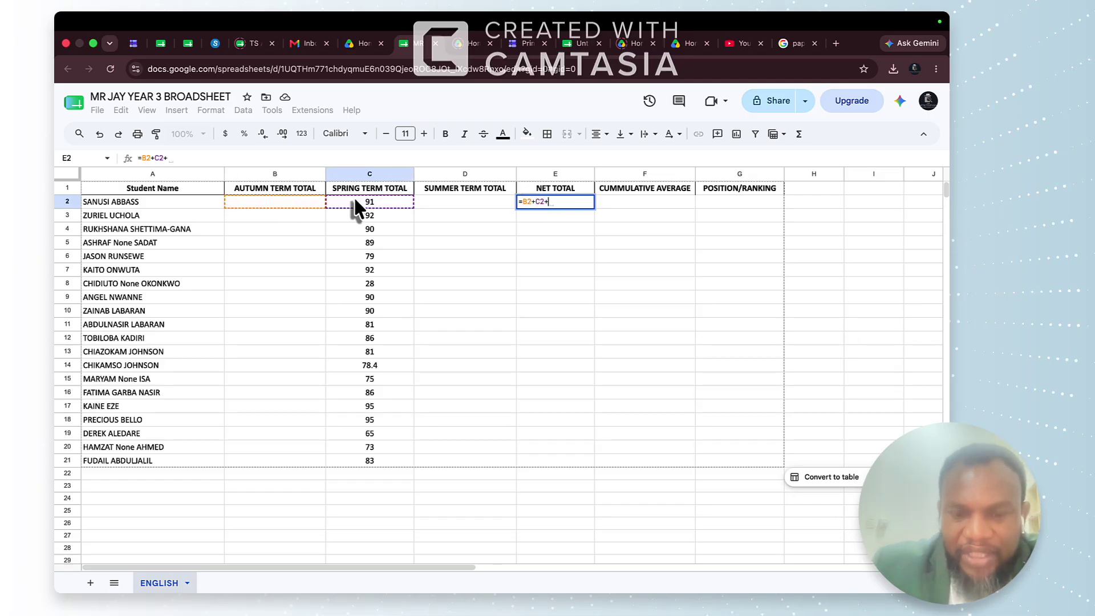
{"action": "left_click", "coordinate": [434, 203]}
{"action": "key", "text": "Return"}
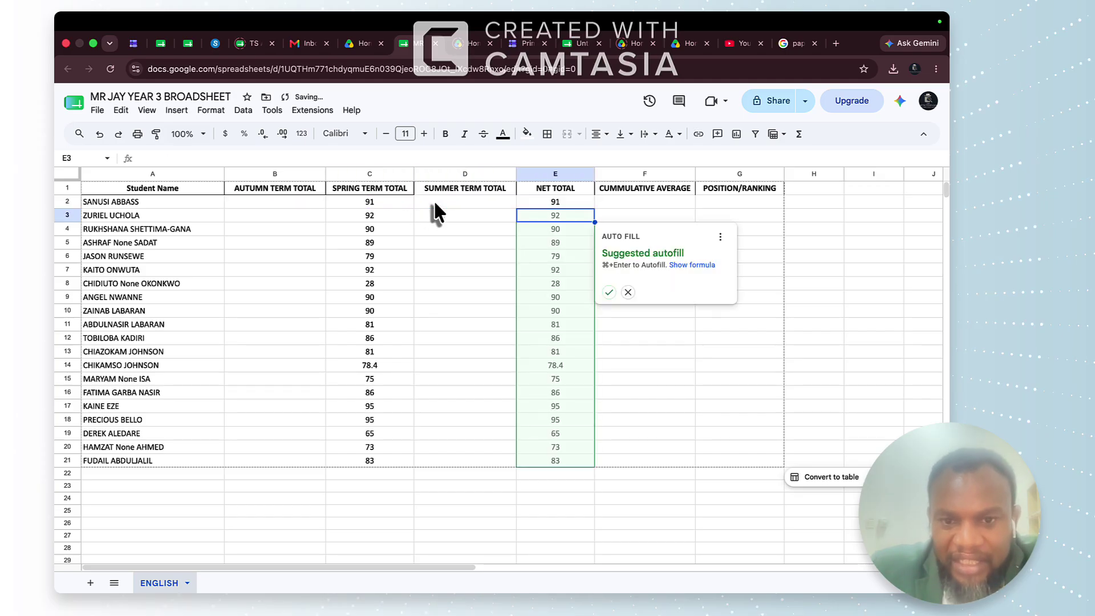
{"action": "left_click", "coordinate": [556, 203]}
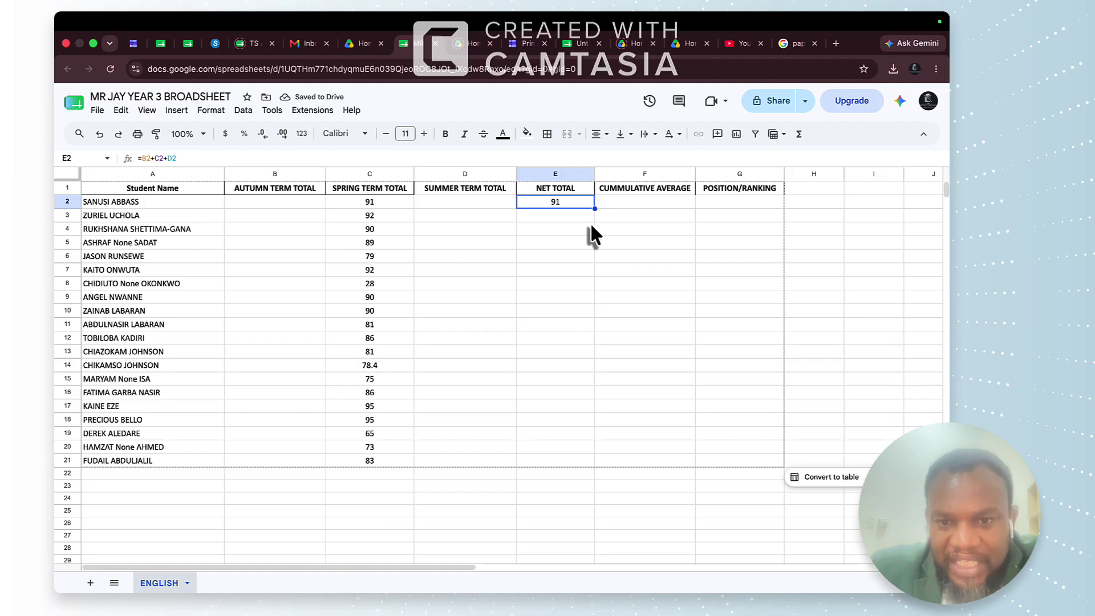
{"action": "left_click_drag", "start_coordinate": [592, 210], "coordinate": [570, 461]}
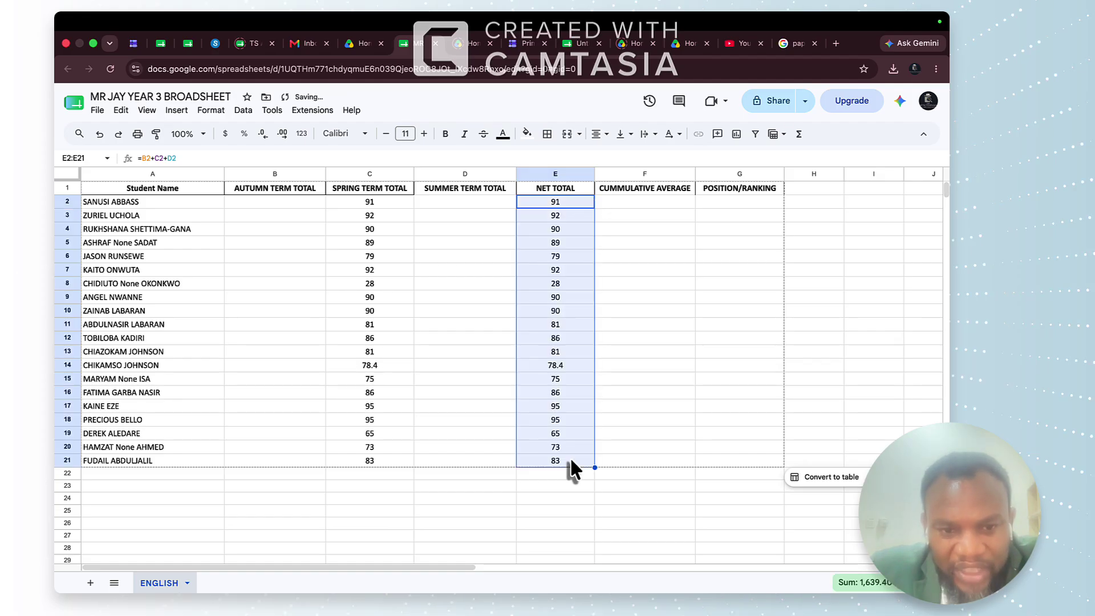
- Enter =AVERAGE(B2:D2) in F2 under CUMMULATIVE AVERAGE and fill the formula down to F21
{"action": "left_click", "coordinate": [630, 202]}
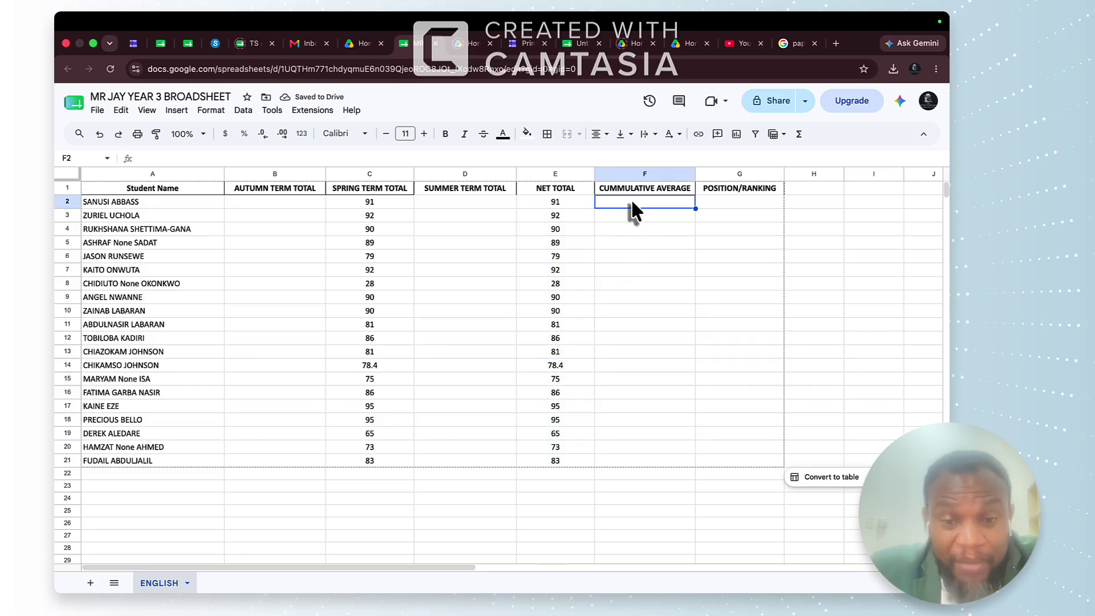
{"action": "type", "text": "="}
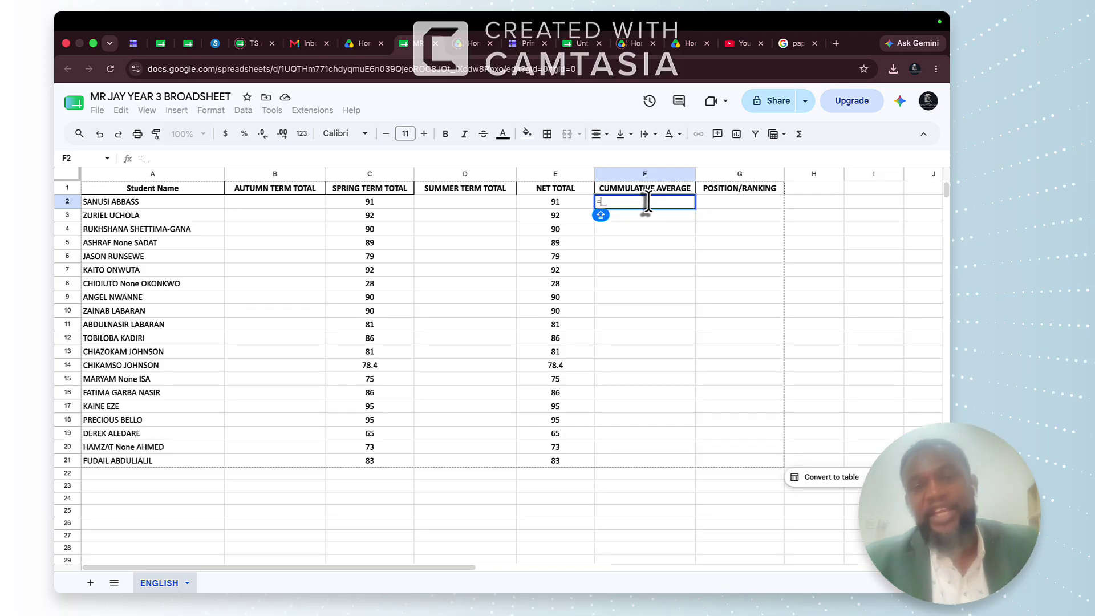
{"action": "type", "text": "AVERAGE"}
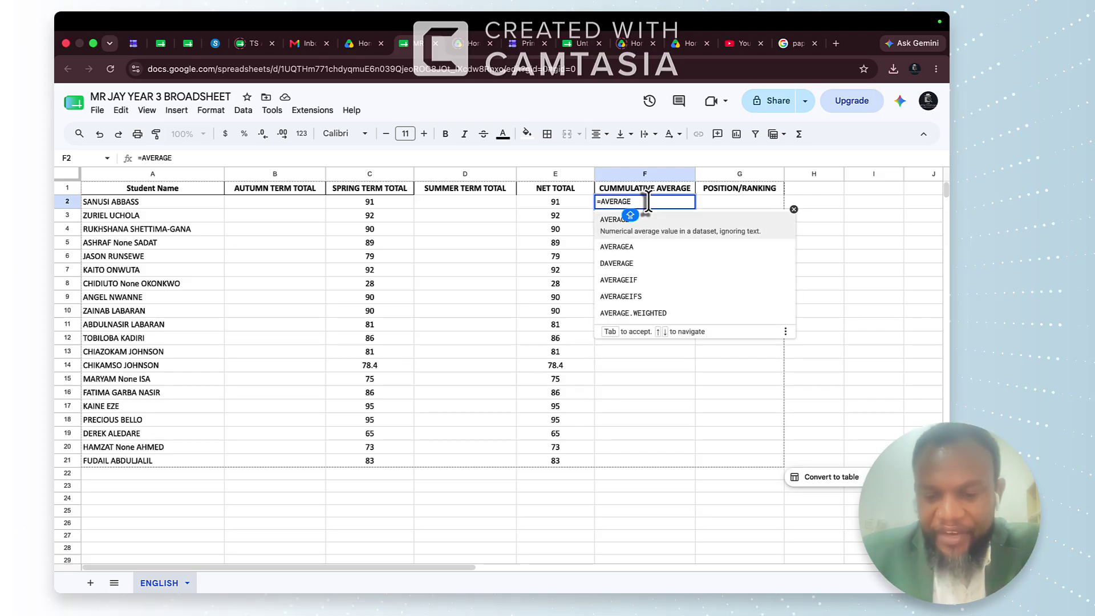
{"action": "type", "text": "("}
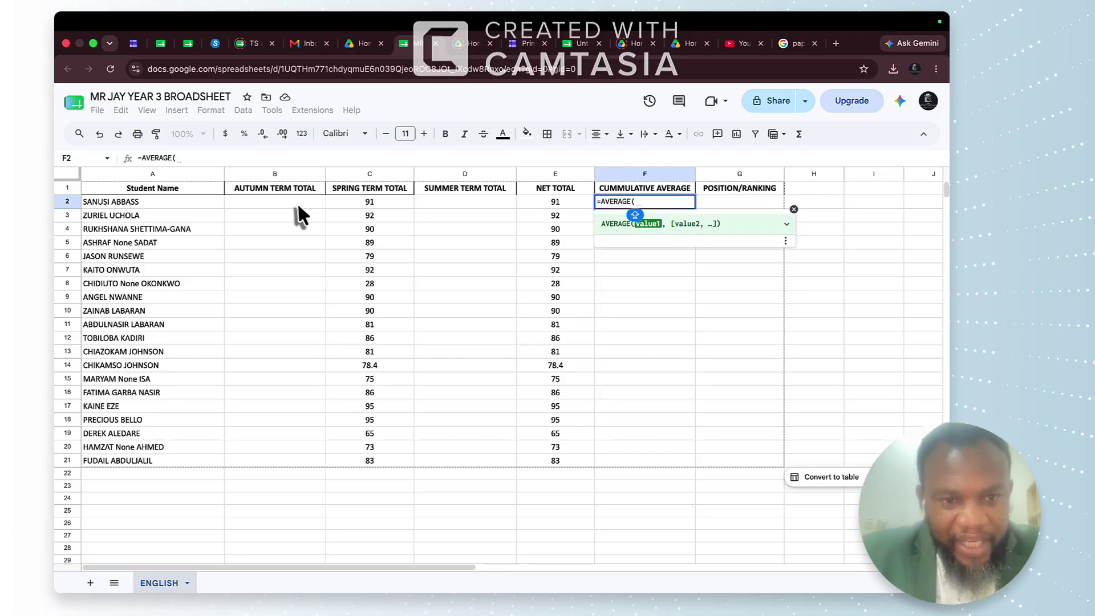
{"action": "left_click_drag", "start_coordinate": [297, 203], "coordinate": [458, 205]}
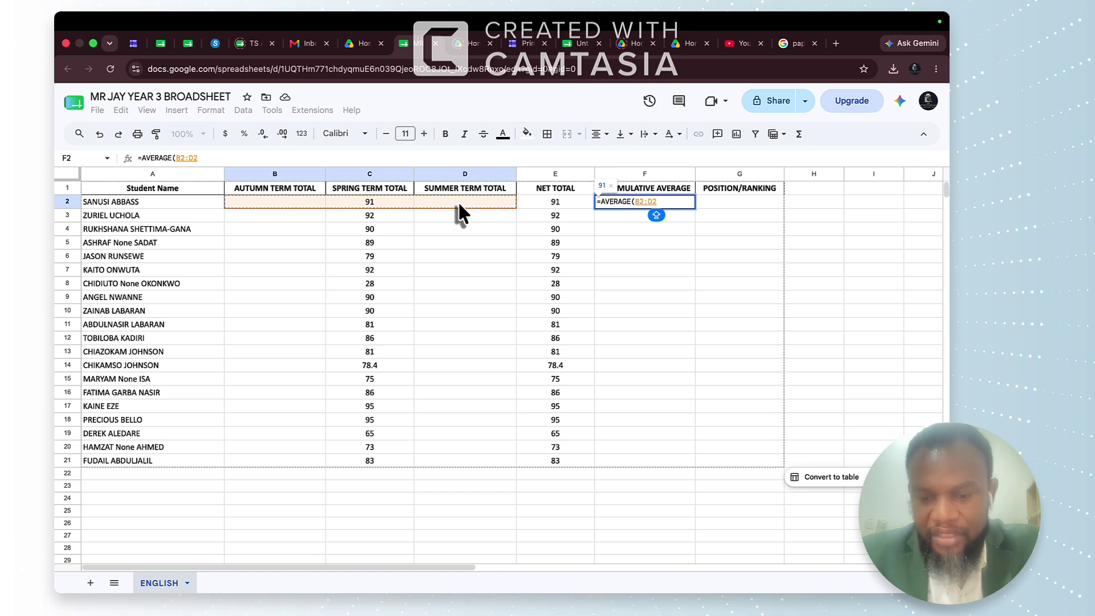
{"action": "key", "text": "Return"}
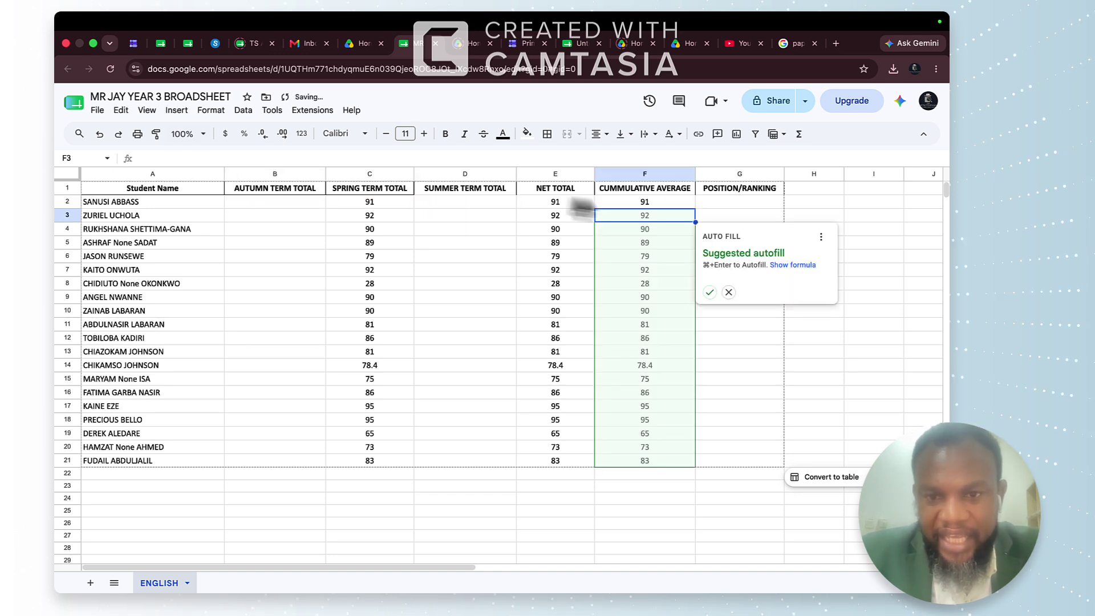
{"action": "left_click", "coordinate": [680, 204]}
{"action": "left_click_drag", "start_coordinate": [694, 209], "coordinate": [677, 460]}
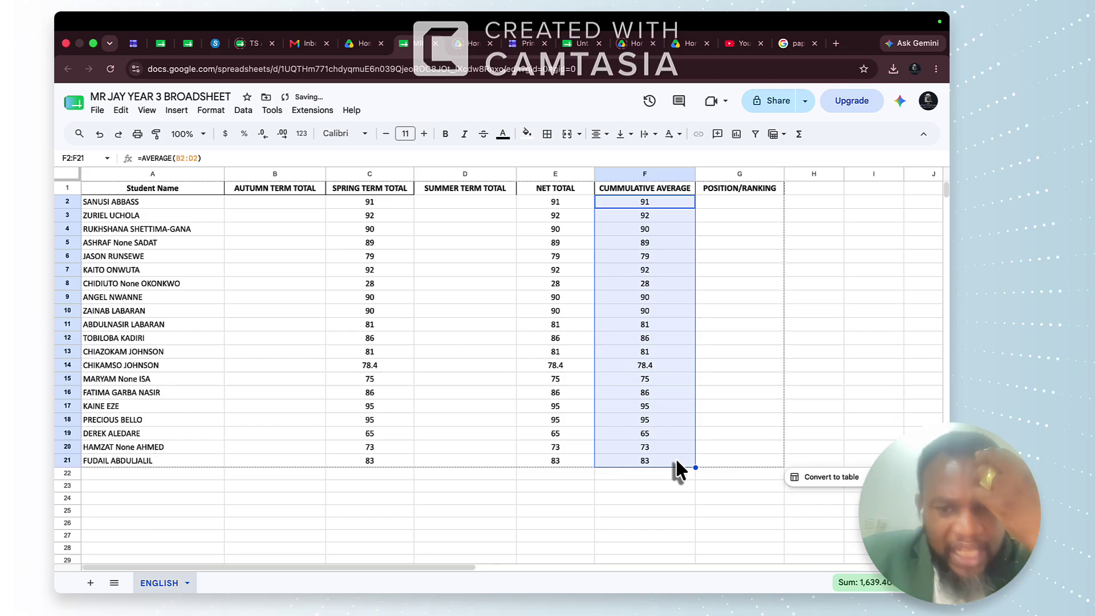
- Enter trial scores of 100 for the first student's autumn term in B2 and summer term in D2
{"action": "left_click", "coordinate": [263, 202]}
{"action": "type", "text": "100"}
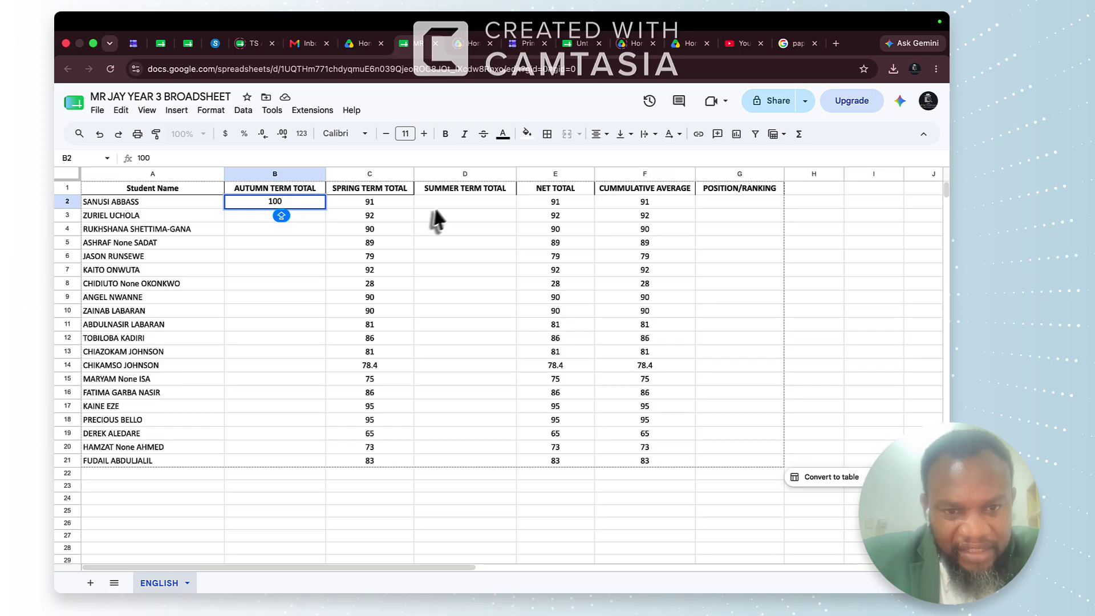
{"action": "left_click", "coordinate": [448, 203]}
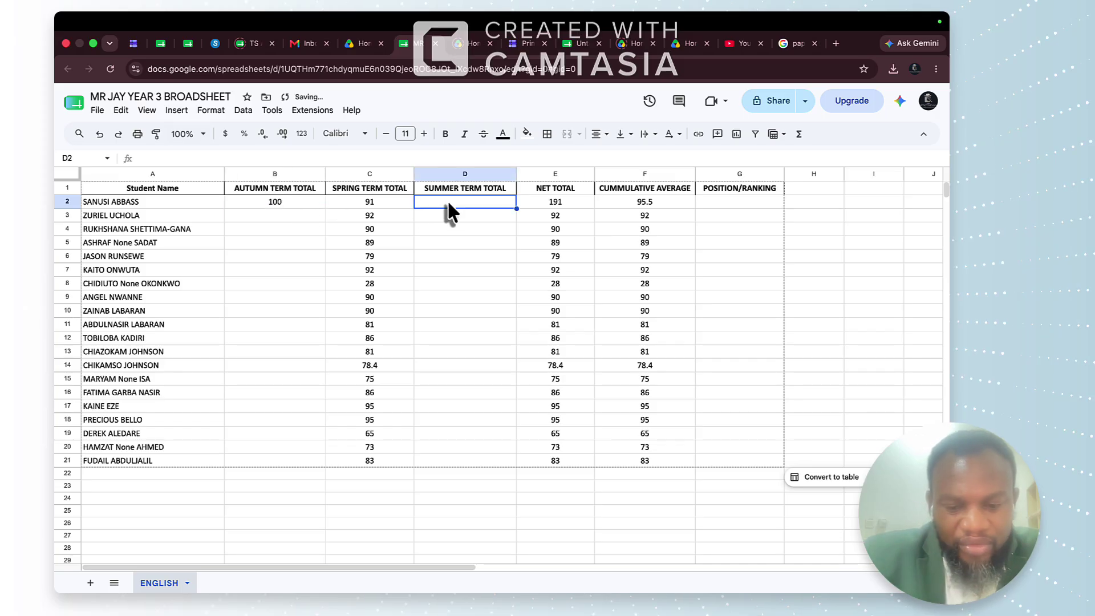
{"action": "type", "text": "100"}
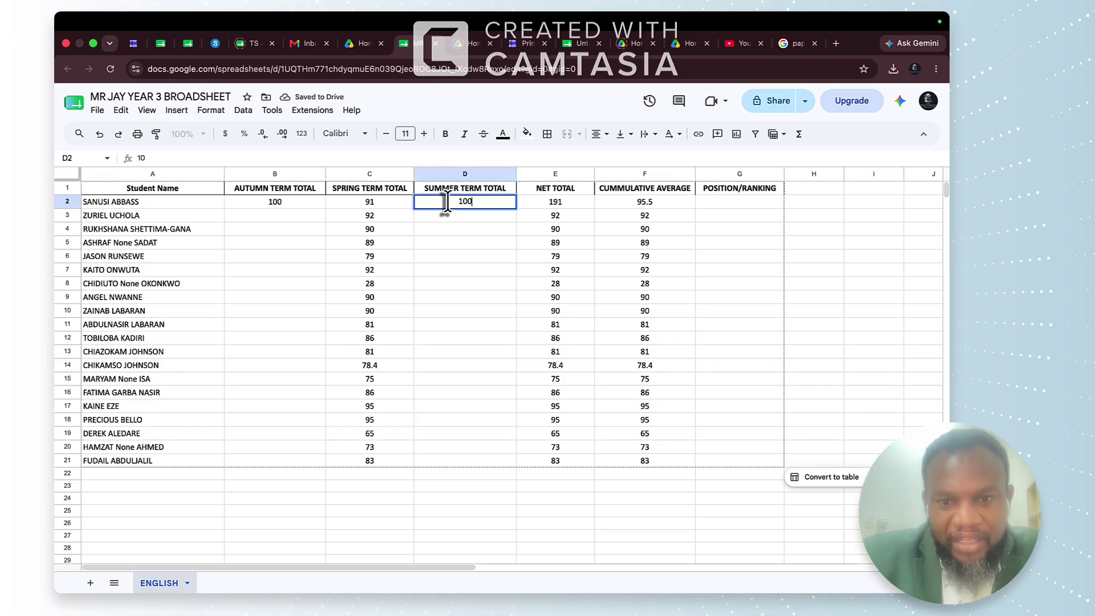
{"action": "key", "text": "Tab"}
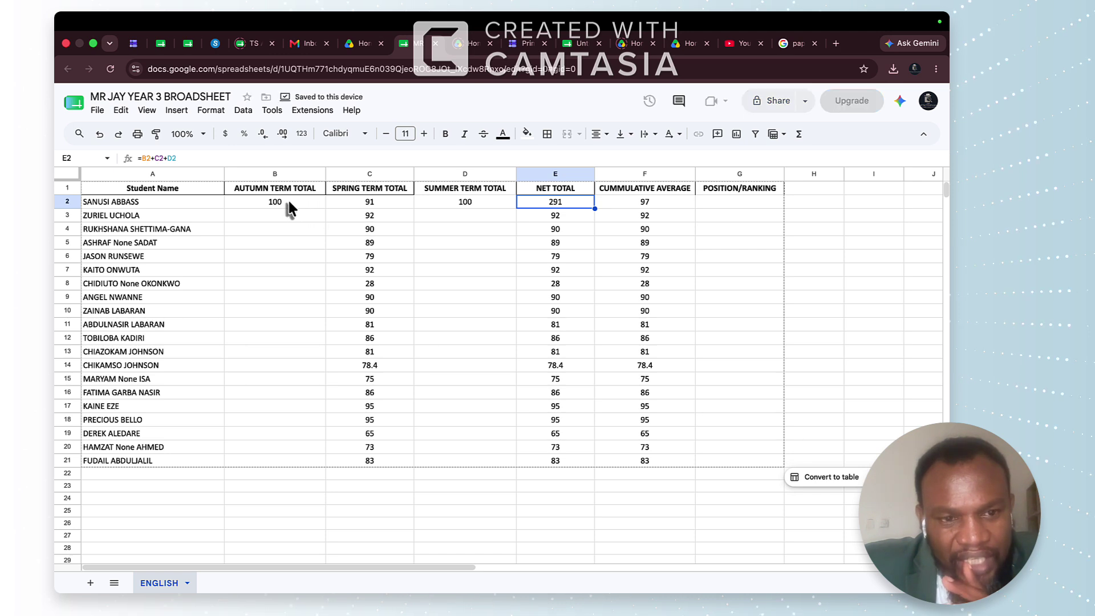
- Clear the first student's autumn term score from B2 and select G2 under POSITION/RANKING
{"action": "left_click", "coordinate": [288, 201]}
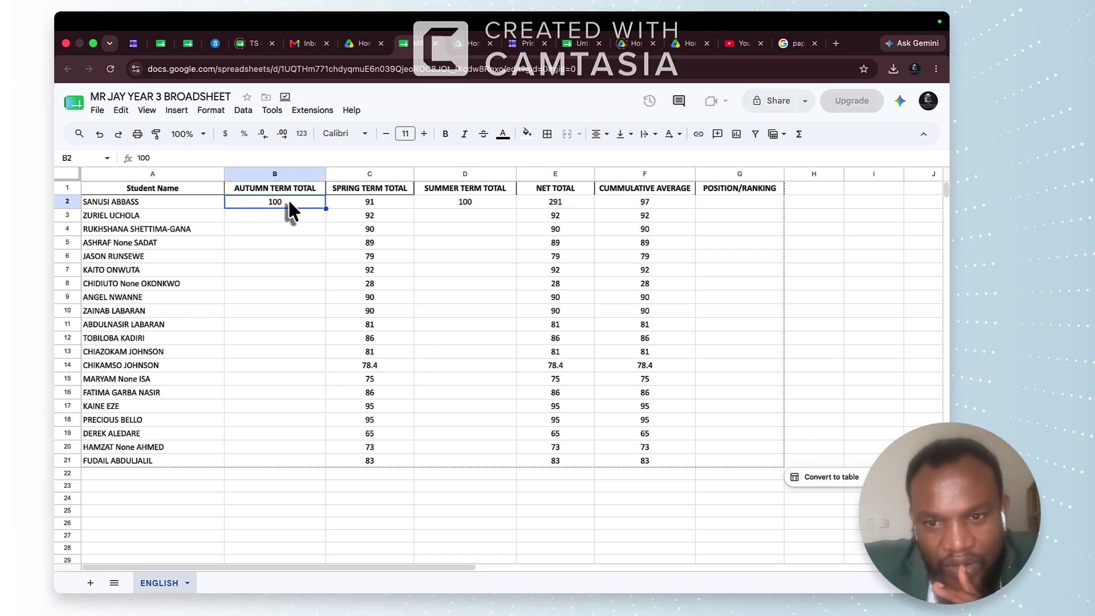
{"action": "key", "text": "Delete"}
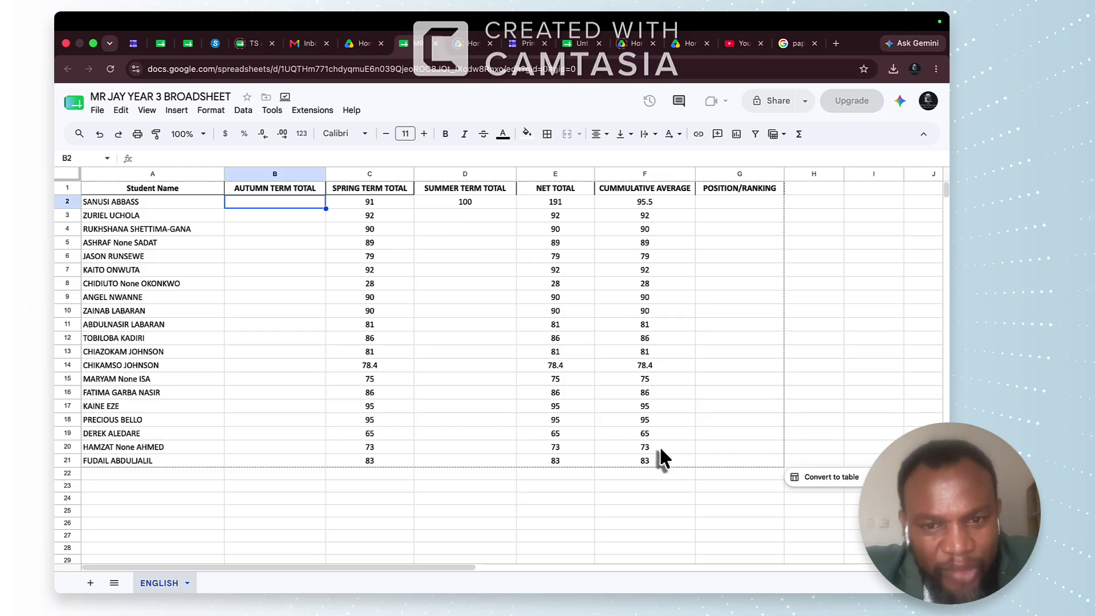
{"action": "left_click", "coordinate": [738, 201]}
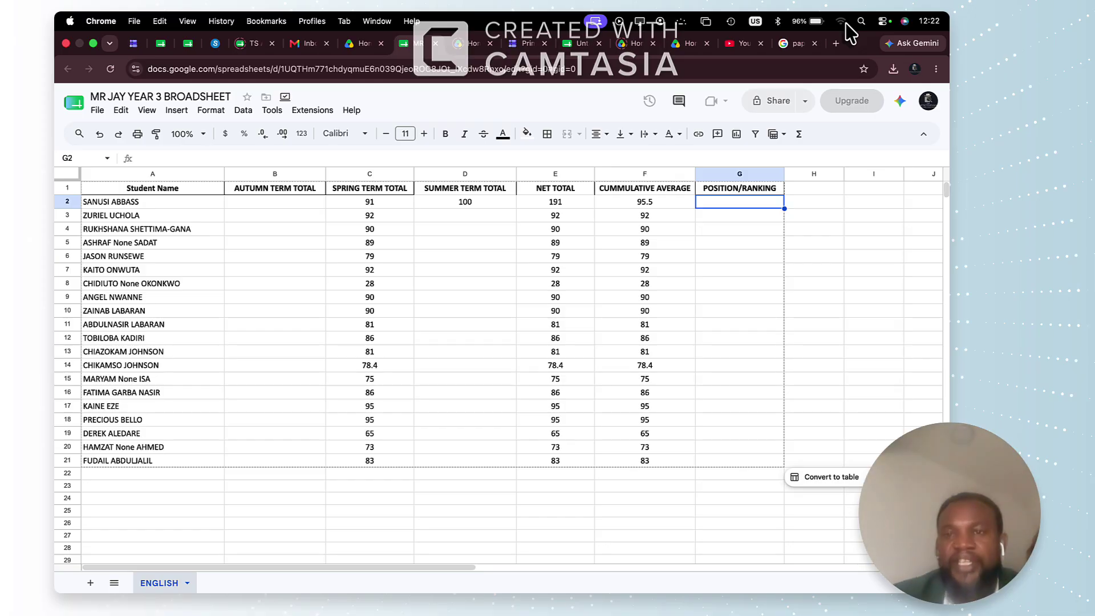
- Check the computer's Wi-Fi connection and return to cell G2 under POSITION/RANKING
{"action": "left_click", "coordinate": [842, 20]}
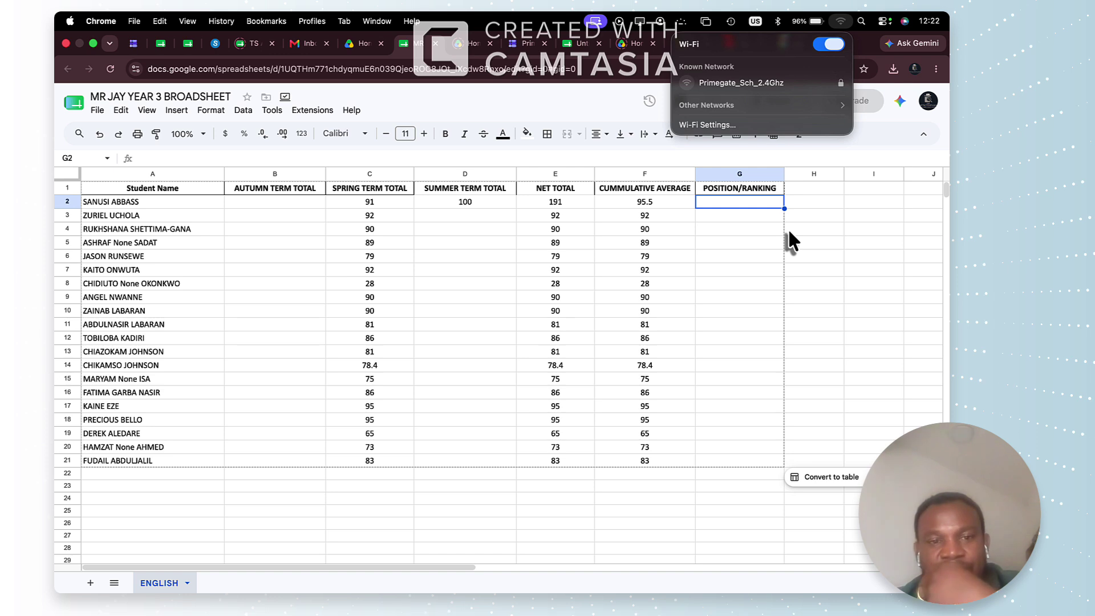
{"action": "left_click", "coordinate": [735, 285]}
{"action": "left_click", "coordinate": [841, 22]}
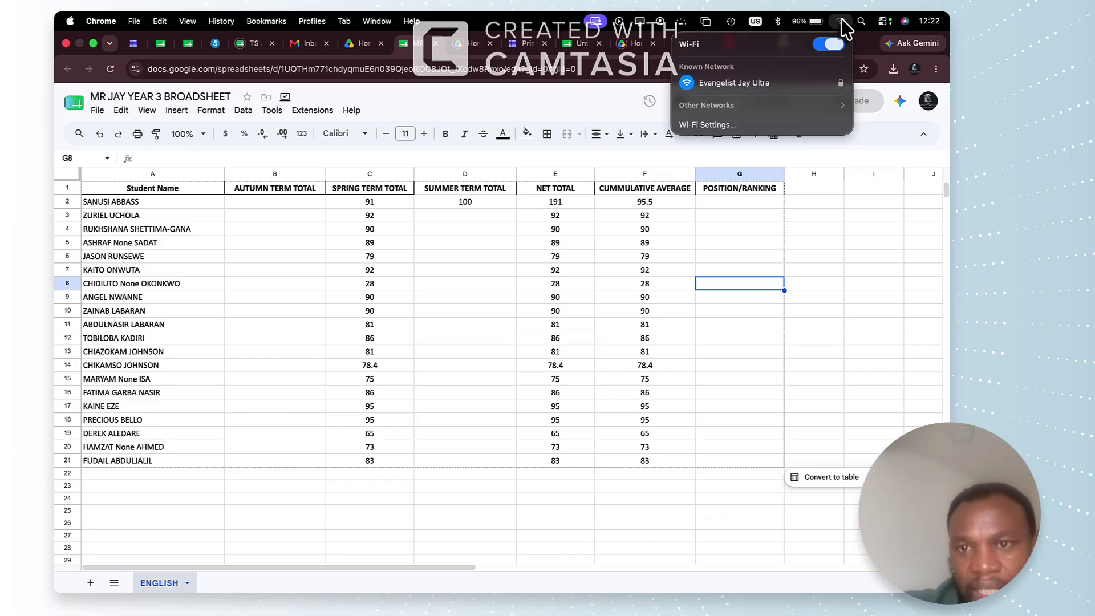
{"action": "left_click", "coordinate": [850, 241]}
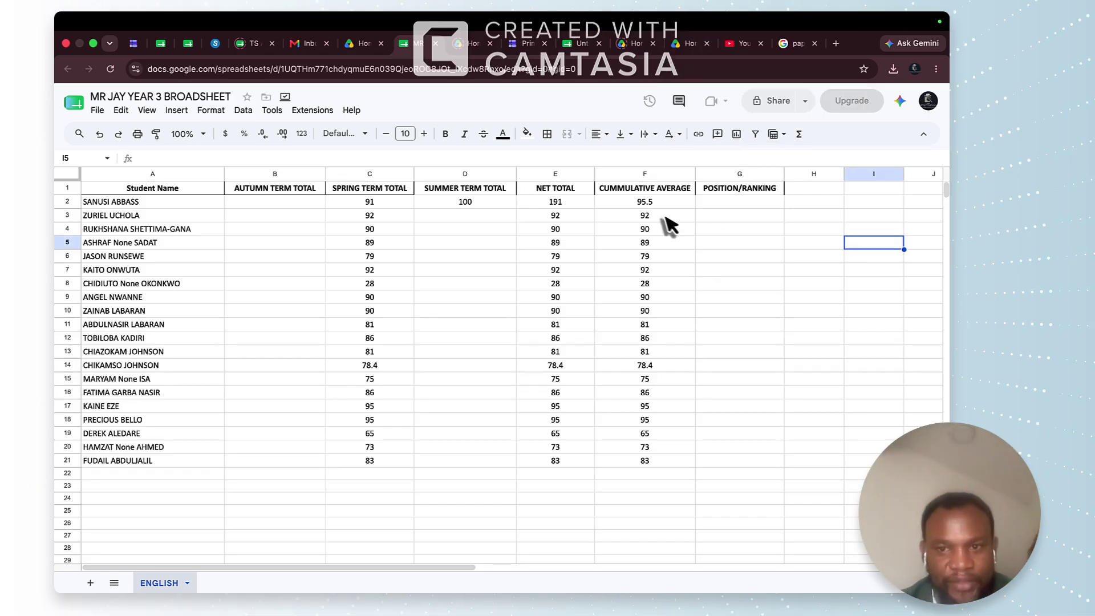
{"action": "left_click", "coordinate": [721, 197]}
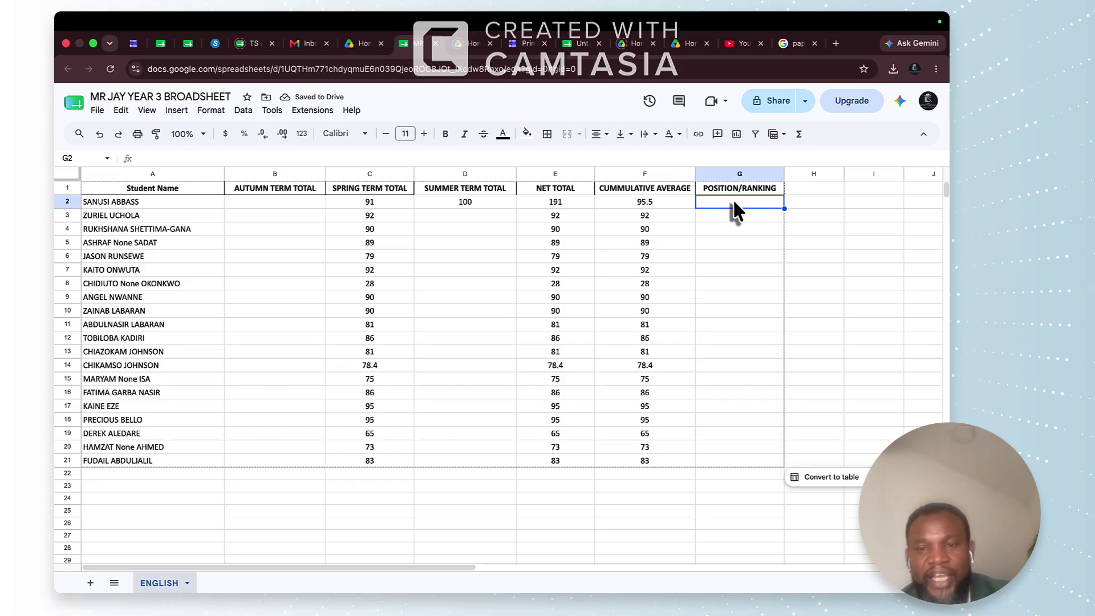
- Copy the cumulative averages in F2:F21 and switch to ChatGPT in Safari to start a new chat
{"action": "left_click_drag", "start_coordinate": [657, 201], "coordinate": [660, 461]}
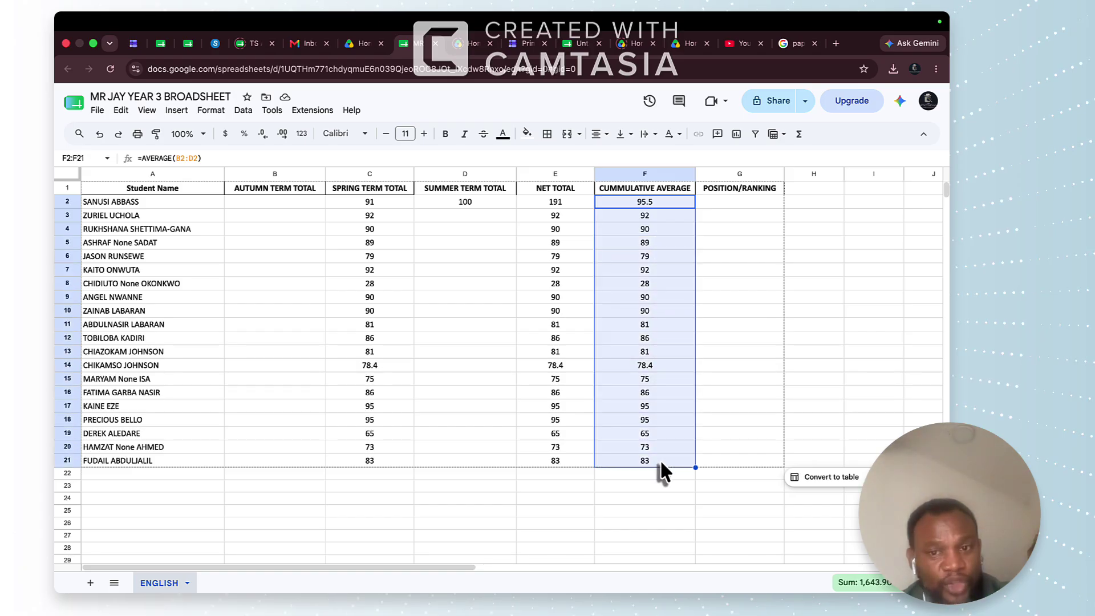
{"action": "key", "text": "super+c"}
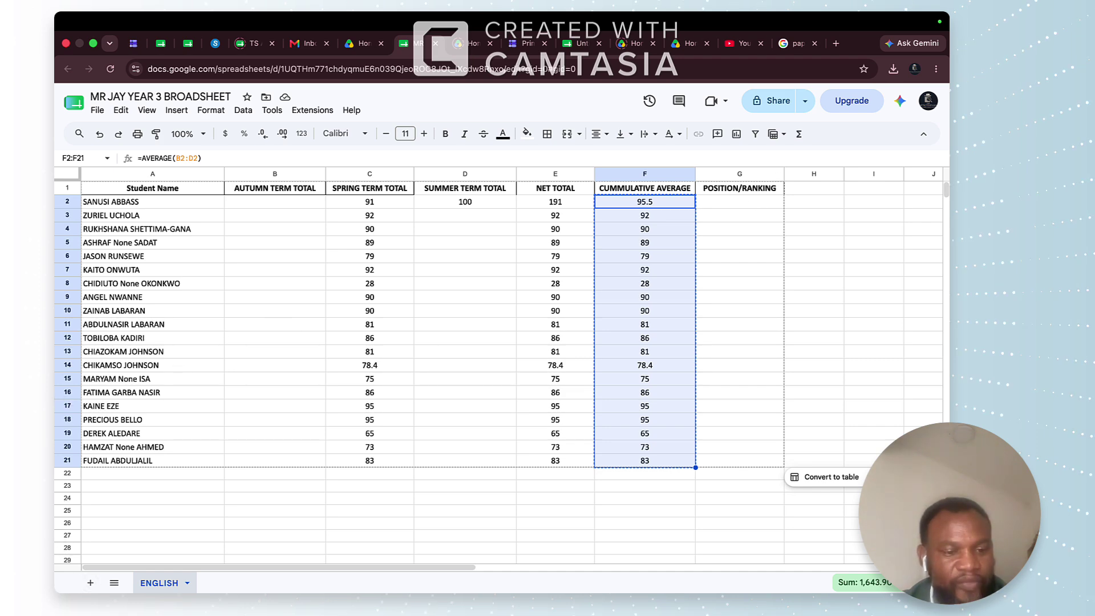
{"action": "left_click", "coordinate": [111, 570]}
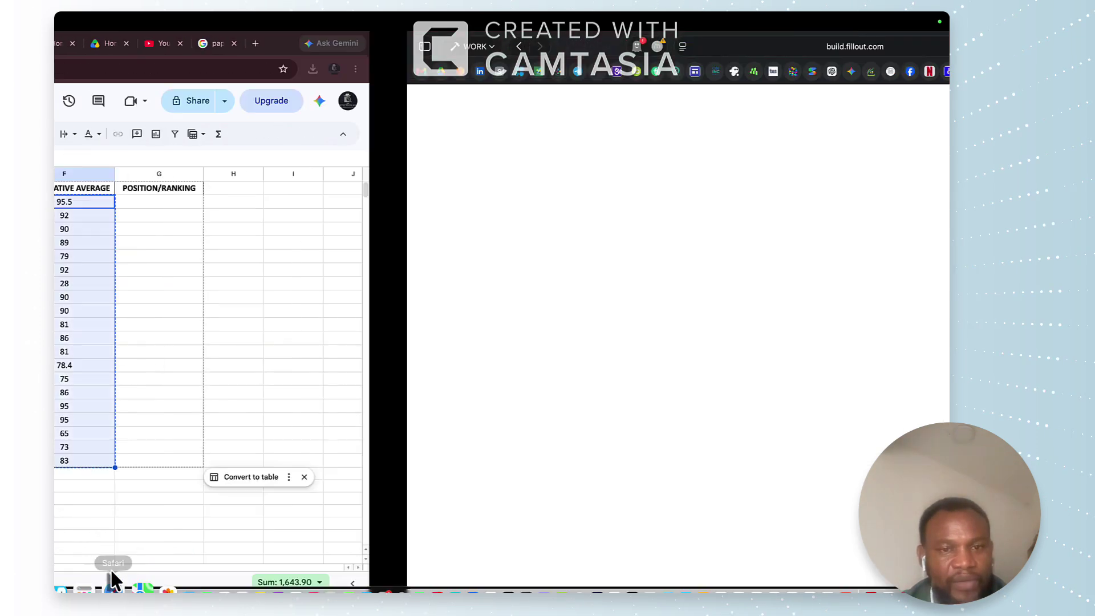
{"action": "left_click", "coordinate": [478, 71]}
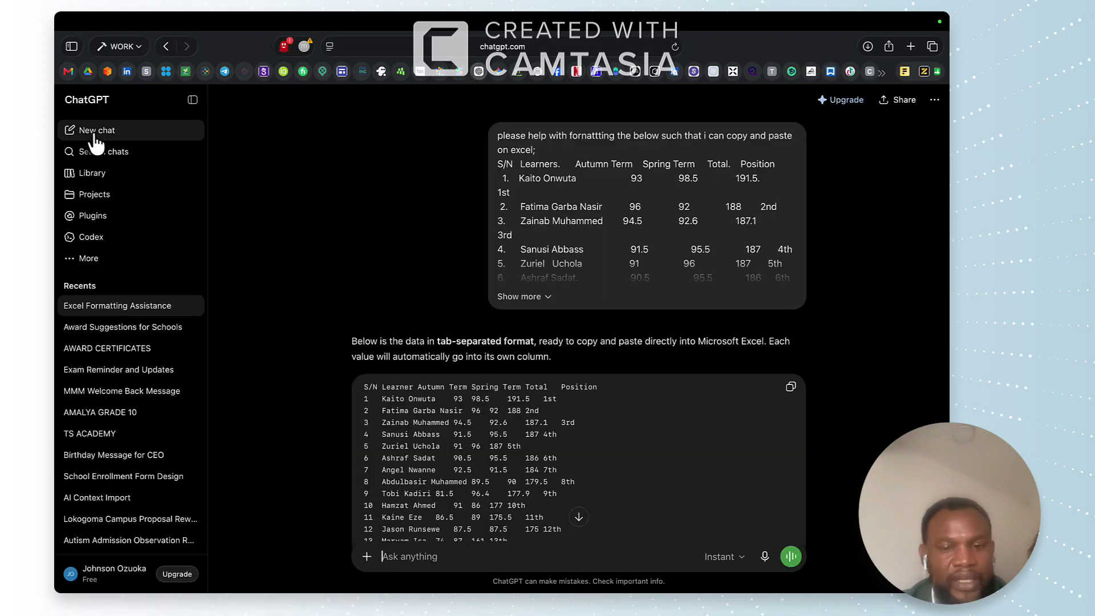
{"action": "left_click", "coordinate": [95, 137]}
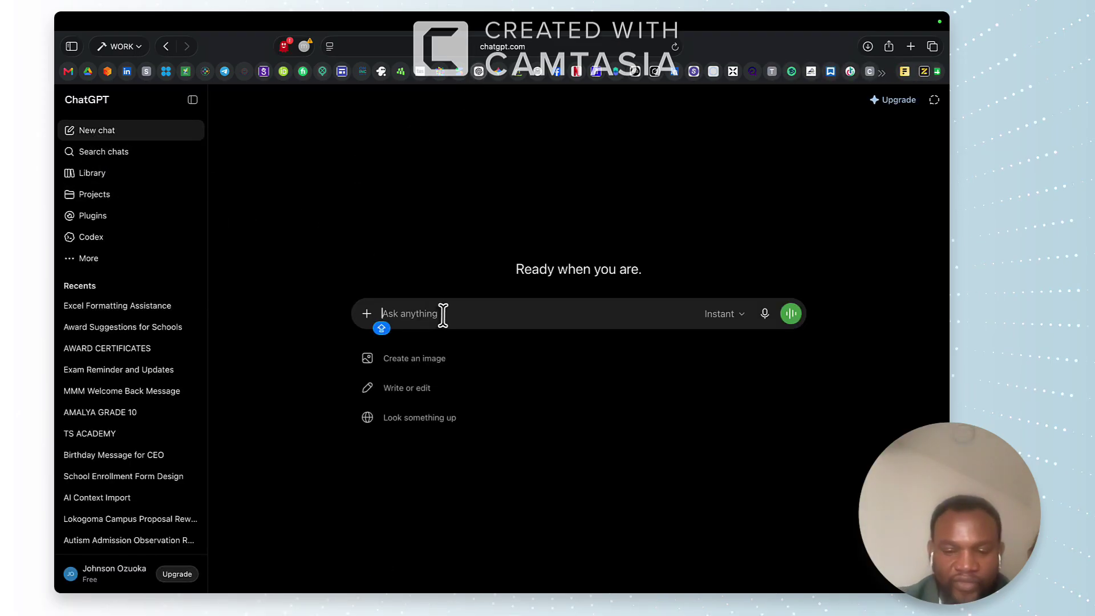
- Write the prompt "I HAVE ENTRIES IN COLUMN F2 - F21, I WANT TO RANK THE ENTRIES IN COLUMN G2;" in the new chat
{"action": "type", "text": "I HAVE ENTRI"}
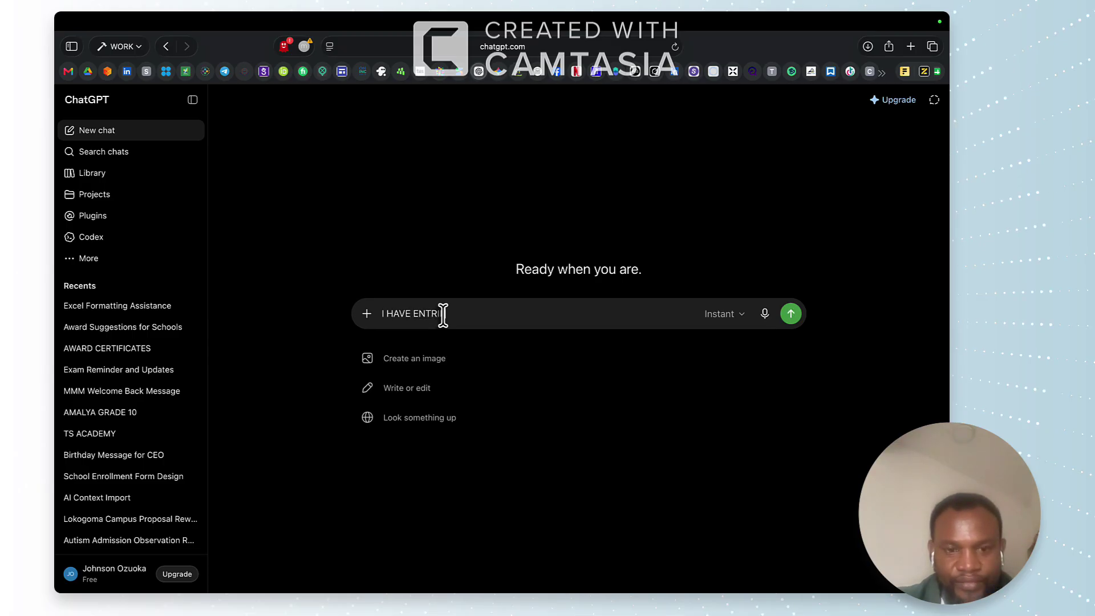
{"action": "type", "text": "ES IN CO"}
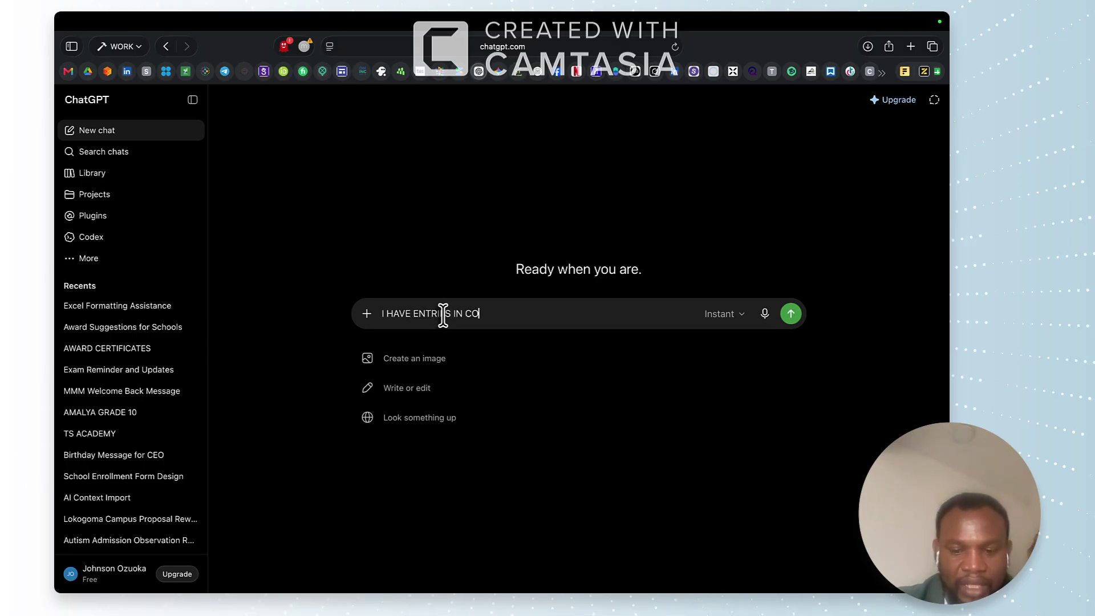
{"action": "type", "text": "LUMN F"}
{"action": "key", "text": "Caps_Lock"}
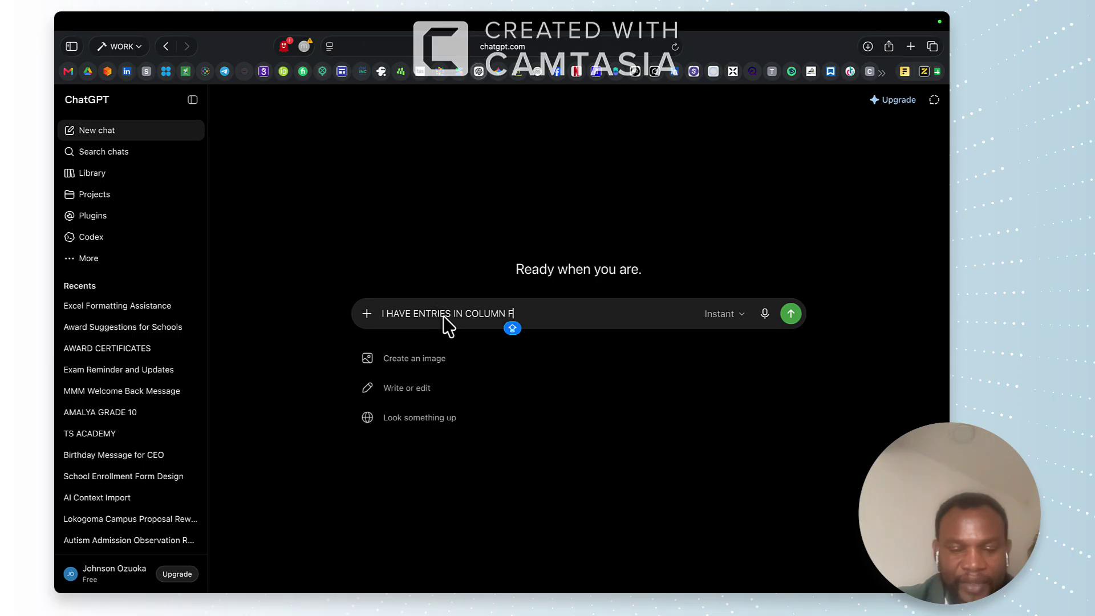
{"action": "type", "text": "N F2"}
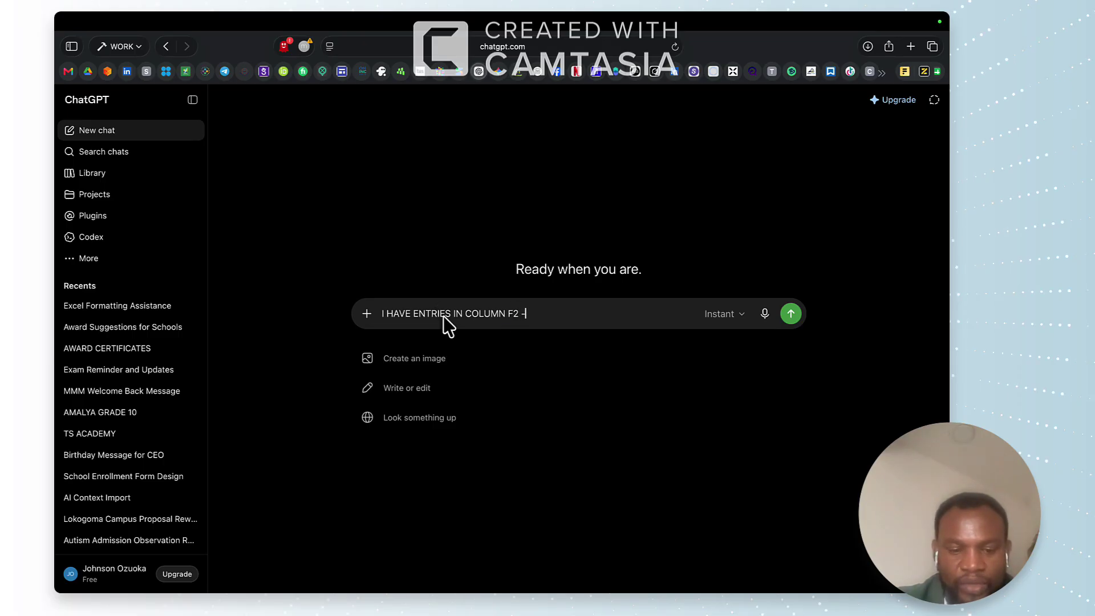
{"action": "type", "text": " - F"}
{"action": "key", "text": "Caps_Lock"}
{"action": "type", "text": "21"}
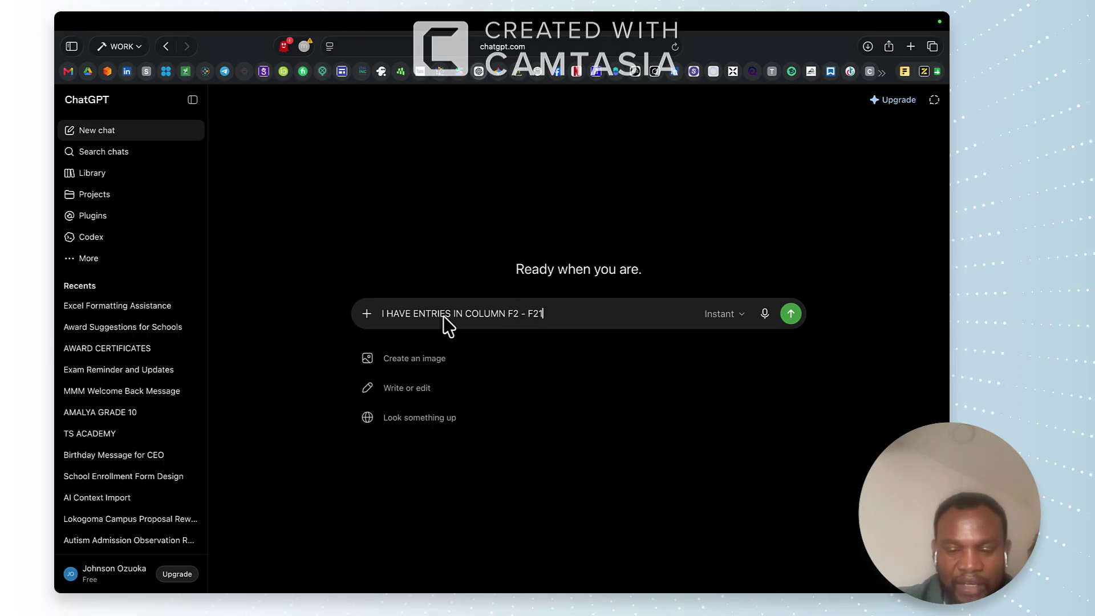
{"action": "type", "text": ", I WANT"}
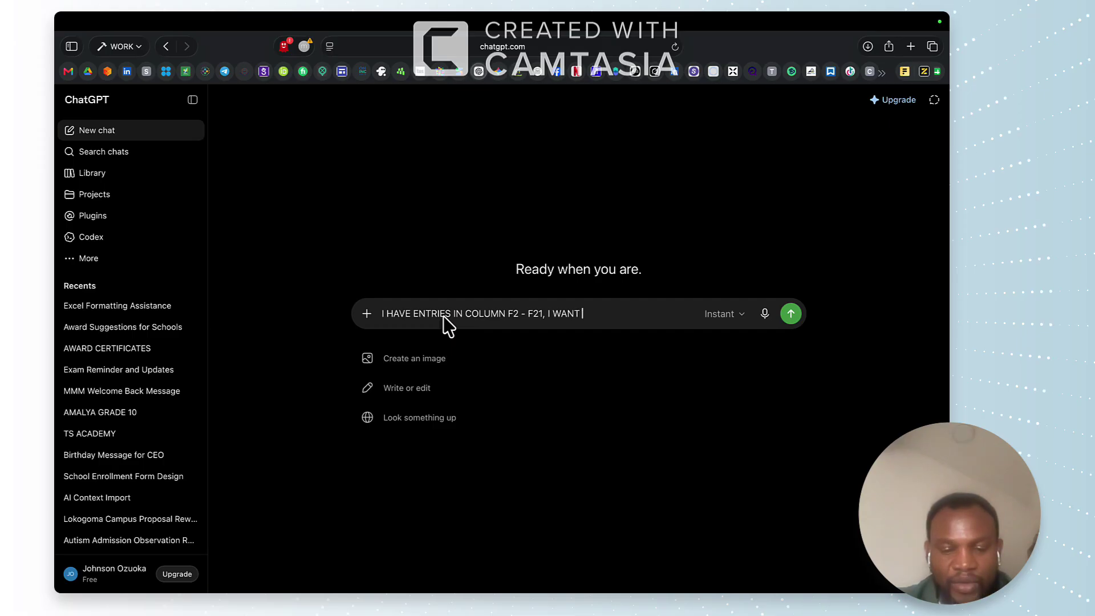
{"action": "key", "text": "Caps_Lock"}
{"action": "type", "text": "TO RAN"}
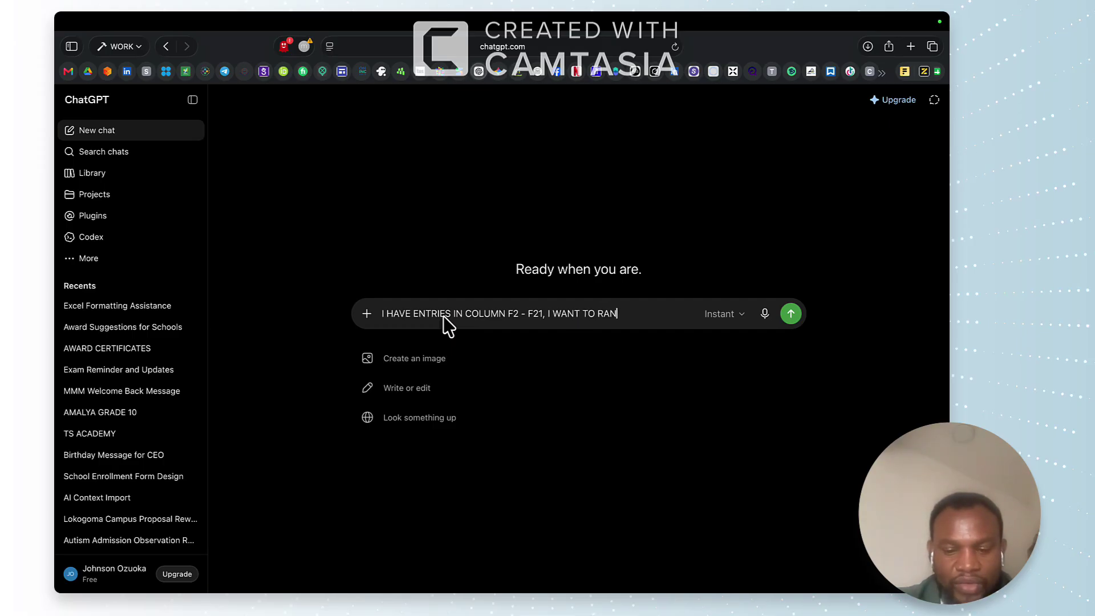
{"action": "type", "text": "K THE ENTRIE"}
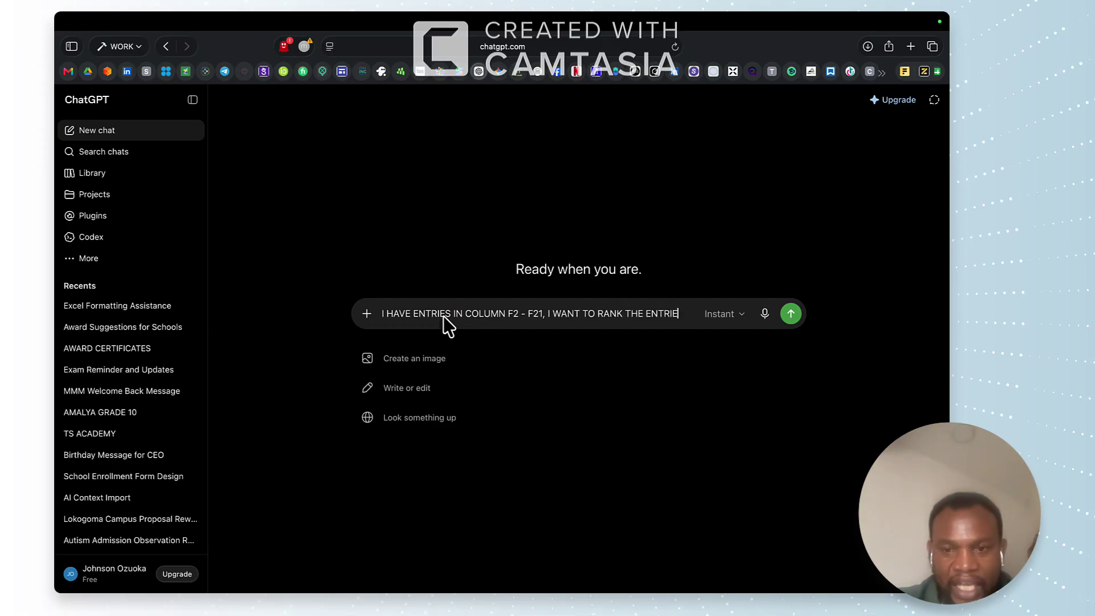
{"action": "type", "text": "S IN"}
{"action": "key", "text": "Caps_Lock"}
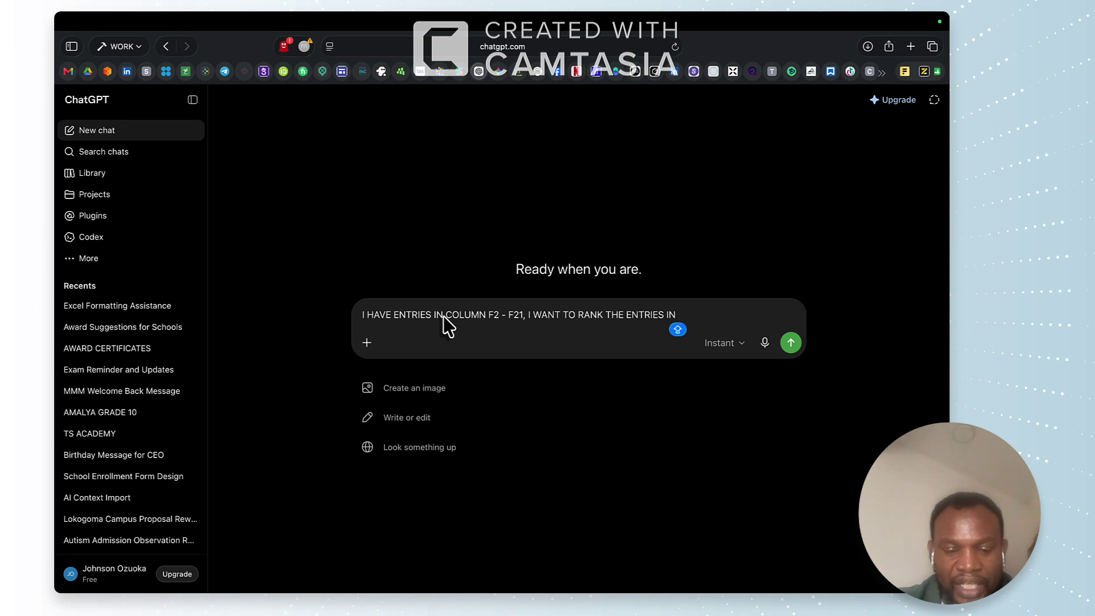
{"action": "type", "text": "COLUM"}
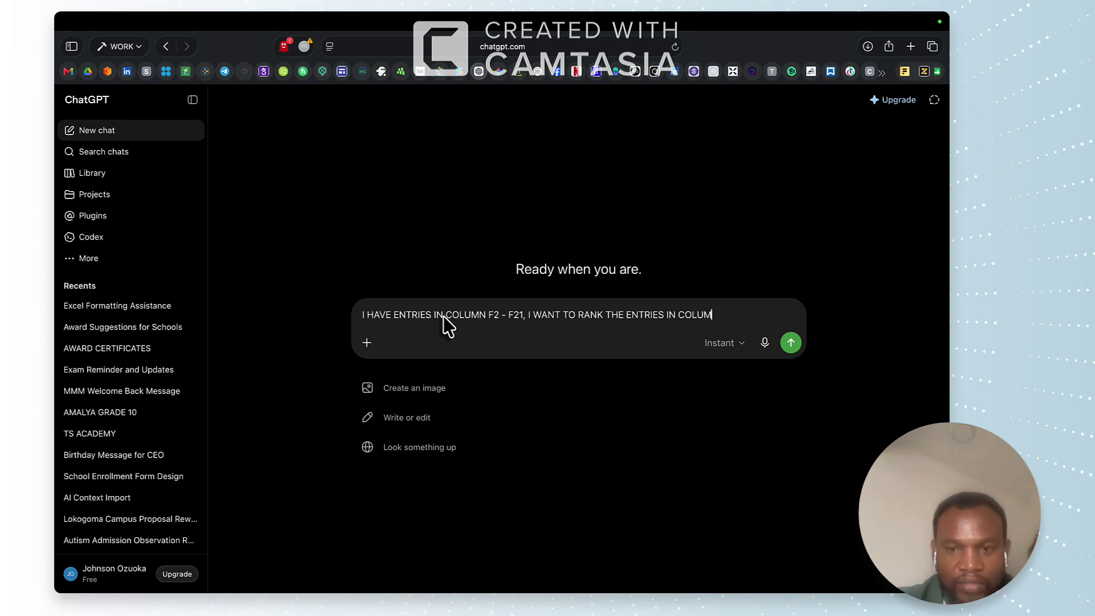
{"action": "type", "text": "N "}
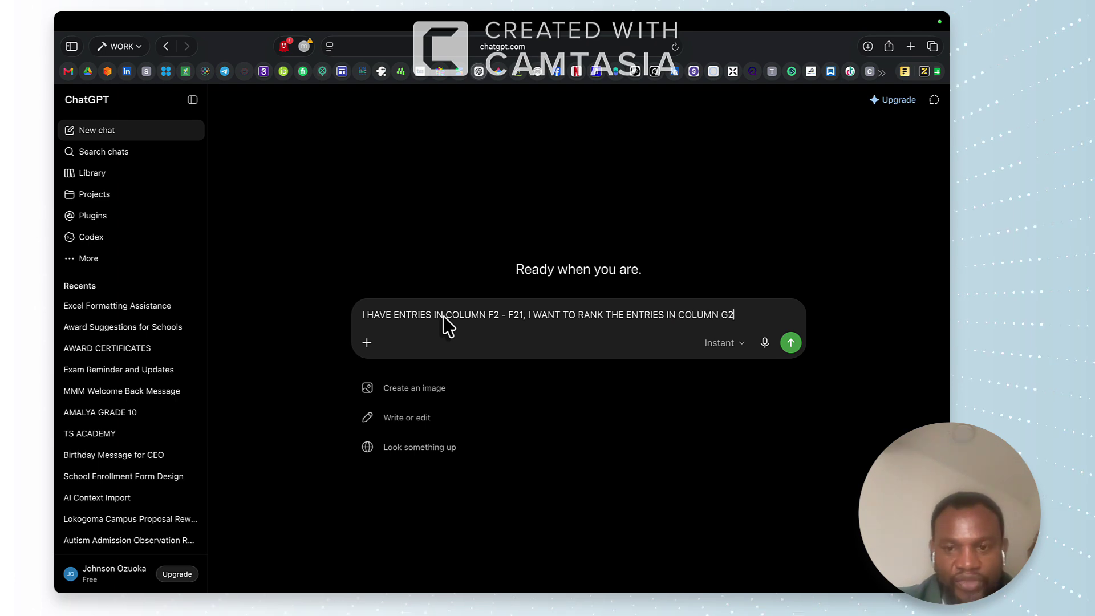
{"action": "type", "text": "G2"}
{"action": "key", "text": "Caps_Lock"}
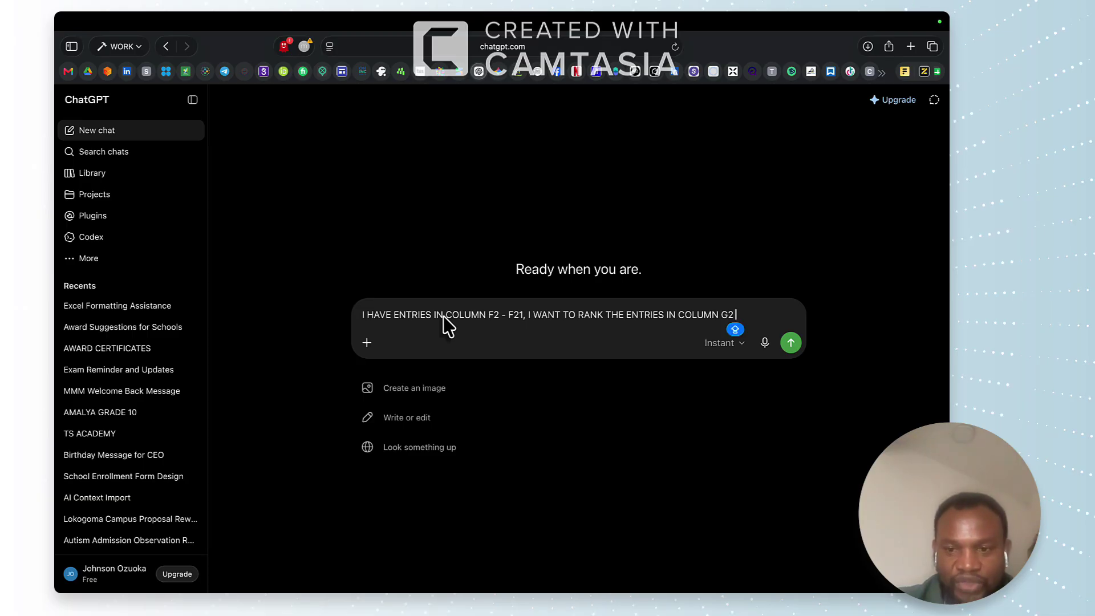
{"action": "key", "text": "BackSpace"}
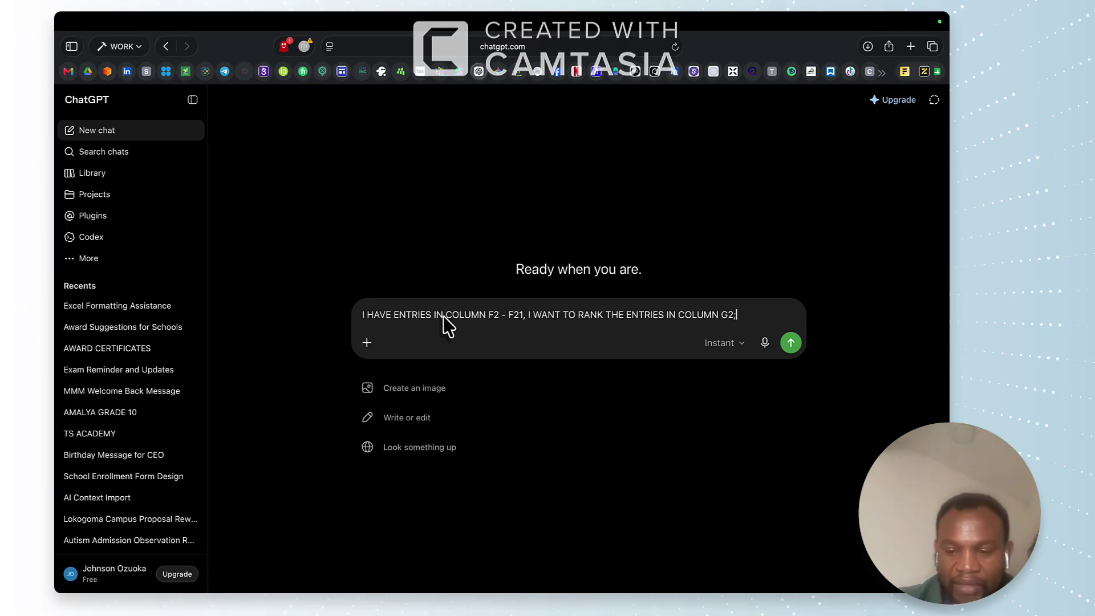
{"action": "type", "text": ";"}
- Paste the copied averages below the prompt text, add "PLEASE SHOW ME HOW" after a blank line, and send the message
{"action": "key", "text": "shift+Return"}
{"action": "key", "text": "super+v"}
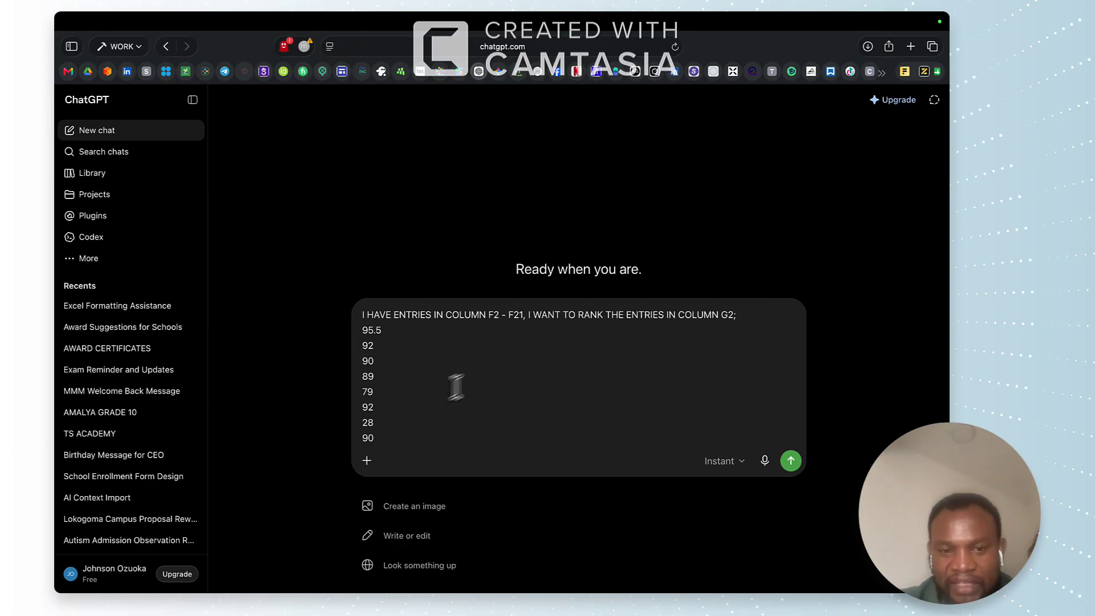
{"action": "scroll", "coordinate": [593, 405], "scroll_direction": "down", "scroll_amount": 5}
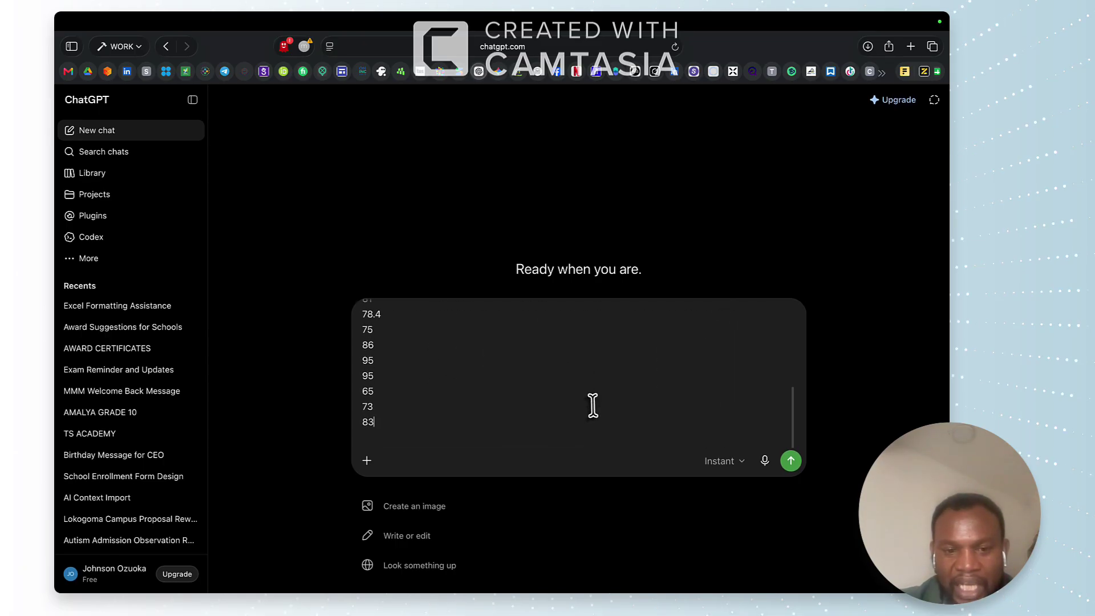
{"action": "key", "text": "shift+Return"}
{"action": "key", "text": "shift+Return"}
{"action": "type", "text": "PLE"}
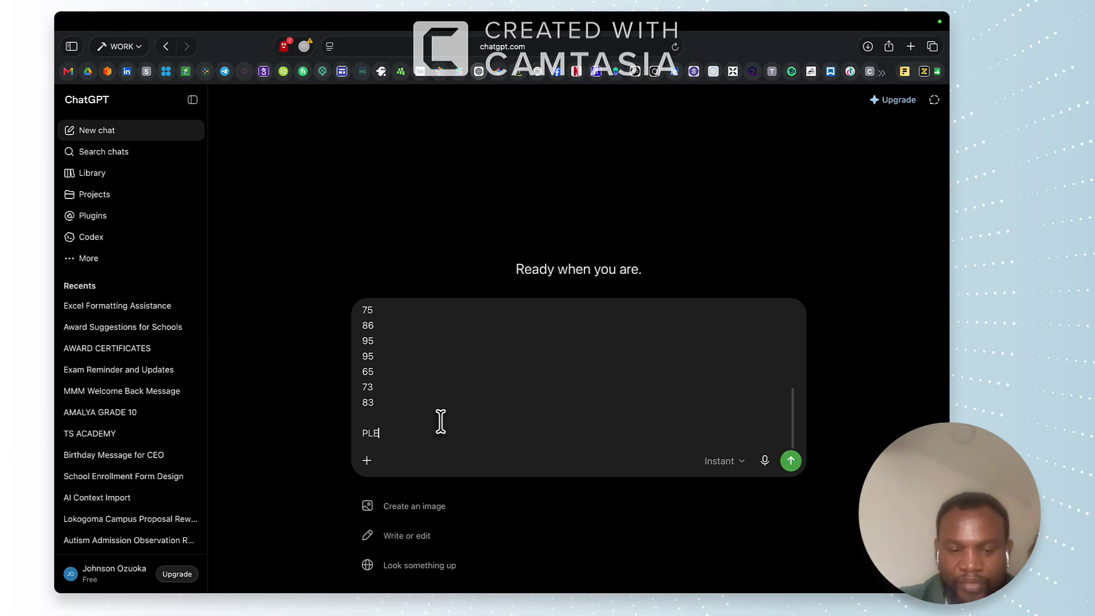
{"action": "type", "text": "ASE SHOW ME HO"}
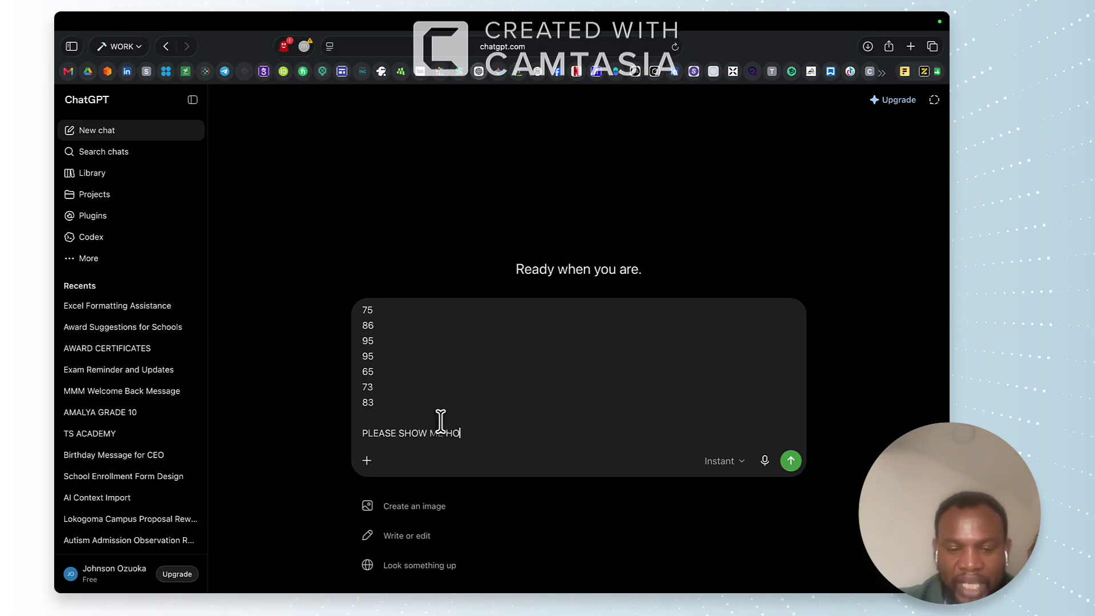
{"action": "type", "text": "W"}
{"action": "key", "text": "Return"}
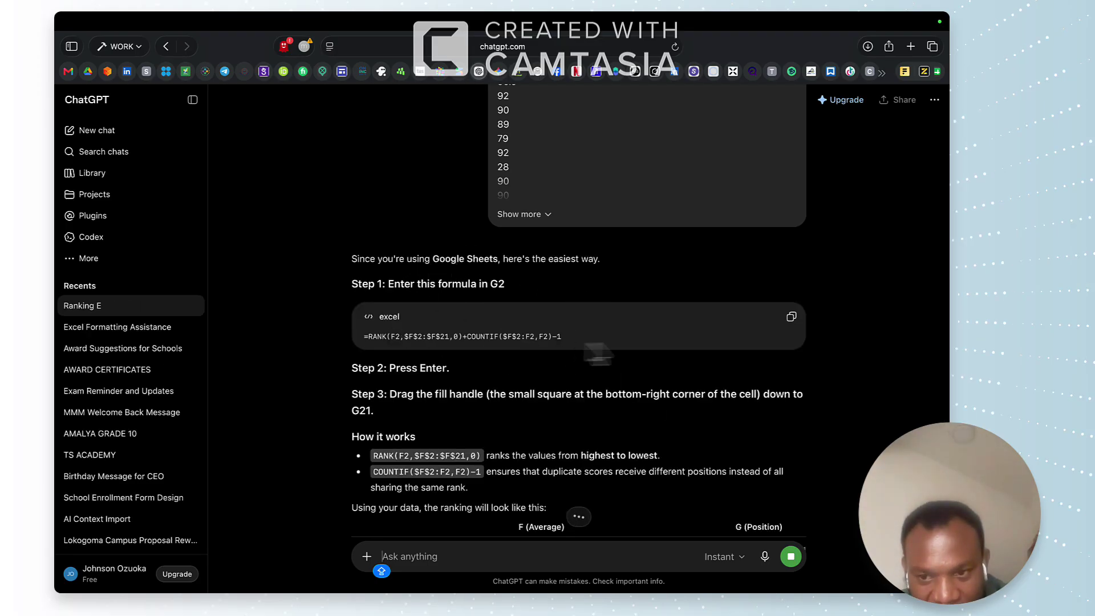
- Copy the suggested RANK and COUNTIF formula from the reply and switch back to the Google Sheets broadsheet in Chrome
{"action": "left_click", "coordinate": [792, 317]}
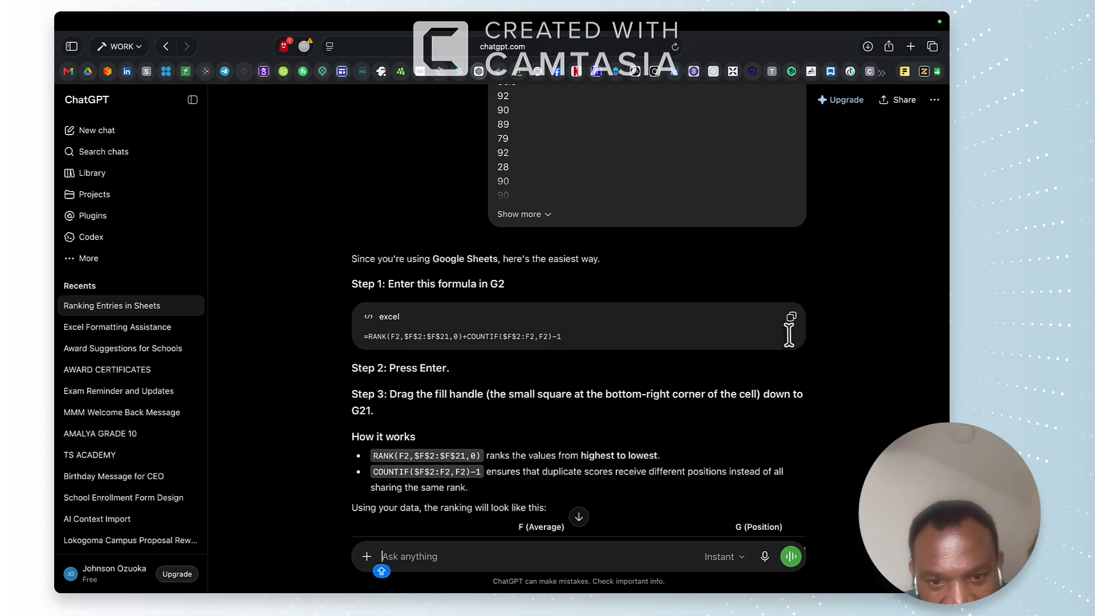
{"action": "left_click", "coordinate": [791, 317]}
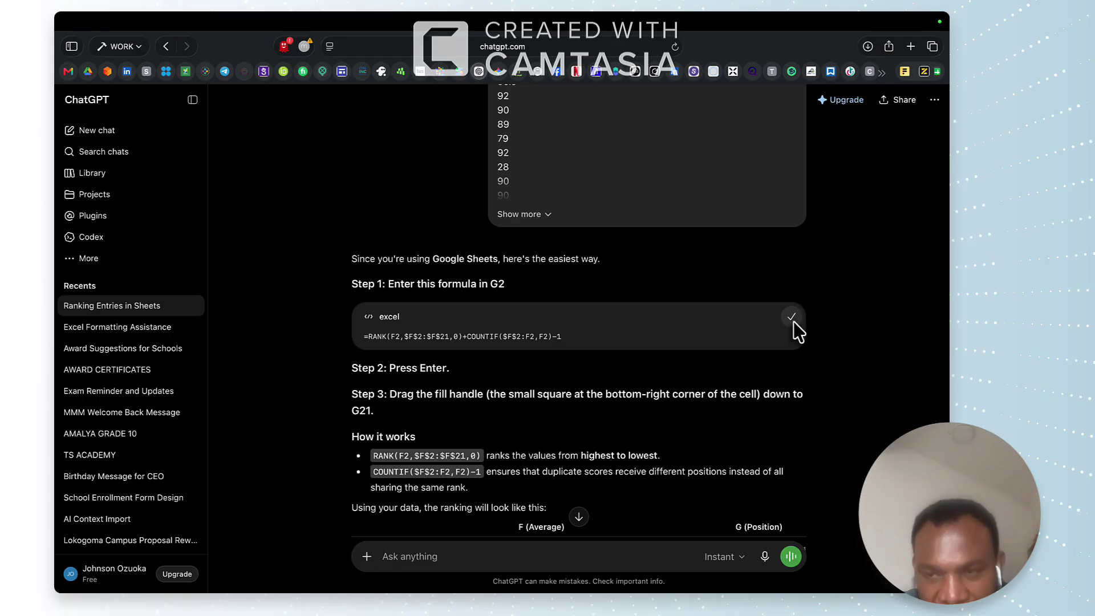
{"action": "mouse_move", "coordinate": [756, 593]}
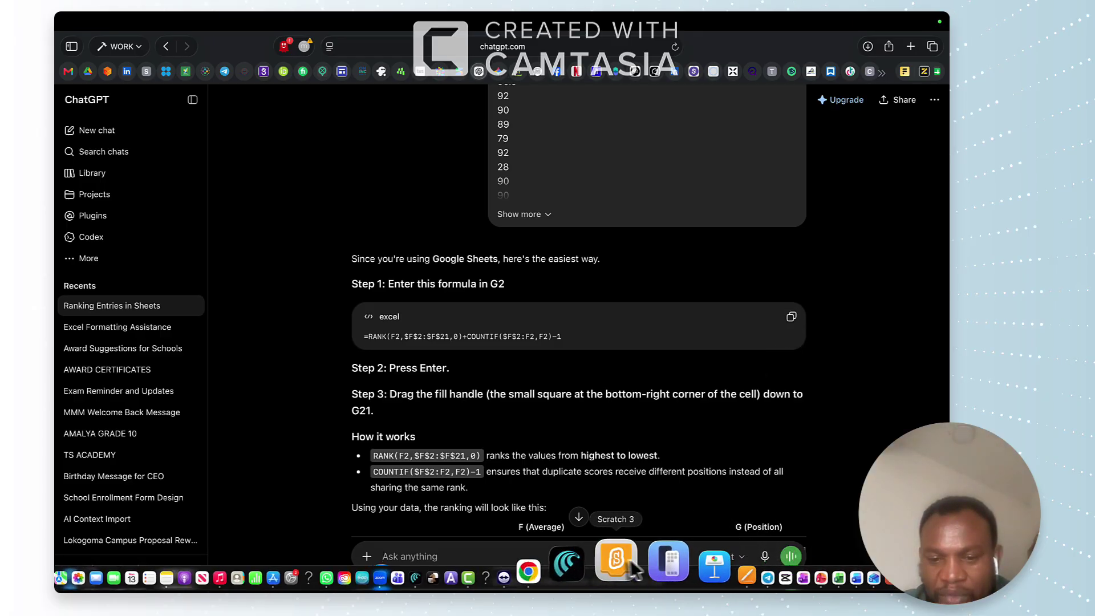
{"action": "left_click", "coordinate": [597, 573]}
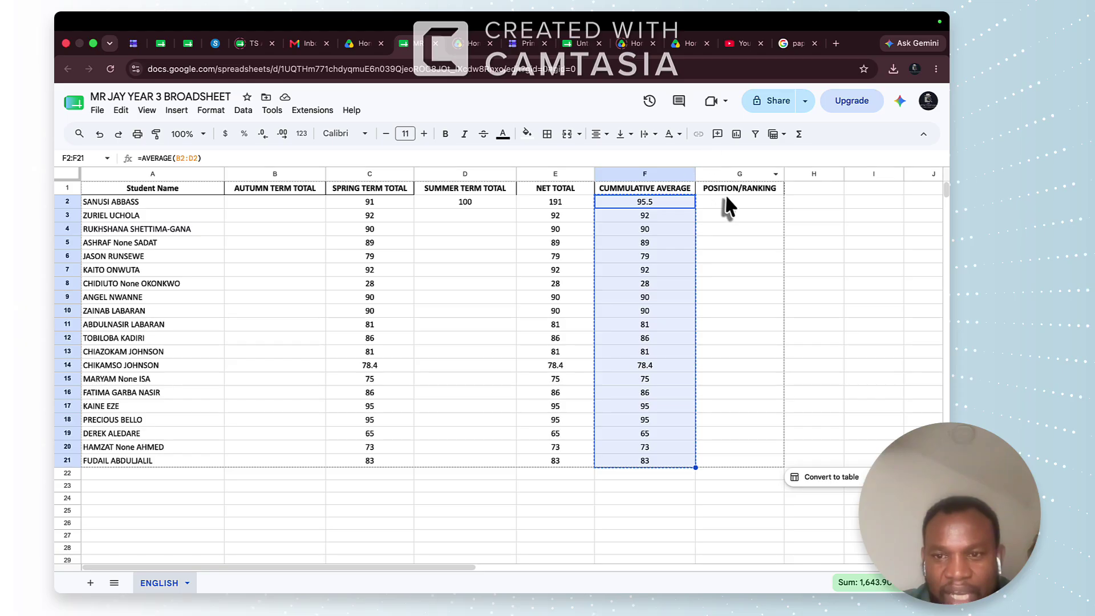
- Enter =RANK(F2,$F$2:$F$21,0)+COUNTIF($F$2:F2,F2)-1 in G2 under POSITION/RANKING, keeping only one equals sign
{"action": "left_click", "coordinate": [728, 199]}
{"action": "type", "text": "="}
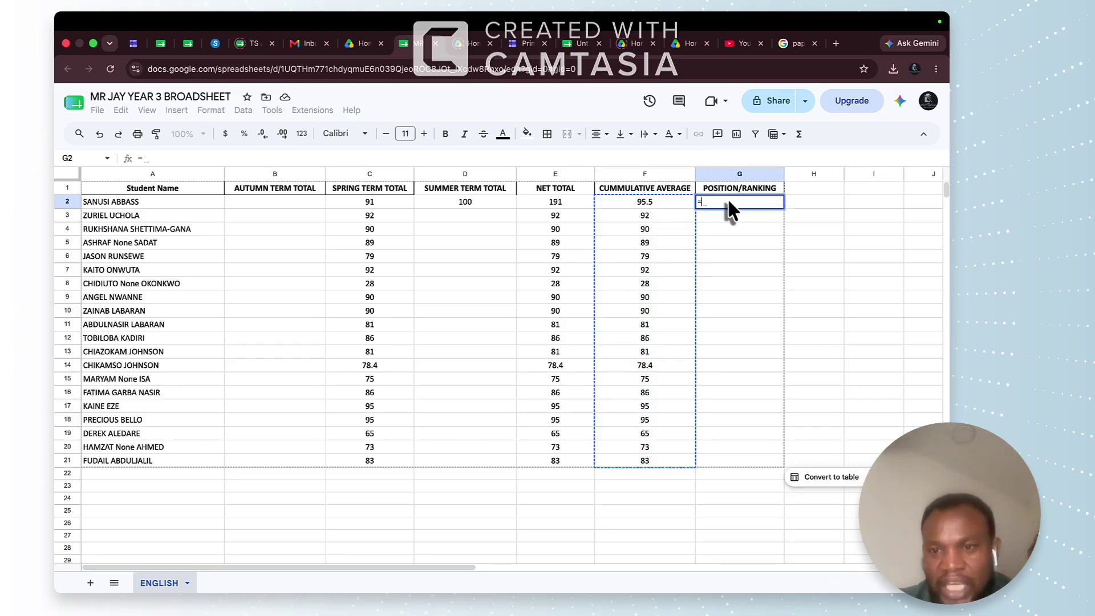
{"action": "key", "text": "super+v"}
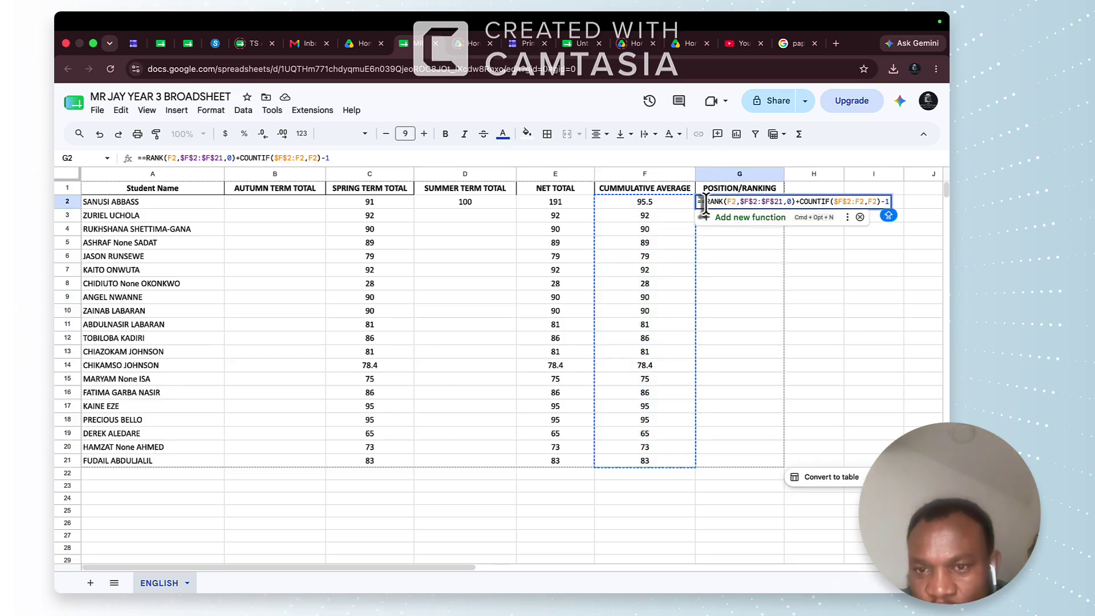
{"action": "left_click", "coordinate": [704, 202]}
{"action": "key", "text": "BackSpace"}
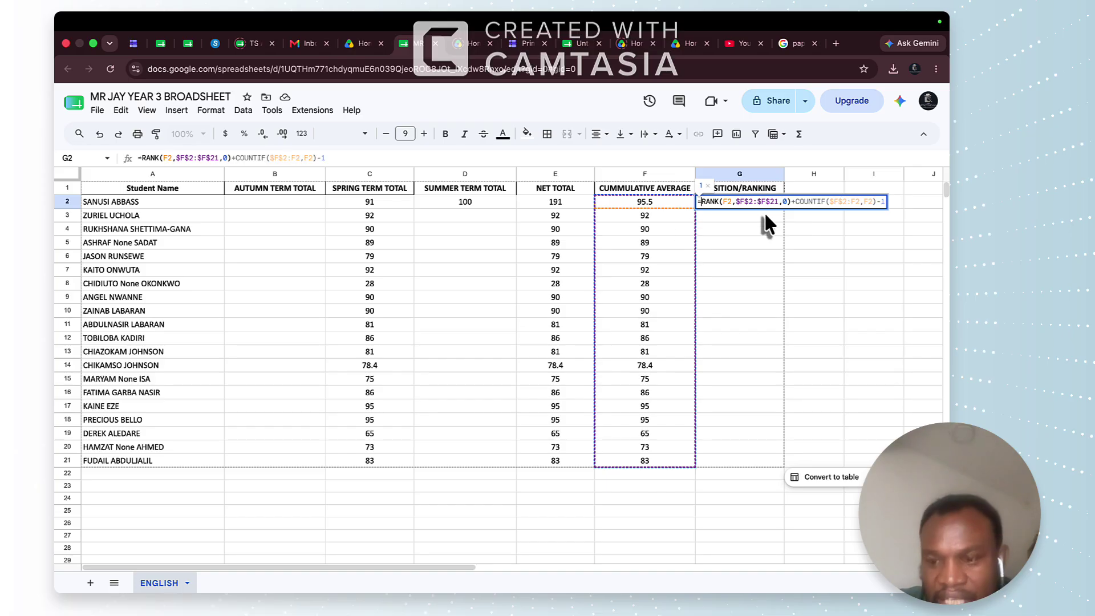
{"action": "key", "text": "Return"}
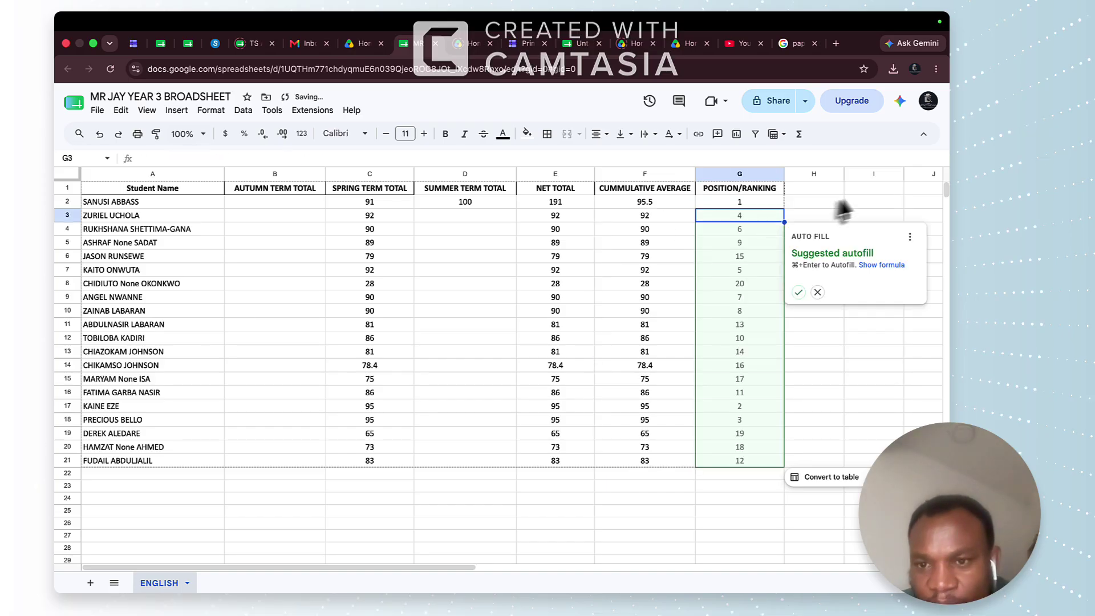
- Fill the ranking formula from G2 down to G21 and check how the tied averages in rows 17 and 18 are ranked
{"action": "left_click", "coordinate": [766, 202]}
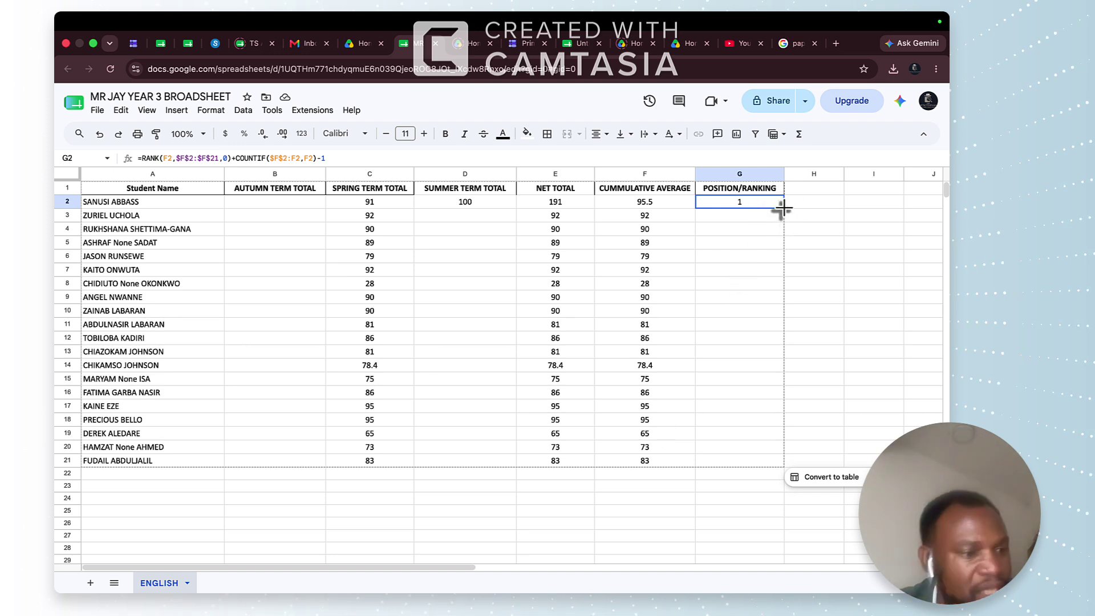
{"action": "left_click_drag", "start_coordinate": [784, 209], "coordinate": [772, 463]}
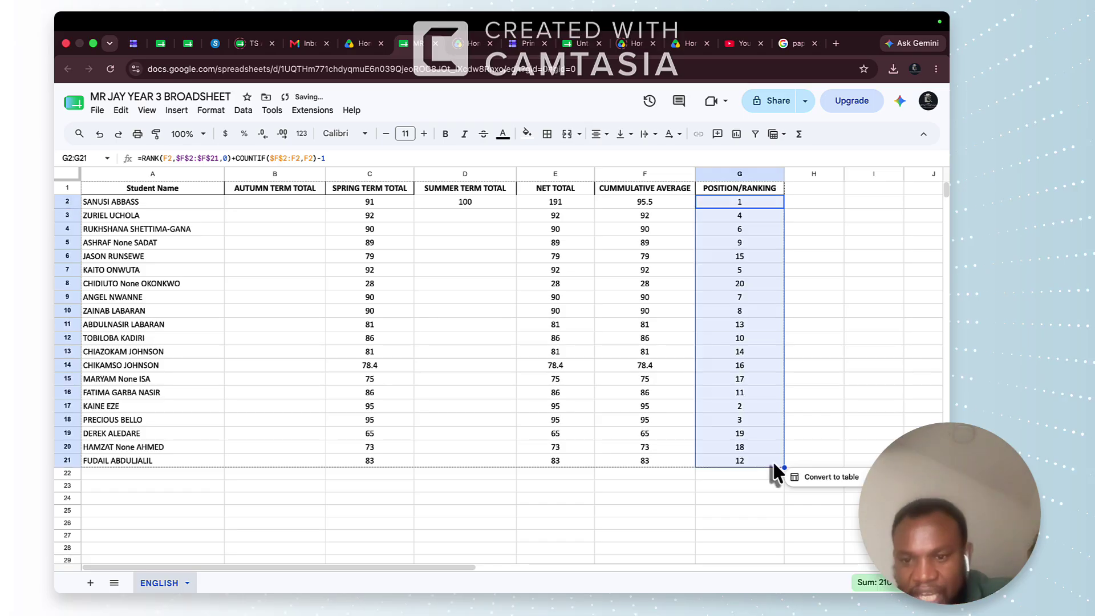
{"action": "left_click", "coordinate": [745, 405]}
{"action": "left_click", "coordinate": [745, 423]}
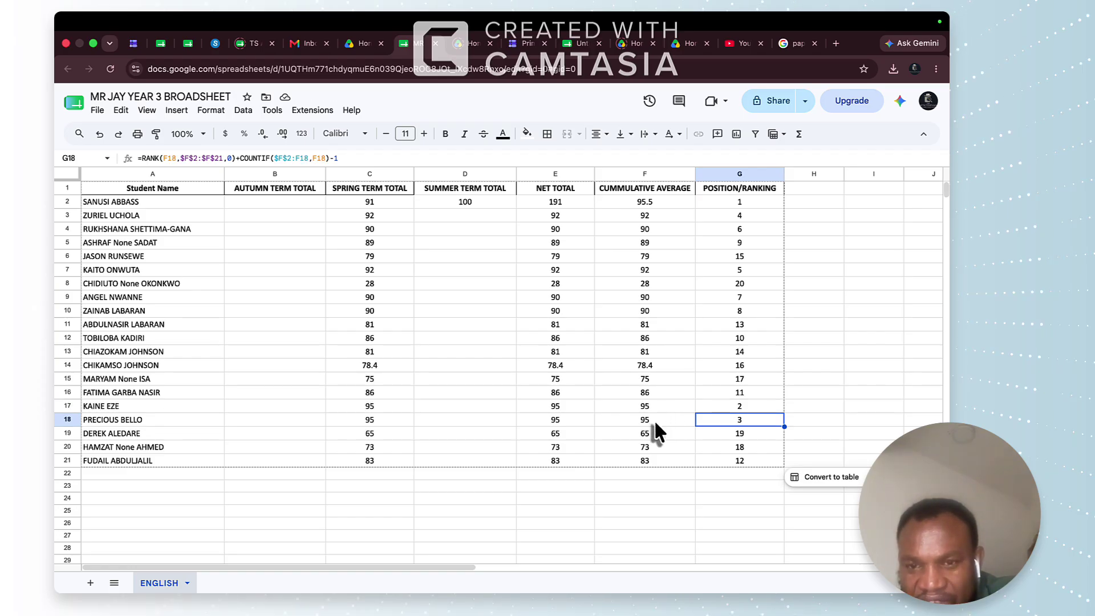
- Show the cumulative average in F2 with two decimal places and fill it down to F21
{"action": "left_click", "coordinate": [668, 199]}
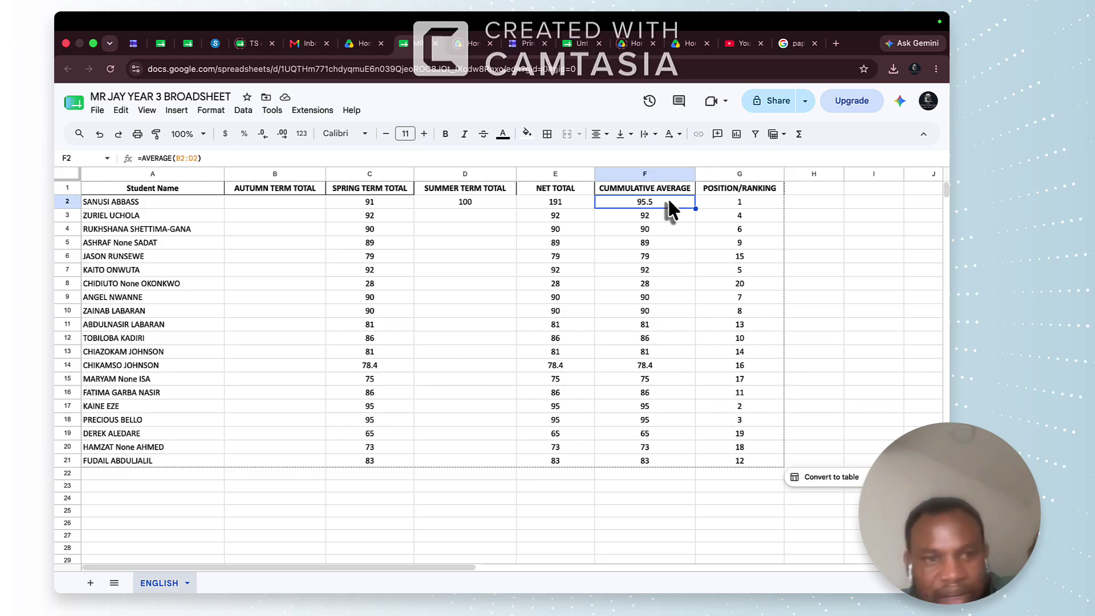
{"action": "left_click", "coordinate": [263, 137]}
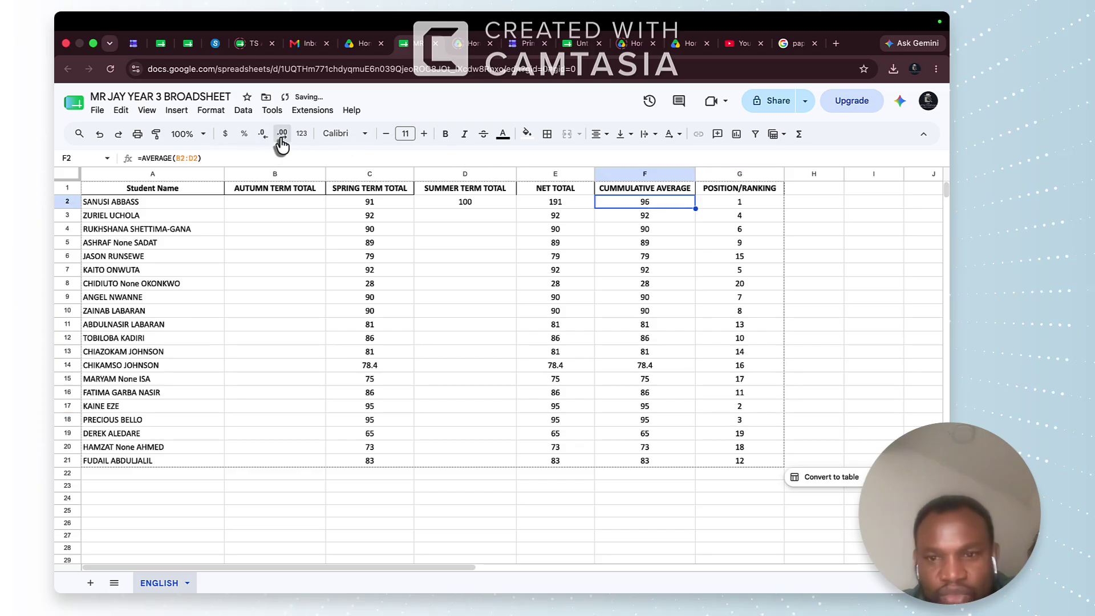
{"action": "left_click", "coordinate": [282, 143]}
{"action": "left_click", "coordinate": [282, 142]}
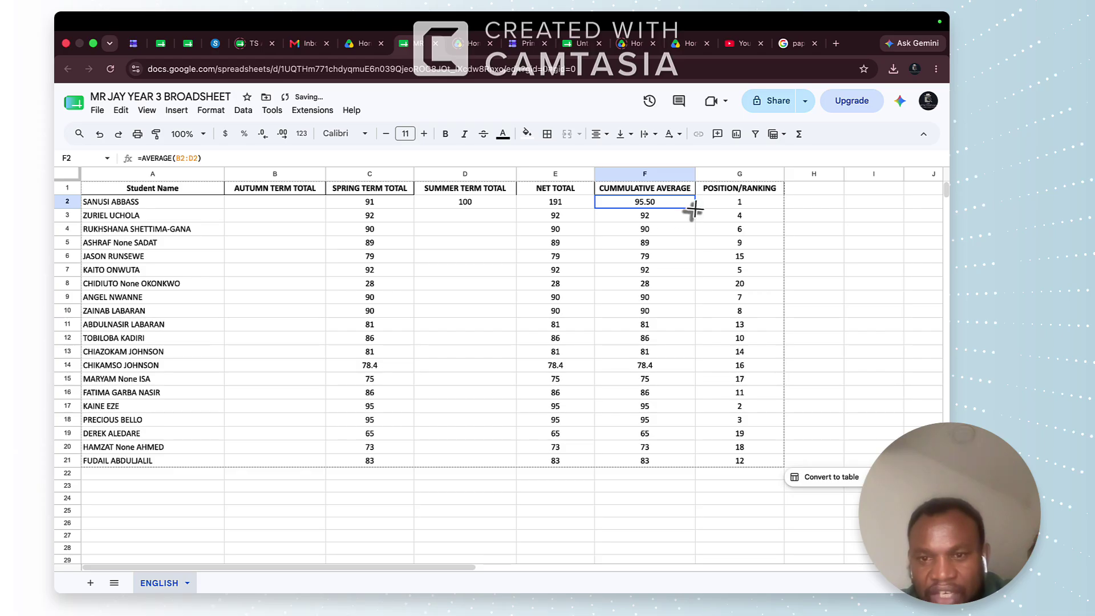
{"action": "left_click_drag", "start_coordinate": [695, 208], "coordinate": [681, 464]}
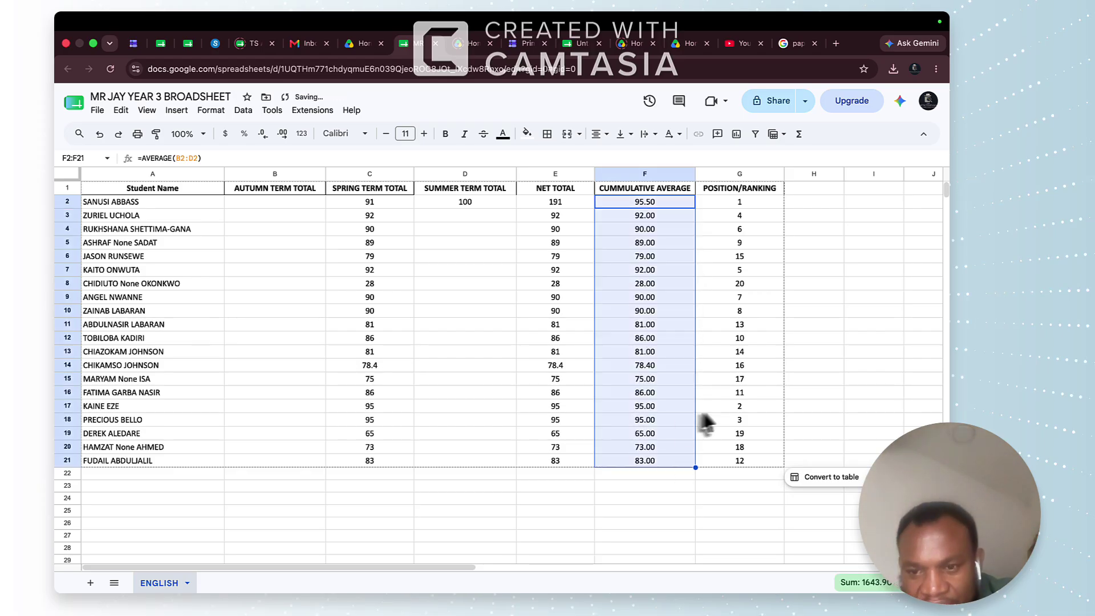
- Remove the COUNTIF part from the ranking formula in G2, leaving =RANK(F2,$F$2:$F$21,0)
{"action": "left_click", "coordinate": [744, 201]}
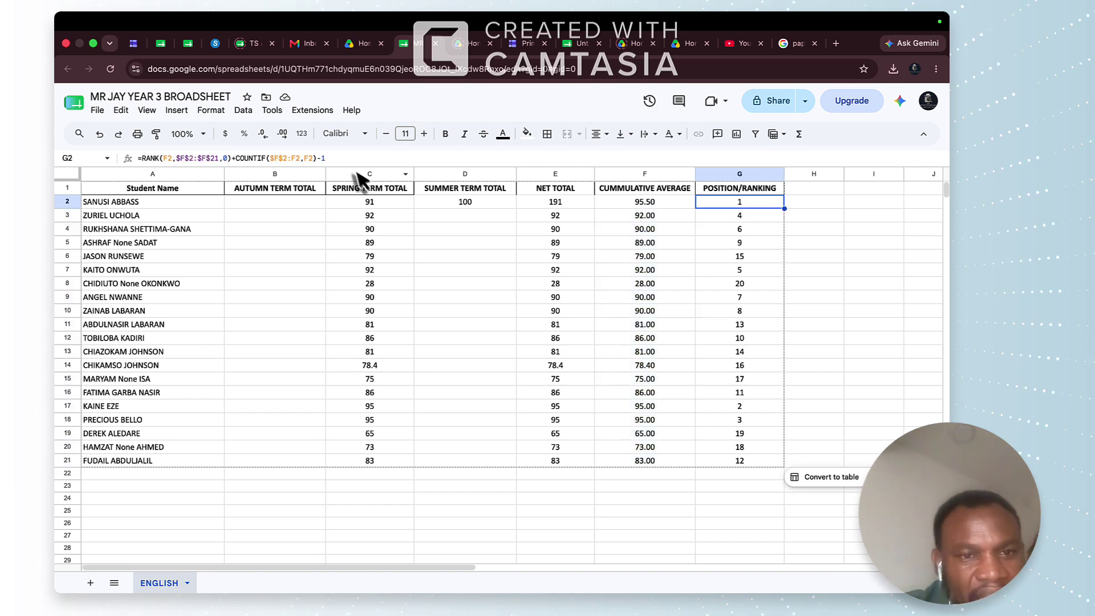
{"action": "left_click", "coordinate": [341, 160]}
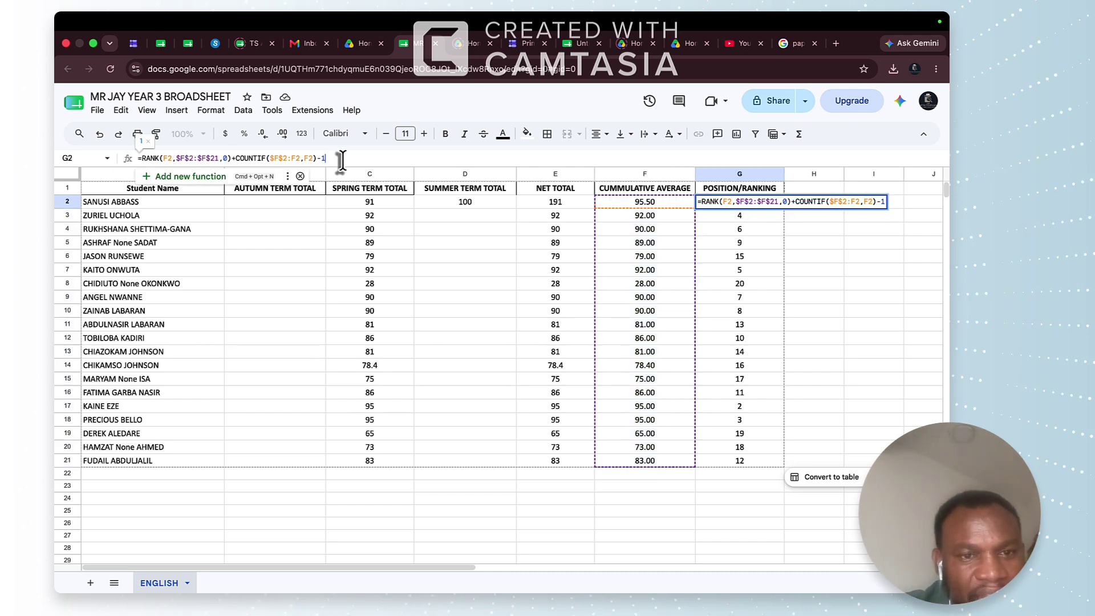
{"action": "key", "text": "BackSpace"}
{"action": "key", "text": "BackSpace"}
{"action": "key", "text": "BackSpace"}
{"action": "key", "text": "BackSpace"}
{"action": "key", "text": "BackSpace"}
{"action": "key", "text": "BackSpace"}
{"action": "key", "text": "BackSpace"}
{"action": "key", "text": "BackSpace"}
{"action": "key", "text": "BackSpace"}
{"action": "key", "text": "BackSpace"}
{"action": "key", "text": "BackSpace"}
{"action": "key", "text": "BackSpace"}
{"action": "key", "text": "BackSpace"}
{"action": "key", "text": "BackSpace"}
{"action": "key", "text": "BackSpace"}
{"action": "key", "text": "BackSpace"}
{"action": "key", "text": "BackSpace"}
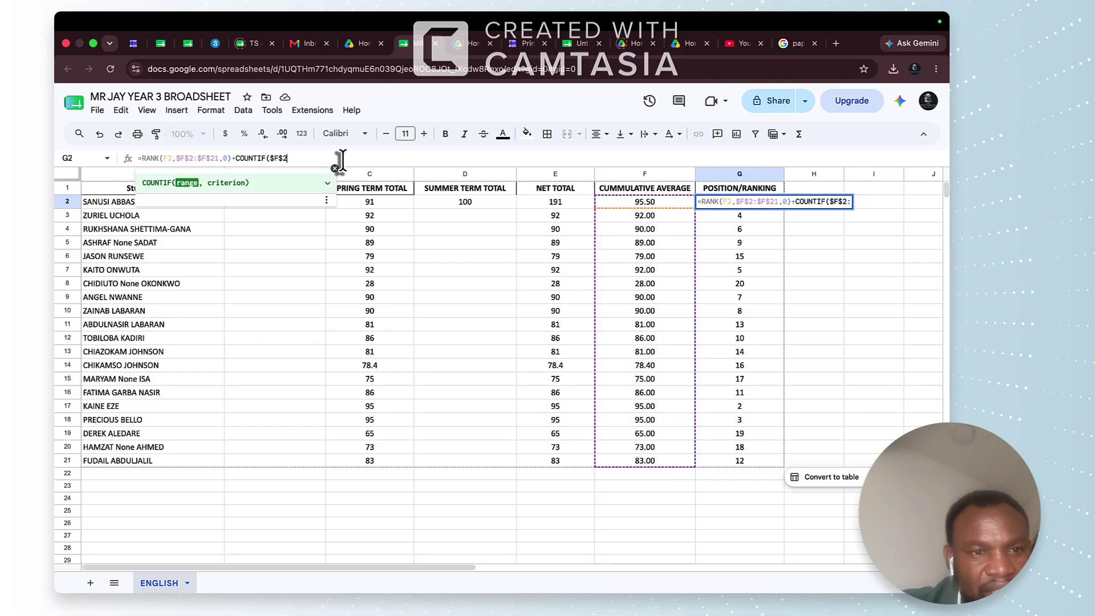
{"action": "key", "text": "BackSpace"}
{"action": "key", "text": "BackSpace"}
{"action": "key", "text": "BackSpace"}
{"action": "key", "text": "BackSpace"}
{"action": "key", "text": "BackSpace"}
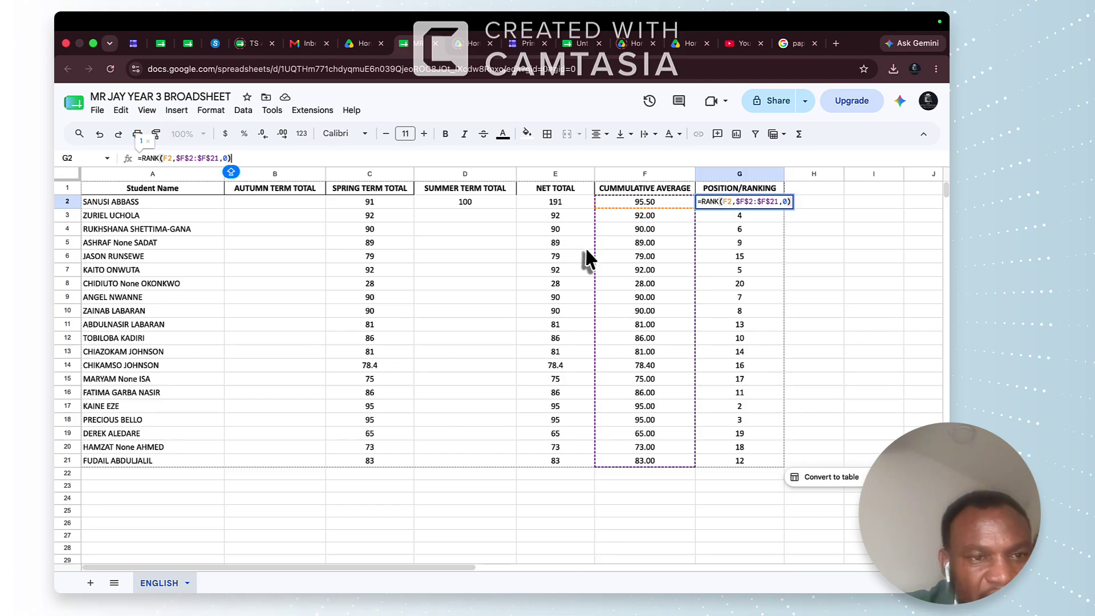
{"action": "key", "text": "Return"}
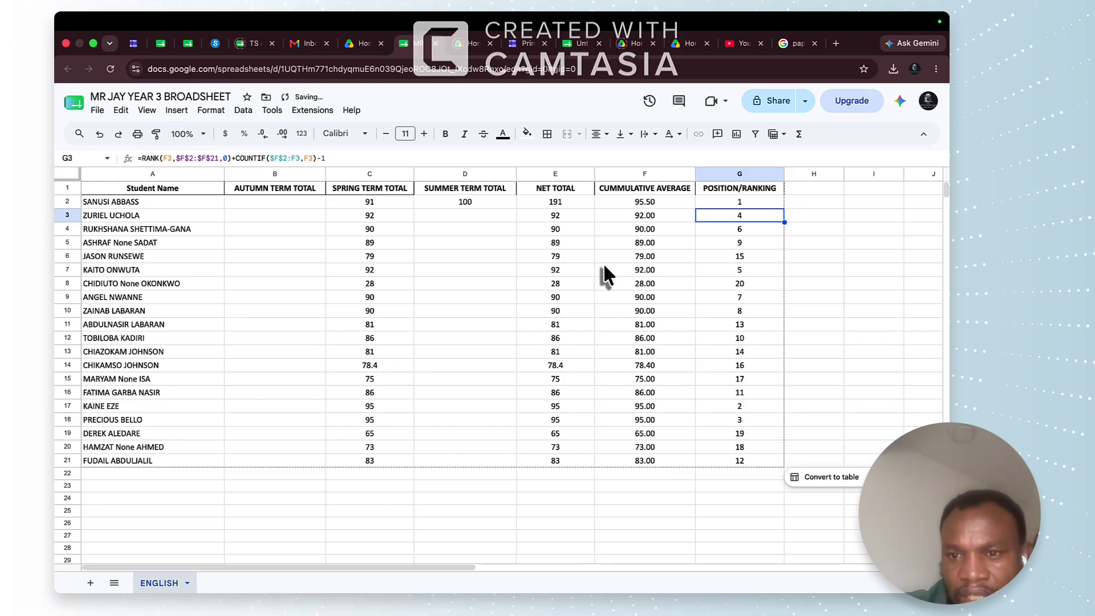
- Fill the shortened RANK formula from G2 down to G21 and check the positions of the tied students in rows 17 and 18
{"action": "left_click", "coordinate": [755, 202]}
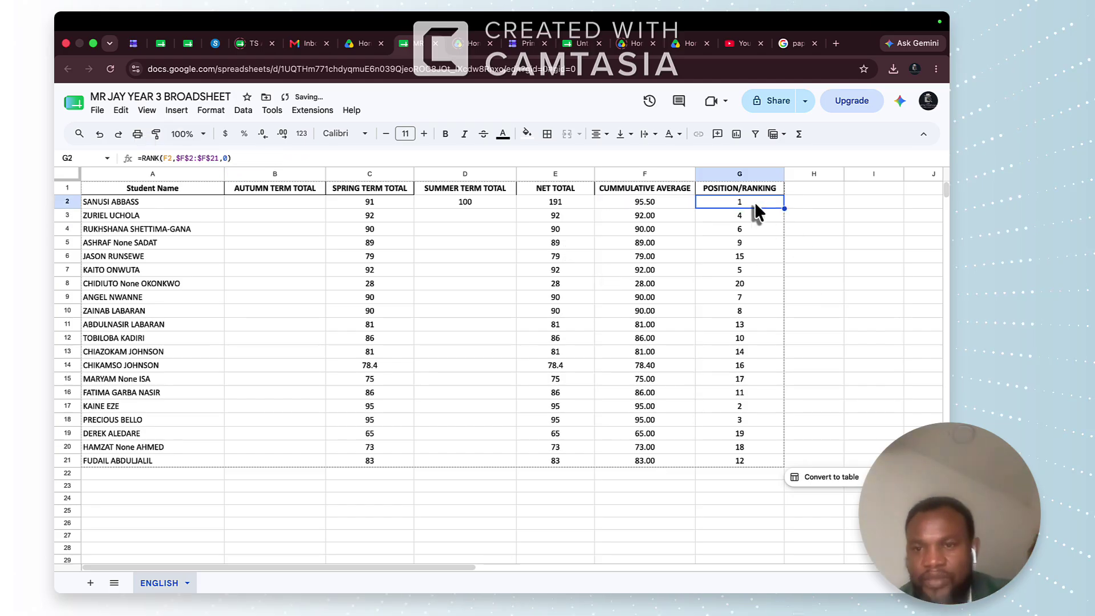
{"action": "left_click_drag", "start_coordinate": [783, 211], "coordinate": [767, 462]}
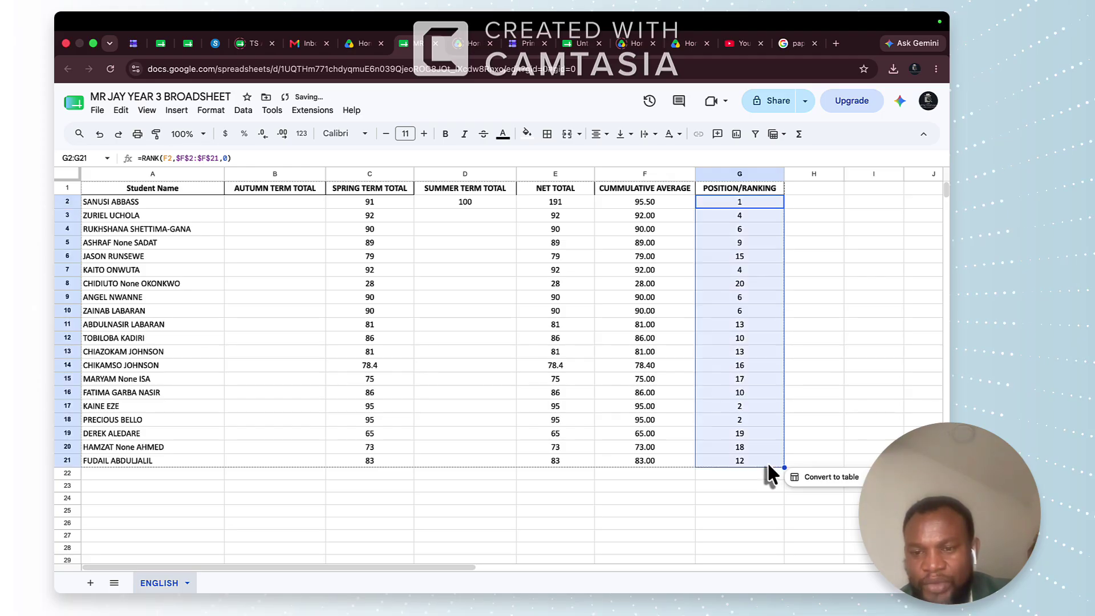
{"action": "left_click", "coordinate": [757, 420]}
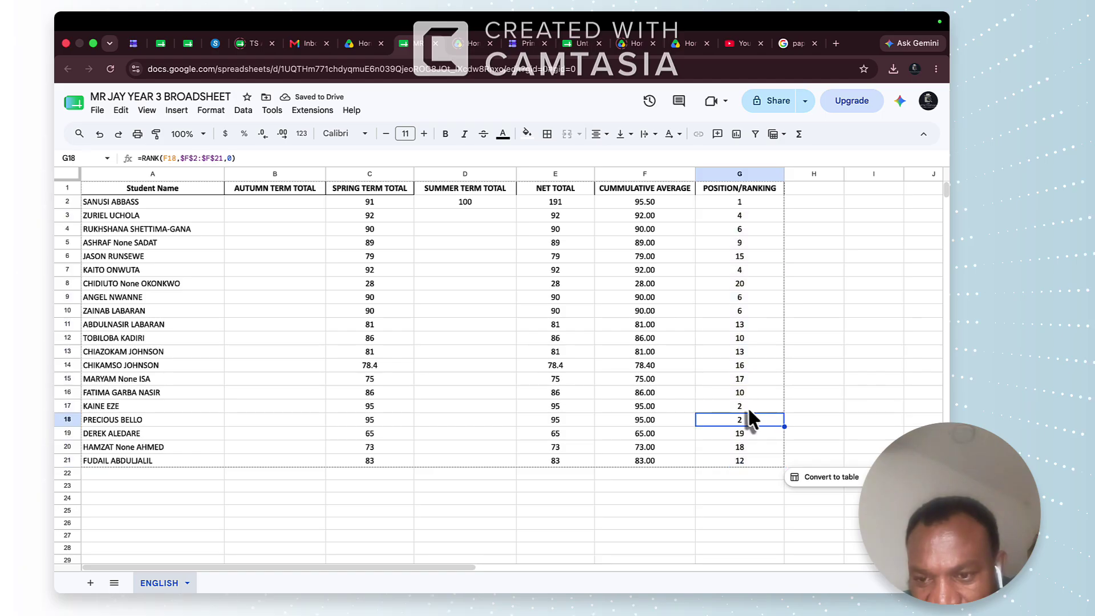
{"action": "left_click", "coordinate": [747, 406]}
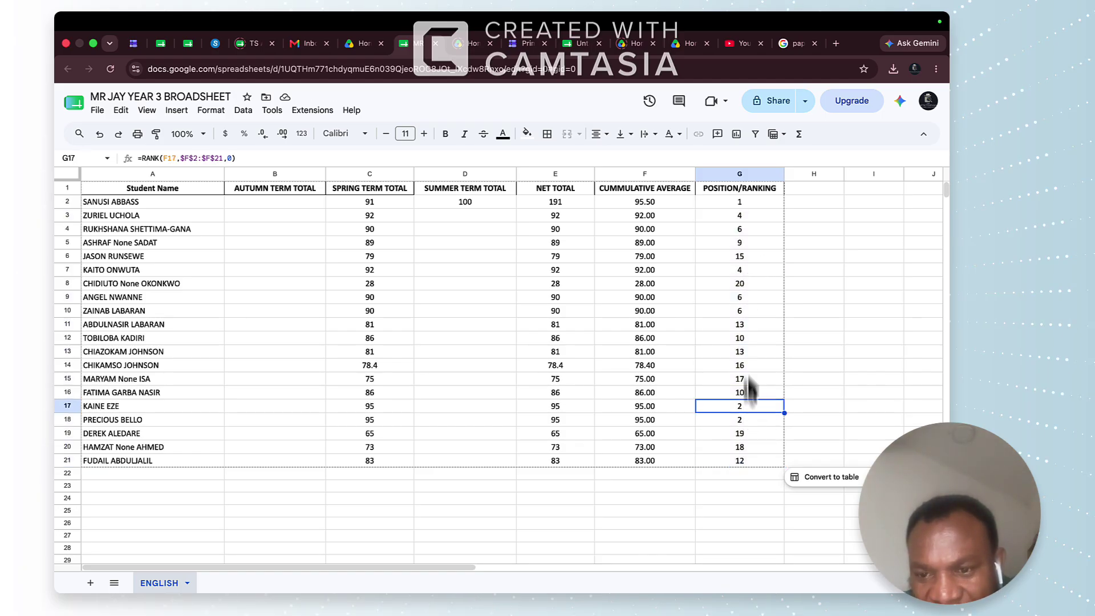
- Copy the POSITION/RANKING column G1:G21 including its header and switch to the ChatGPT conversation in Safari
{"action": "left_click", "coordinate": [764, 205]}
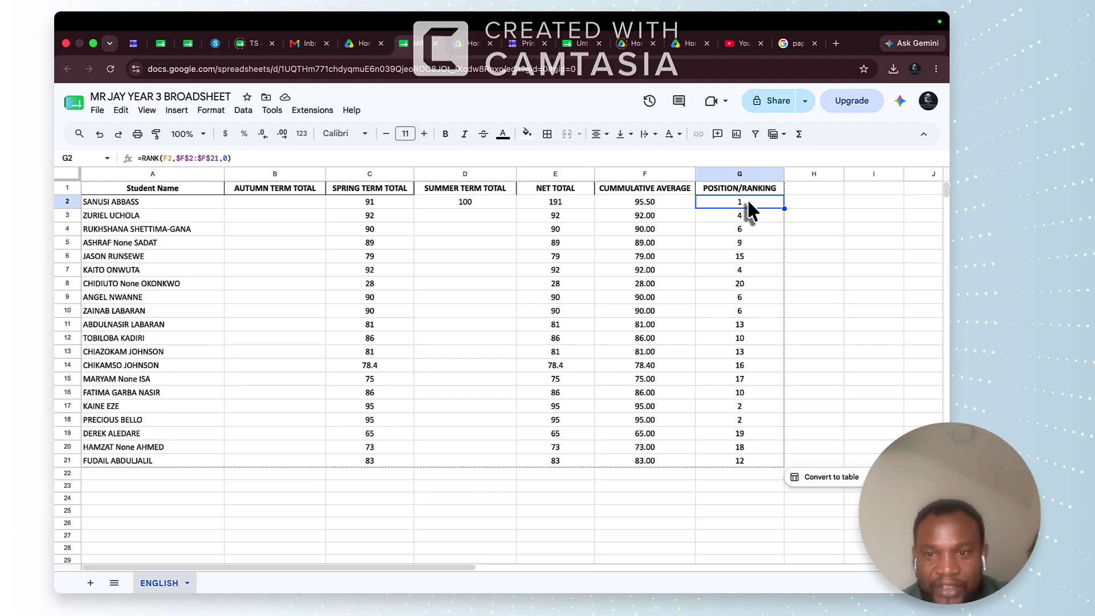
{"action": "left_click_drag", "start_coordinate": [731, 190], "coordinate": [737, 467]}
{"action": "key", "text": "super+c"}
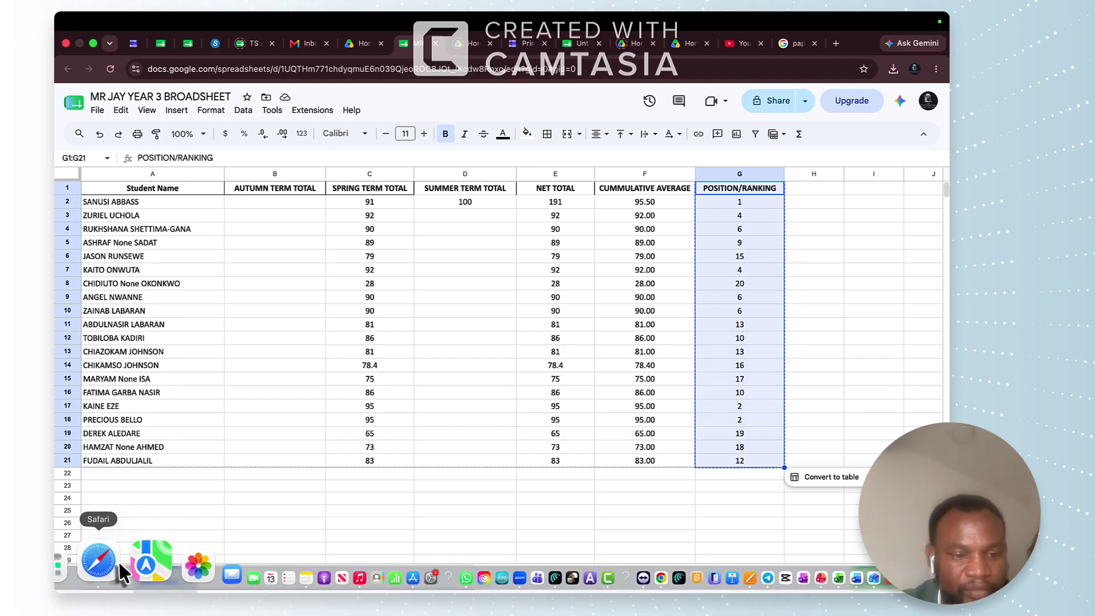
{"action": "left_click", "coordinate": [108, 565]}
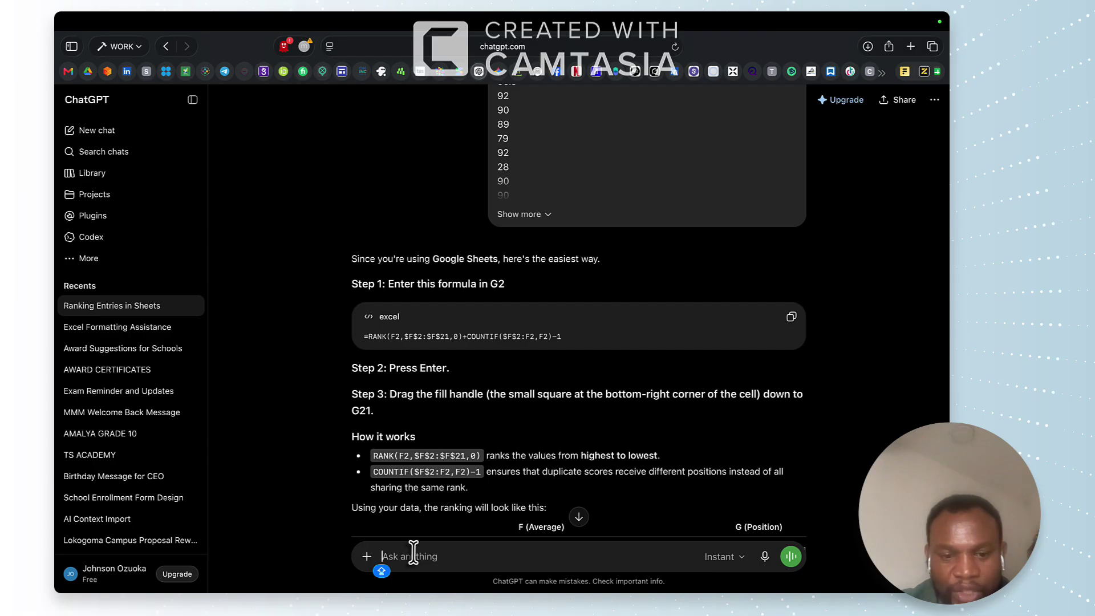
- Write the prompt "I WANT THE TOP 3 SCORES IN THE BELOW TO BE COLOURED" and start a new line below it
{"action": "key", "text": "super+v"}
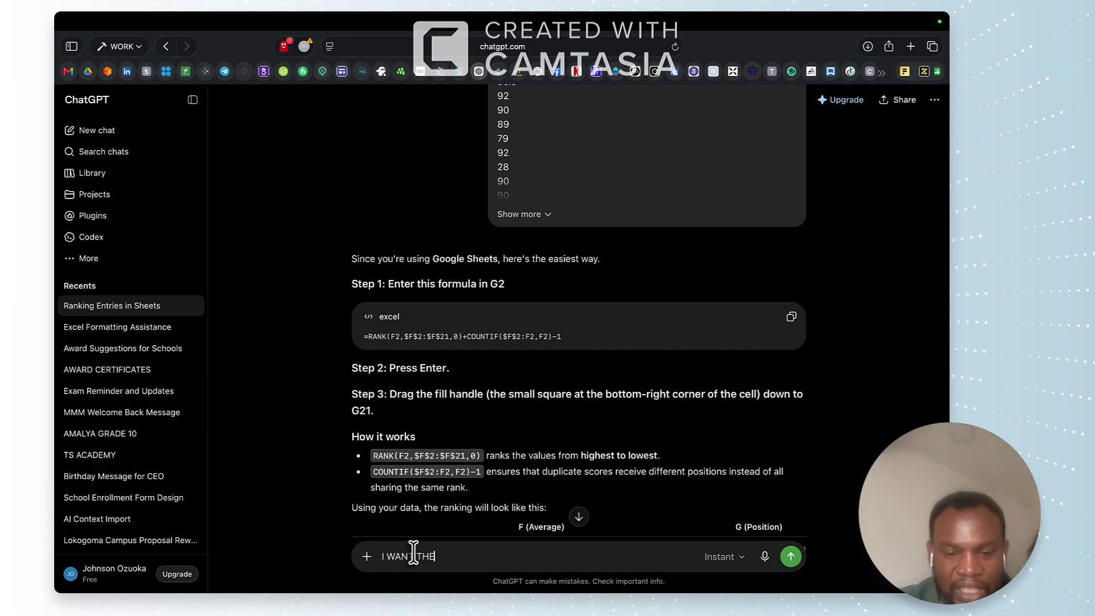
{"action": "type", "text": "3 SCORES IN THE BELOW TO BE C"}
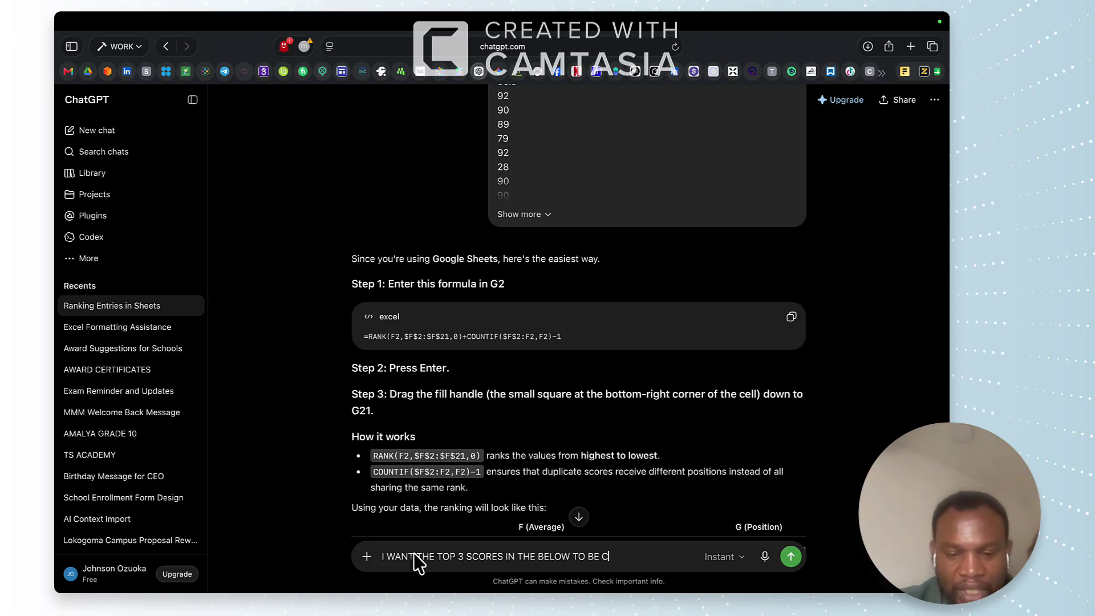
{"action": "key", "text": "Caps_Lock"}
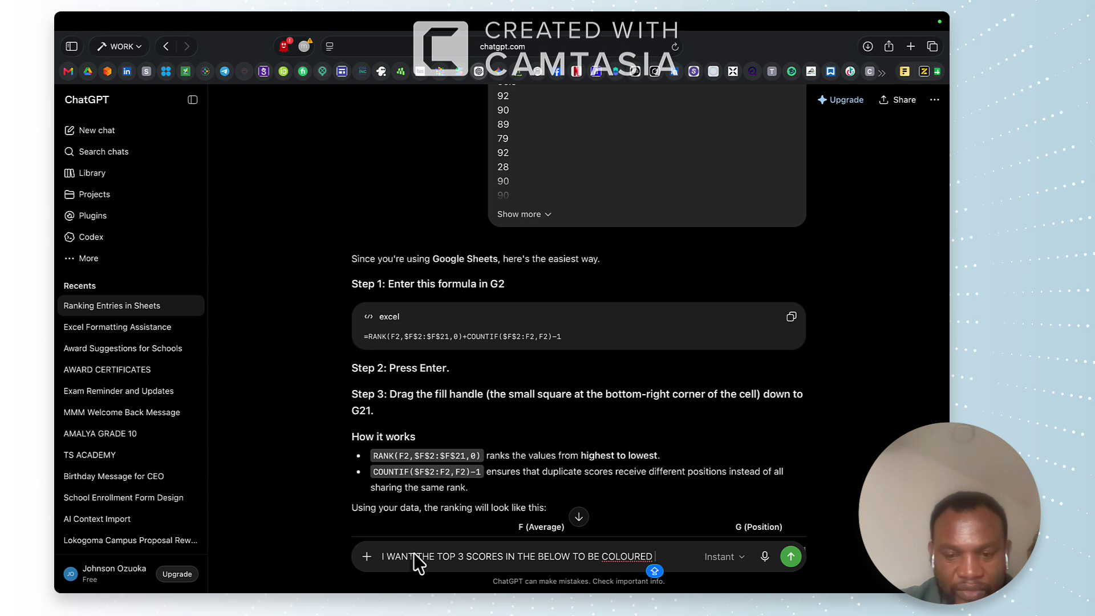
{"action": "key", "text": "shift+Return"}
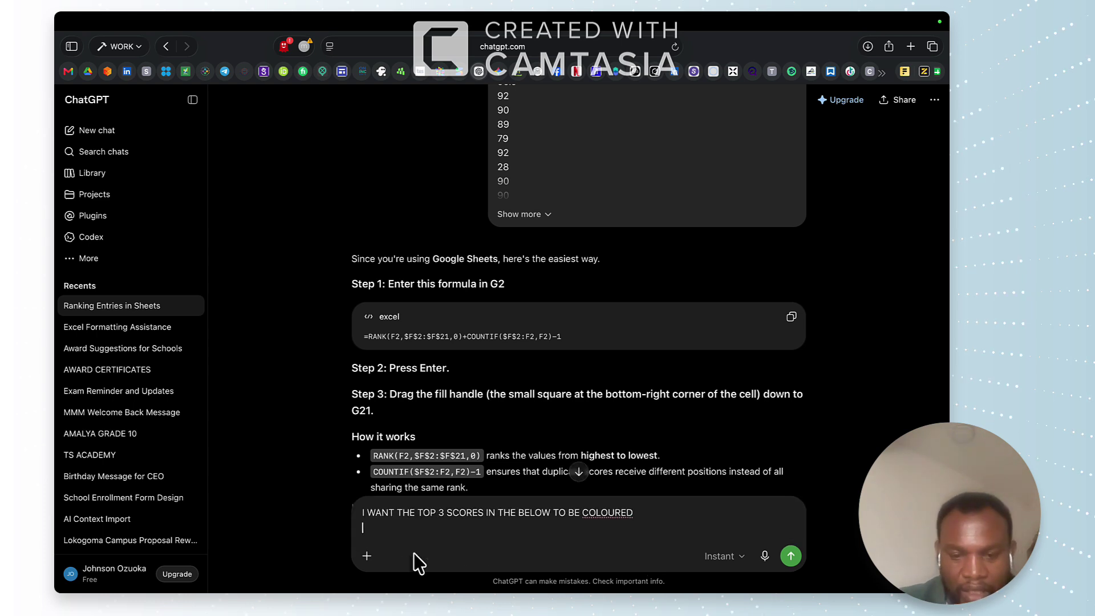
- Paste the copied rankings below the prompt, add "PLEASE SHOW ME HOW" after a blank line, and send the message
{"action": "key", "text": "super+v"}
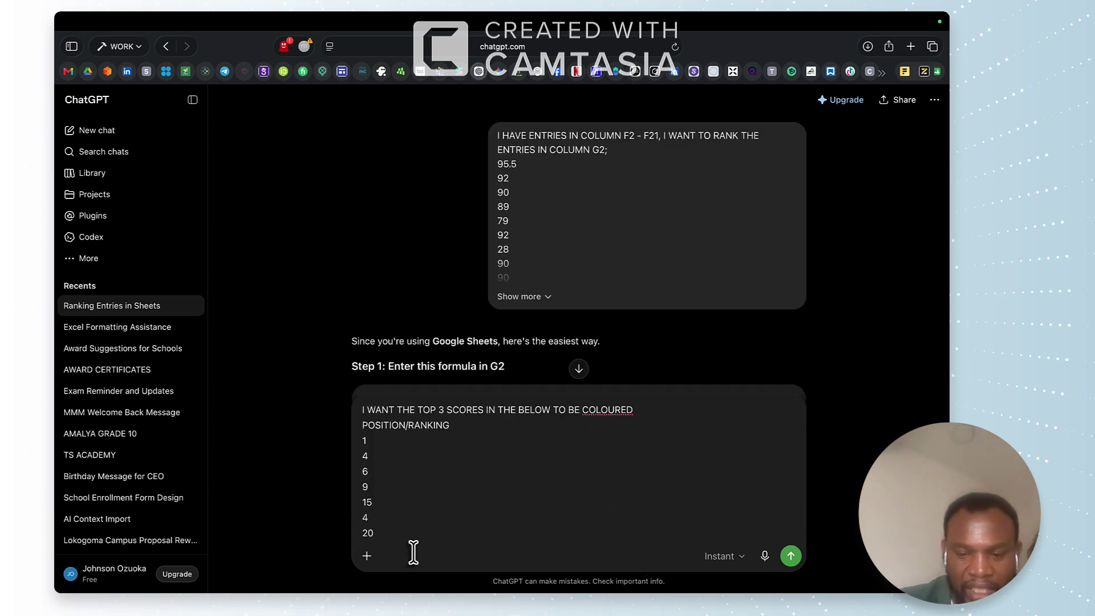
{"action": "type", "text": "PLEASE SHOW ME HOW"}
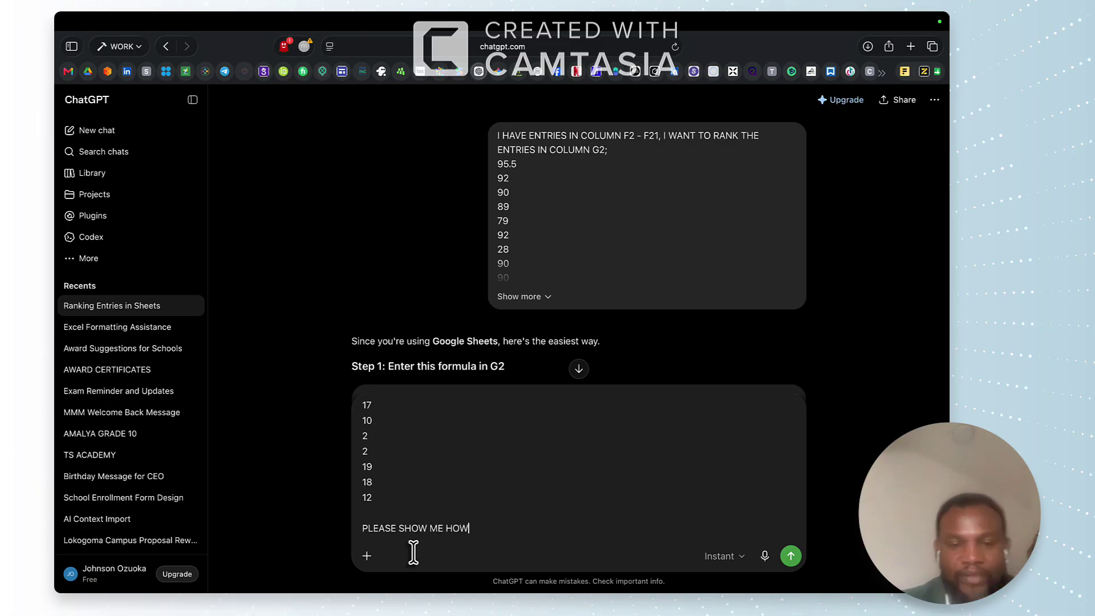
{"action": "key", "text": "Return"}
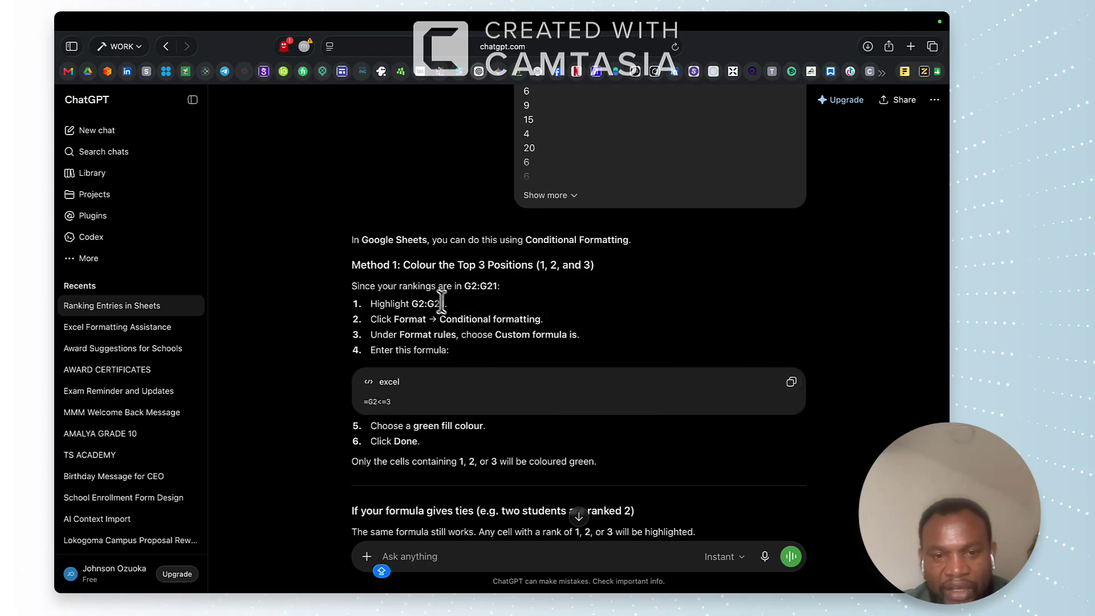
- Copy the suggested formula =G2<=3 from the reply, switch back to the broadsheet in Chrome, and clear the column selection
{"action": "left_click", "coordinate": [791, 382]}
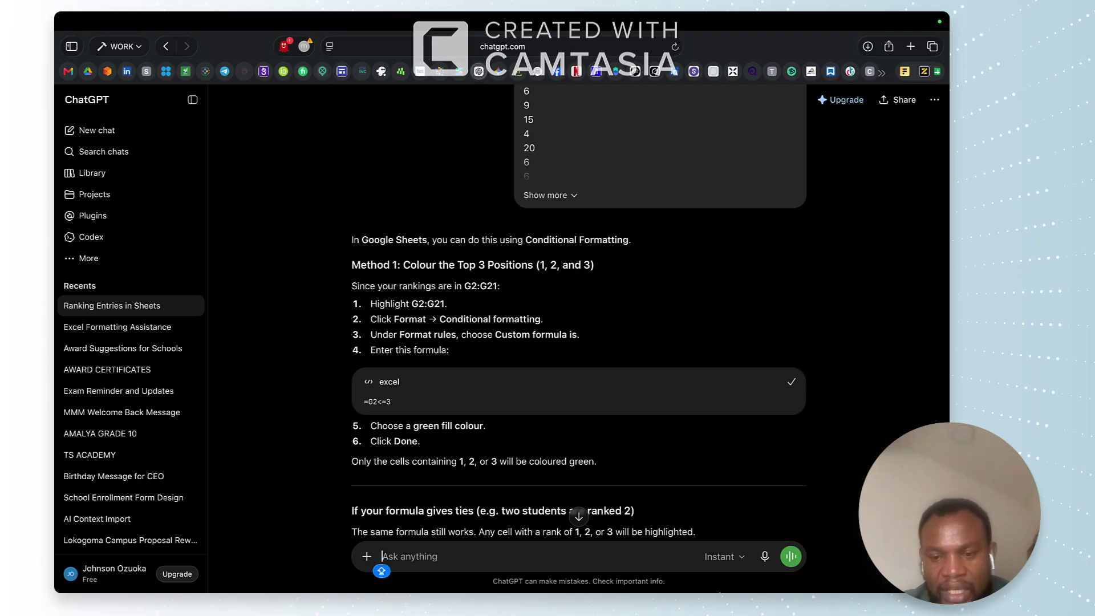
{"action": "left_click", "coordinate": [592, 560]}
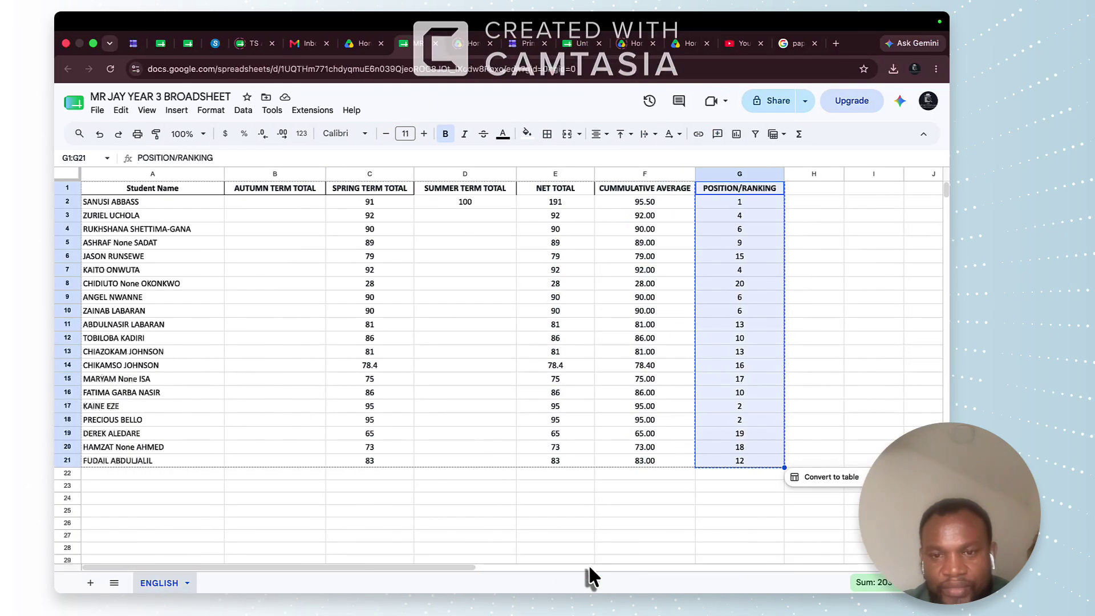
{"action": "left_click", "coordinate": [862, 231]}
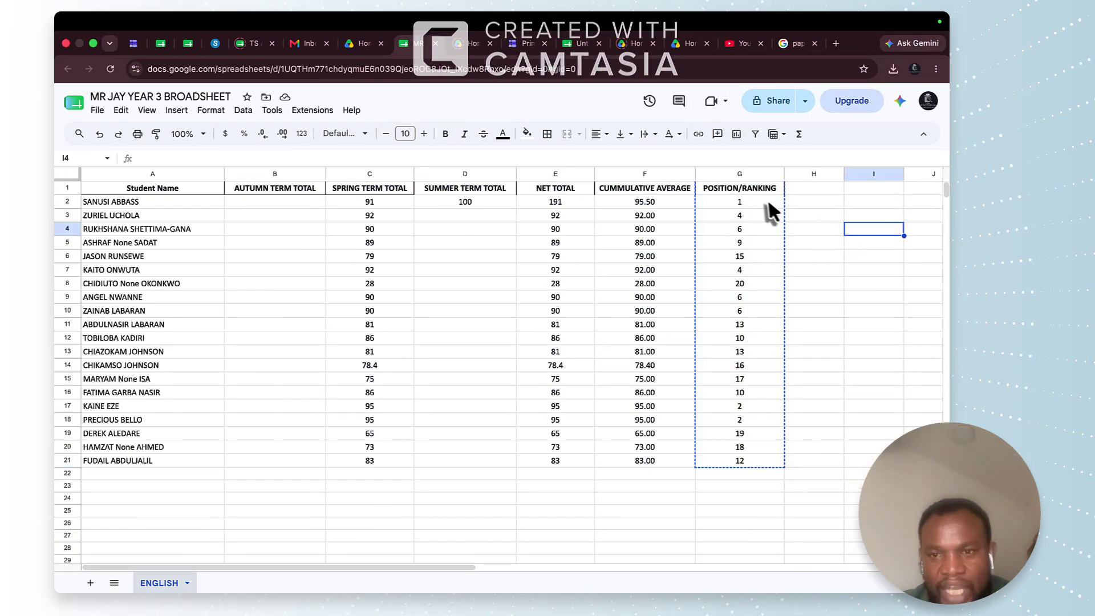
- Create a conditional formatting rule for rankings G2:G21 that uses the custom formula =G2<=3
{"action": "left_click_drag", "start_coordinate": [760, 200], "coordinate": [757, 456]}
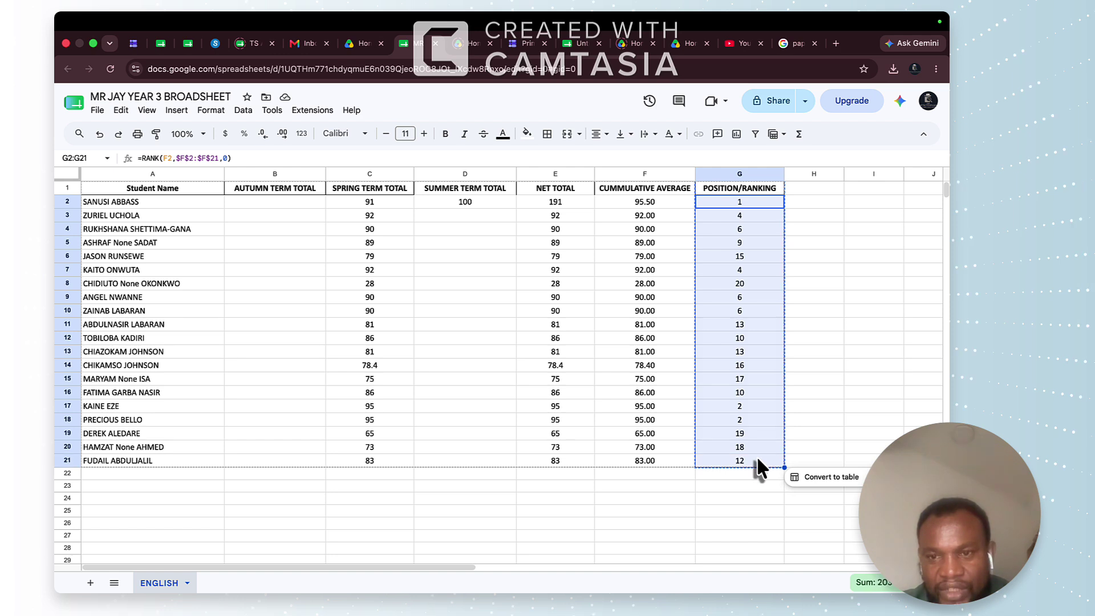
{"action": "right_click", "coordinate": [756, 426]}
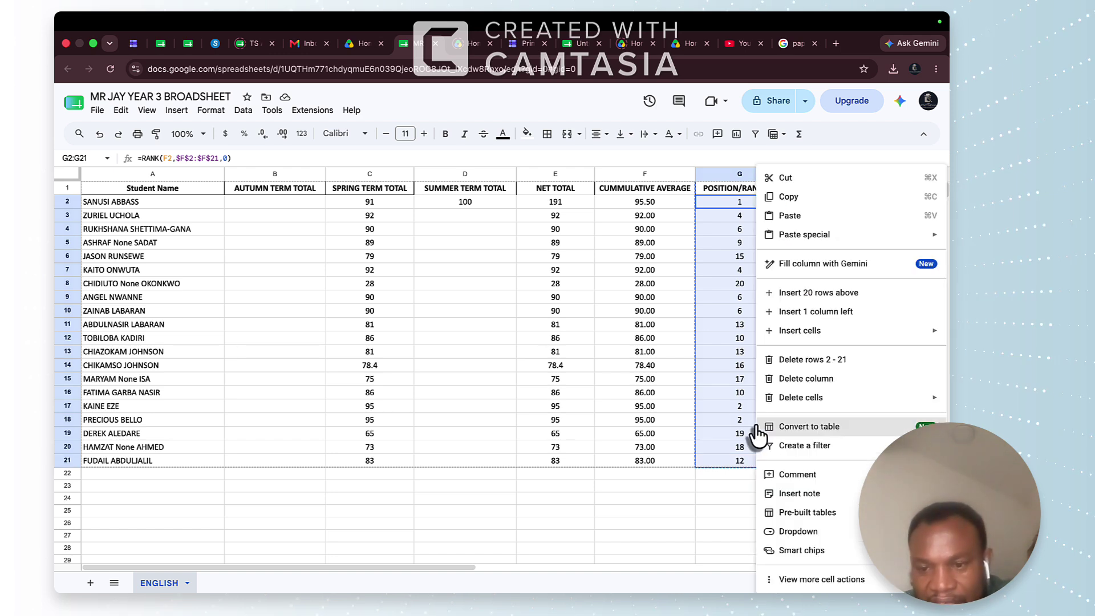
{"action": "mouse_move", "coordinate": [825, 585]}
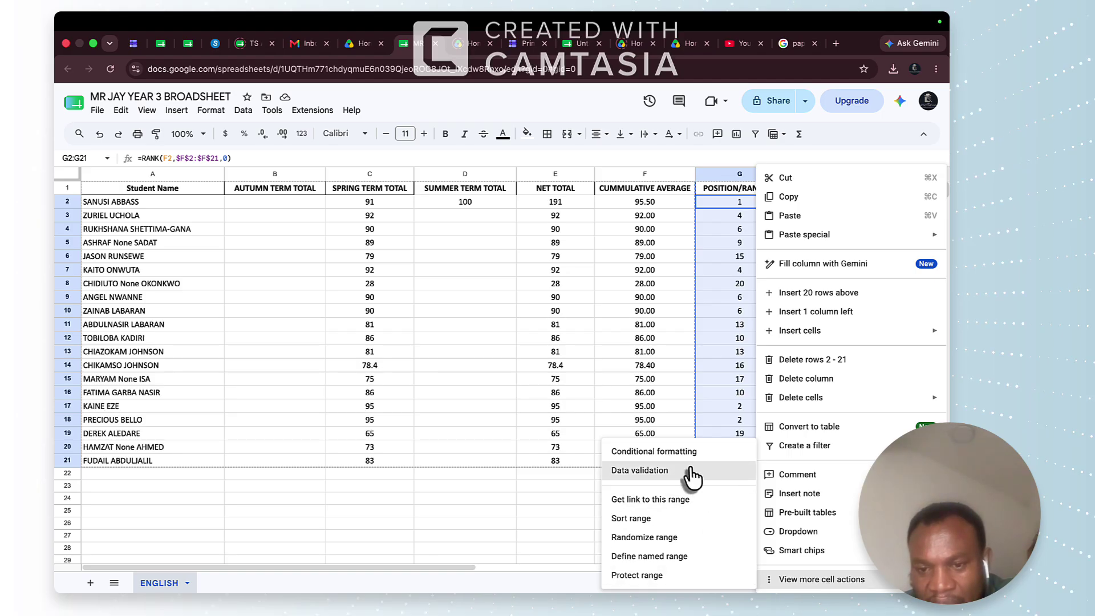
{"action": "left_click", "coordinate": [665, 453]}
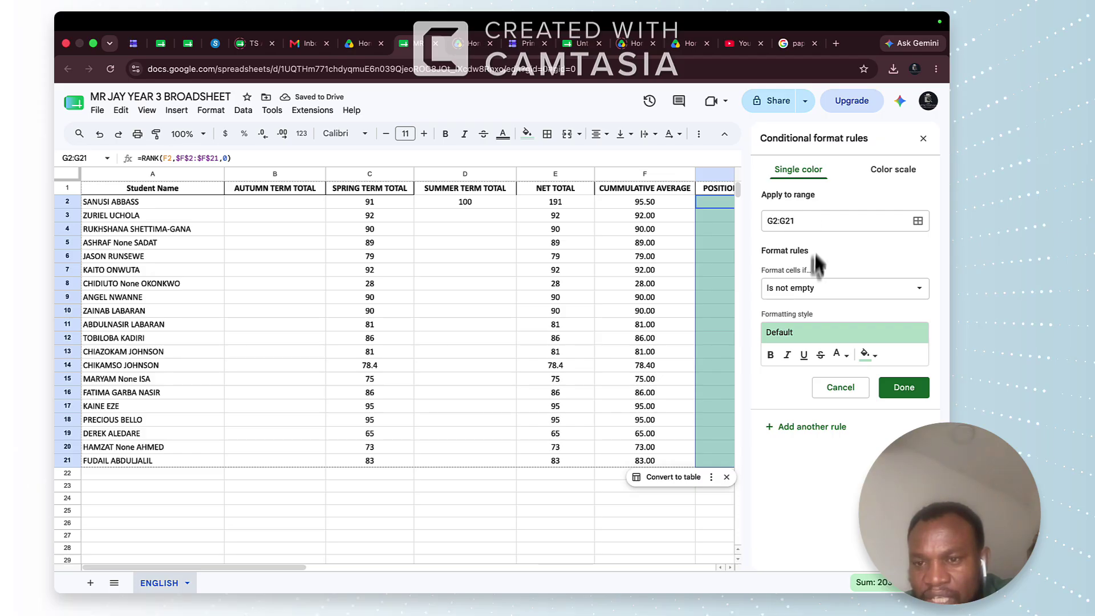
{"action": "left_click", "coordinate": [820, 292]}
{"action": "scroll", "coordinate": [821, 365], "scroll_direction": "down", "scroll_amount": 3}
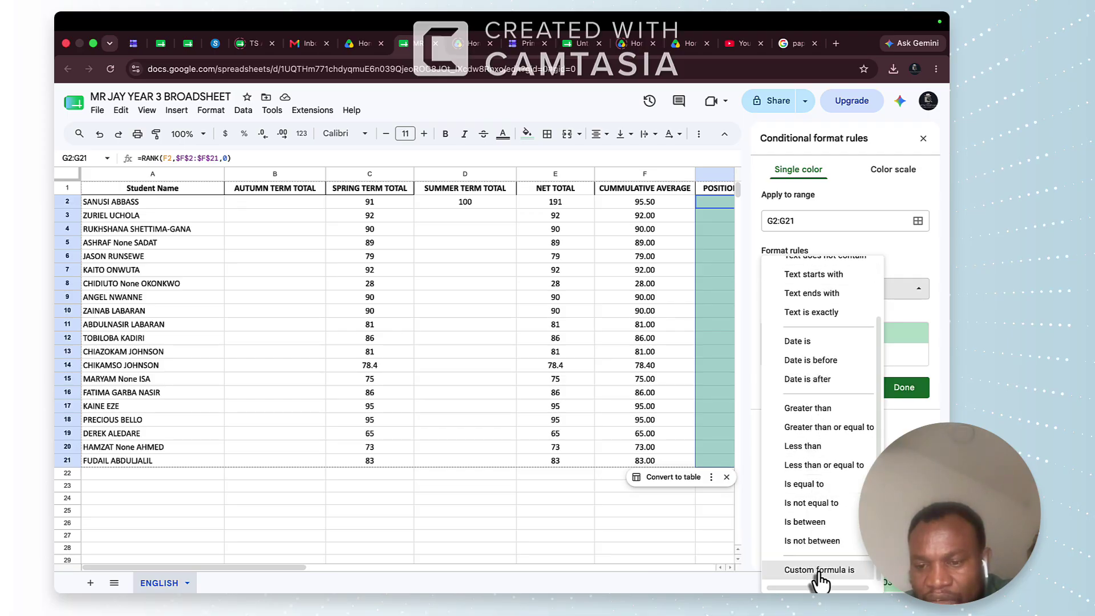
{"action": "left_click", "coordinate": [822, 570]}
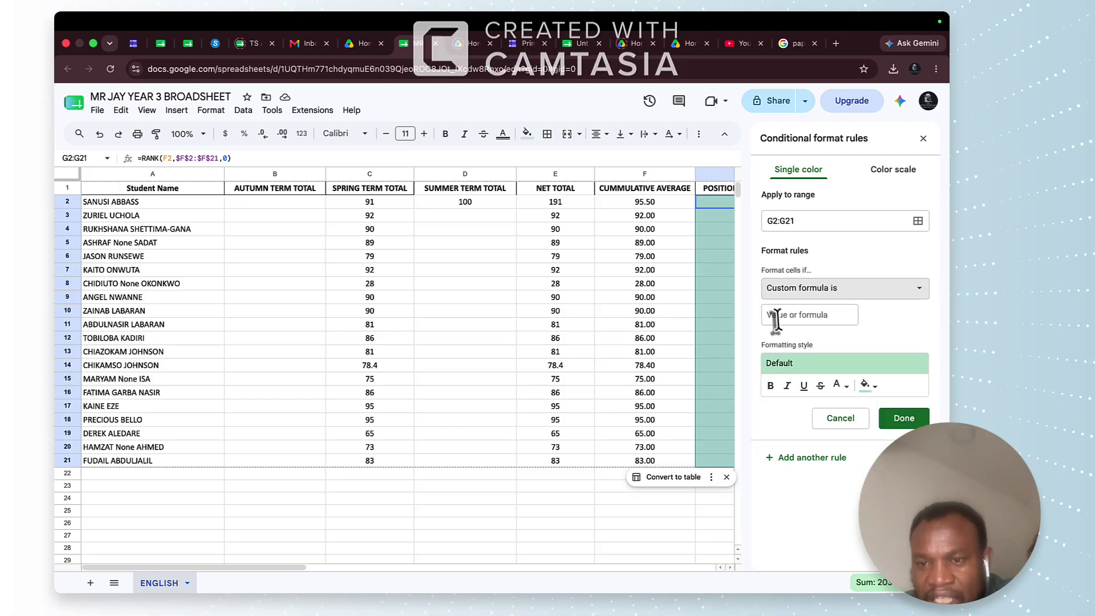
{"action": "left_click", "coordinate": [803, 314]}
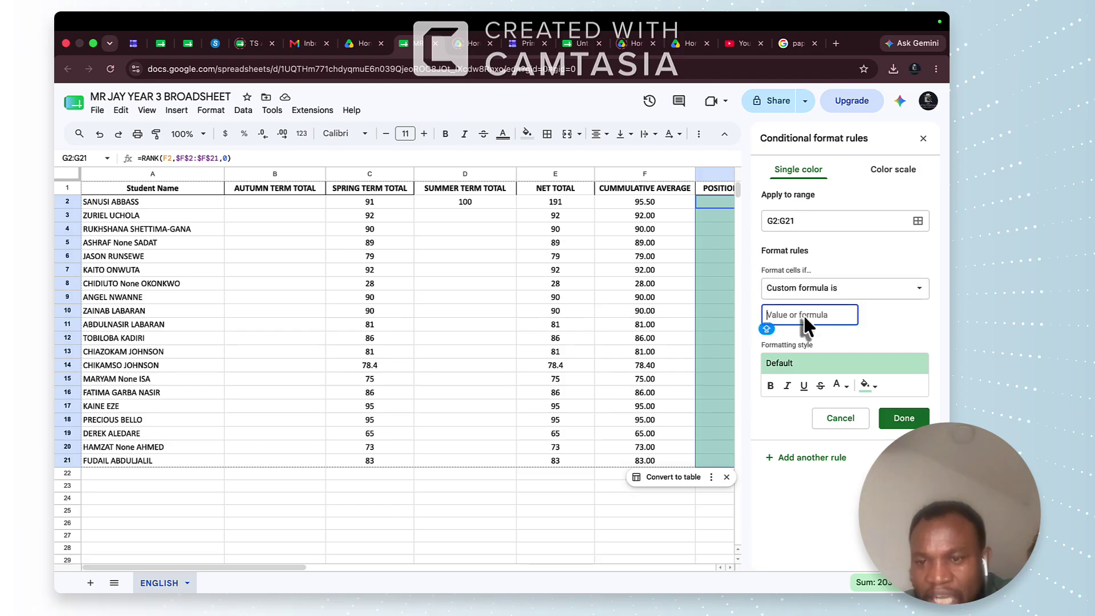
{"action": "type", "text": "=G2<=3"}
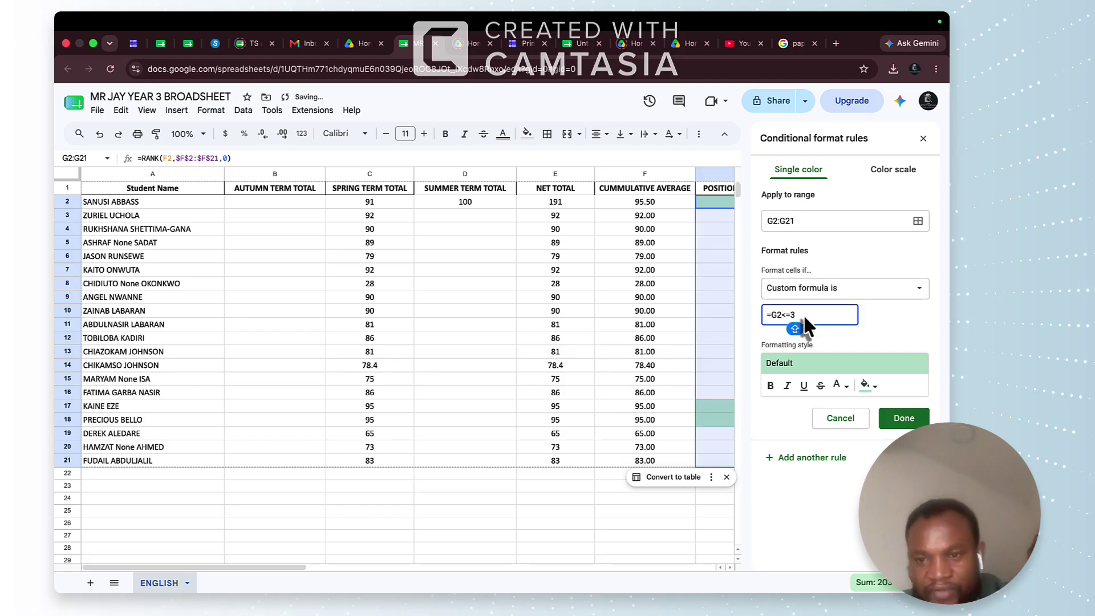
- Give the rule a dark green fill, save it, and close the conditional format rules
{"action": "left_click", "coordinate": [877, 390]}
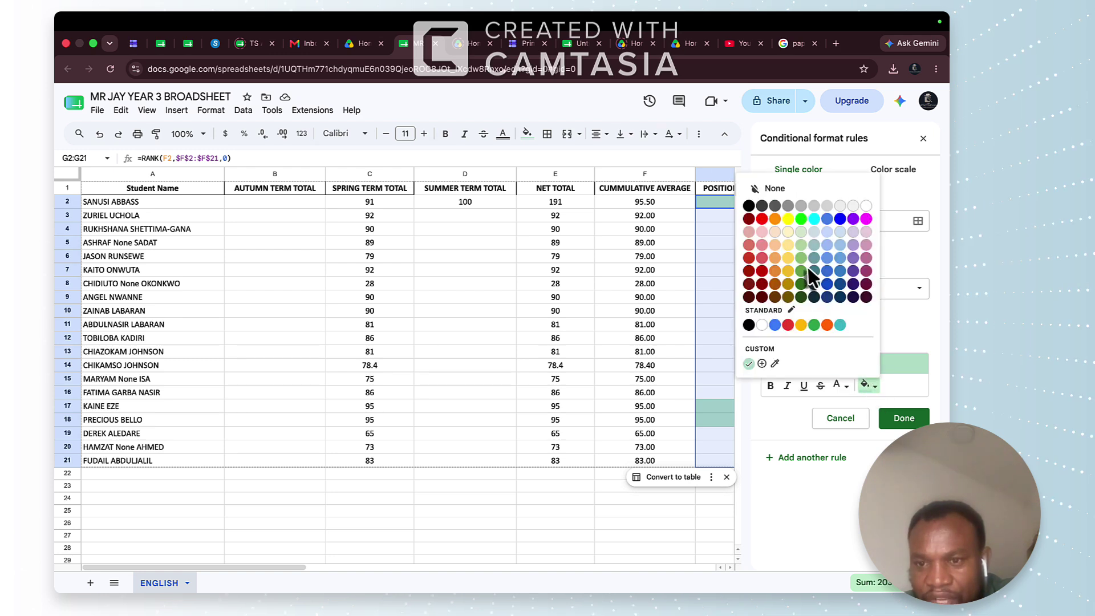
{"action": "left_click", "coordinate": [802, 285]}
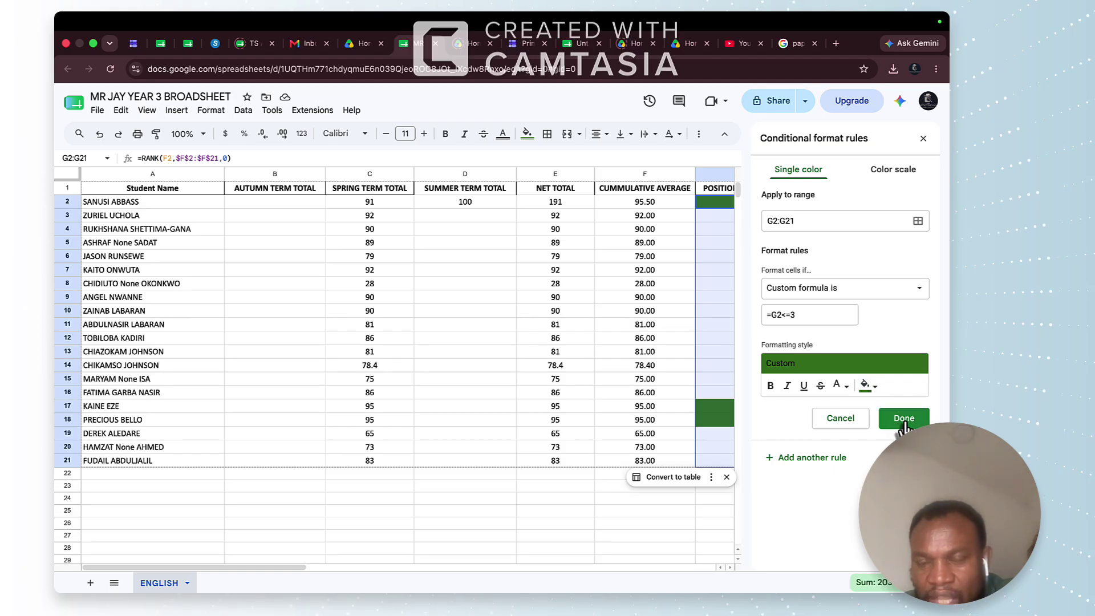
{"action": "left_click", "coordinate": [903, 419]}
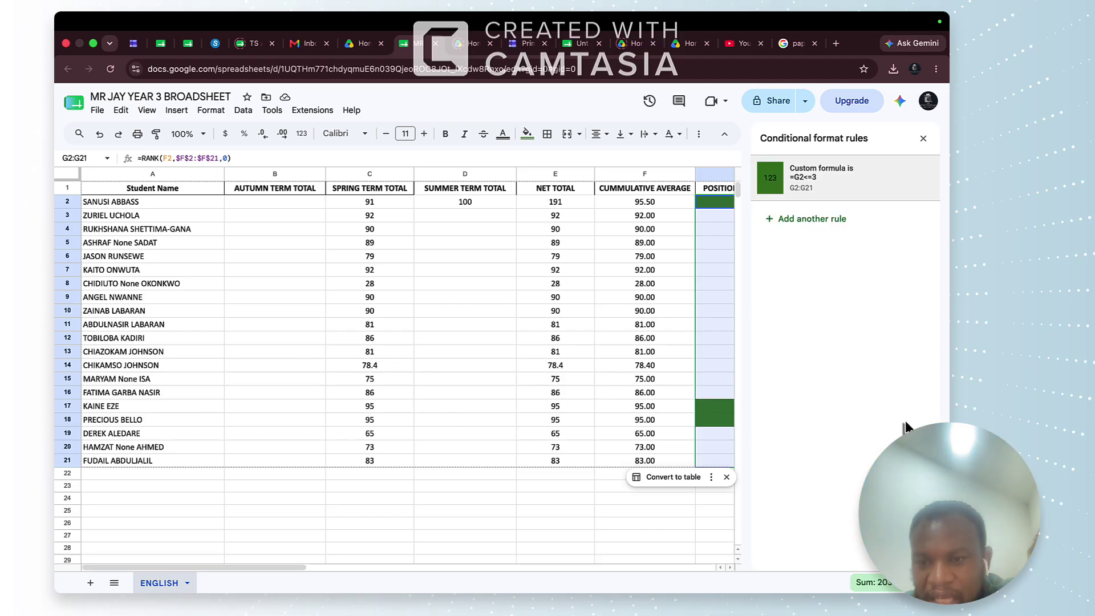
{"action": "left_click", "coordinate": [923, 138]}
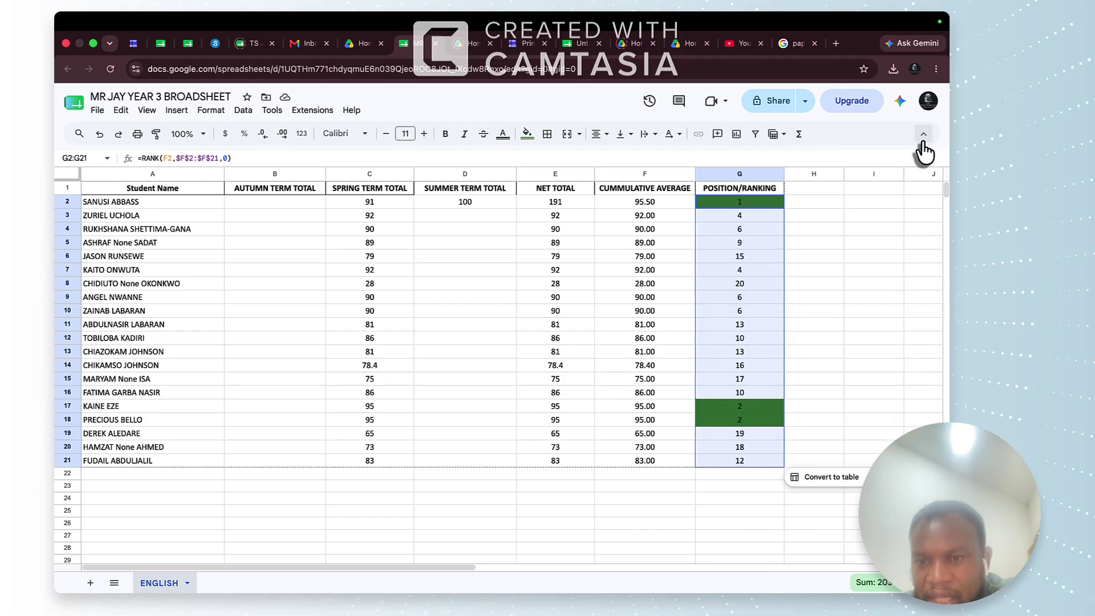
- Examine which cells of the POSITION/RANKING column the new colour rule highlights
{"action": "scroll", "coordinate": [756, 337], "scroll_direction": "down", "scroll_amount": 1}
{"action": "scroll", "coordinate": [756, 337], "scroll_direction": "up", "scroll_amount": 1}
{"action": "scroll", "coordinate": [756, 336], "scroll_direction": "right", "scroll_amount": 1}
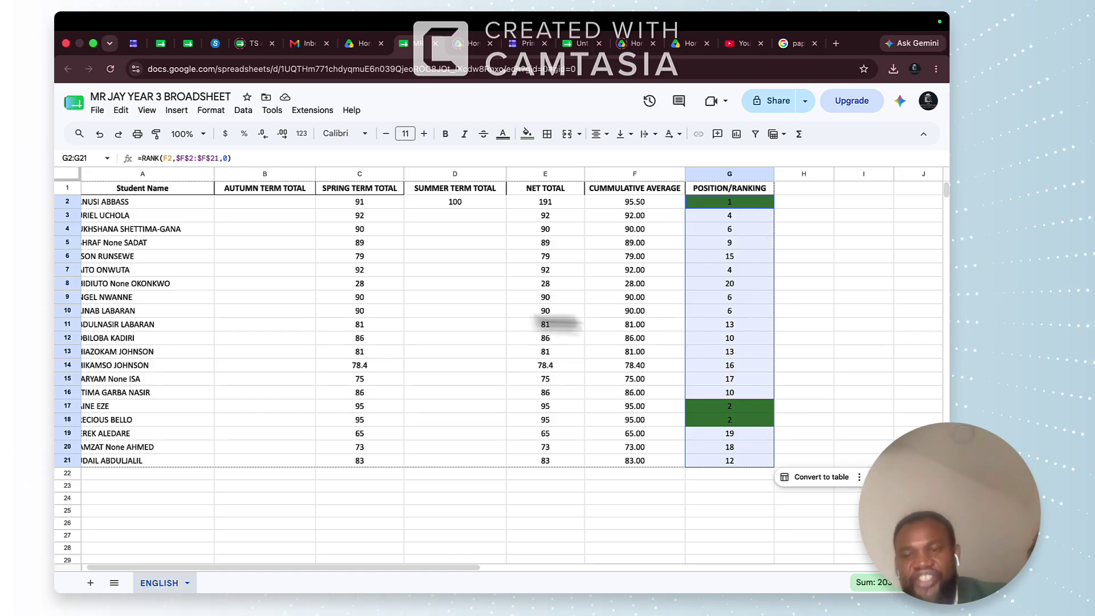
{"action": "left_click", "coordinate": [734, 271]}
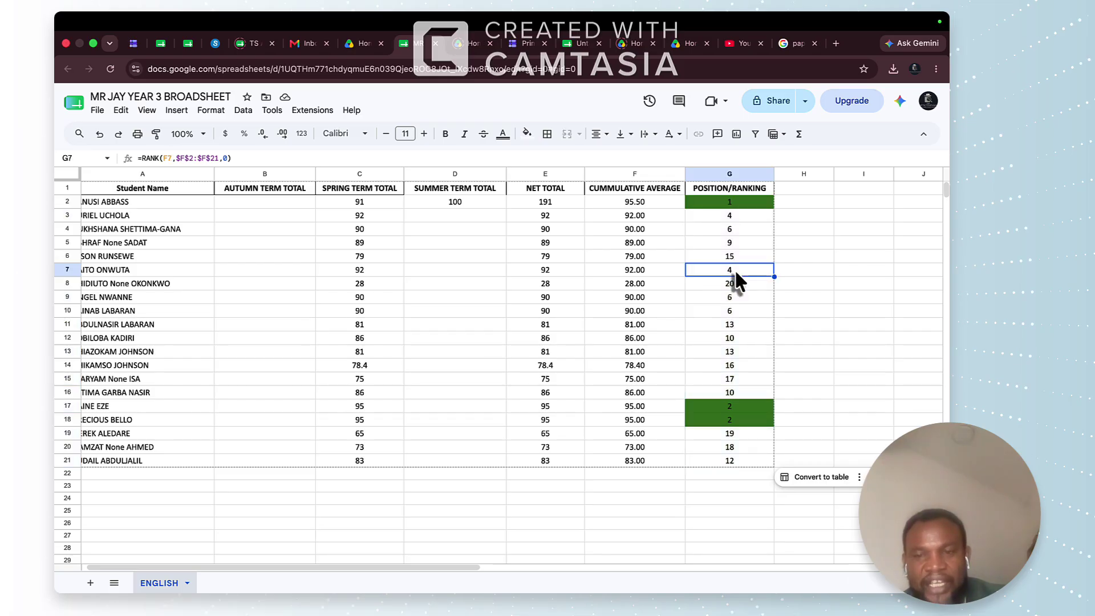
{"action": "left_click", "coordinate": [740, 203]}
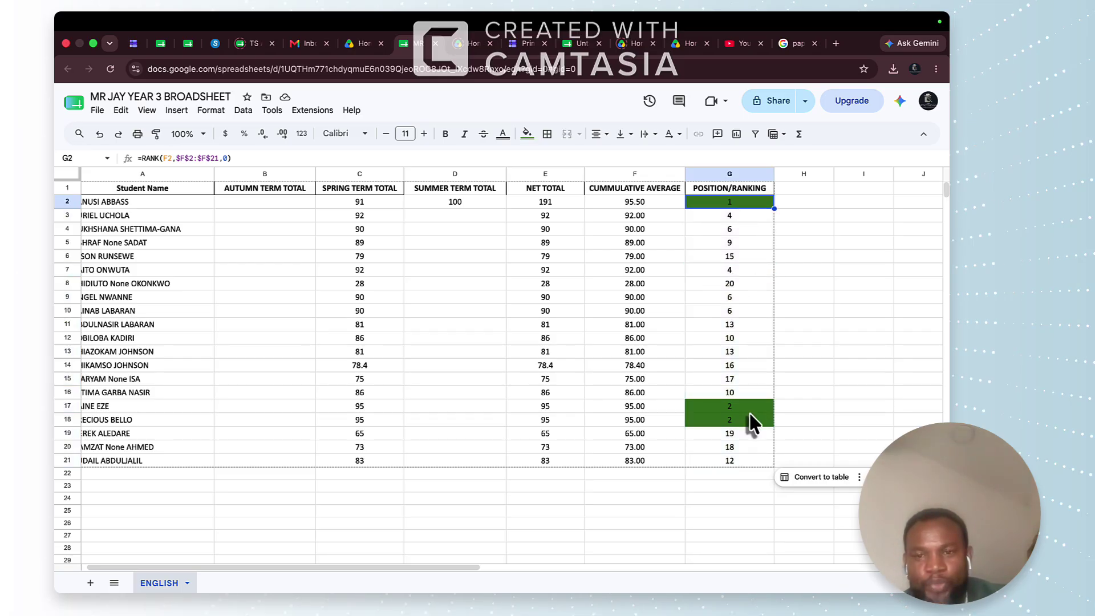
{"action": "left_click", "coordinate": [732, 270]}
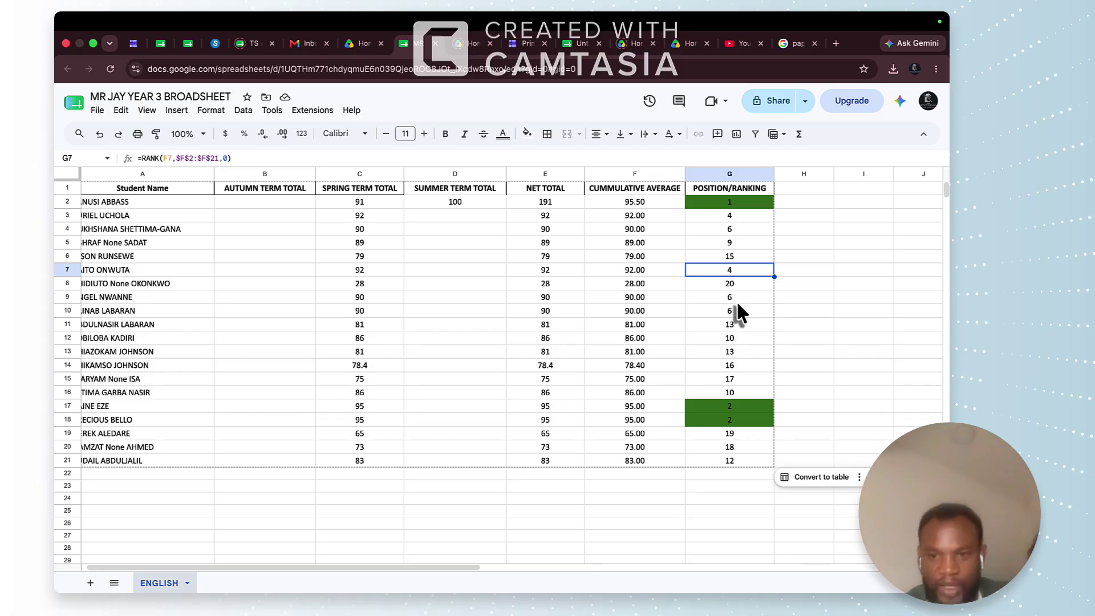
- Clear the summer term total in cell D2
{"action": "scroll", "coordinate": [857, 326], "scroll_direction": "left", "scroll_amount": 1}
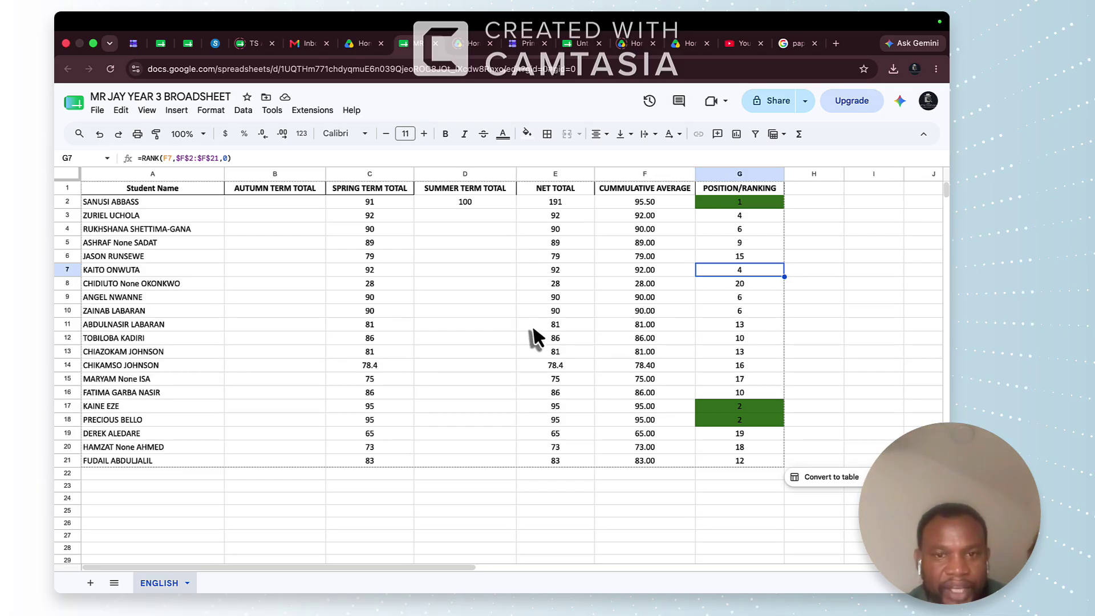
{"action": "left_click", "coordinate": [463, 202]}
{"action": "key", "text": "Delete"}
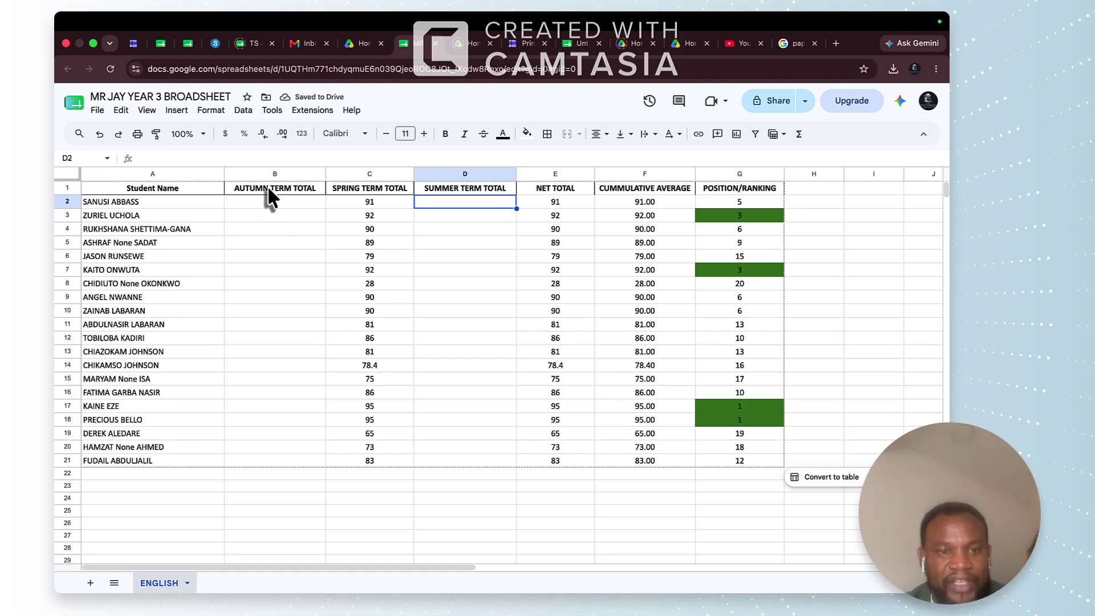
{"action": "left_click_drag", "start_coordinate": [266, 188], "coordinate": [273, 458]}
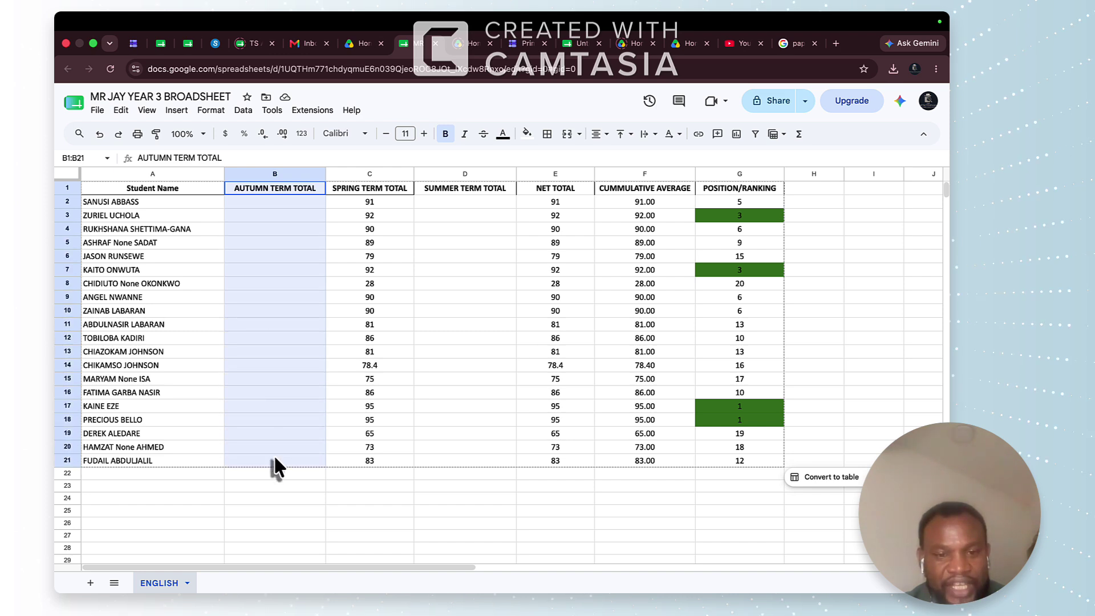
{"action": "left_click_drag", "start_coordinate": [374, 197], "coordinate": [378, 460]}
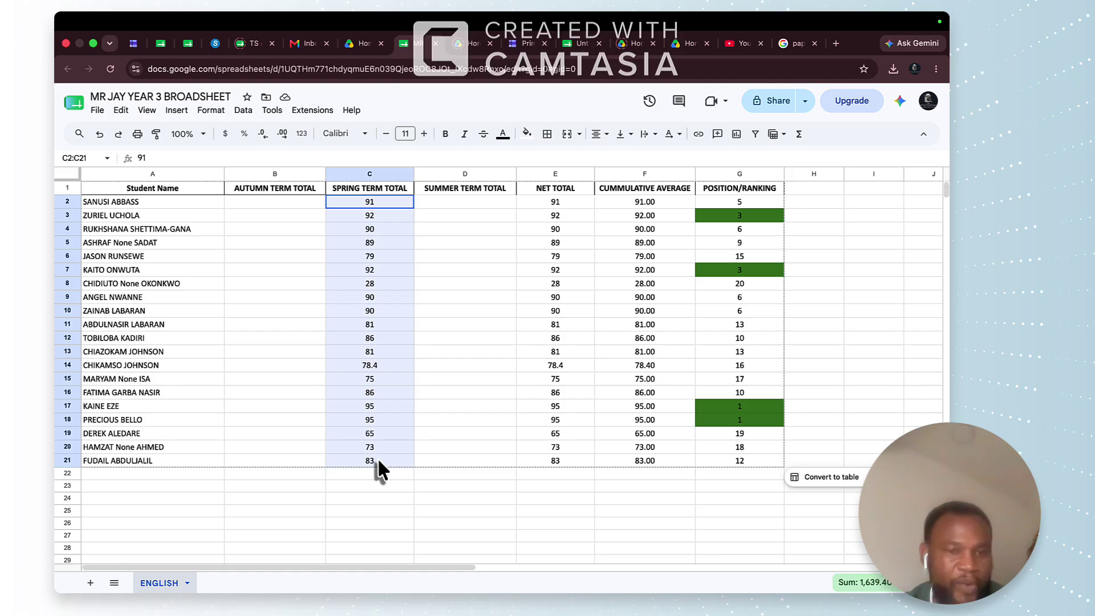
{"action": "left_click", "coordinate": [468, 204]}
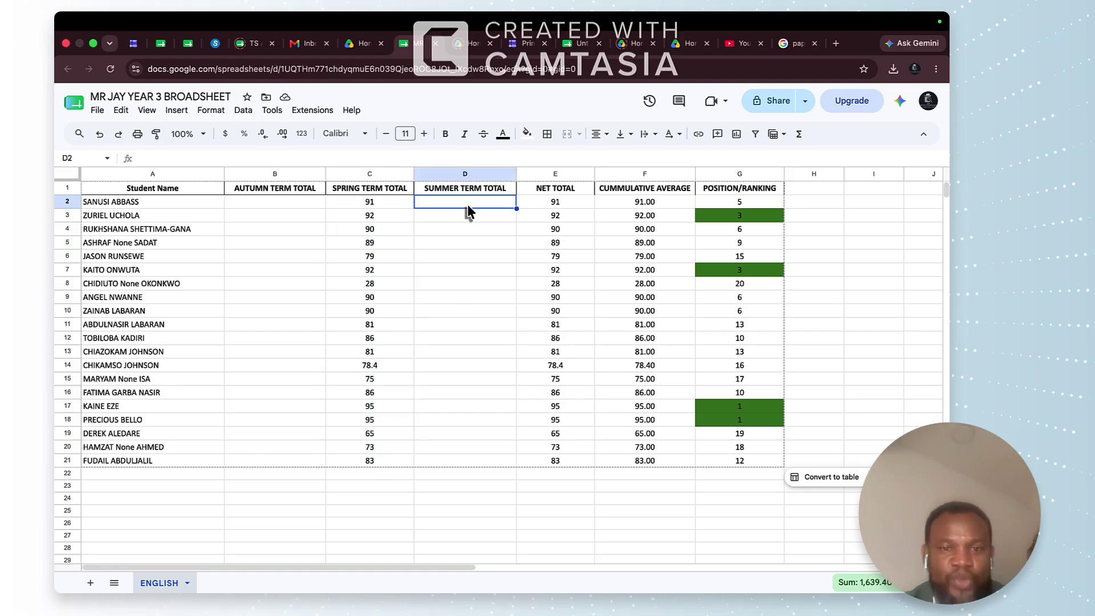
{"action": "left_click_drag", "start_coordinate": [464, 203], "coordinate": [465, 463]}
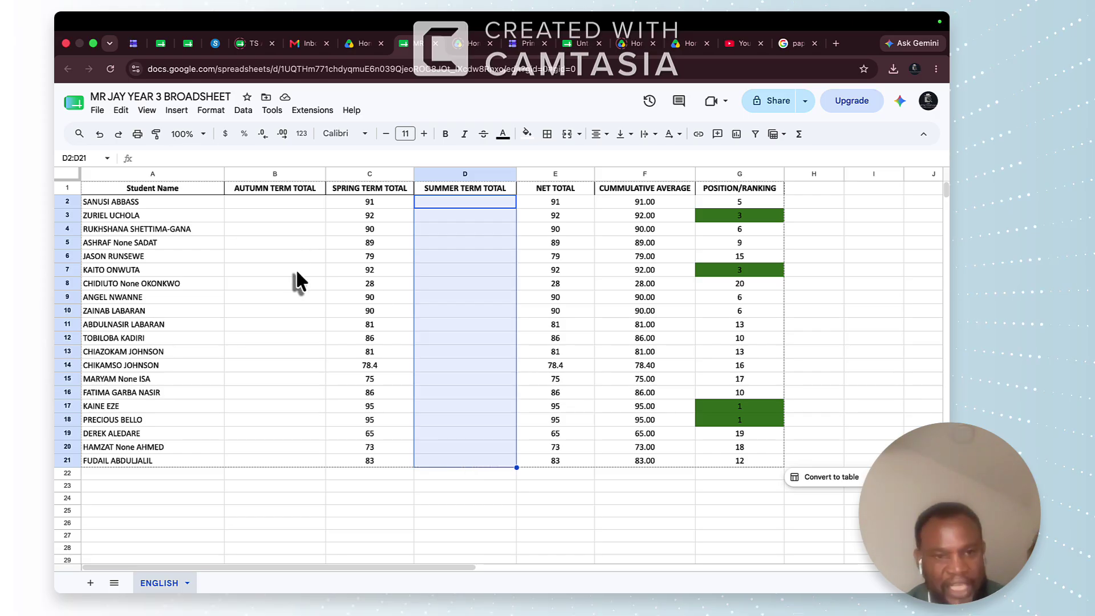
{"action": "left_click", "coordinate": [259, 228]}
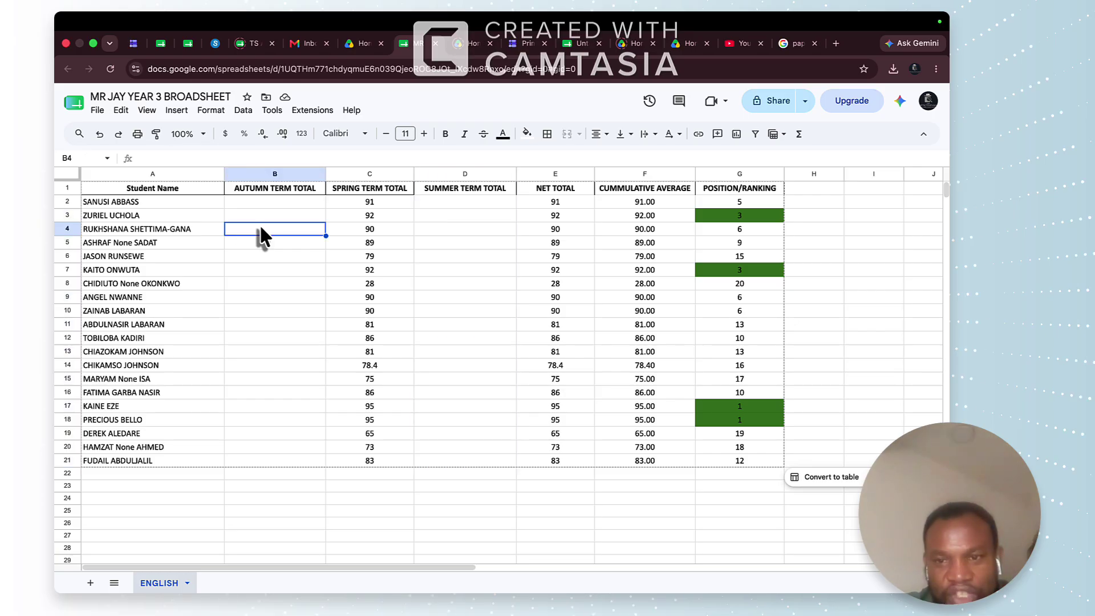
{"action": "left_click", "coordinate": [287, 204]}
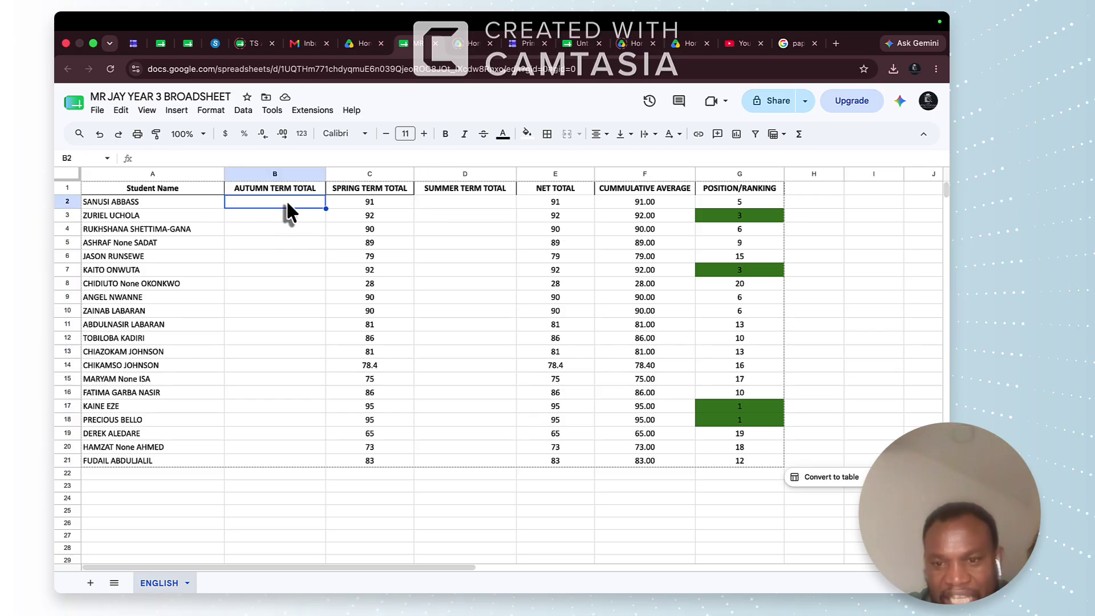
- Enter a summer term total of 60 in cell D17
{"action": "left_click", "coordinate": [264, 406]}
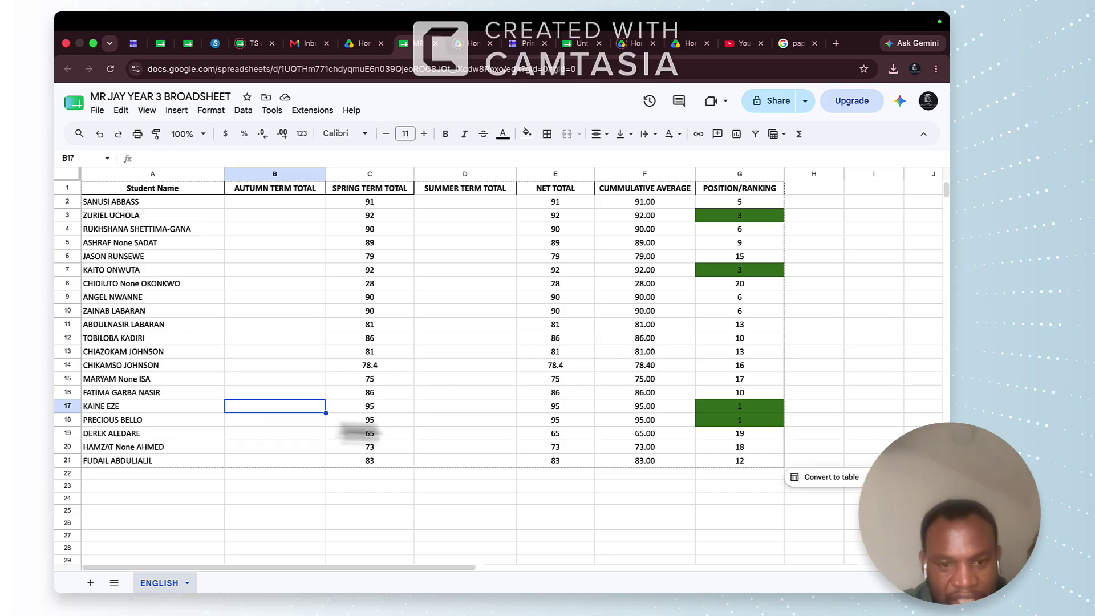
{"action": "left_click", "coordinate": [463, 407]}
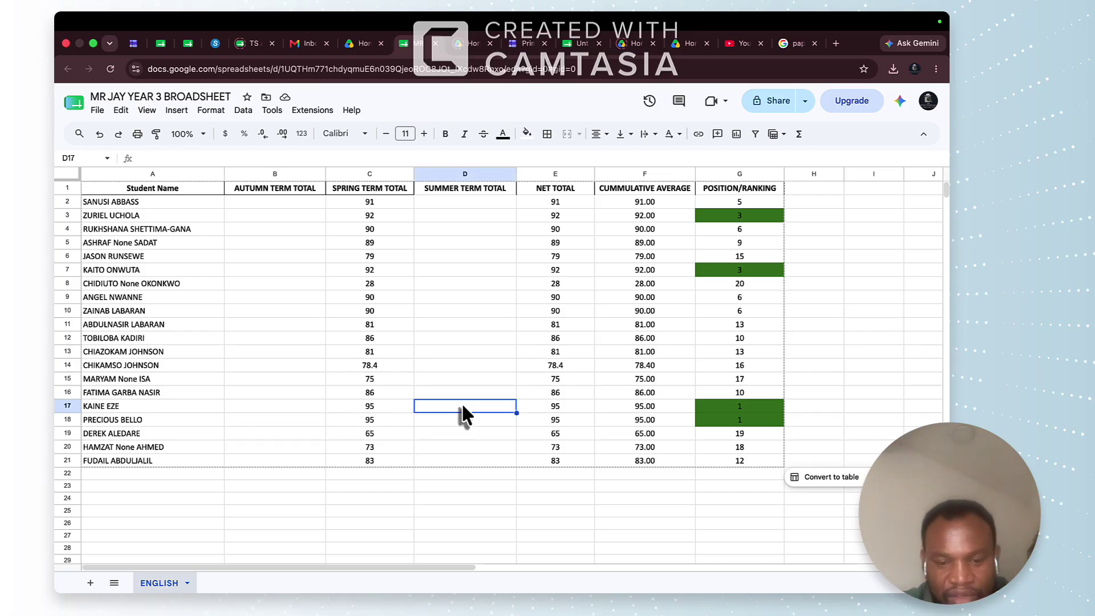
{"action": "type", "text": "60"}
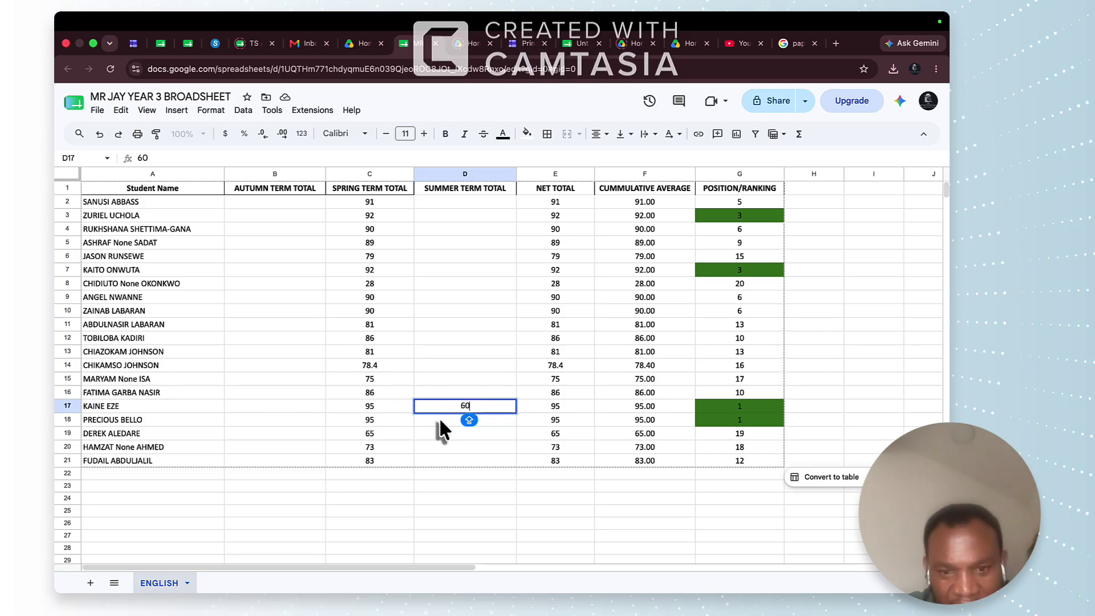
{"action": "left_click", "coordinate": [457, 436]}
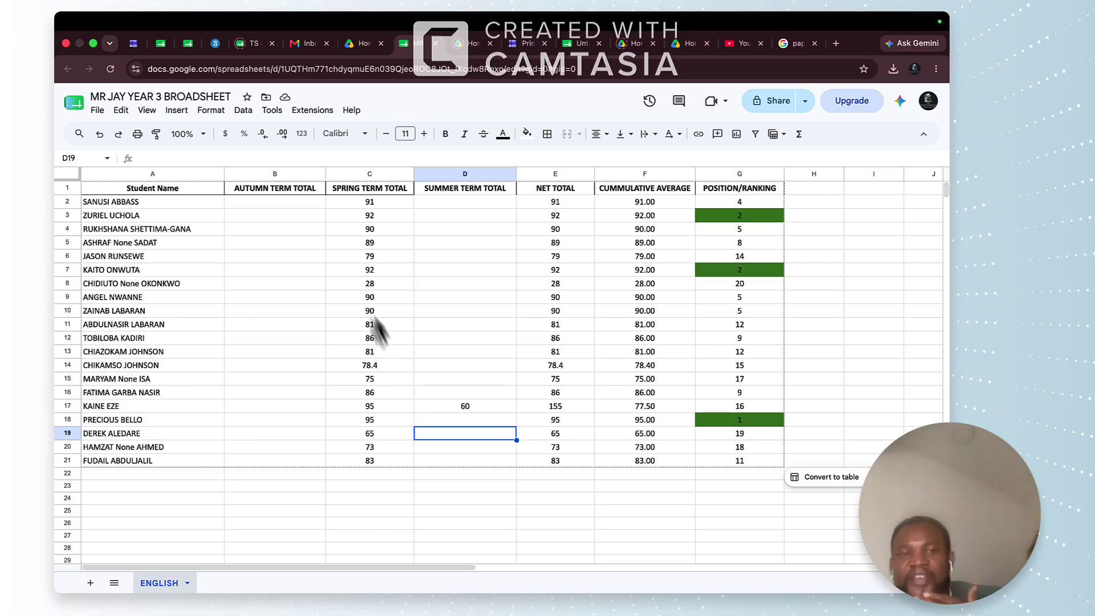
- Enter test summer term totals of 60, 89, 90, 45, 100 and 98 in cells D2 to D7
{"action": "left_click", "coordinate": [462, 204]}
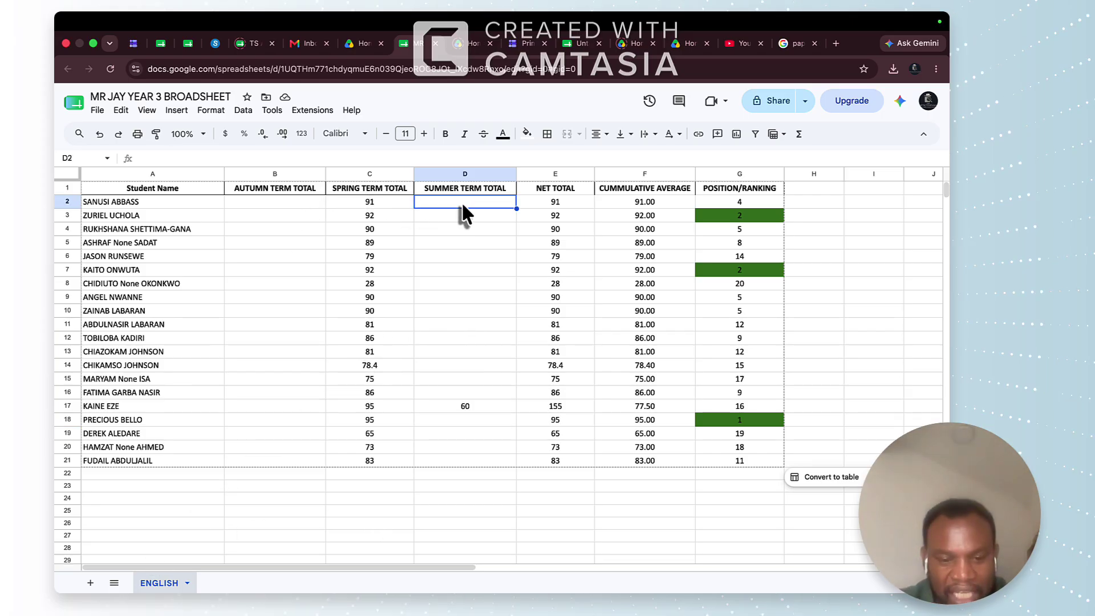
{"action": "type", "text": "60"}
{"action": "key", "text": "Return"}
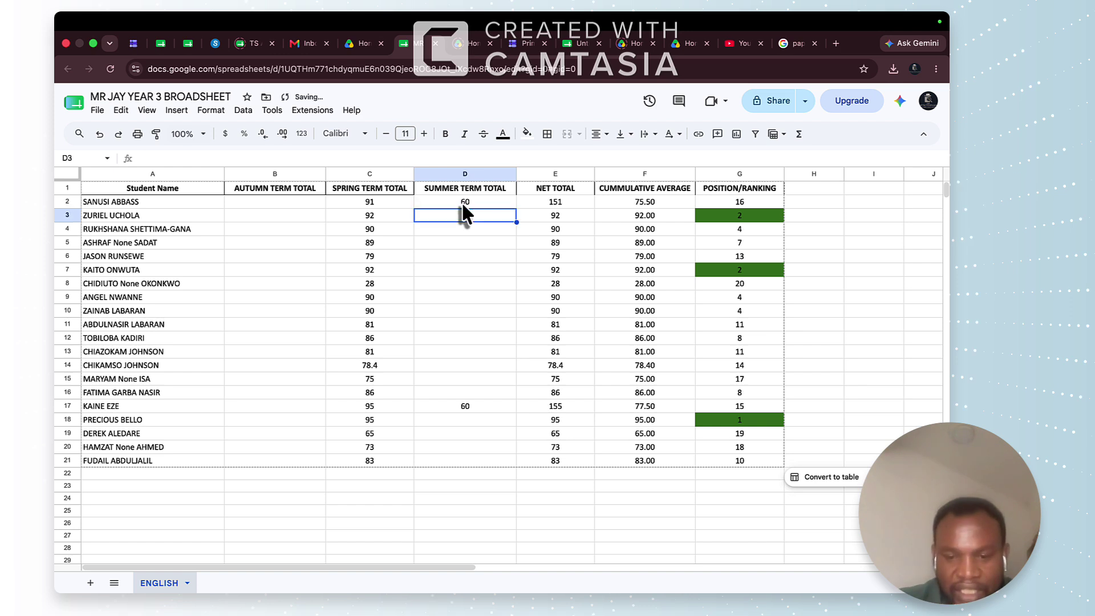
{"action": "type", "text": "89"}
{"action": "key", "text": "Return"}
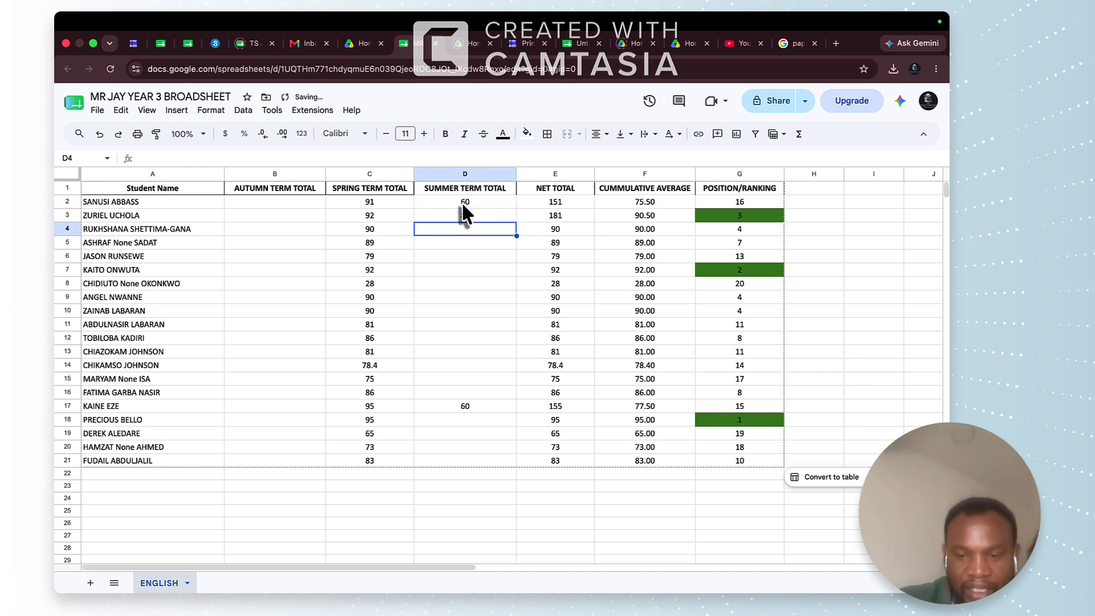
{"action": "type", "text": "90"}
{"action": "key", "text": "Return"}
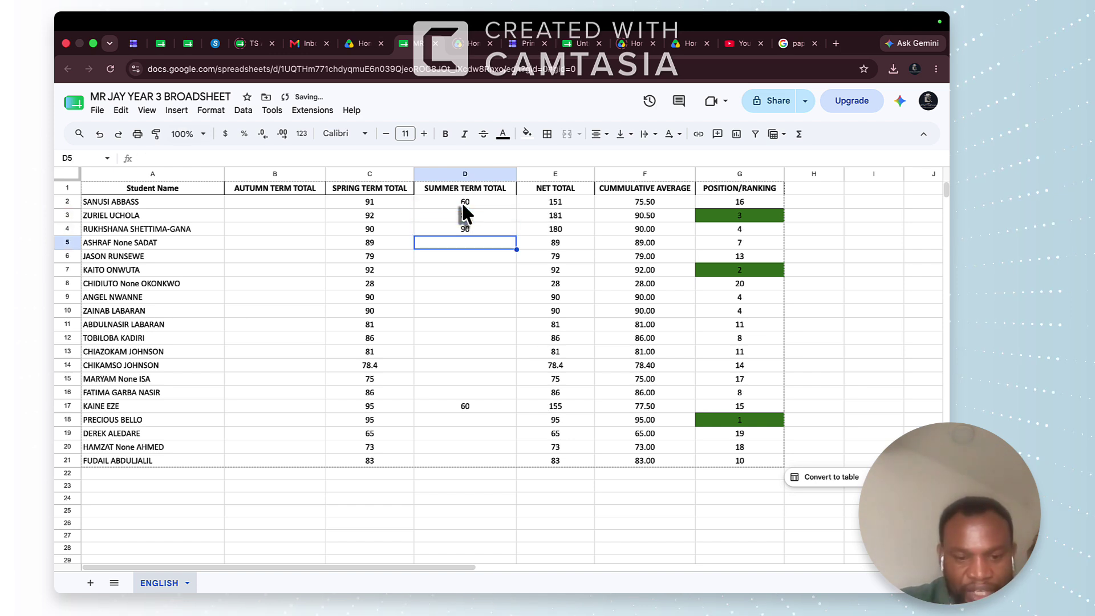
{"action": "type", "text": "45"}
{"action": "key", "text": "Return"}
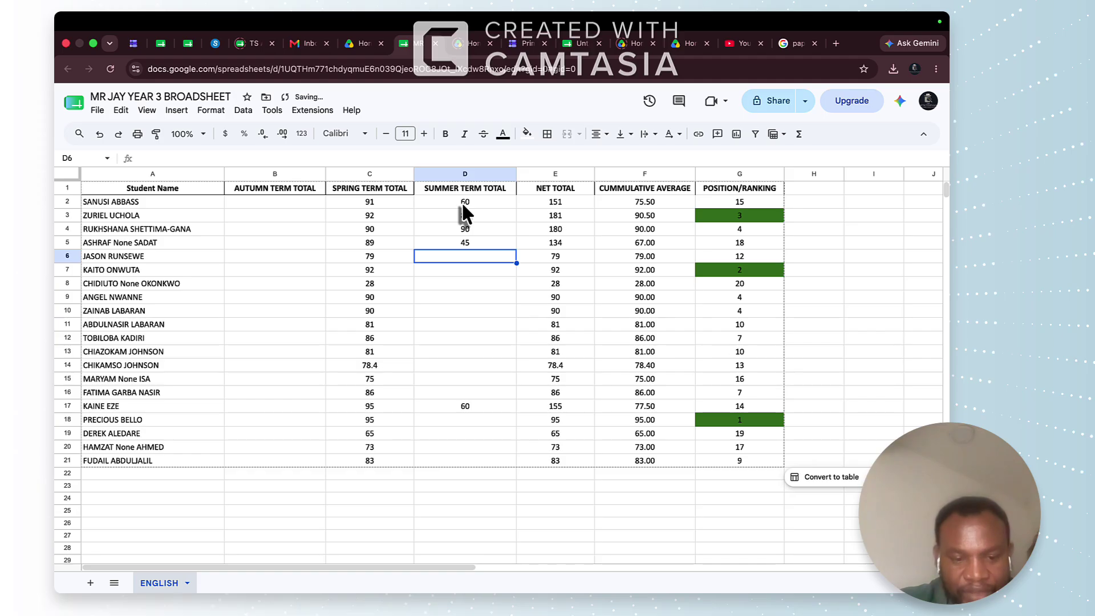
{"action": "type", "text": "100"}
{"action": "key", "text": "Return"}
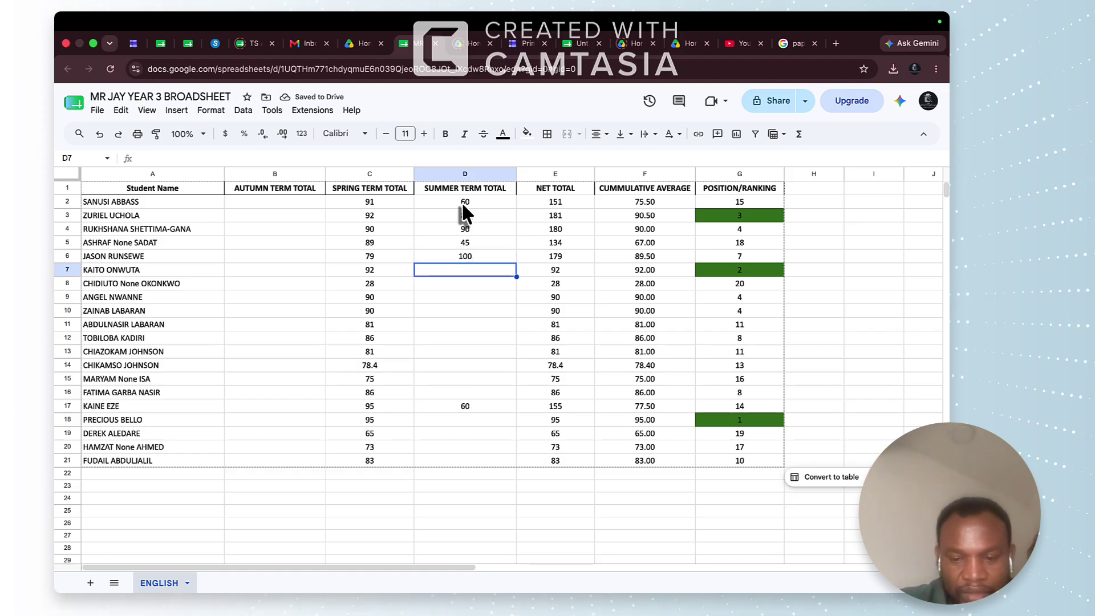
{"action": "type", "text": "98"}
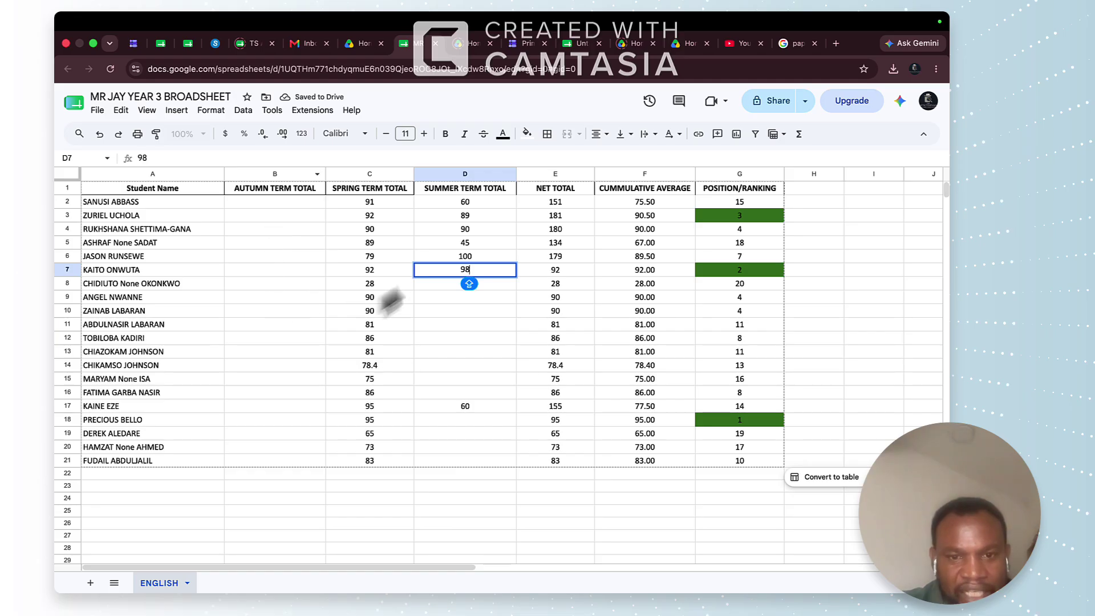
- Enter test autumn term totals of 76, 77, 79 and 86 in cells B9 to B12
{"action": "left_click", "coordinate": [293, 299]}
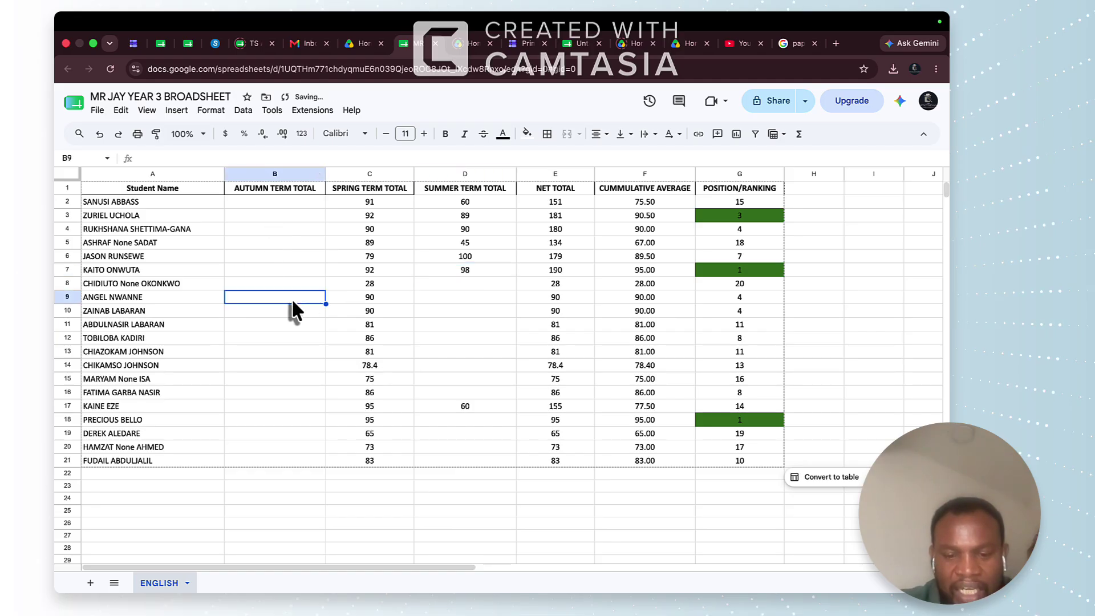
{"action": "type", "text": "76"}
{"action": "key", "text": "Return"}
{"action": "type", "text": "77"}
{"action": "key", "text": "Return"}
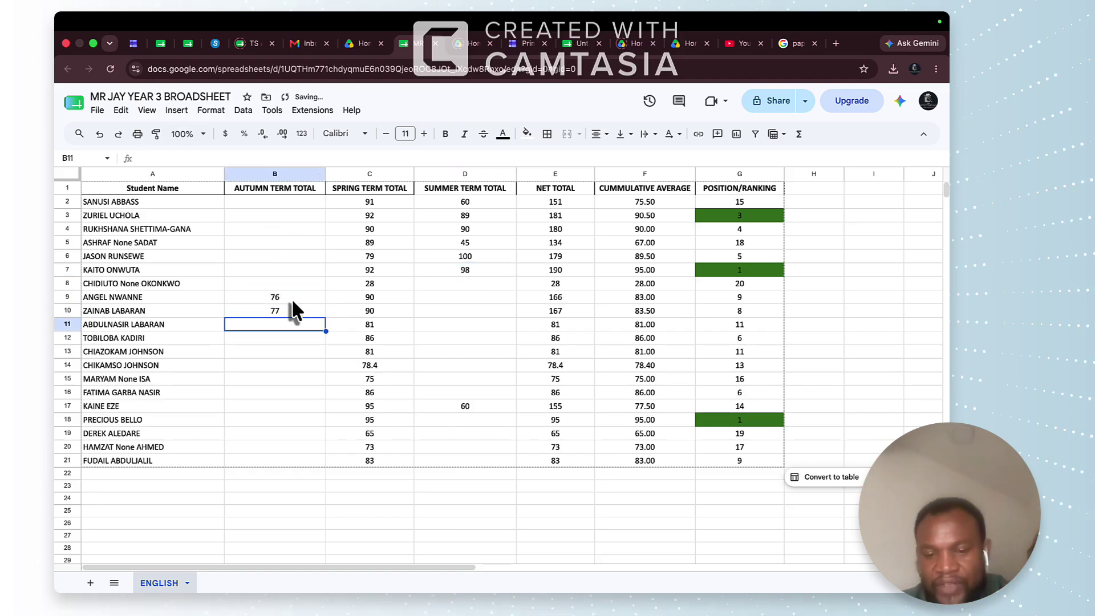
{"action": "type", "text": "79"}
{"action": "key", "text": "Return"}
{"action": "type", "text": "86"}
{"action": "key", "text": "Return"}
{"action": "key", "text": "Down"}
{"action": "key", "text": "Down"}
{"action": "key", "text": "Down"}
{"action": "key", "text": "Down"}
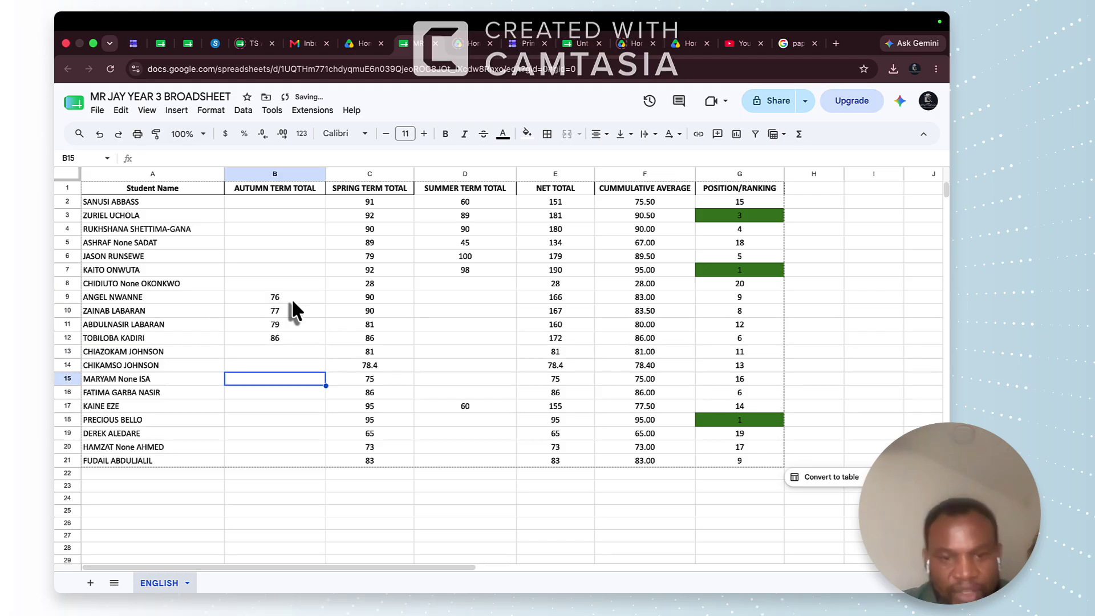
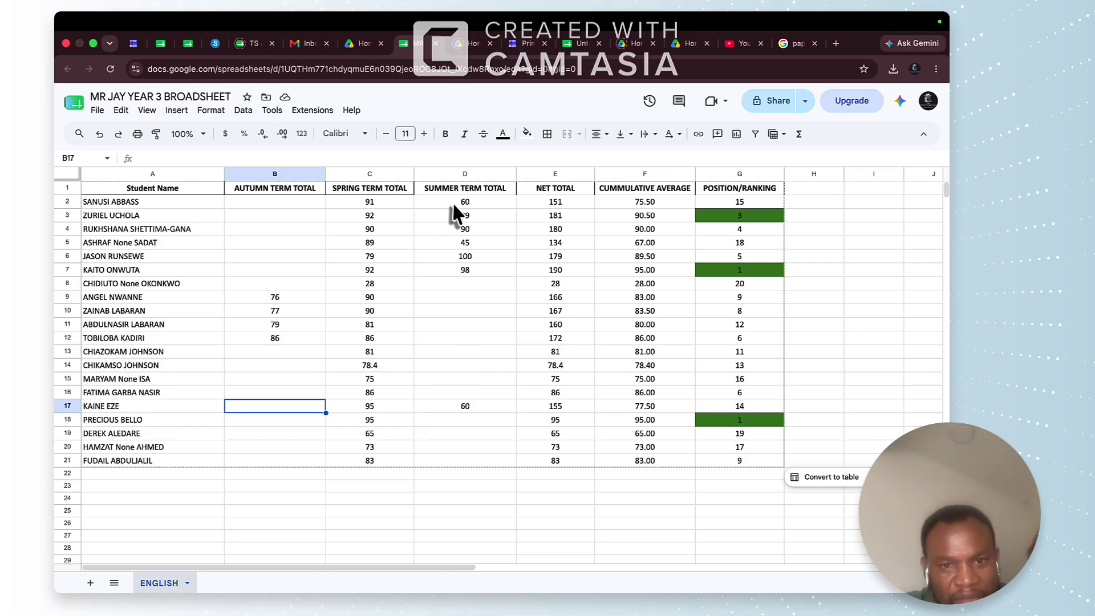
- Clear the test scores from the summer term range D2:D18 and the autumn term range B8:B14
{"action": "left_click_drag", "start_coordinate": [459, 203], "coordinate": [456, 420]}
{"action": "key", "text": "Delete"}
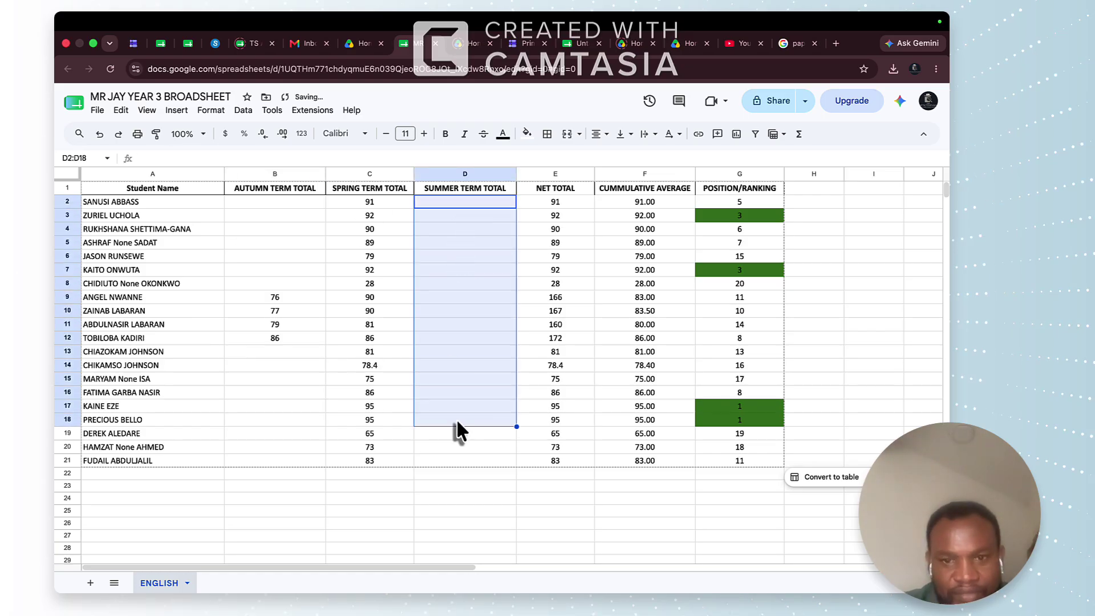
{"action": "left_click_drag", "start_coordinate": [290, 284], "coordinate": [286, 362]}
{"action": "key", "text": "Delete"}
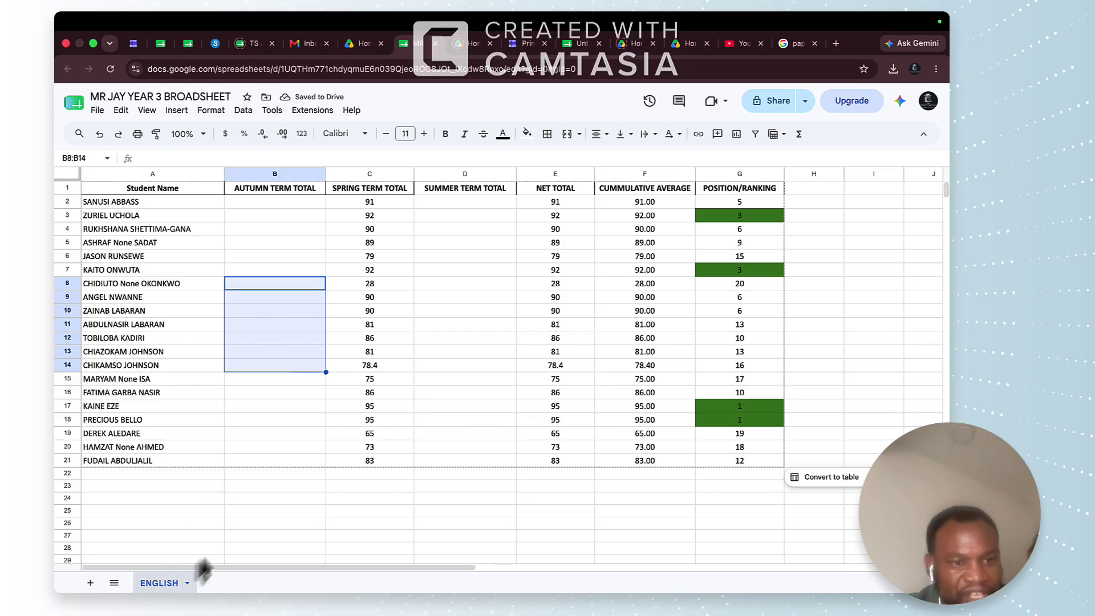
- Duplicate the ENGLISH sheet and rename the copy VERBAL REASONING
{"action": "right_click", "coordinate": [162, 583]}
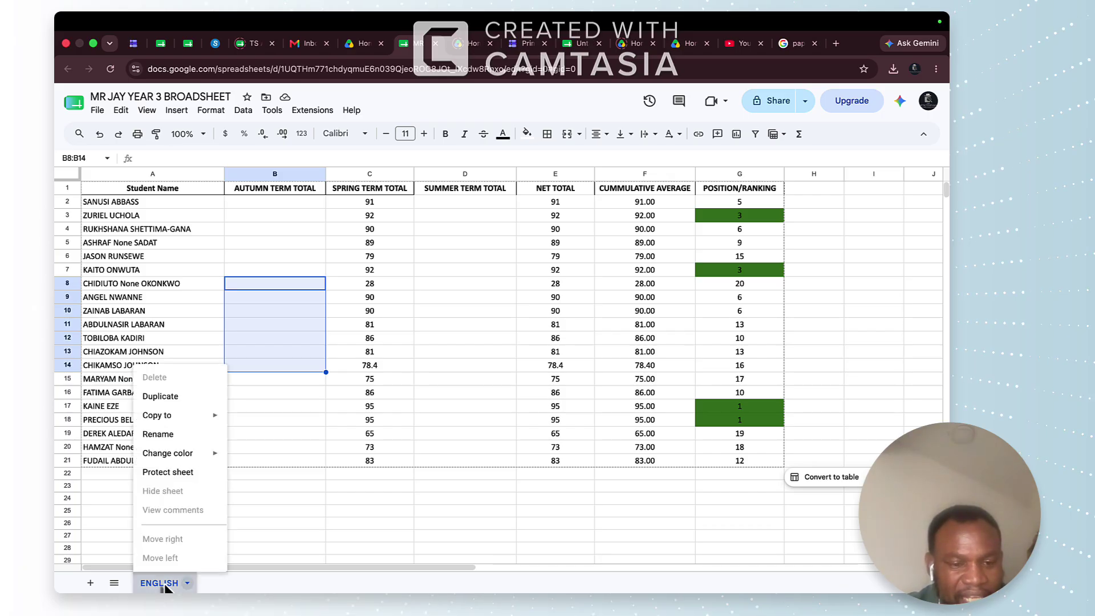
{"action": "left_click", "coordinate": [166, 399]}
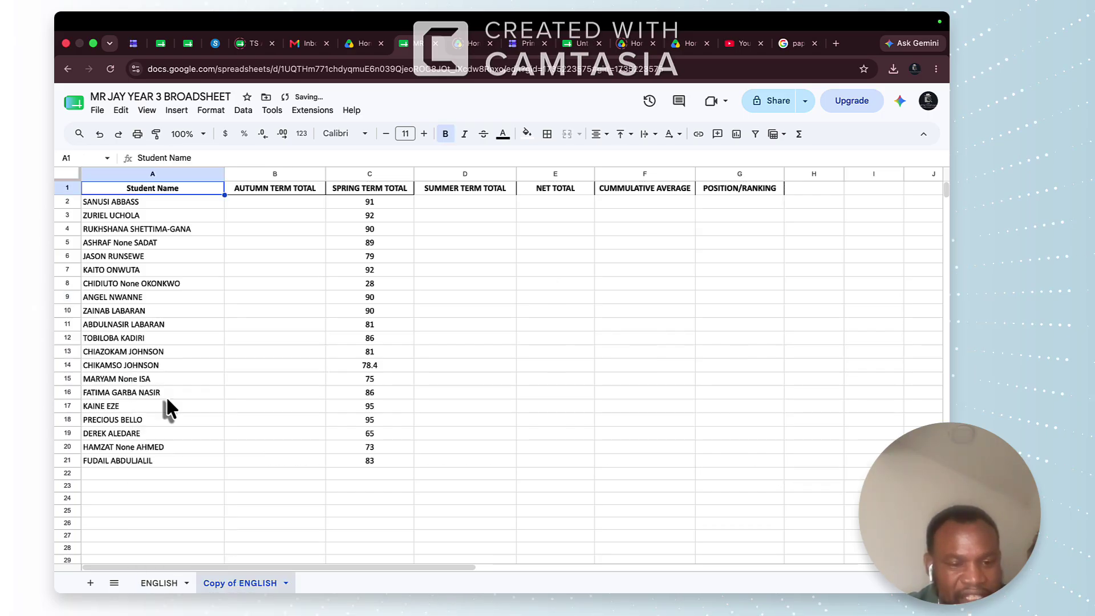
{"action": "right_click", "coordinate": [249, 587]}
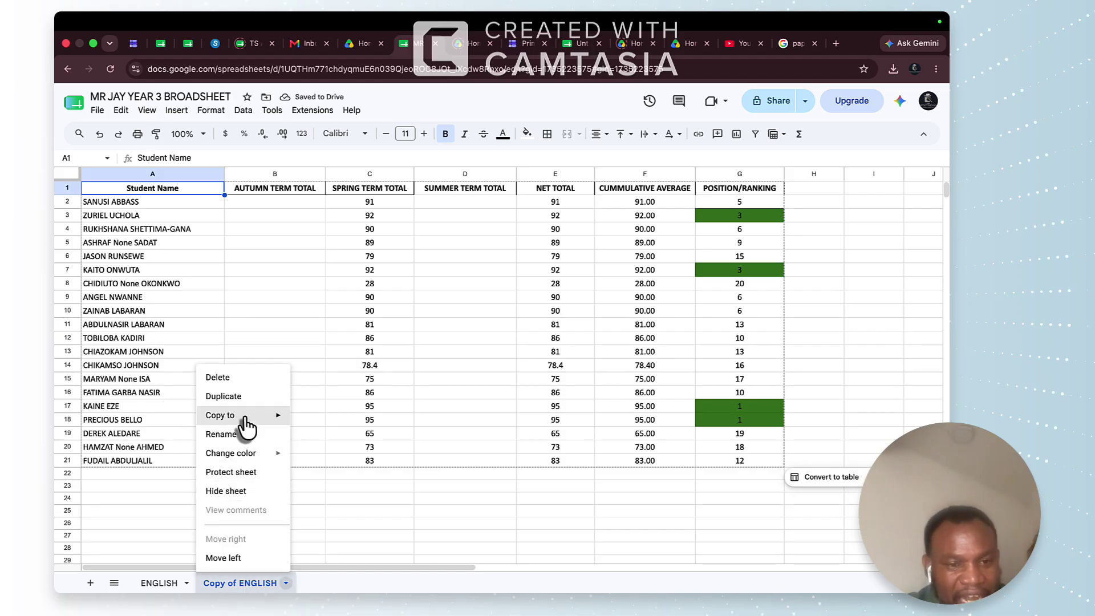
{"action": "left_click", "coordinate": [230, 434]}
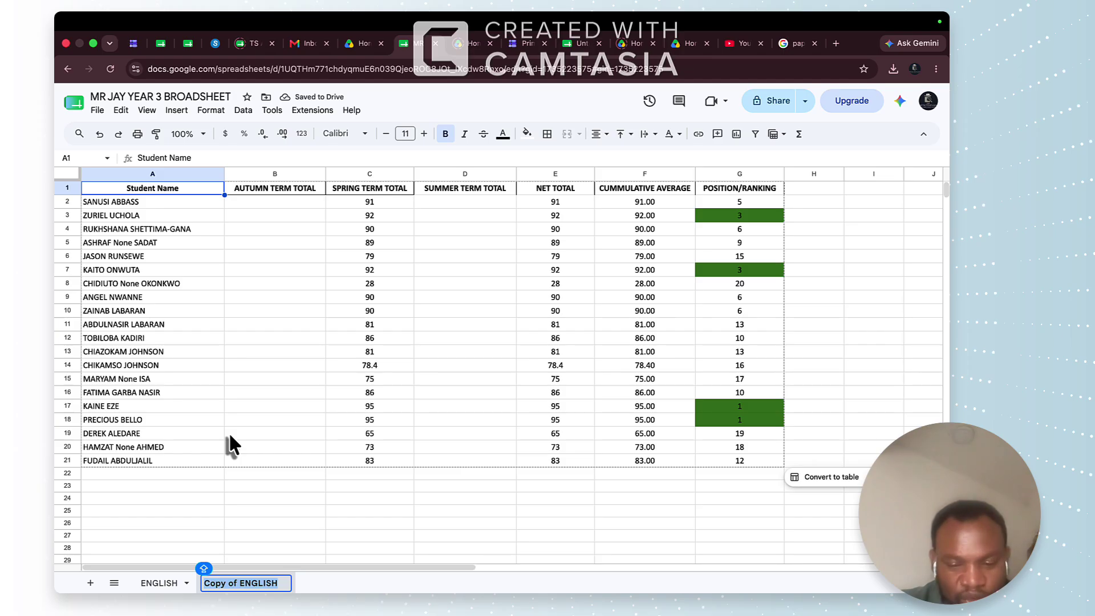
{"action": "type", "text": "VERBA"}
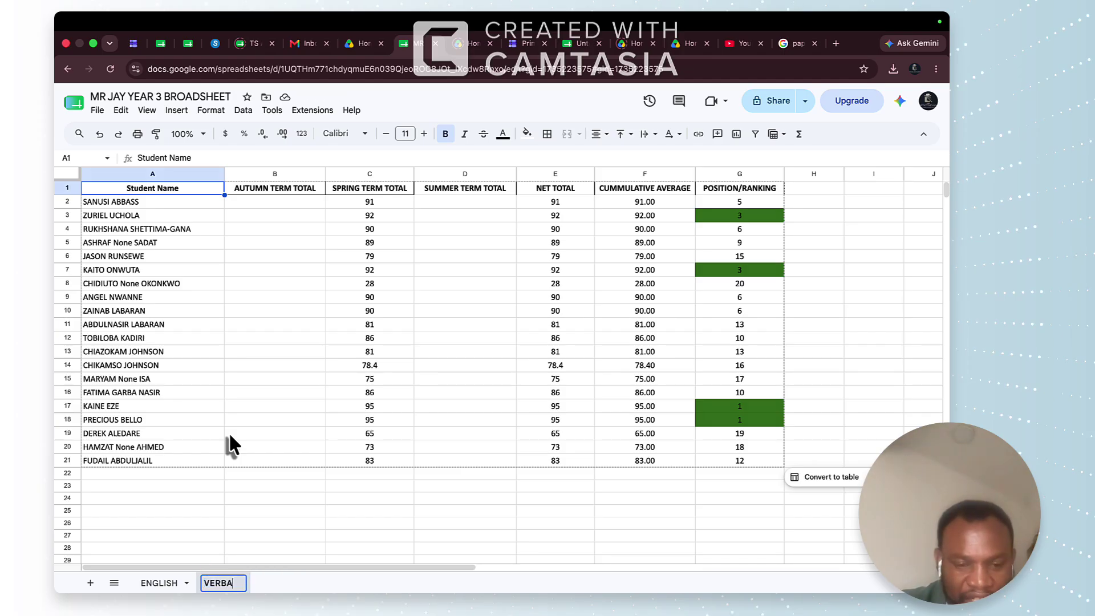
{"action": "type", "text": "L REAS"}
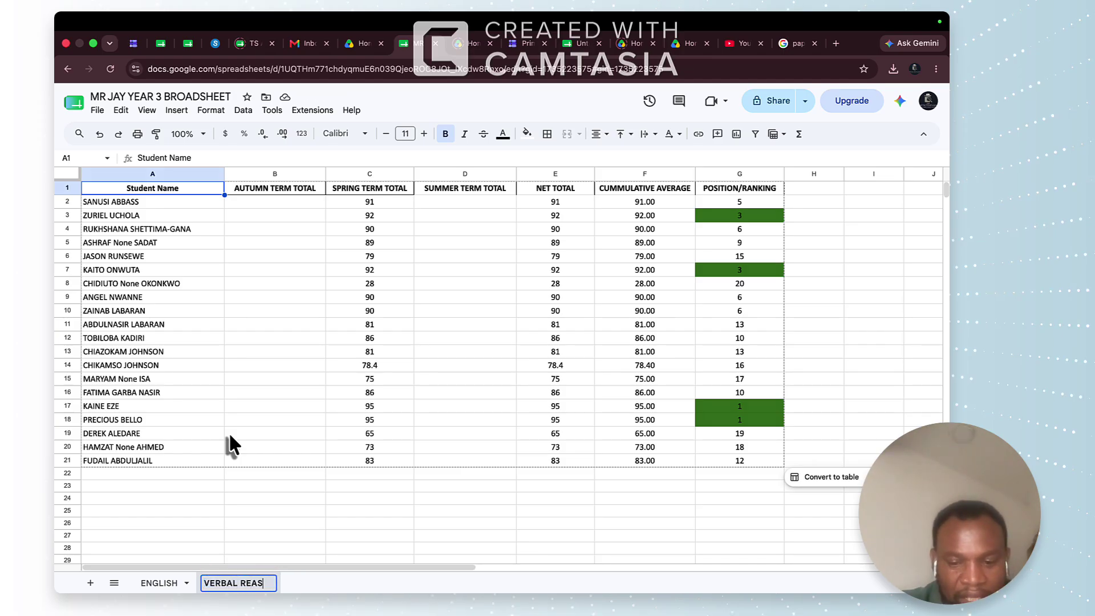
{"action": "type", "text": "ONING"}
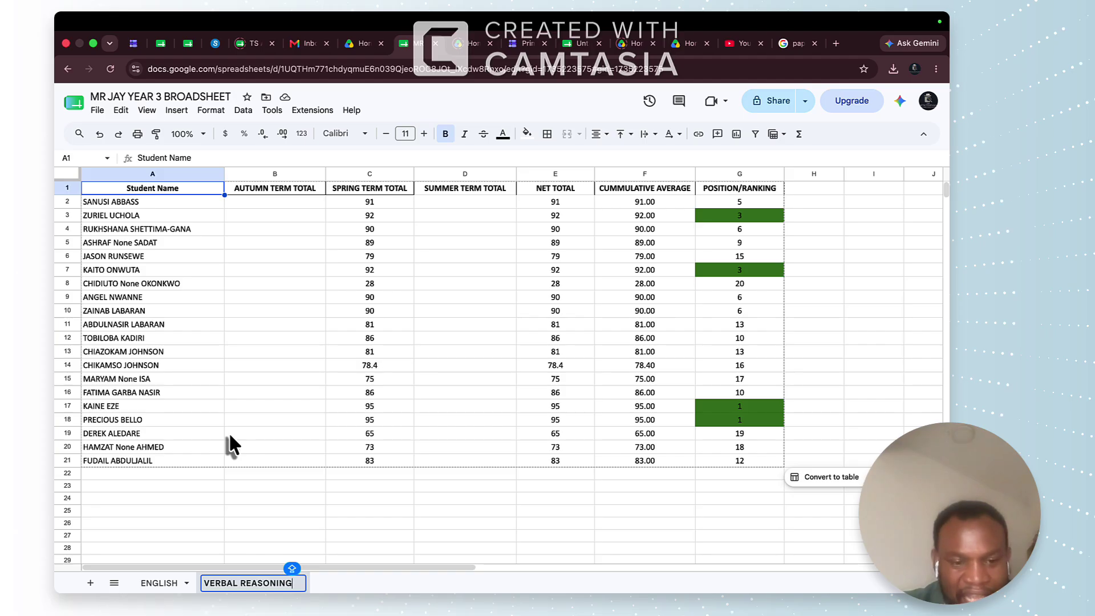
{"action": "key", "text": "Return"}
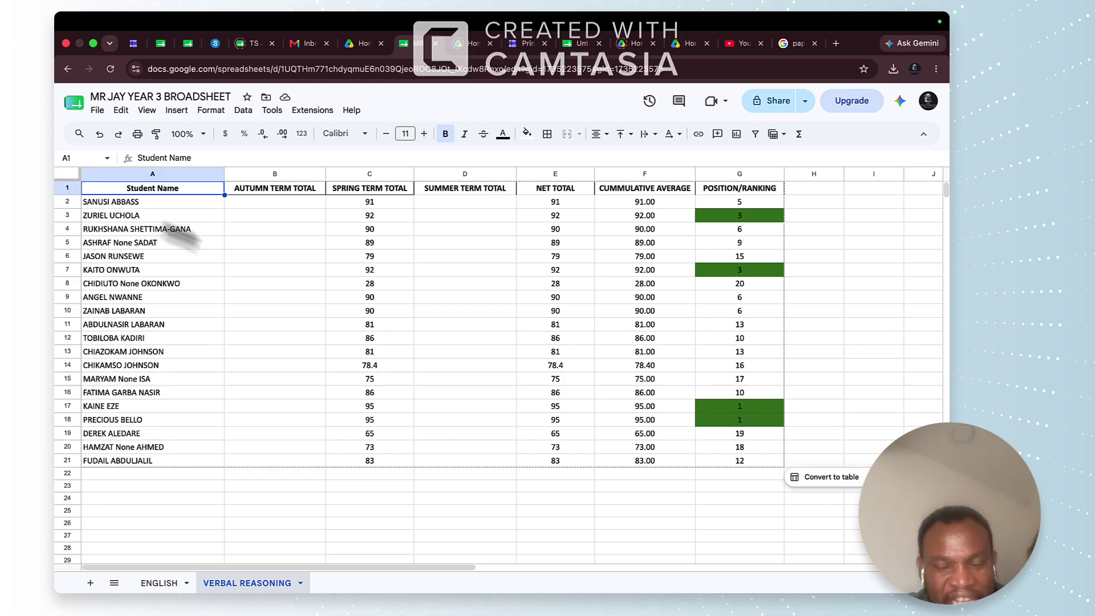
- Switch to the Slate school portal and open the Subject Performance Report form from the Learning section's reports
{"action": "mouse_move", "coordinate": [593, 567]}
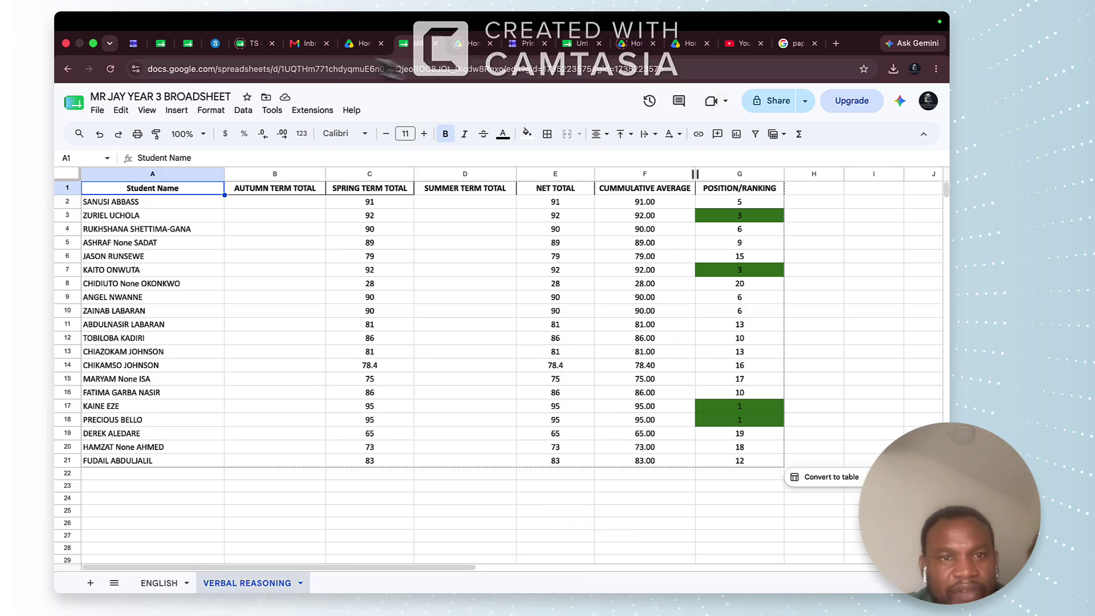
{"action": "left_click", "coordinate": [217, 44]}
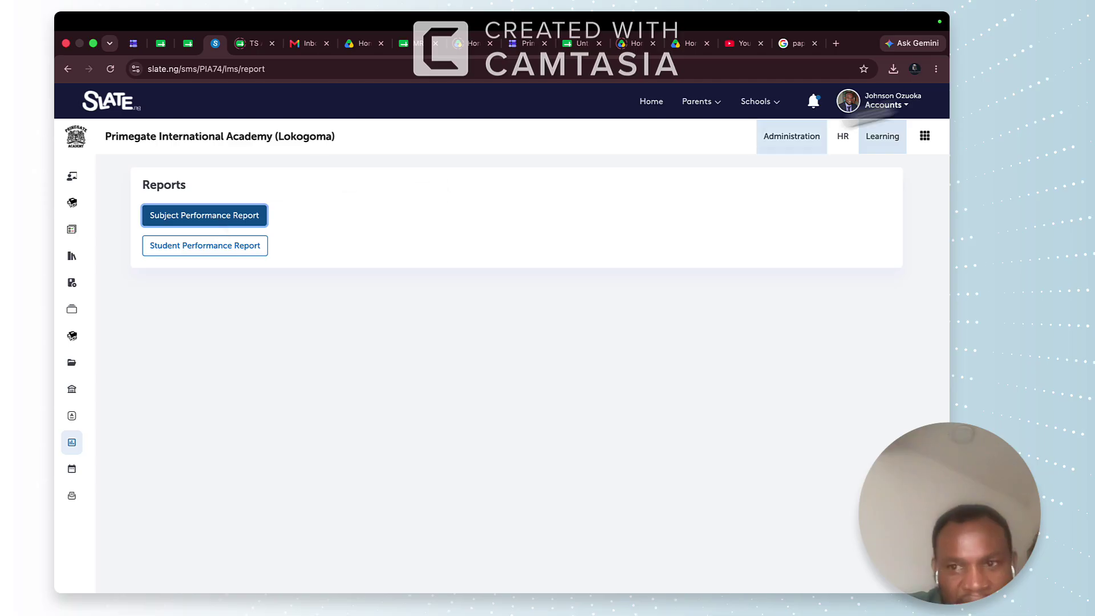
{"action": "left_click", "coordinate": [886, 142]}
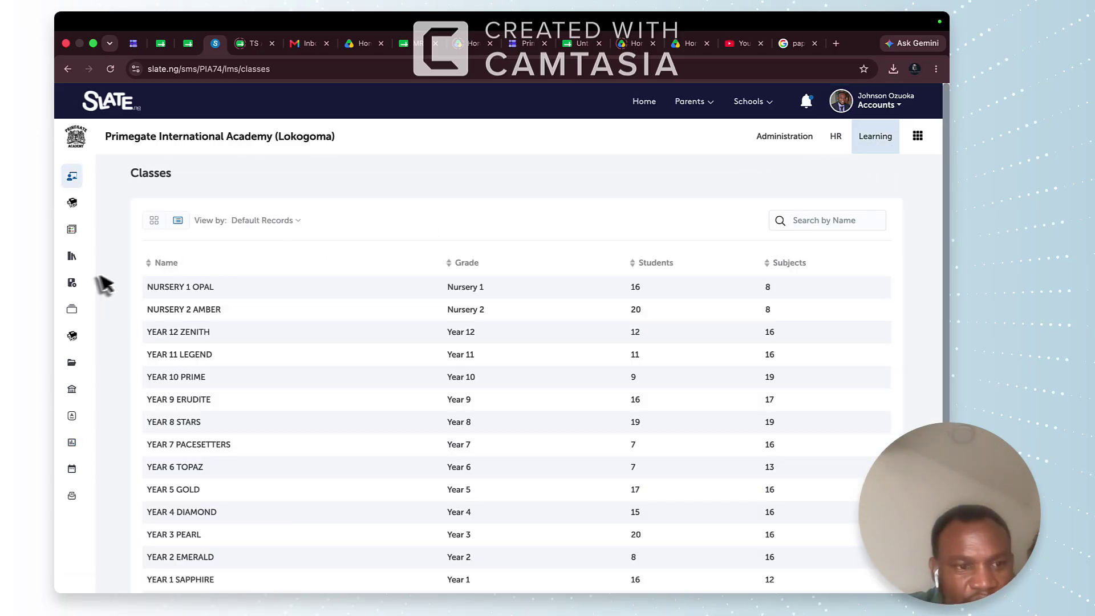
{"action": "mouse_move", "coordinate": [73, 292]}
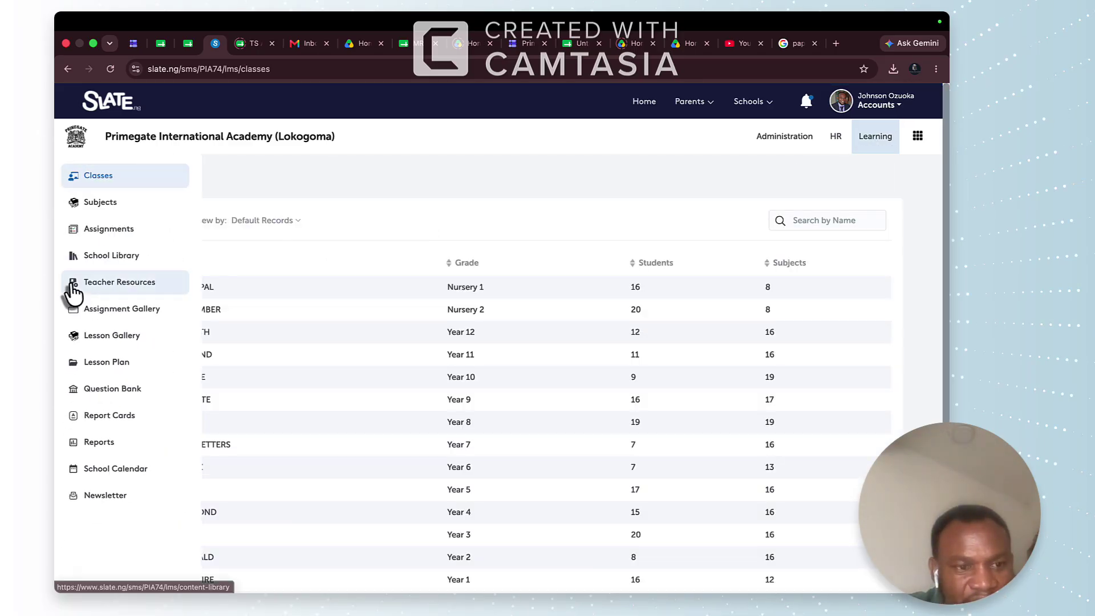
{"action": "left_click", "coordinate": [101, 445]}
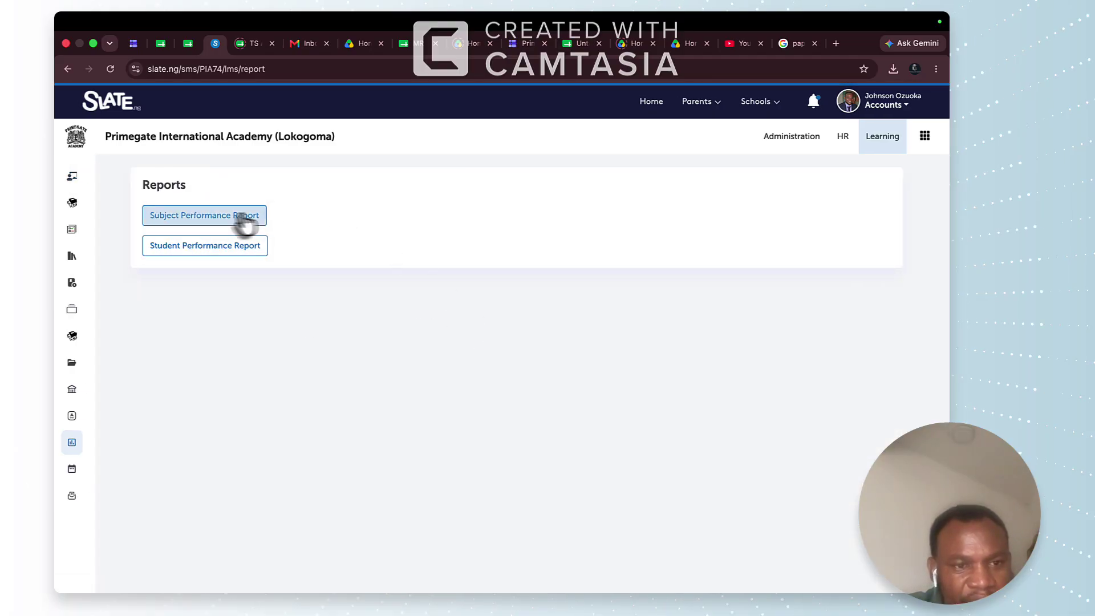
{"action": "left_click", "coordinate": [201, 216]}
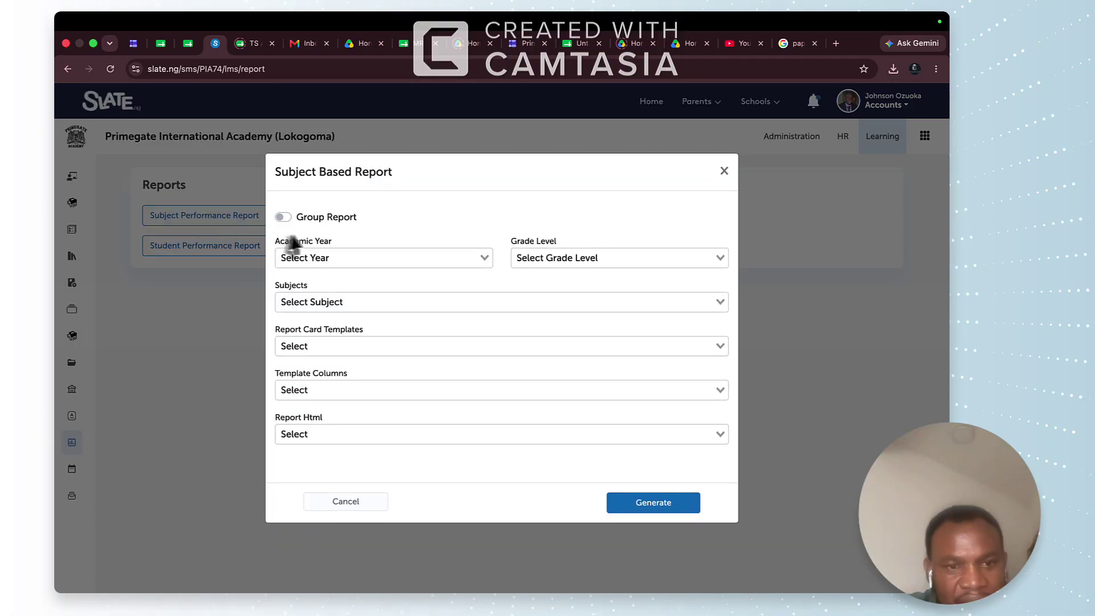
- Set the report's academic year to 2025/2026 and its grade level to Year 3
{"action": "left_click", "coordinate": [331, 257]}
{"action": "left_click", "coordinate": [319, 280]}
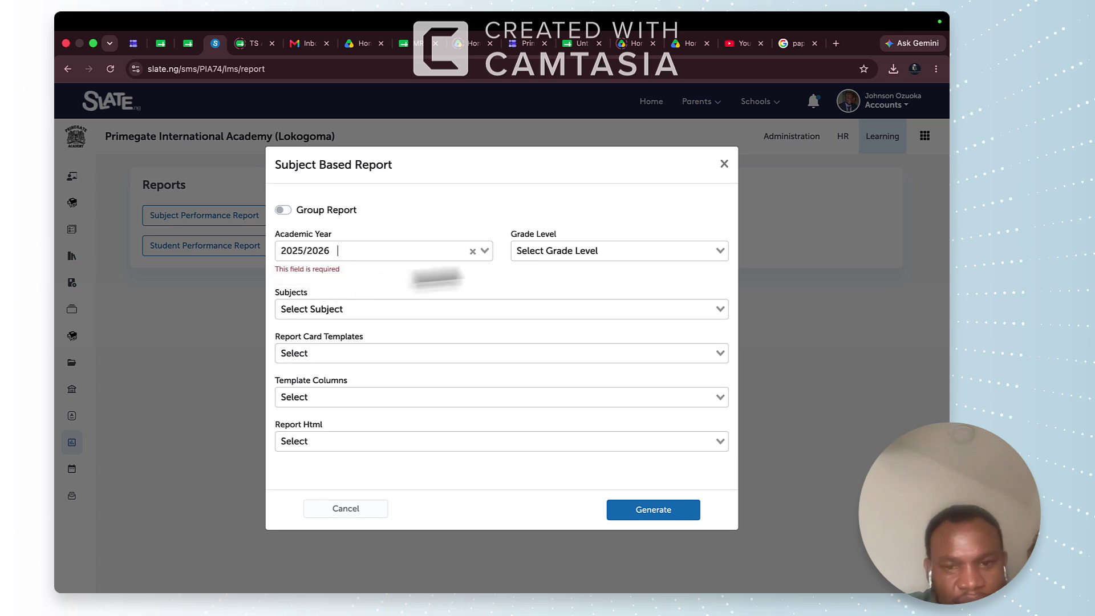
{"action": "left_click", "coordinate": [586, 252]}
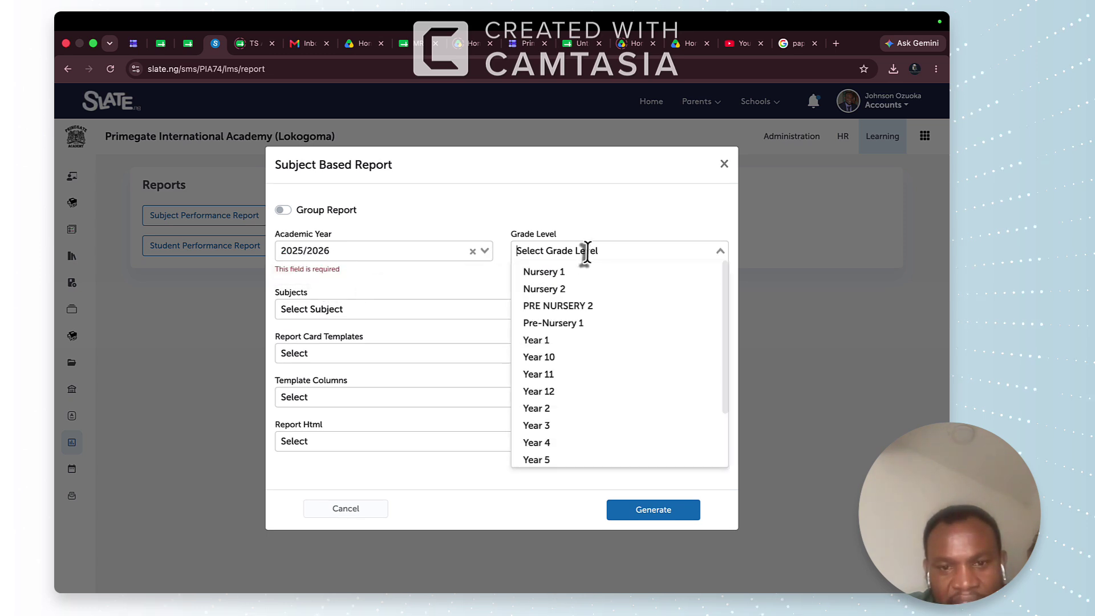
{"action": "left_click", "coordinate": [540, 427]}
- Choose the subject Verbal and Non Verbal Reasoning - Ver 721 and the report card template 2025/2026 CA CHART
{"action": "left_click", "coordinate": [308, 308]}
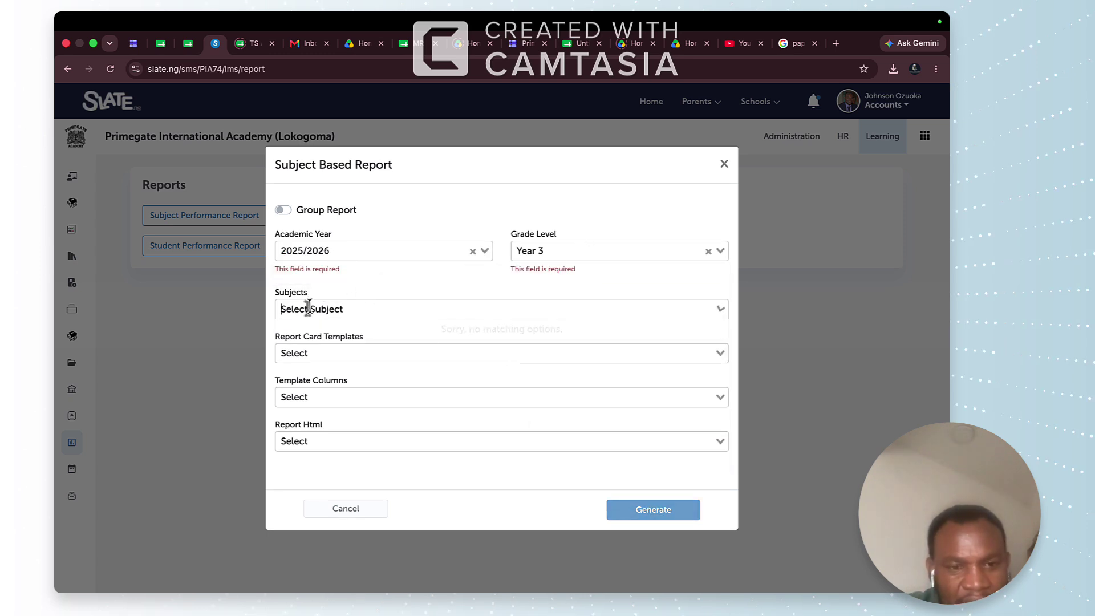
{"action": "type", "text": "VER"}
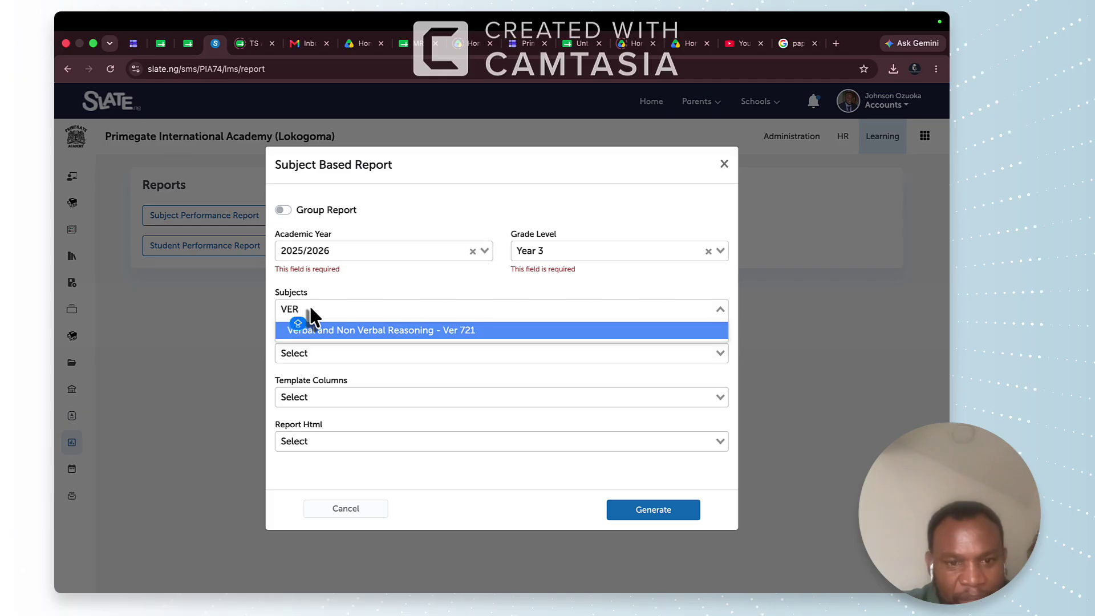
{"action": "left_click", "coordinate": [374, 331]}
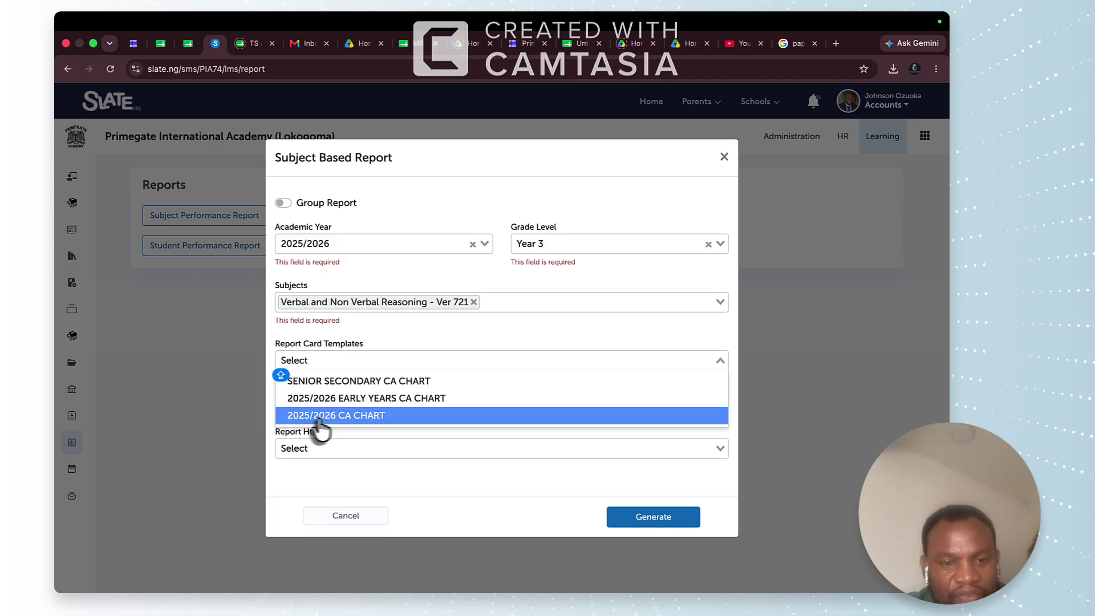
{"action": "left_click", "coordinate": [364, 417]}
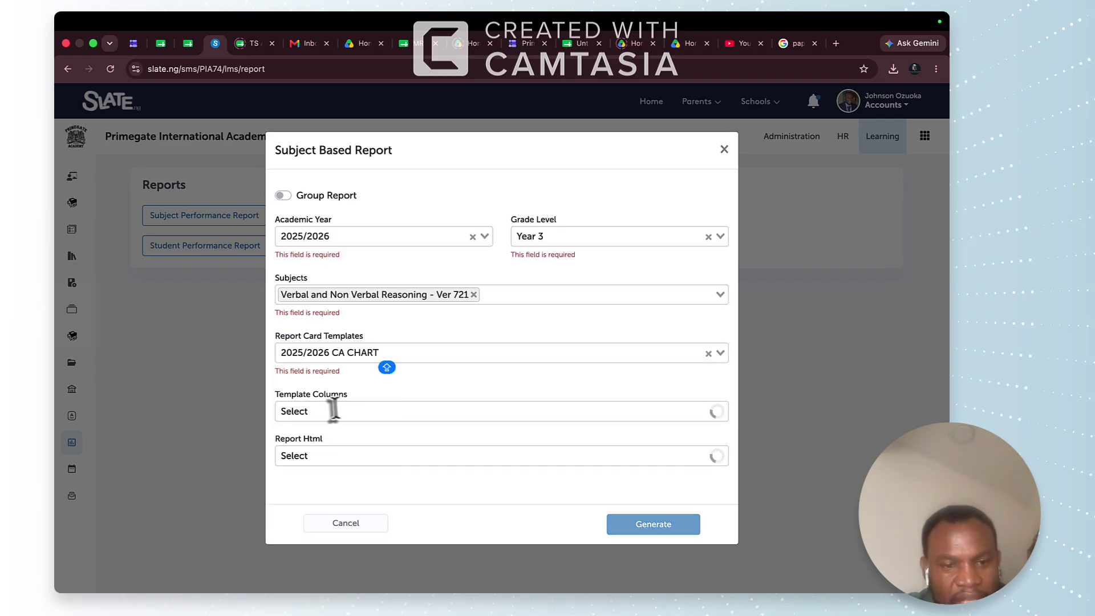
- Set the template column to TERM 2 TOTAL and the report HTML to Primary Term 2 (EOT), and generate the subject report
{"action": "left_click", "coordinate": [329, 411]}
{"action": "scroll", "coordinate": [329, 488], "scroll_direction": "down", "scroll_amount": 2}
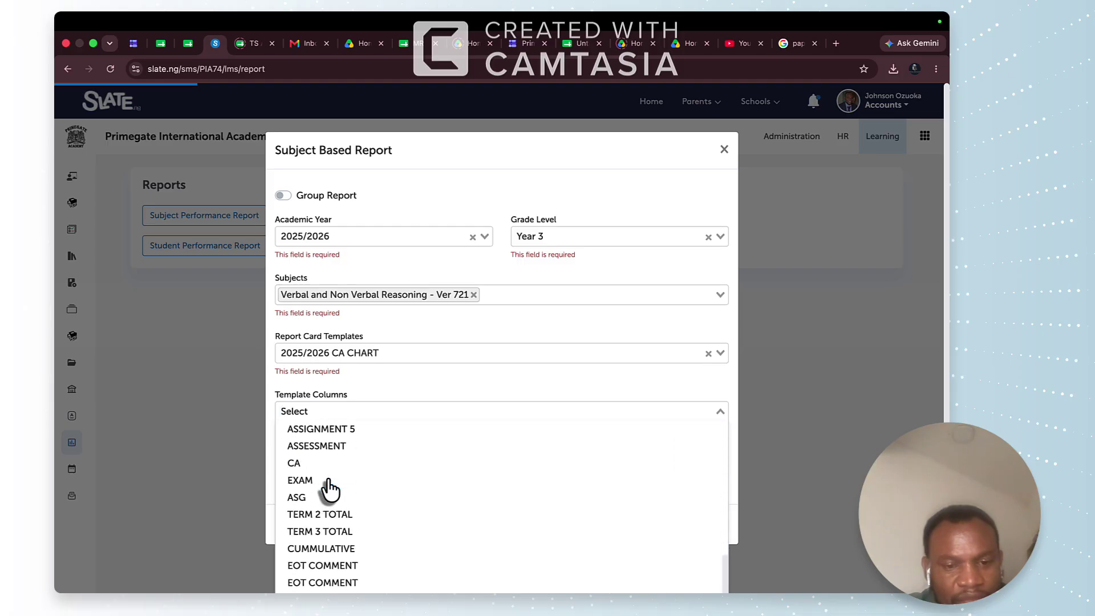
{"action": "scroll", "coordinate": [329, 489], "scroll_direction": "up", "scroll_amount": 1}
{"action": "scroll", "coordinate": [329, 489], "scroll_direction": "down", "scroll_amount": 2}
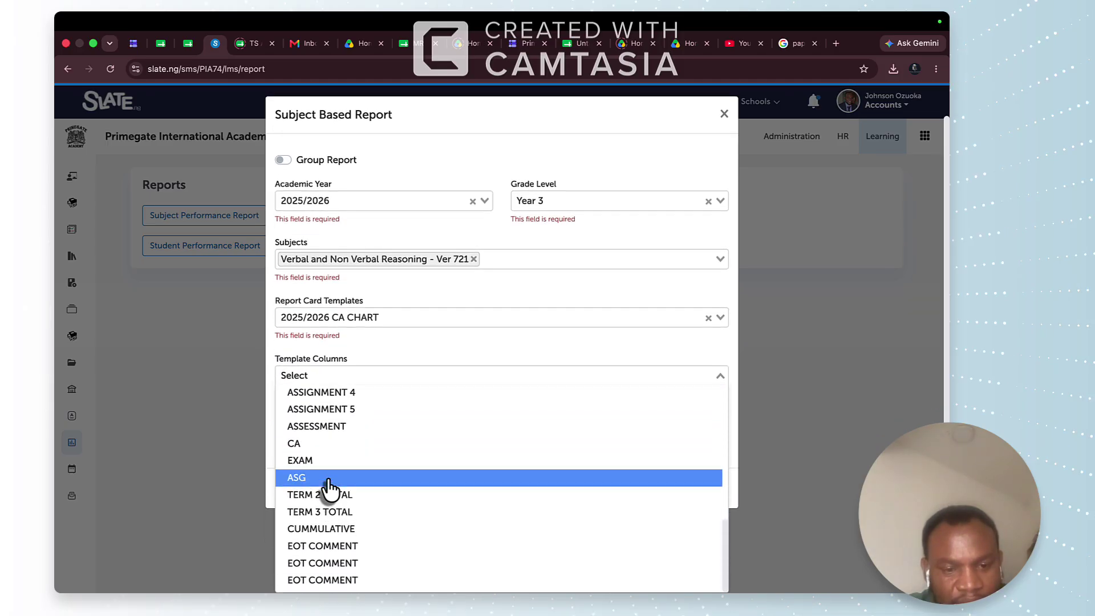
{"action": "left_click", "coordinate": [335, 494]}
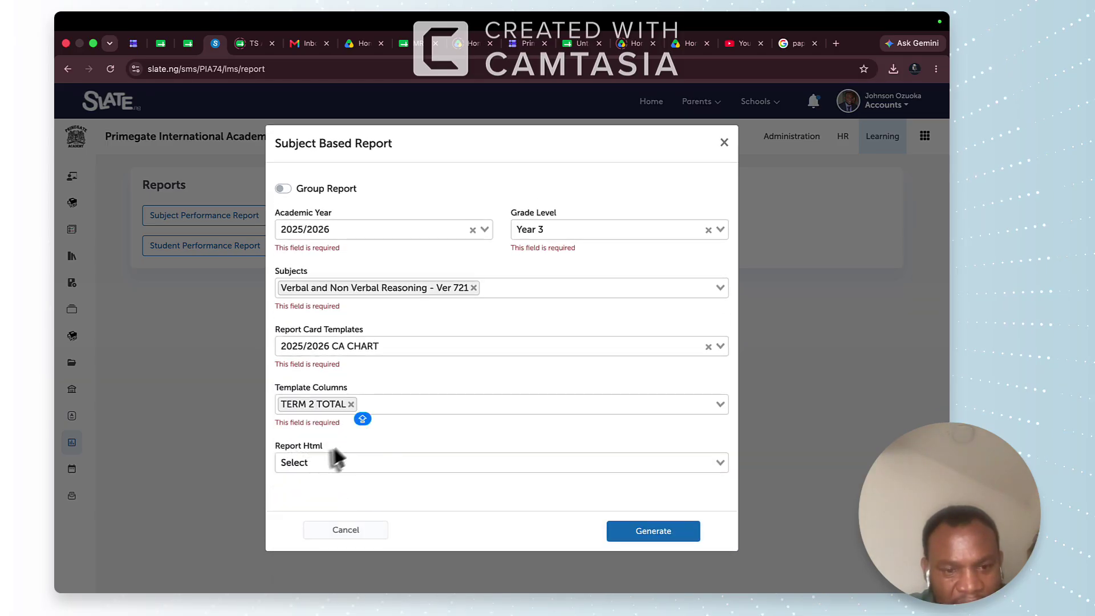
{"action": "left_click", "coordinate": [316, 462]}
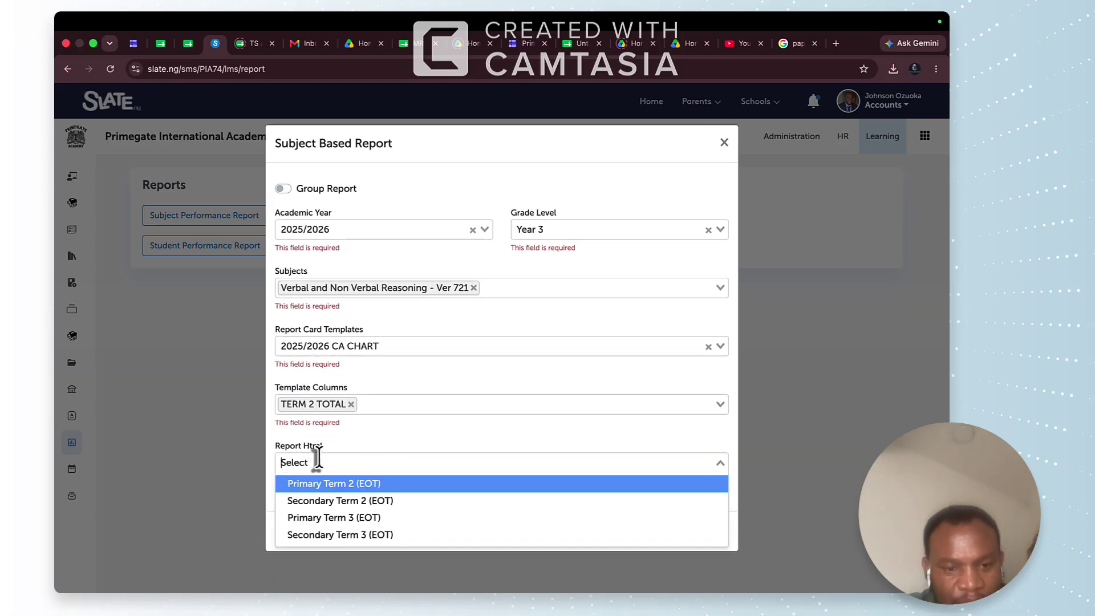
{"action": "left_click", "coordinate": [346, 485]}
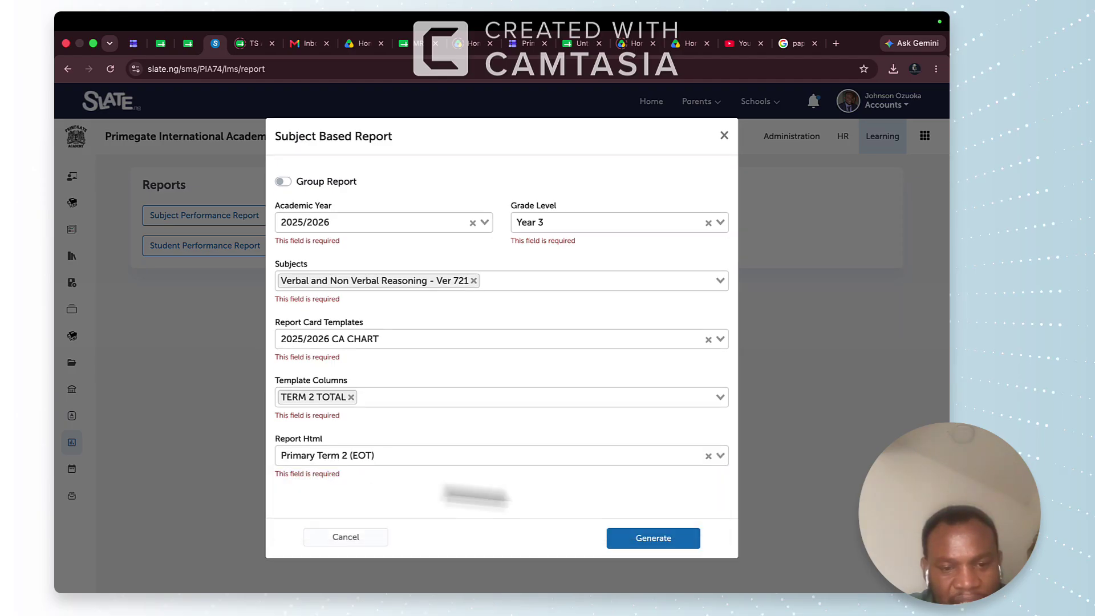
{"action": "left_click", "coordinate": [638, 539]}
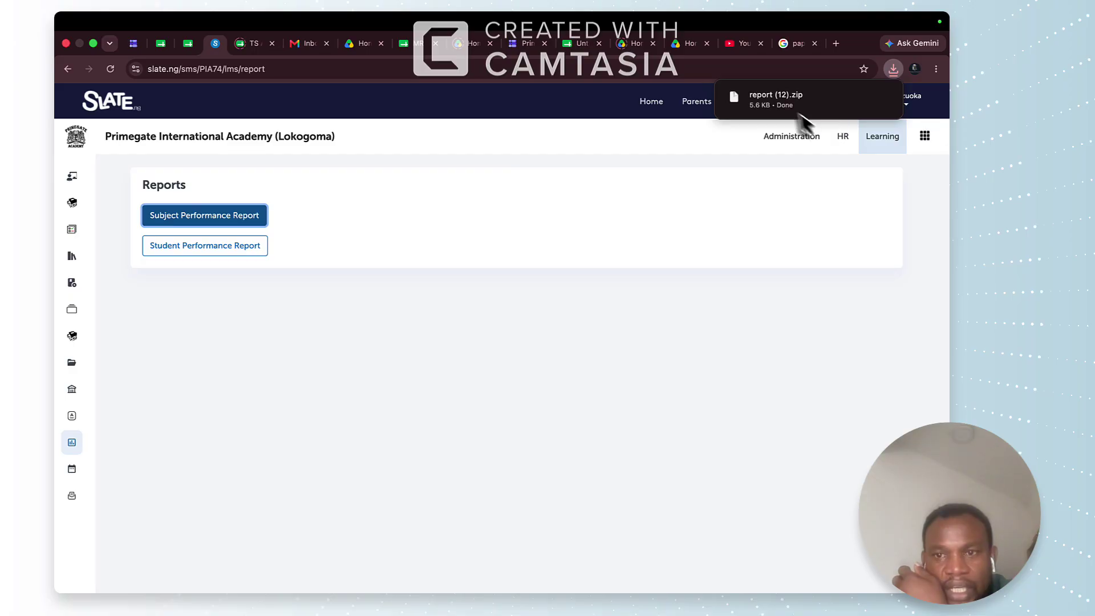
- Open the downloaded Verbal and Non Verbal Reasoning report in Excel, make its window full screen and widen the Student Name column
{"action": "left_click", "coordinate": [786, 98]}
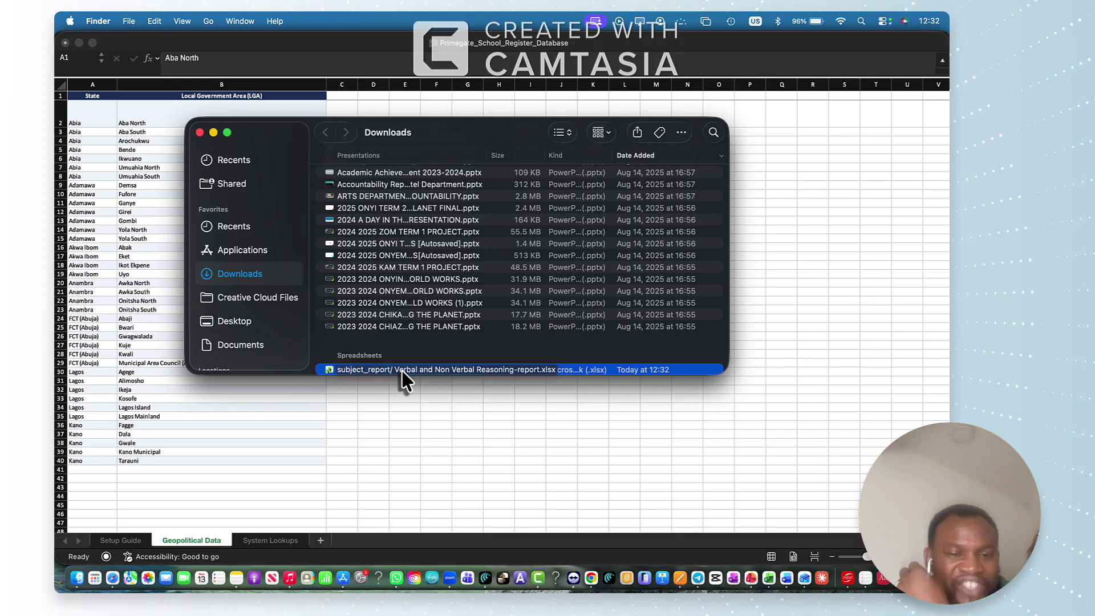
{"action": "key", "text": "super+w"}
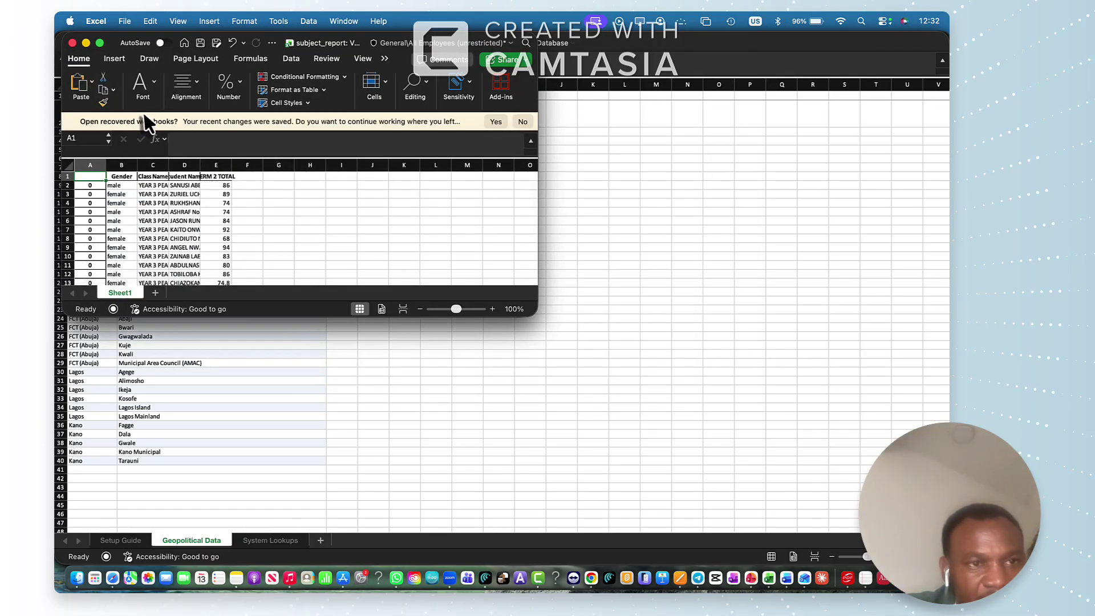
{"action": "mouse_move", "coordinate": [99, 45]}
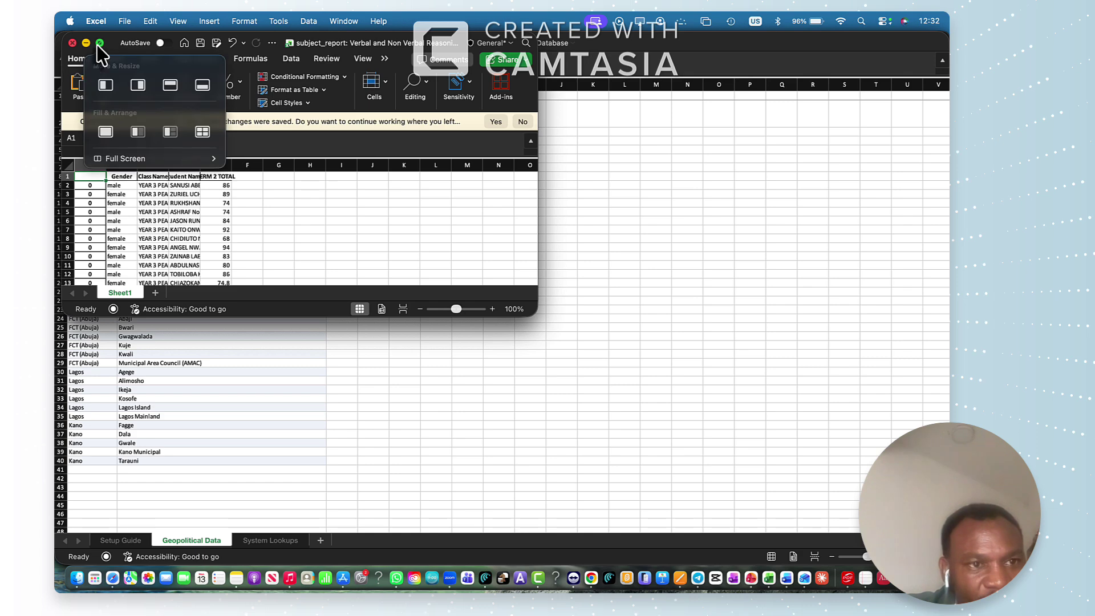
{"action": "left_click", "coordinate": [100, 42]}
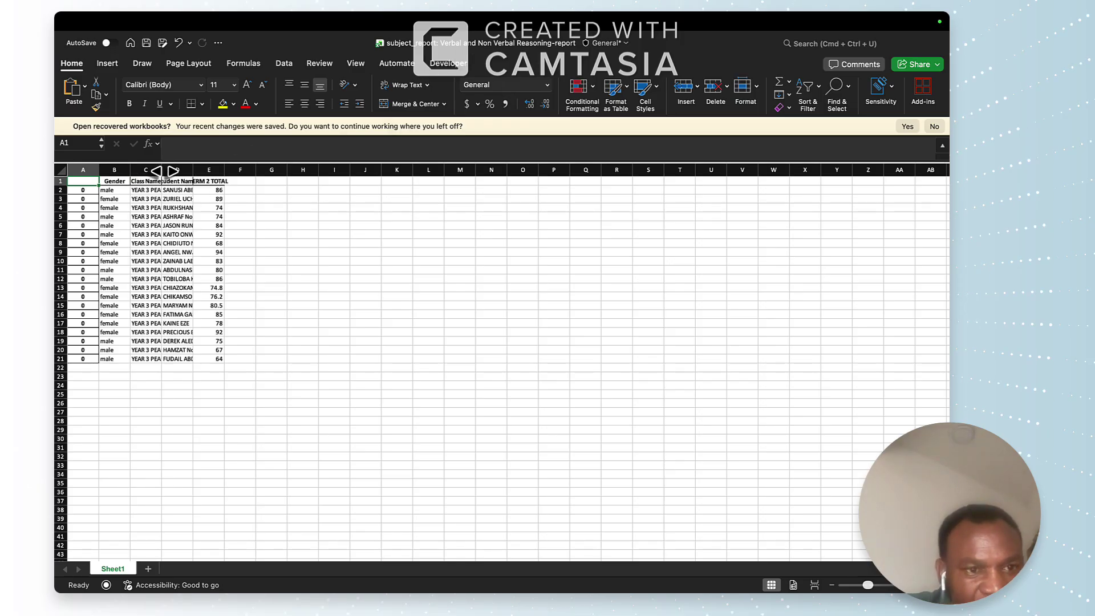
{"action": "left_click_drag", "start_coordinate": [192, 170], "coordinate": [277, 171]}
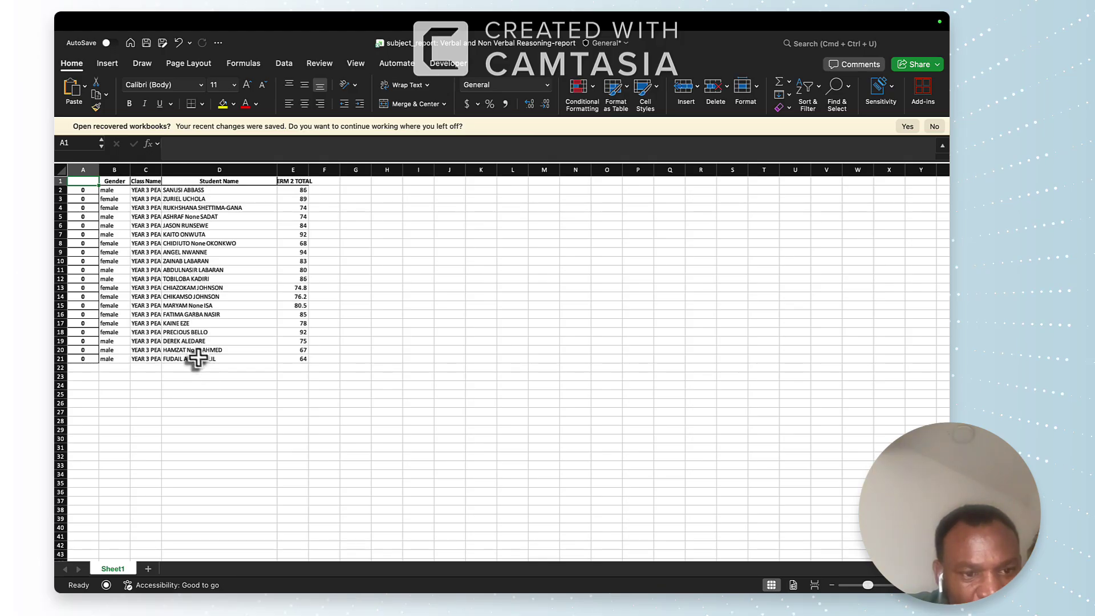
- Return to the MR JAY YEAR 3 BROADSHEET spreadsheet in Chrome and remove the word None from the student name in A20 of VERBAL REASONING
{"action": "mouse_move", "coordinate": [334, 576]}
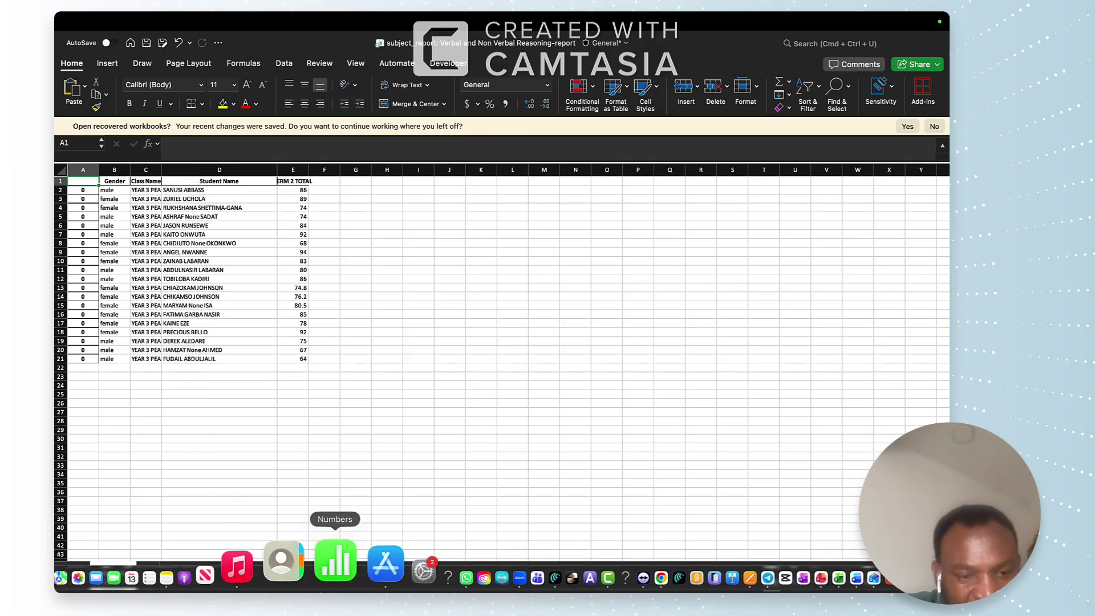
{"action": "left_click", "coordinate": [590, 567]}
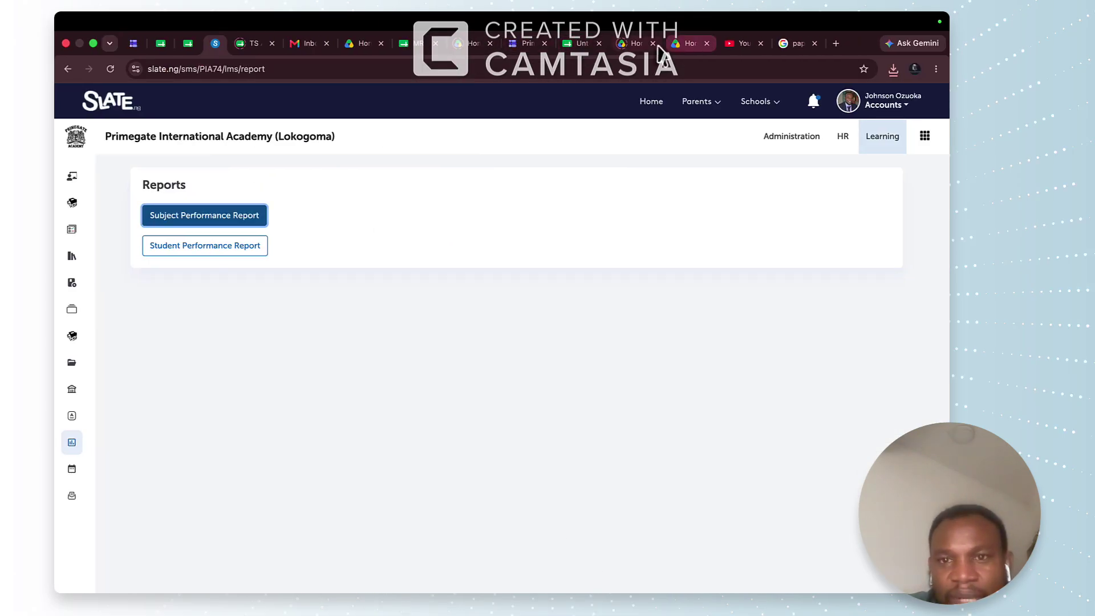
{"action": "left_click", "coordinate": [581, 44]}
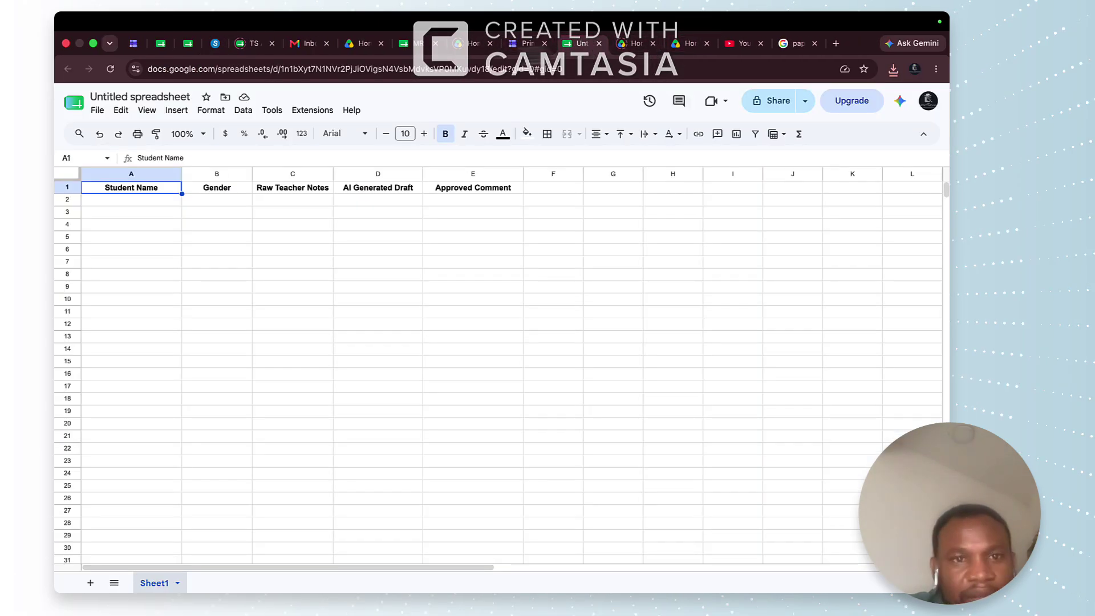
{"action": "left_click", "coordinate": [418, 46]}
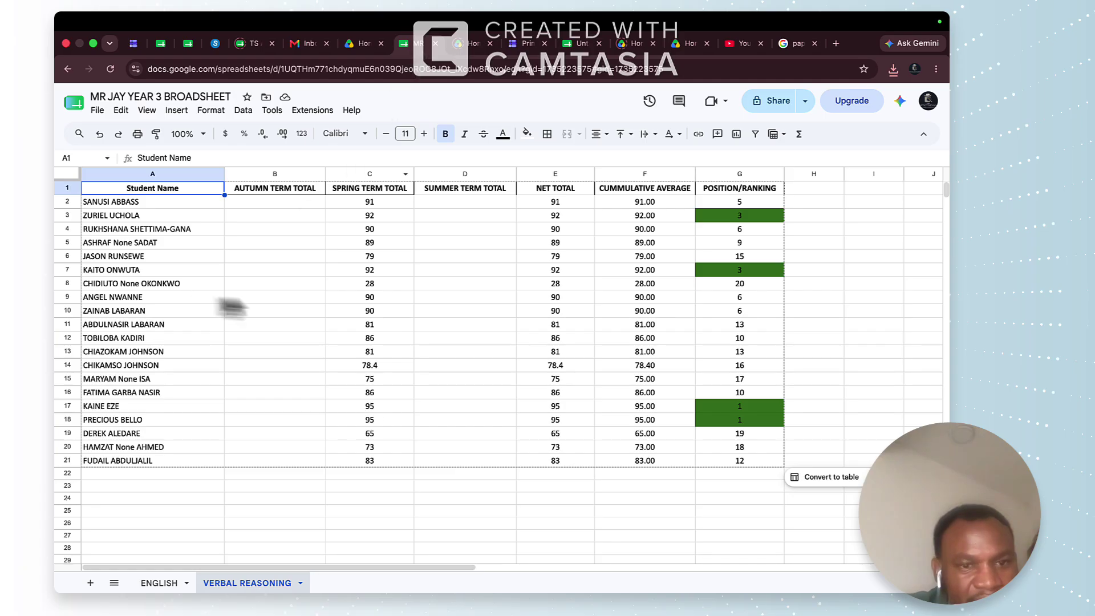
{"action": "double_click", "coordinate": [136, 445]}
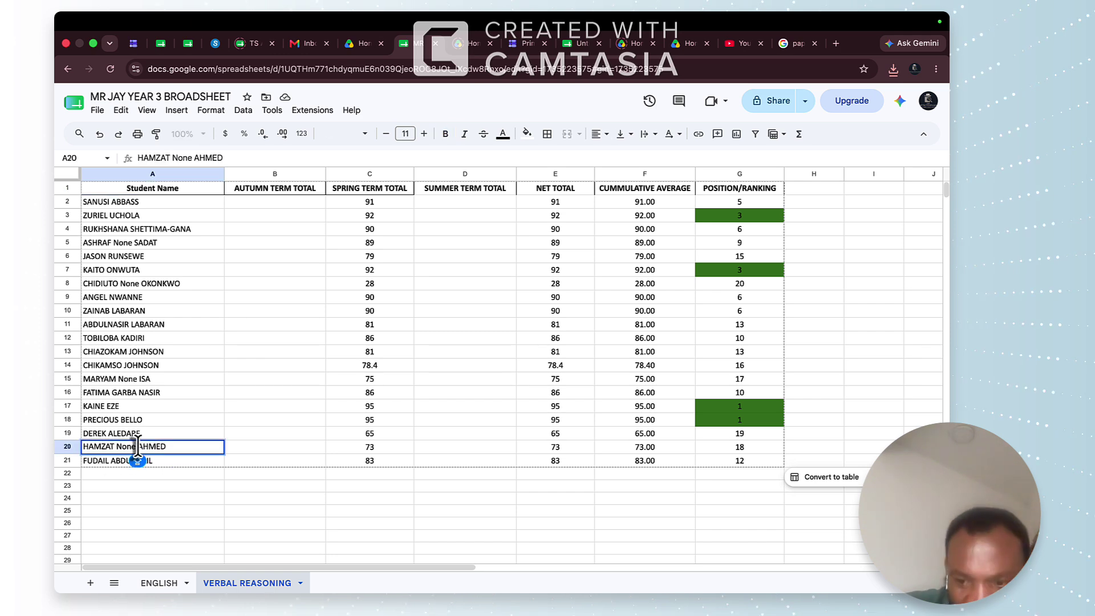
{"action": "key", "text": "BackSpace"}
{"action": "key", "text": "BackSpace"}
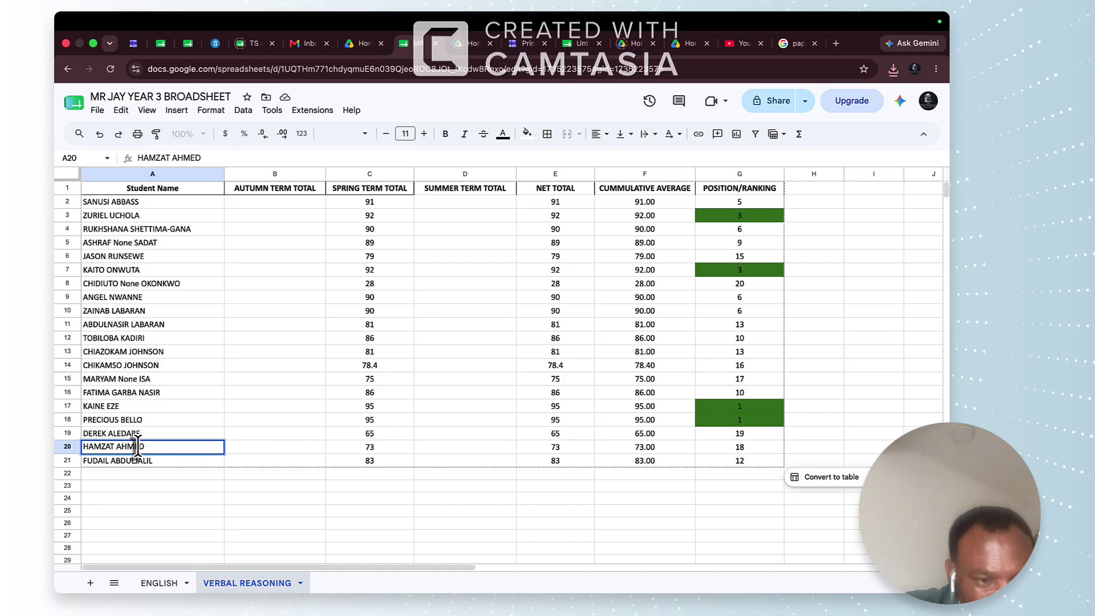
{"action": "left_click", "coordinate": [177, 511]}
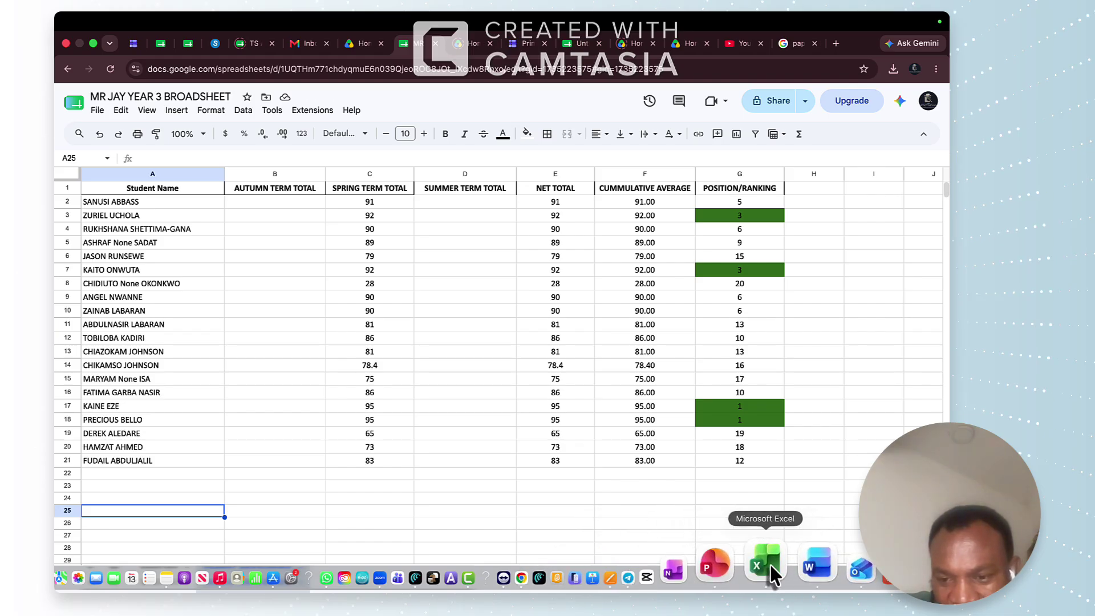
- Switch to the Verbal and Non Verbal Reasoning report in Excel and copy the TERM 2 TOTAL scores in E2:E21
{"action": "right_click", "coordinate": [771, 566]}
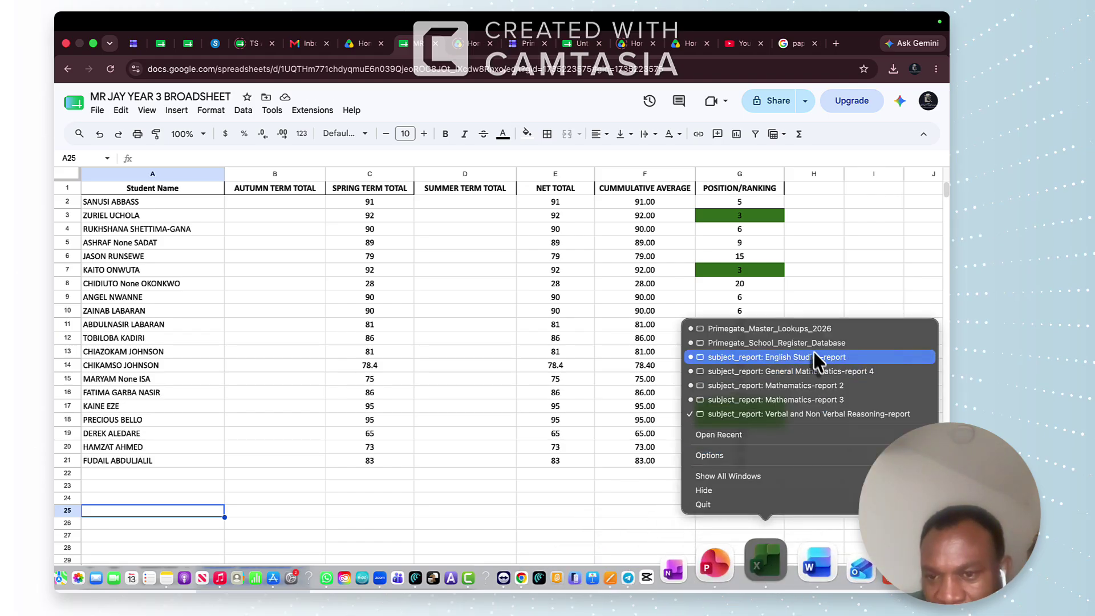
{"action": "left_click", "coordinate": [785, 414]}
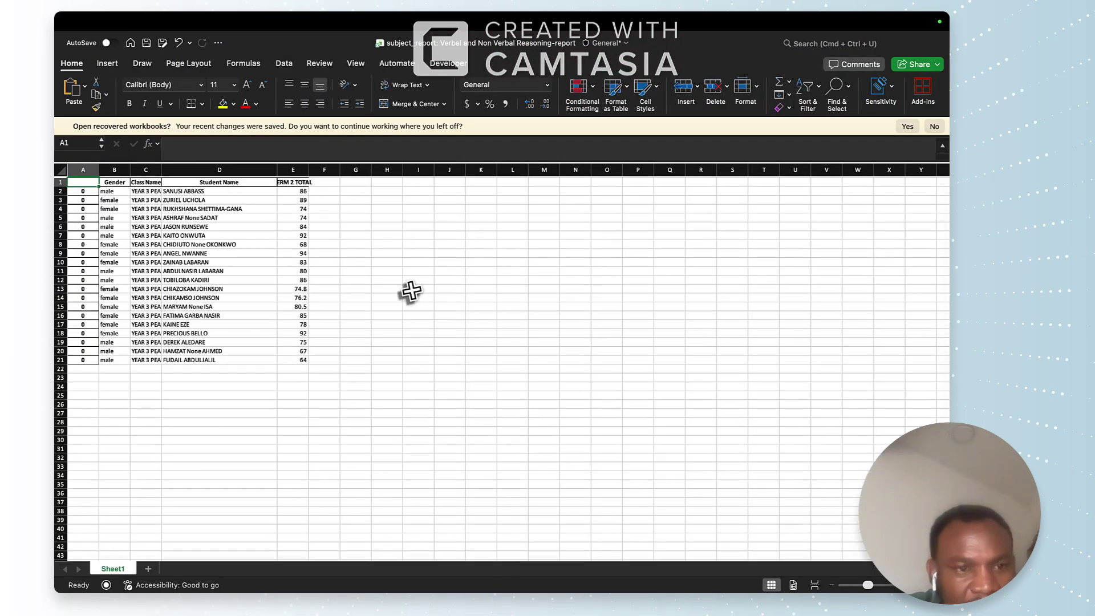
{"action": "left_click_drag", "start_coordinate": [302, 193], "coordinate": [298, 358]}
{"action": "key", "text": "super+c"}
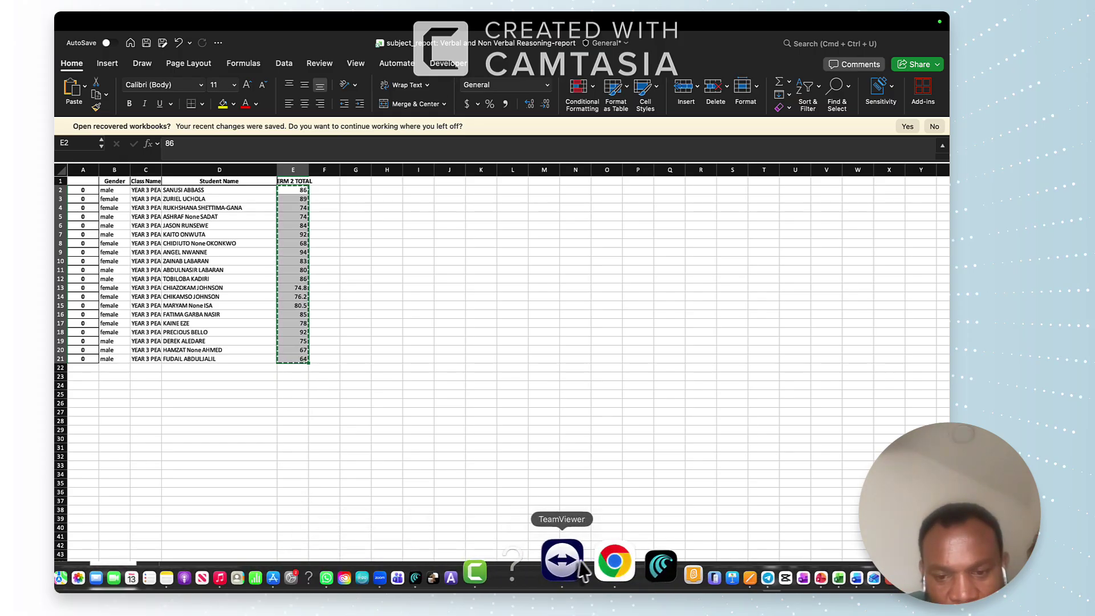
- Paste the copied scores into the broadsheet's VERBAL REASONING sheet in Chrome, under SPRING TERM TOTAL from C2, and centre them horizontally
{"action": "left_click", "coordinate": [591, 564]}
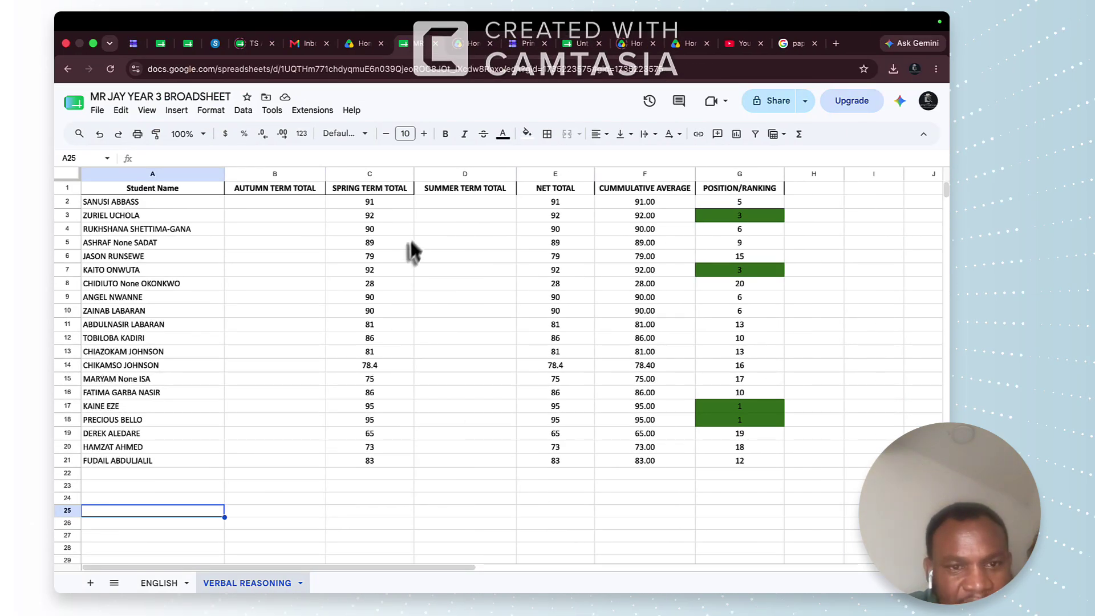
{"action": "left_click", "coordinate": [366, 202]}
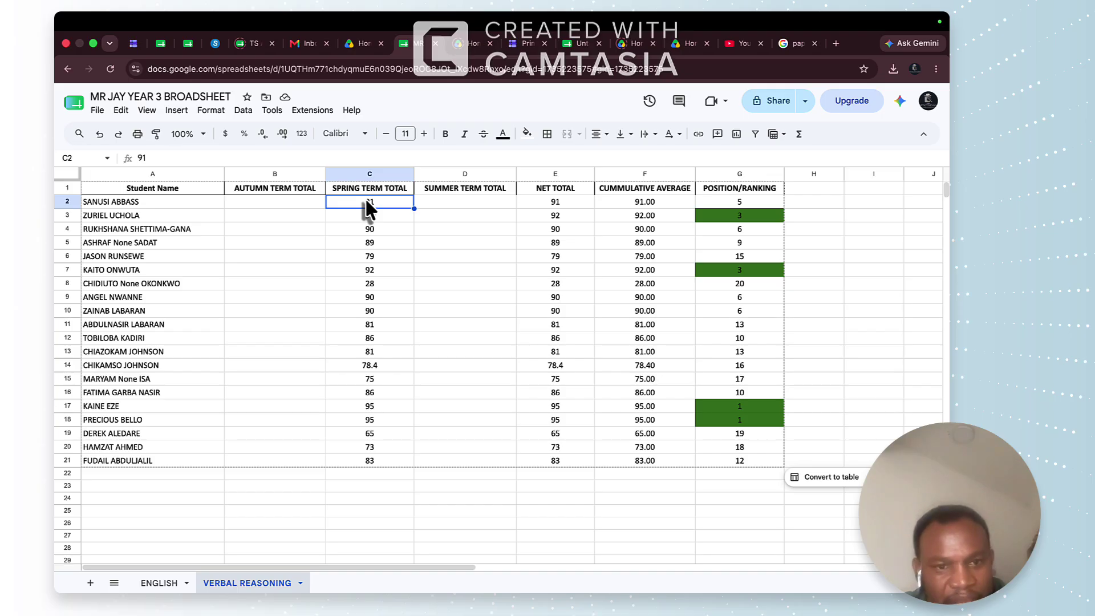
{"action": "key", "text": "ctrl+v"}
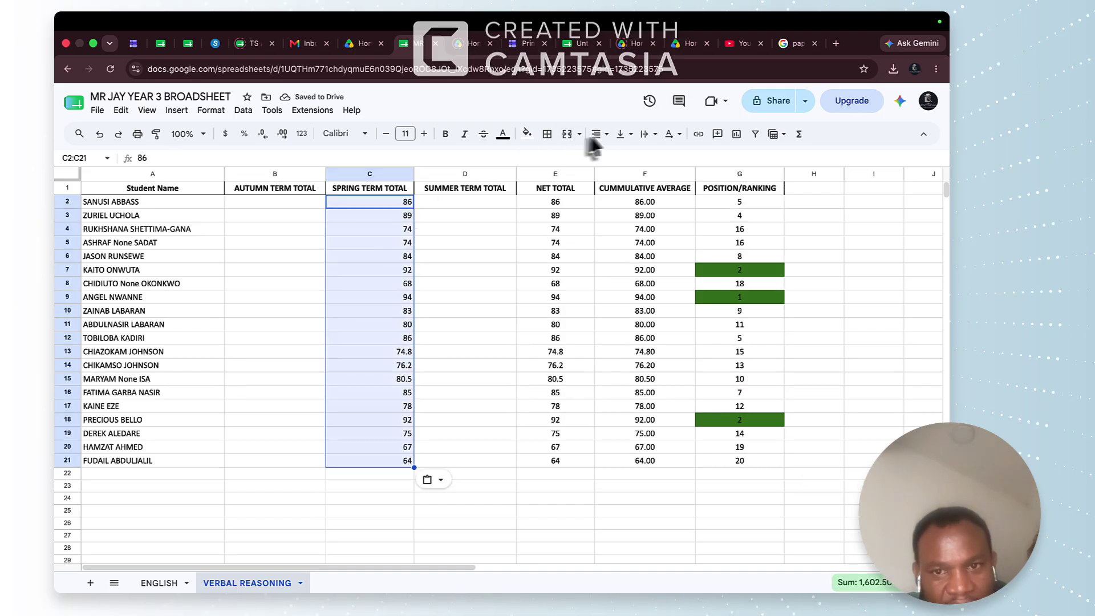
{"action": "left_click", "coordinate": [609, 144]}
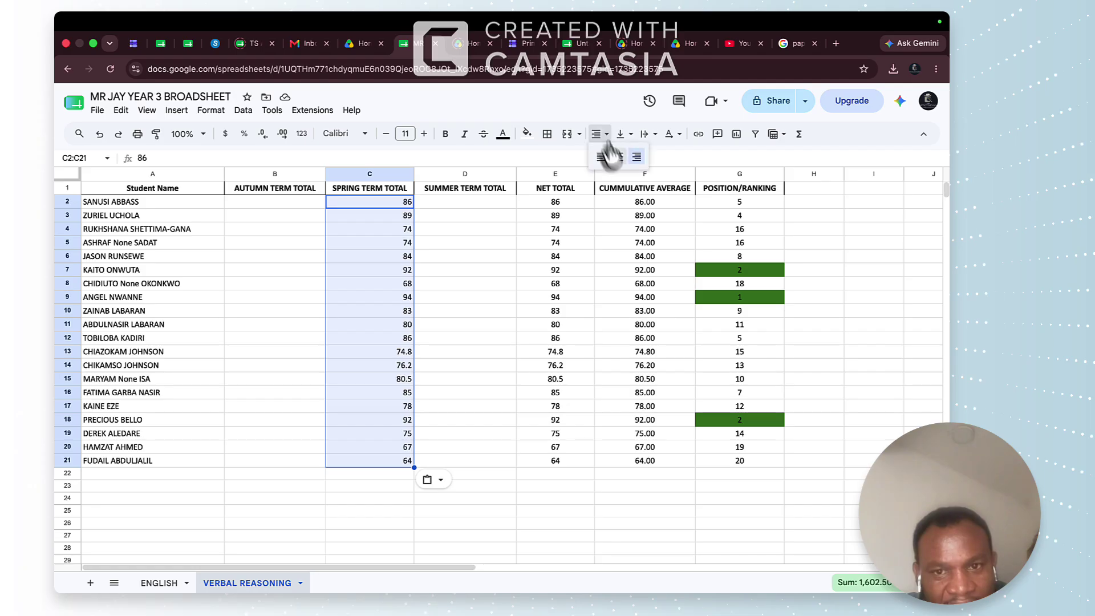
{"action": "left_click", "coordinate": [618, 161]}
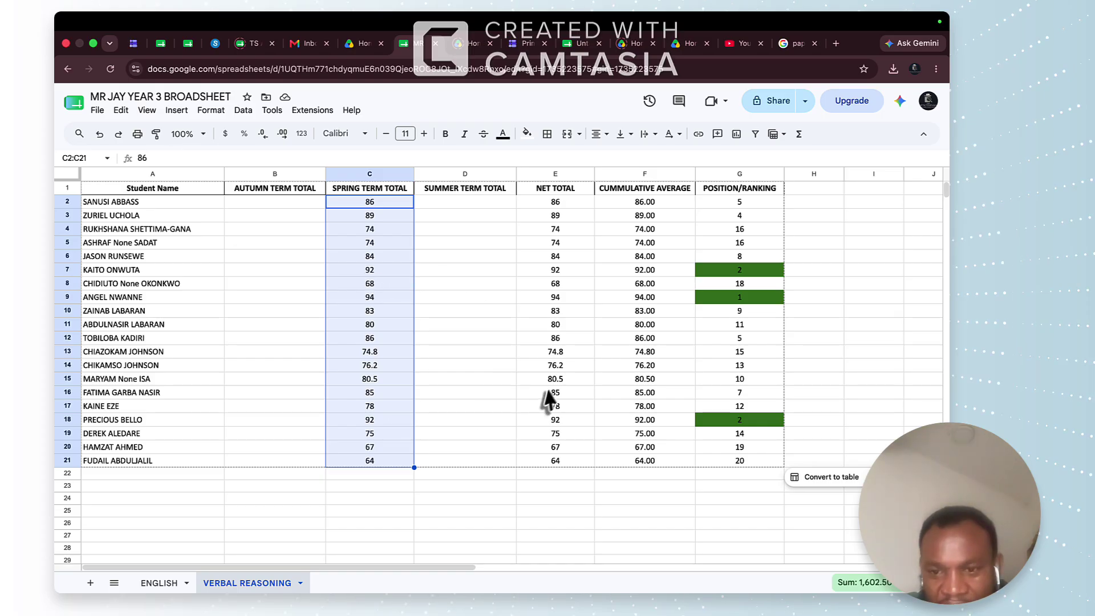
- Inspect the ranking formula in G3 and compare the ENGLISH and VERBAL REASONING sheets
{"action": "left_click", "coordinate": [741, 214]}
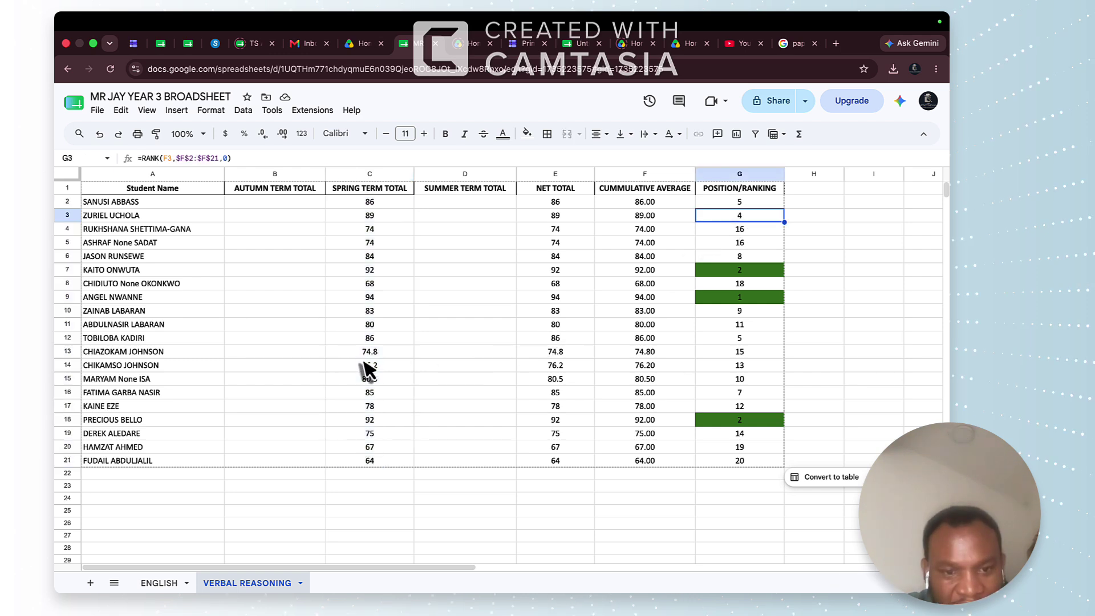
{"action": "left_click", "coordinate": [149, 584]}
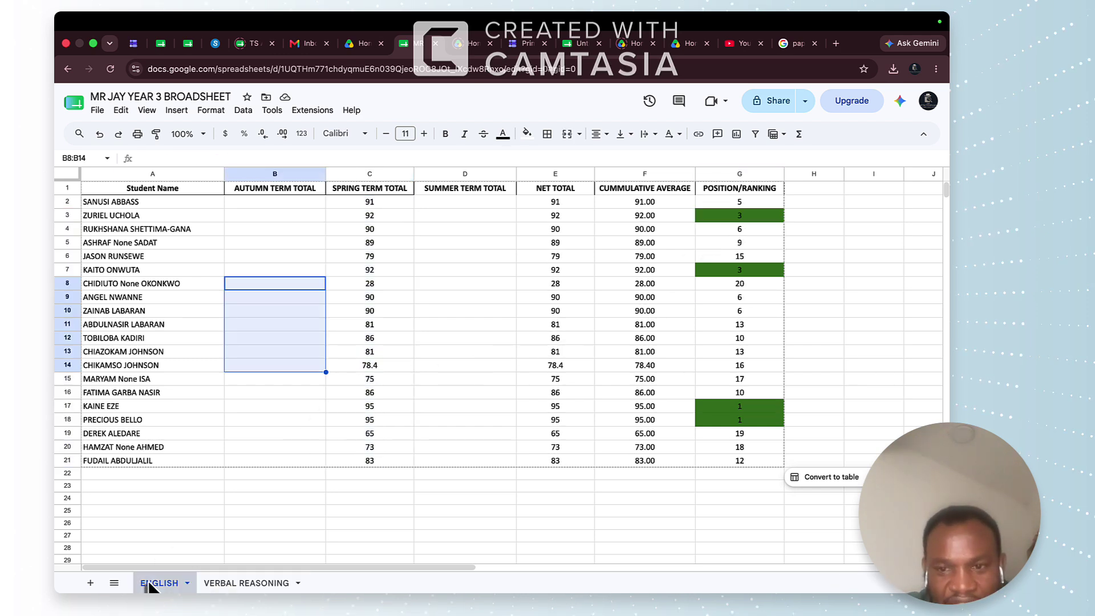
{"action": "left_click", "coordinate": [241, 591]}
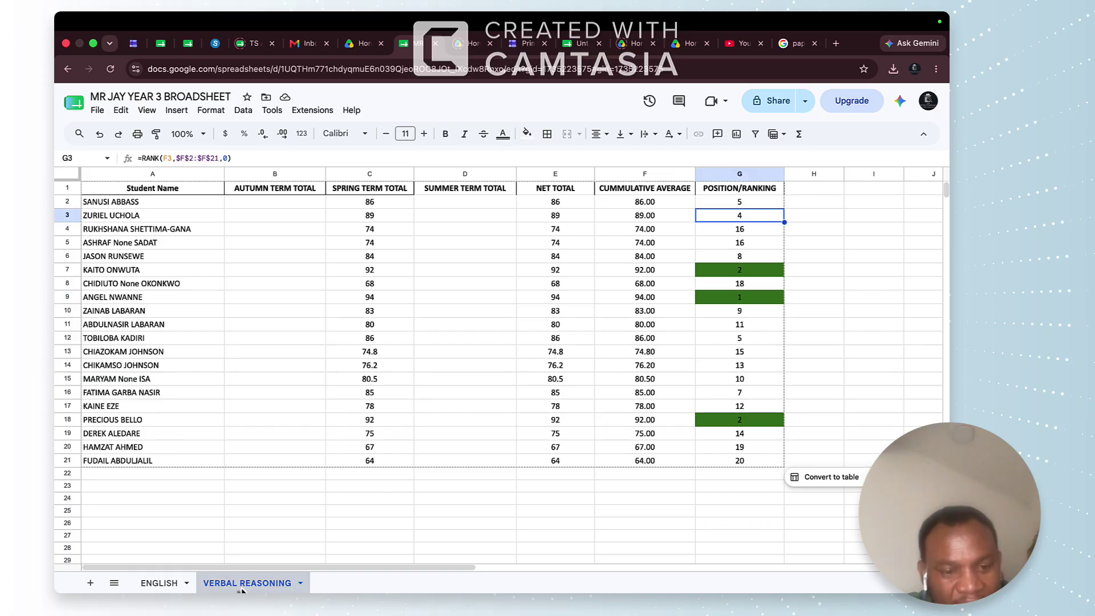
{"action": "right_click", "coordinate": [268, 586]}
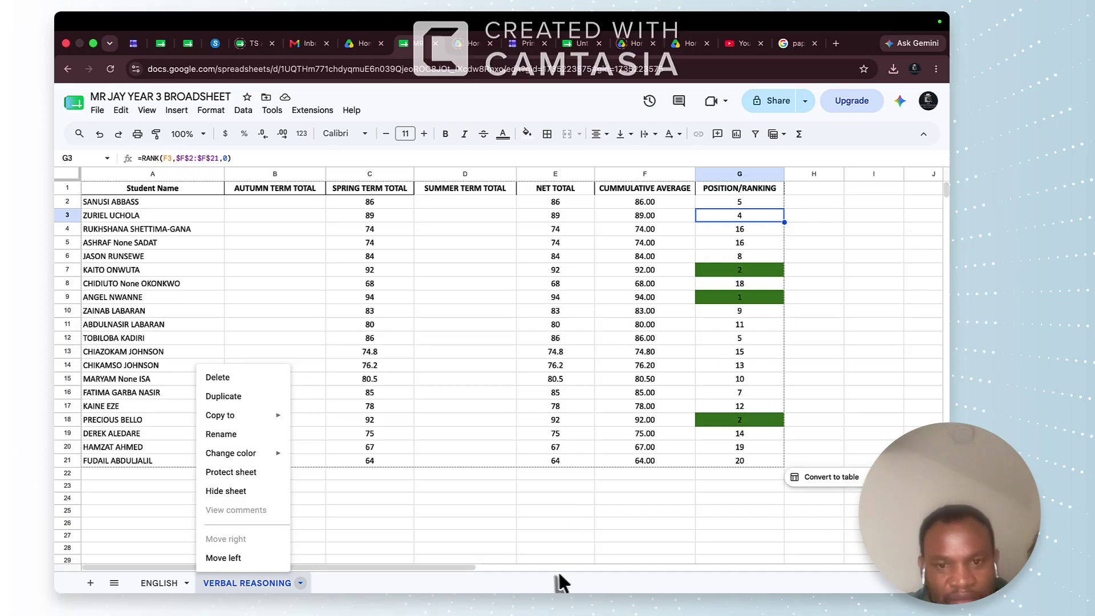
- Switch to the staff briefing note in Word and delete all text before the 2026 Subject Awards Submission Template heading and between that heading and its table
{"action": "mouse_move", "coordinate": [627, 584]}
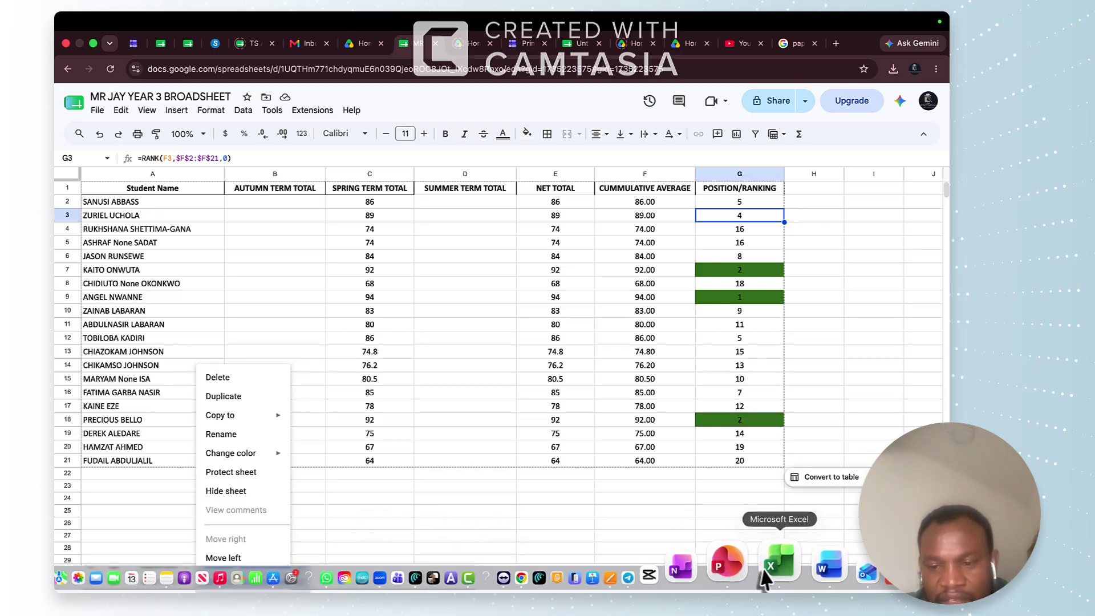
{"action": "left_click", "coordinate": [789, 570]}
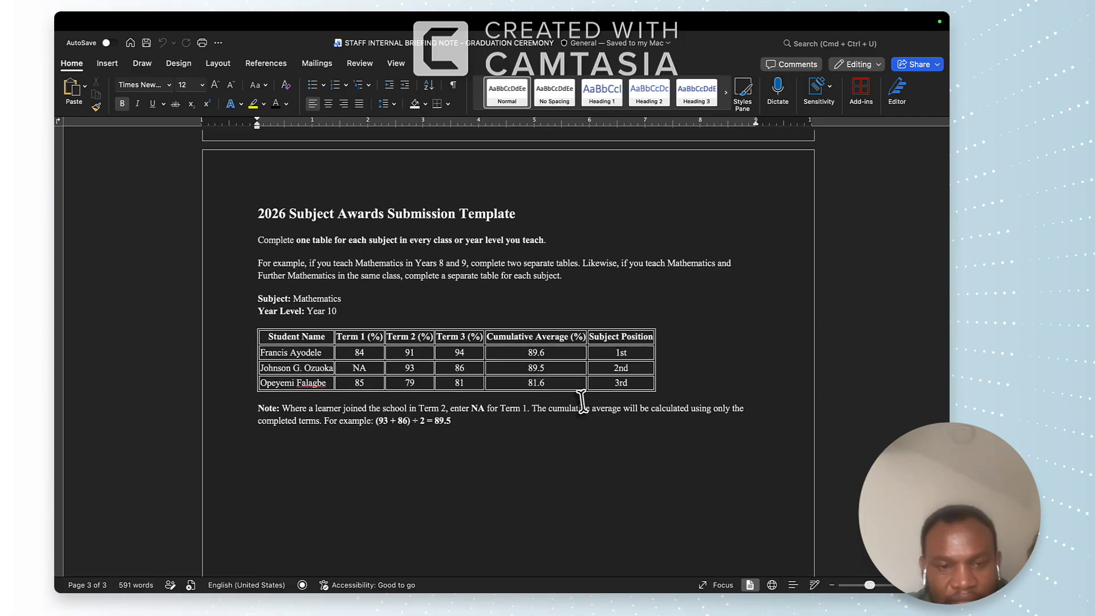
{"action": "scroll", "coordinate": [583, 402], "scroll_direction": "up", "scroll_amount": 10}
{"action": "scroll", "coordinate": [583, 402], "scroll_direction": "up", "scroll_amount": 15}
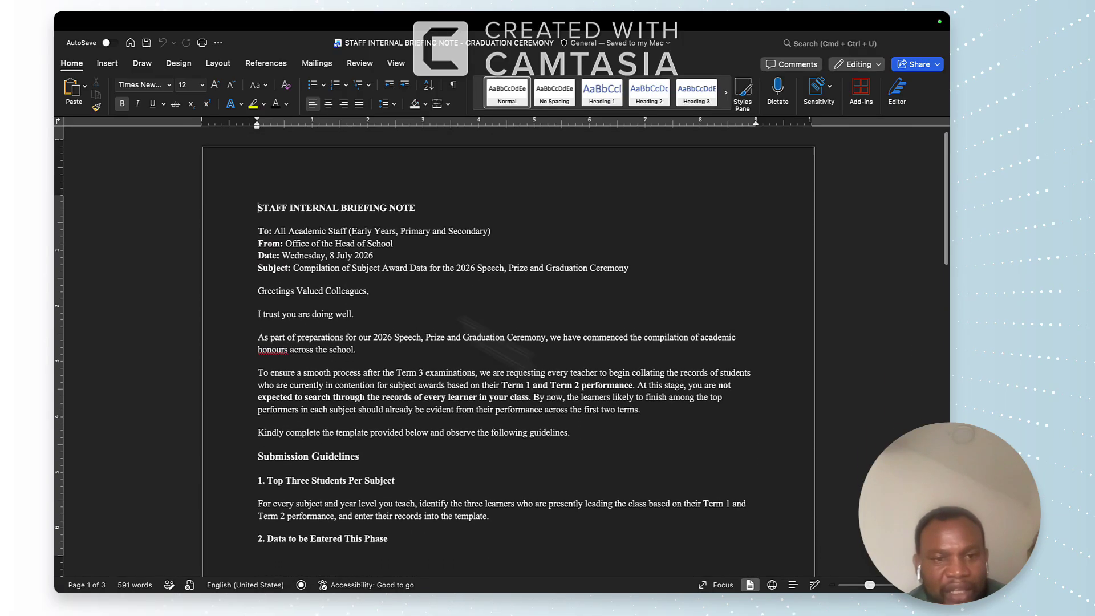
{"action": "left_click_drag", "start_coordinate": [254, 197], "coordinate": [524, 312]}
{"action": "key", "text": "BackSpace"}
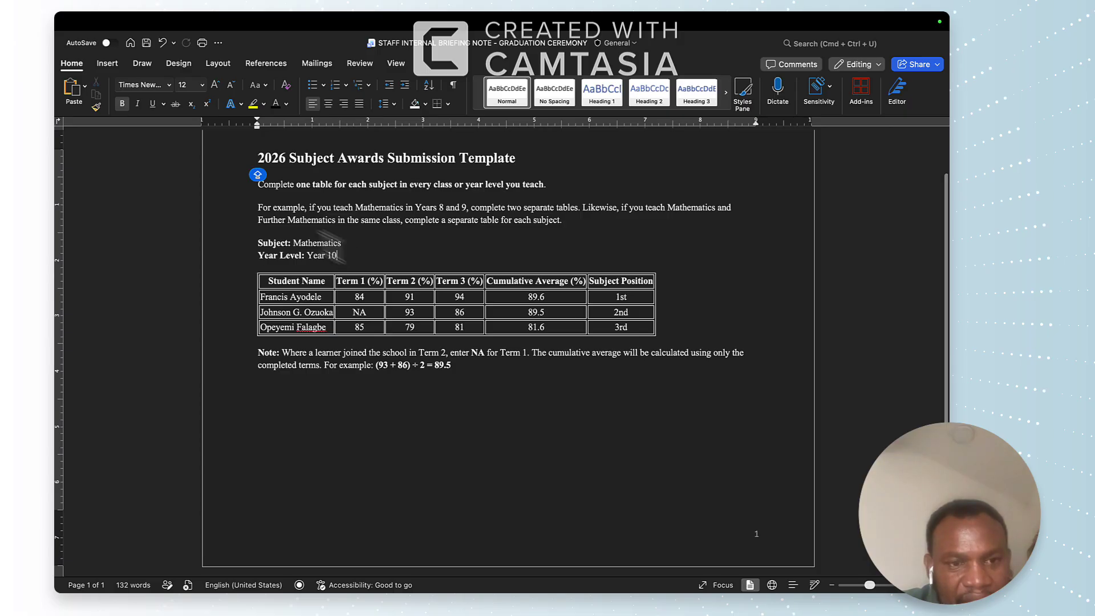
{"action": "left_click_drag", "start_coordinate": [345, 255], "coordinate": [257, 181]}
{"action": "key", "text": "BackSpace"}
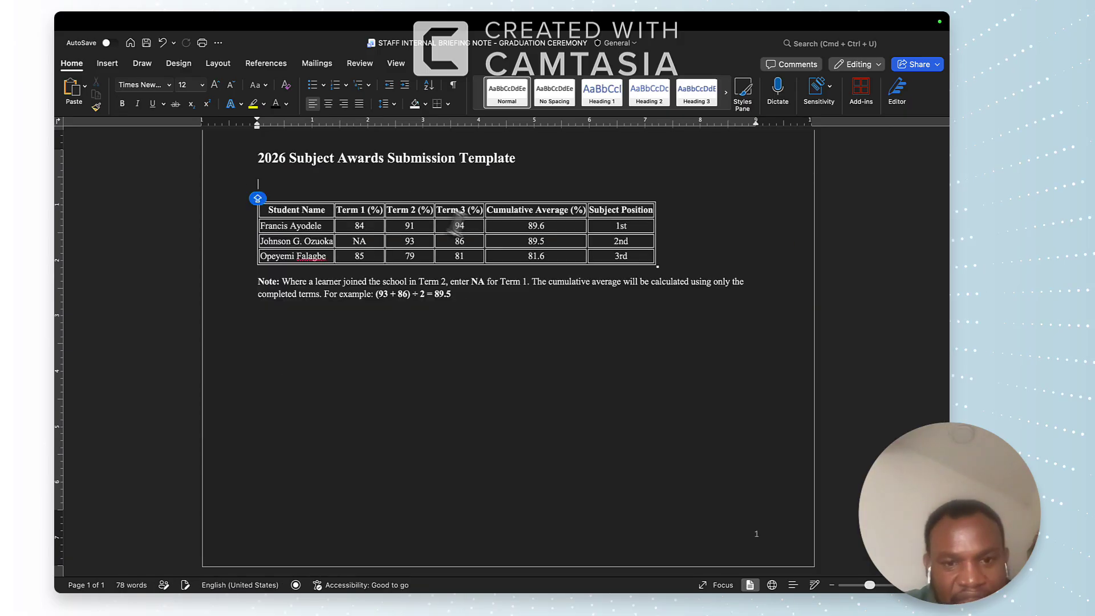
- Delete the note paragraph below the awards table and narrow the Cumulative Average (%) column so its heading wraps onto two lines
{"action": "triple_click", "coordinate": [255, 282]}
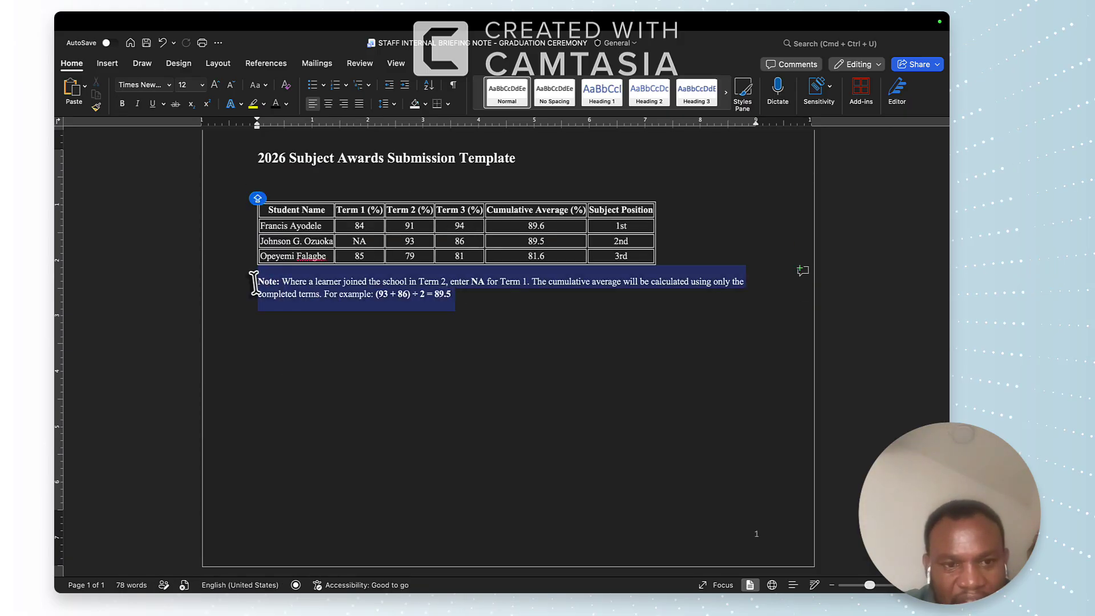
{"action": "key", "text": "BackSpace"}
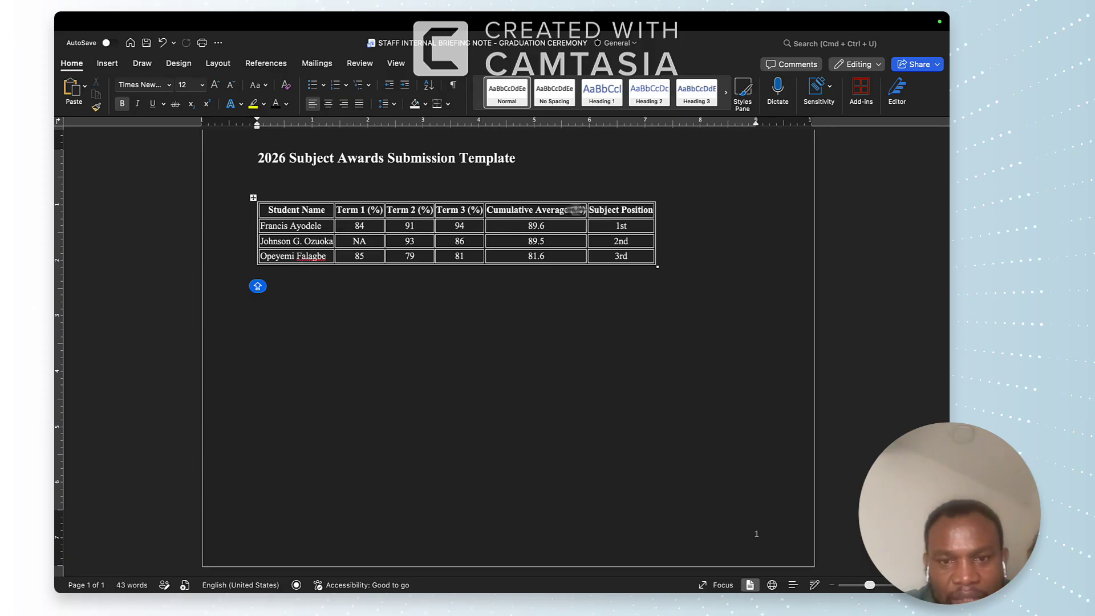
{"action": "left_click_drag", "start_coordinate": [576, 210], "coordinate": [543, 215]}
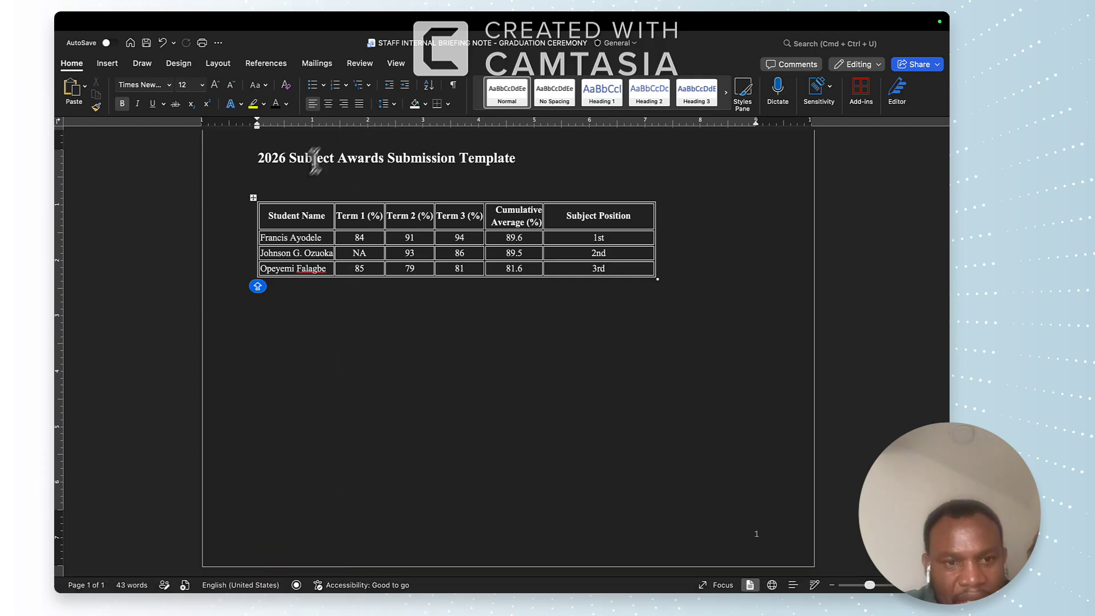
- Add the subject label ENGLISH above the awards table and switch to the broadsheet's ENGLISH sheet in Chrome
{"action": "left_click", "coordinate": [298, 187]}
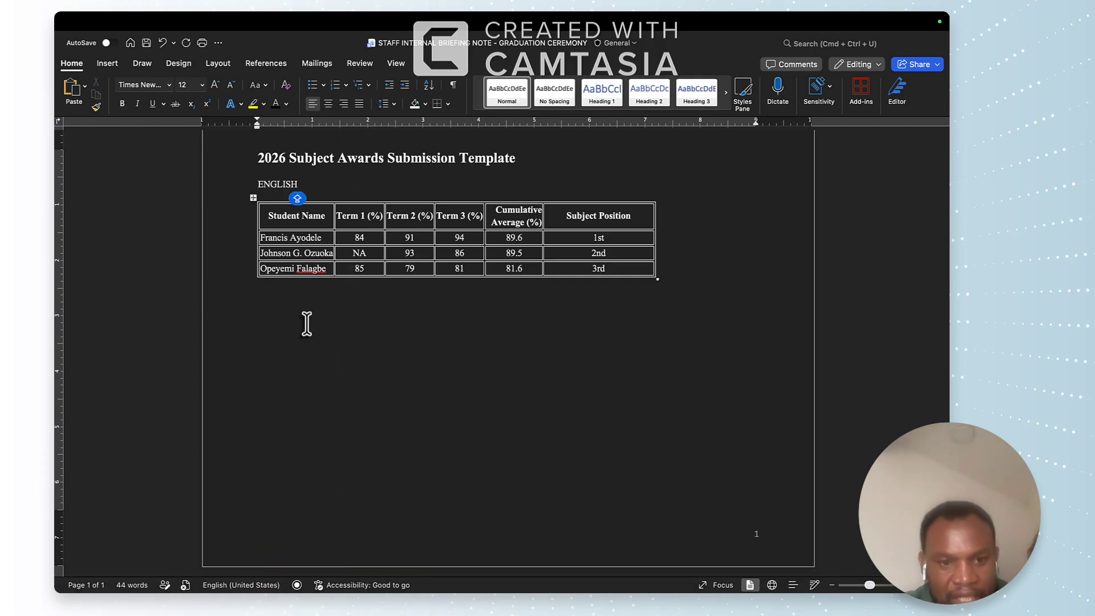
{"action": "mouse_move", "coordinate": [449, 570]}
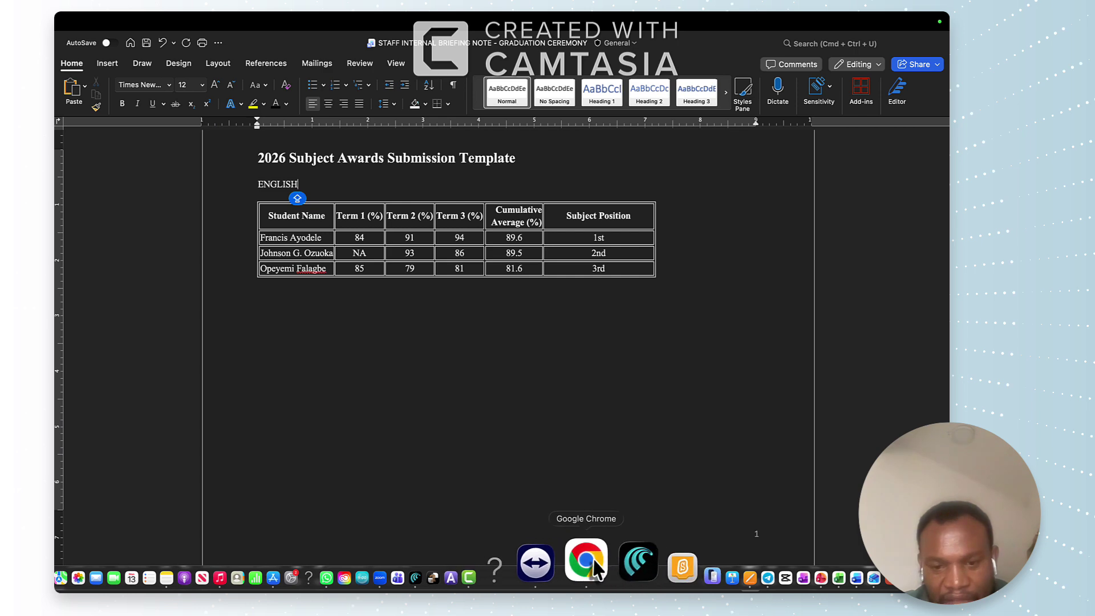
{"action": "left_click", "coordinate": [593, 559]}
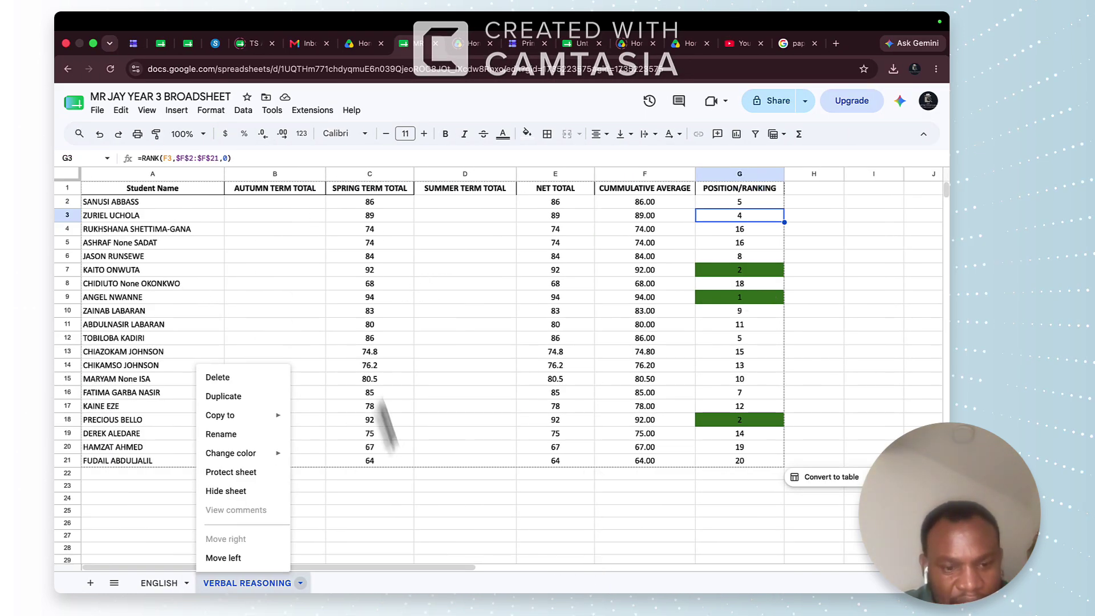
{"action": "left_click", "coordinate": [447, 490]}
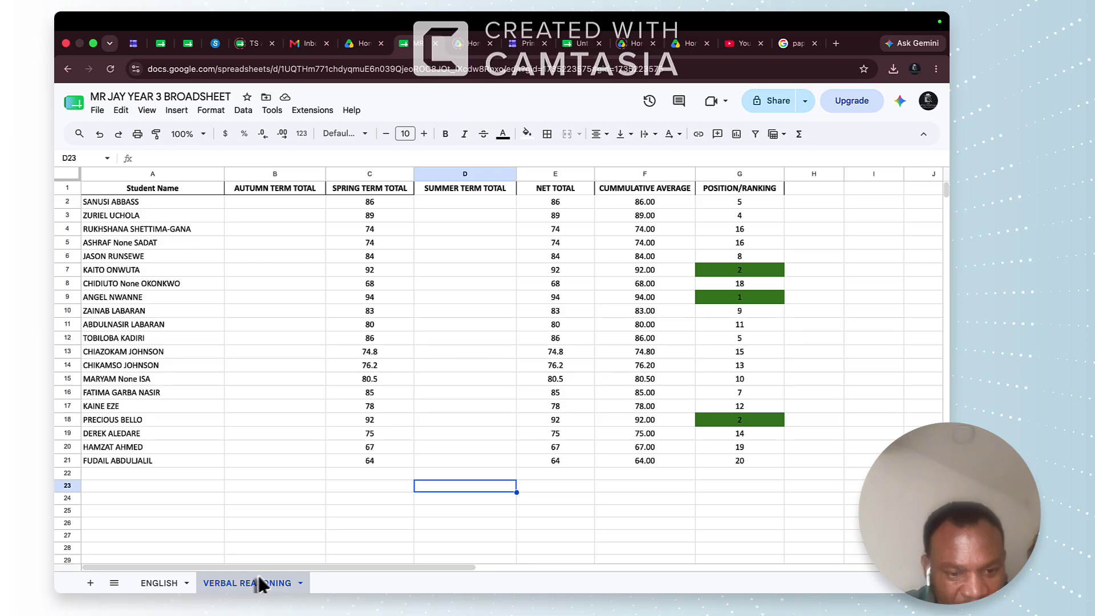
{"action": "left_click", "coordinate": [162, 583]}
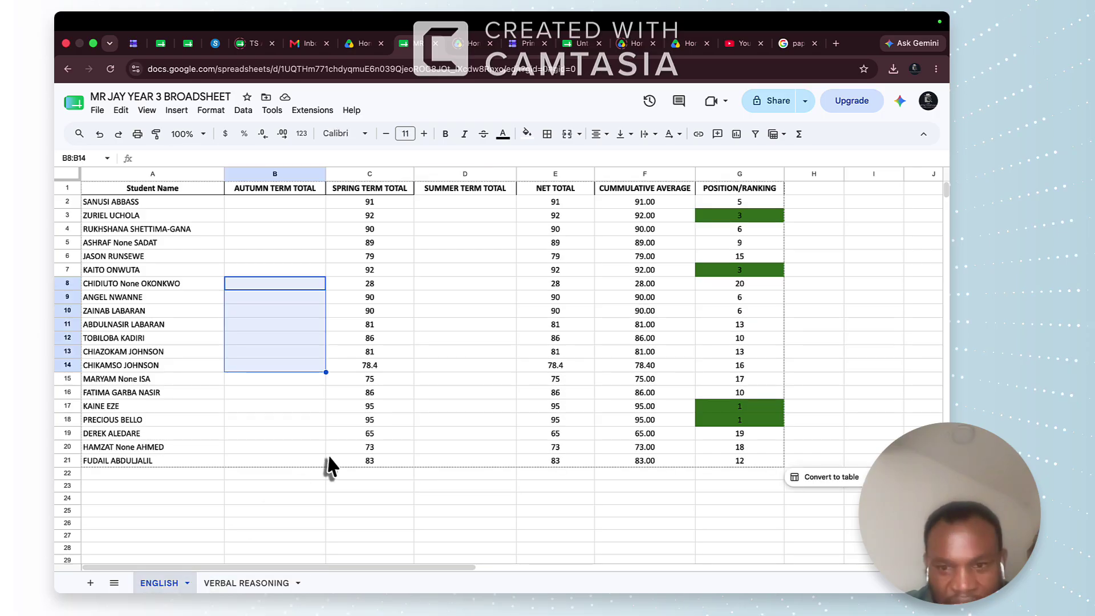
{"action": "left_click", "coordinate": [861, 312]}
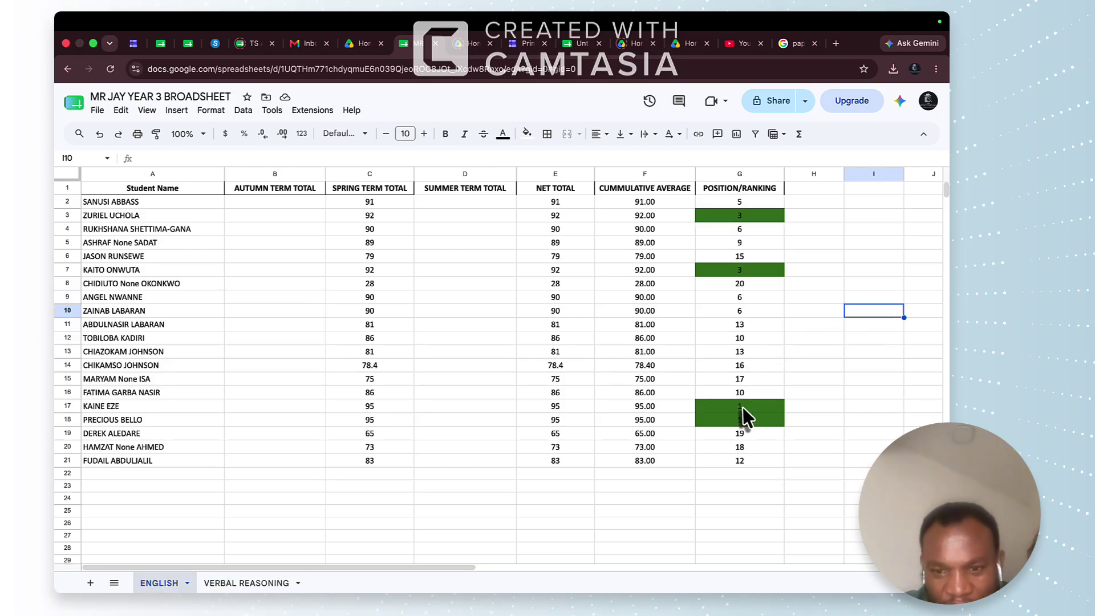
- Enter 100 as both the AUTUMN TERM TOTAL and the SUMMER TERM TOTAL for the student in row 17
{"action": "left_click_drag", "start_coordinate": [155, 405], "coordinate": [739, 416]}
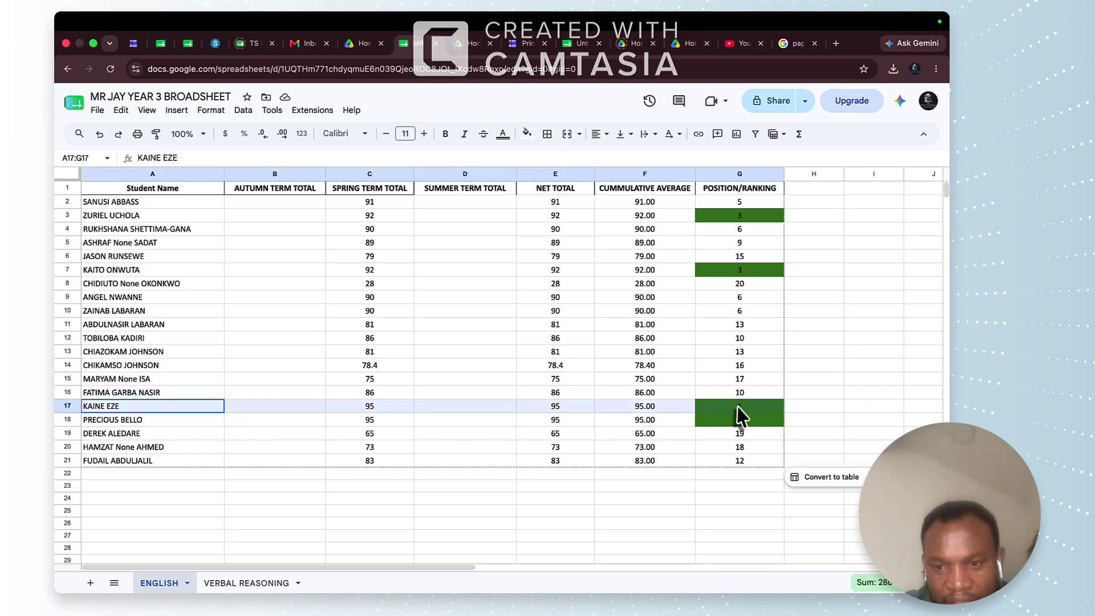
{"action": "left_click", "coordinate": [286, 406]}
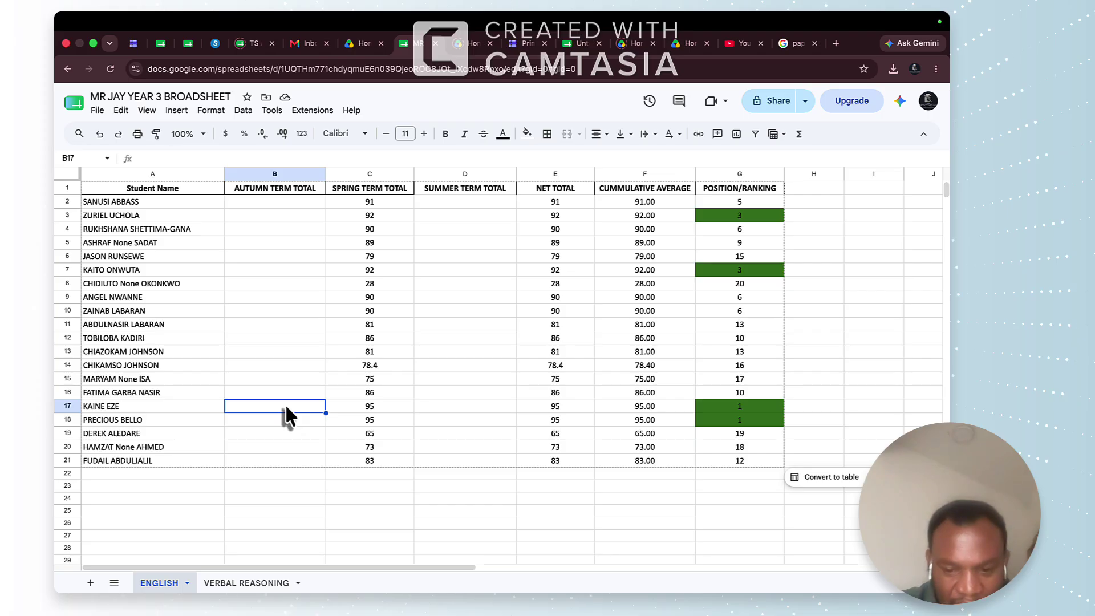
{"action": "type", "text": "100"}
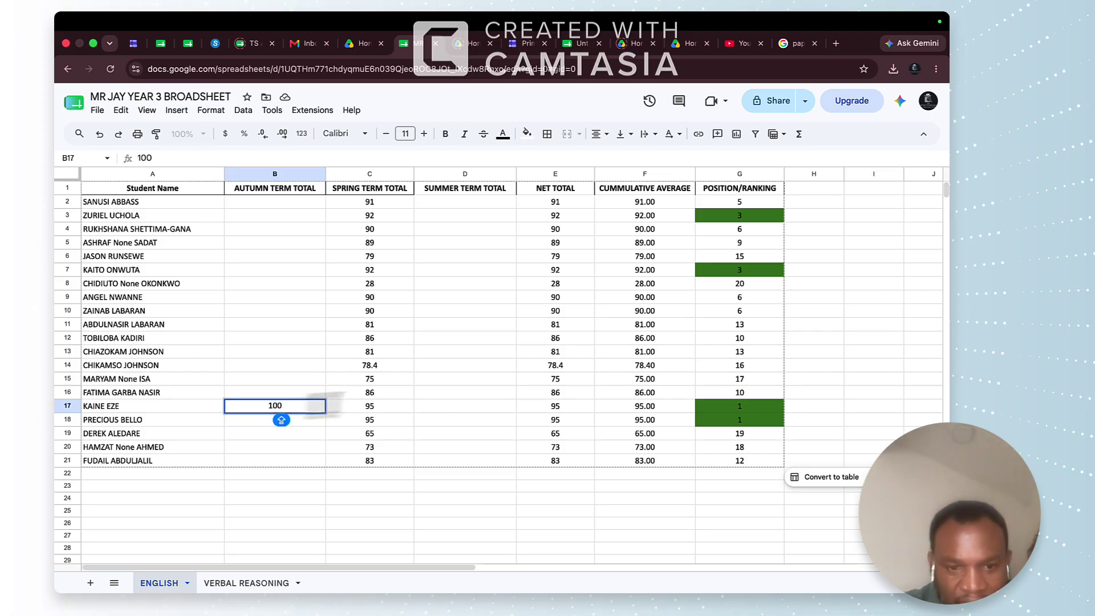
{"action": "left_click", "coordinate": [451, 405]}
{"action": "type", "text": "100"}
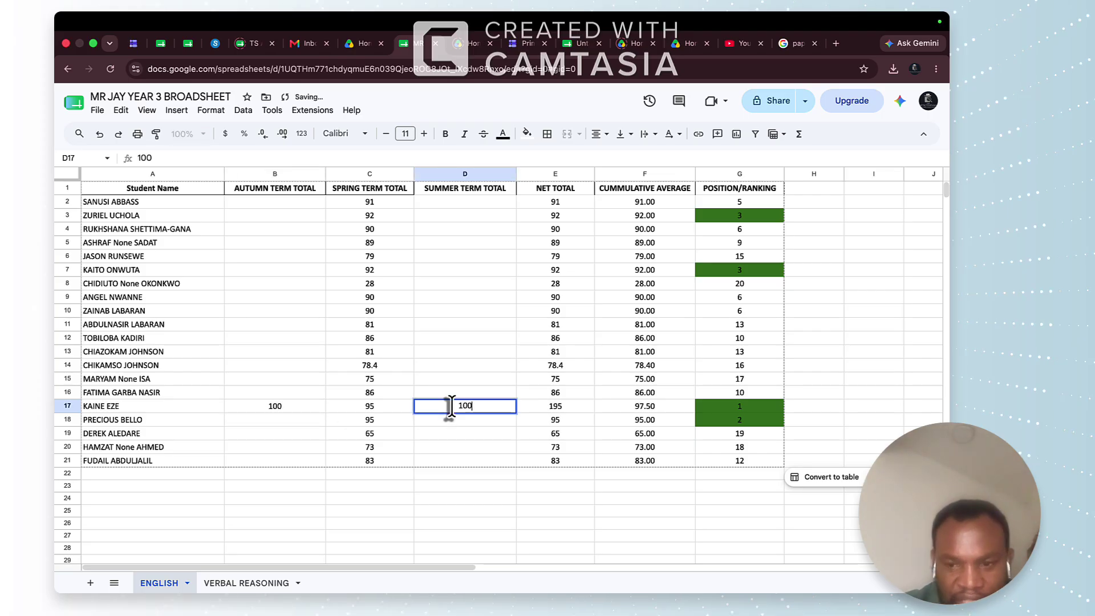
{"action": "left_click", "coordinate": [467, 483]}
- Enter 100 as both the autumn and summer term totals for the student in row 18
{"action": "left_click", "coordinate": [284, 420]}
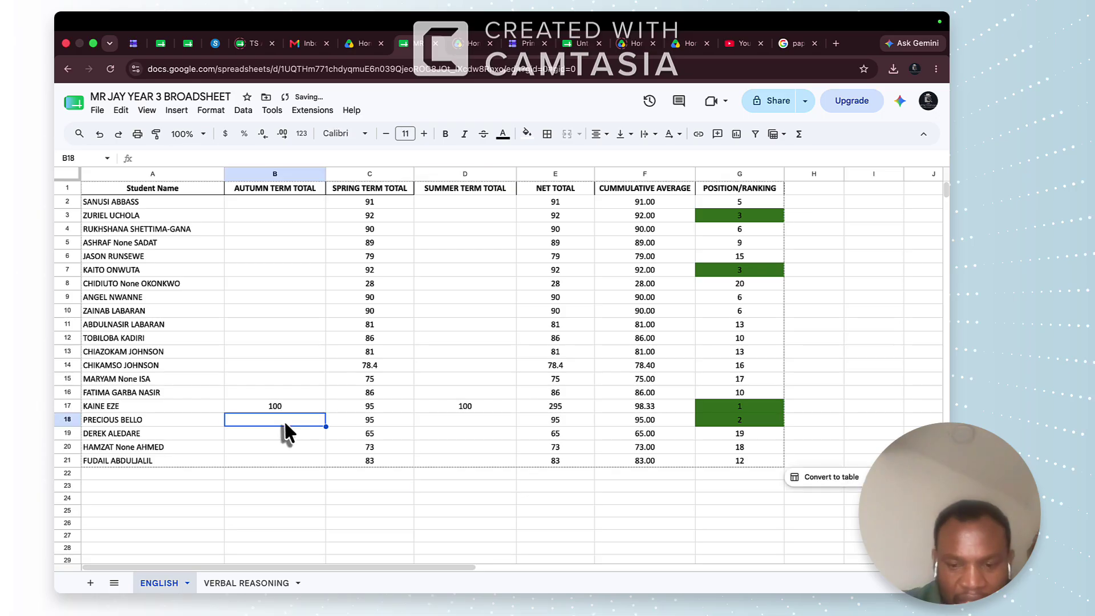
{"action": "type", "text": "100"}
{"action": "left_click", "coordinate": [442, 419]}
{"action": "type", "text": "100"}
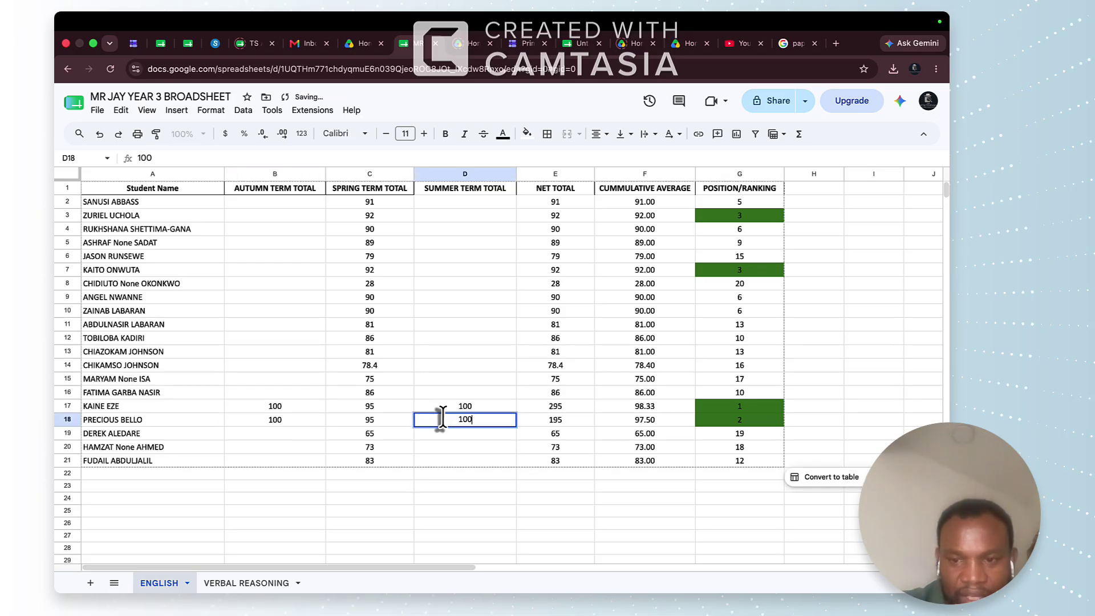
{"action": "left_click", "coordinate": [463, 295]}
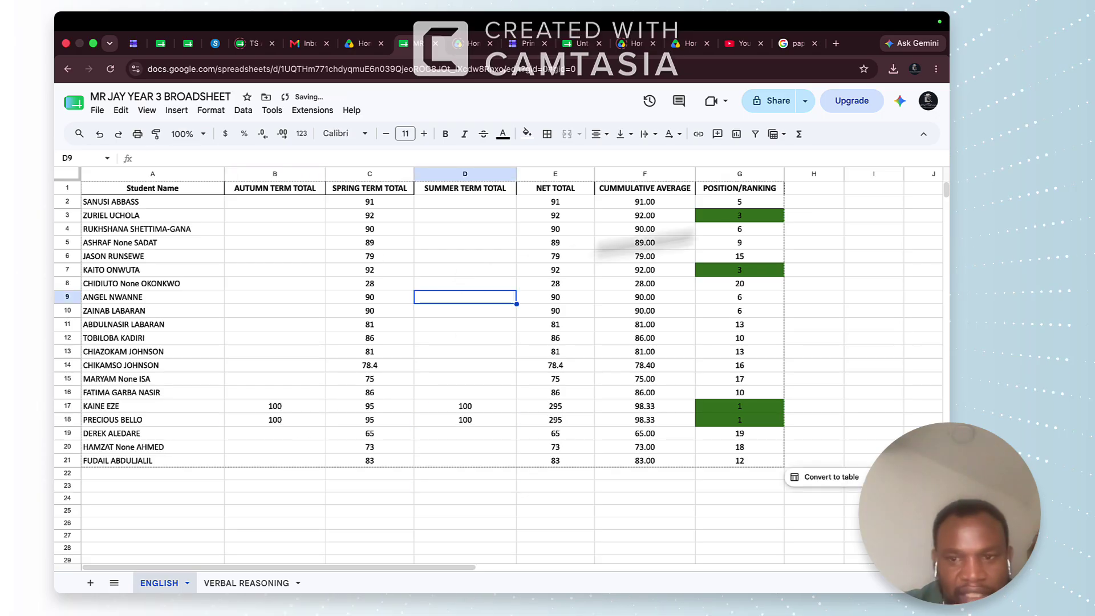
- Enter 100 as both the autumn and summer term totals for the student in row 7
{"action": "left_click", "coordinate": [292, 271]}
{"action": "type", "text": "100"}
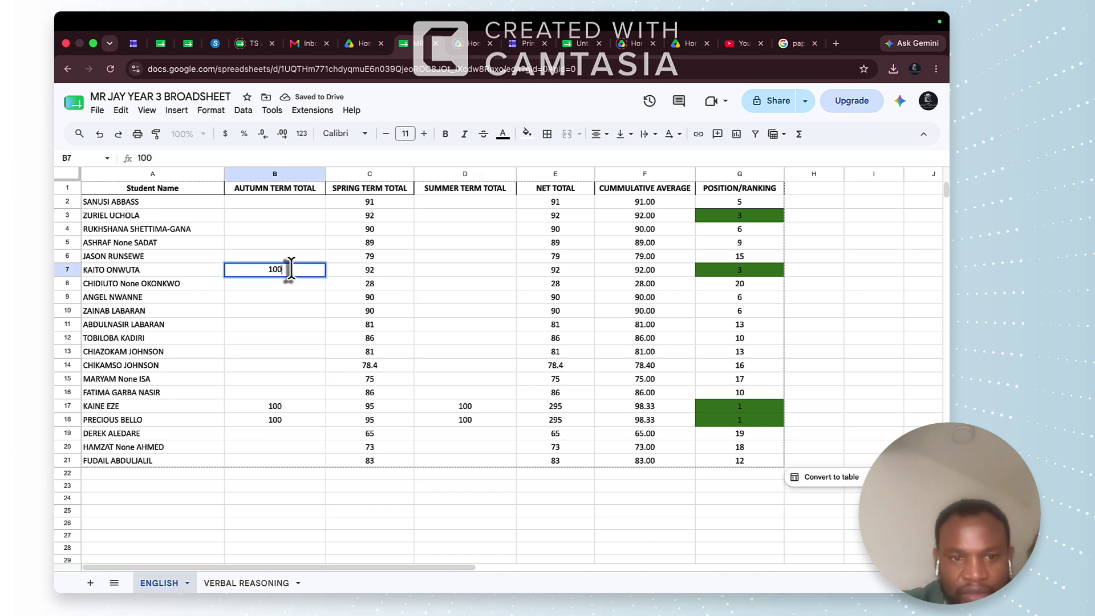
{"action": "left_click", "coordinate": [445, 270]}
{"action": "left_click", "coordinate": [448, 341]}
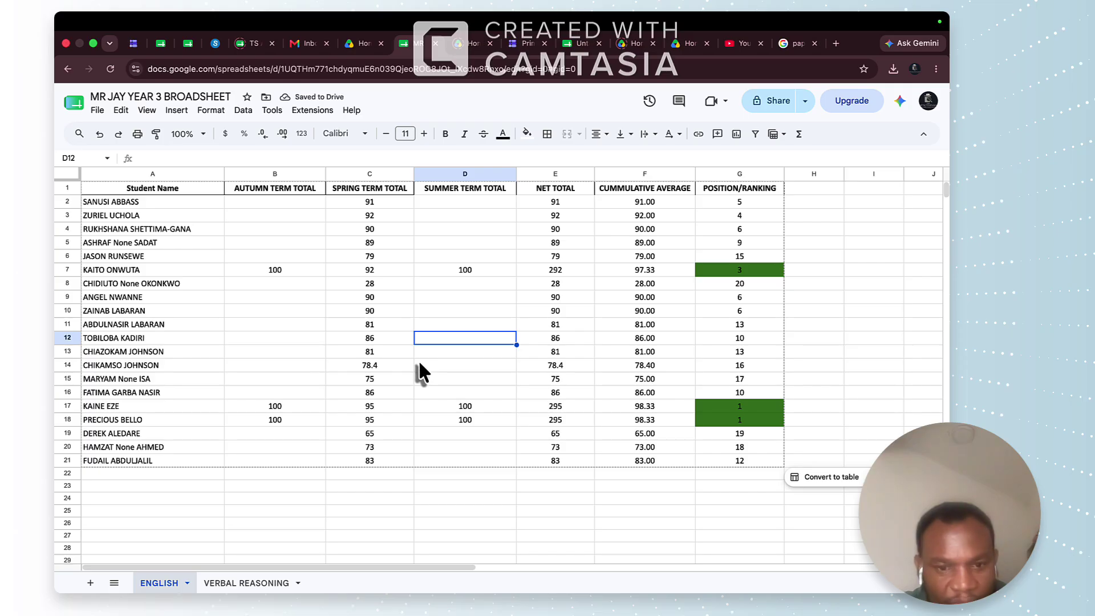
- Copy the student record in A18:G18 of the ENGLISH sheet
{"action": "left_click_drag", "start_coordinate": [170, 419], "coordinate": [717, 425]}
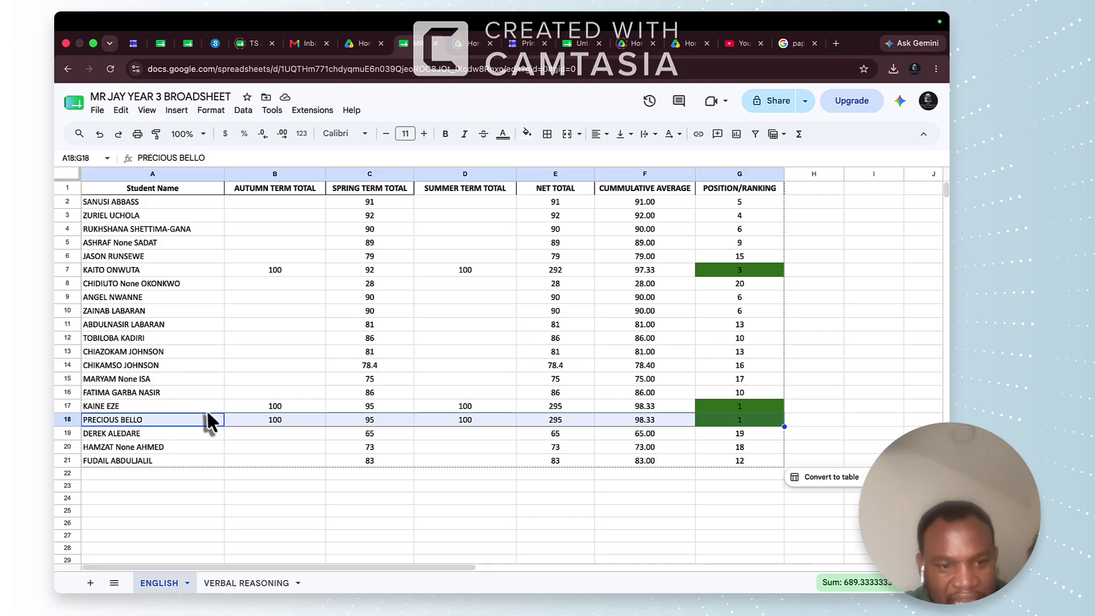
{"action": "key", "text": "ctrl+c"}
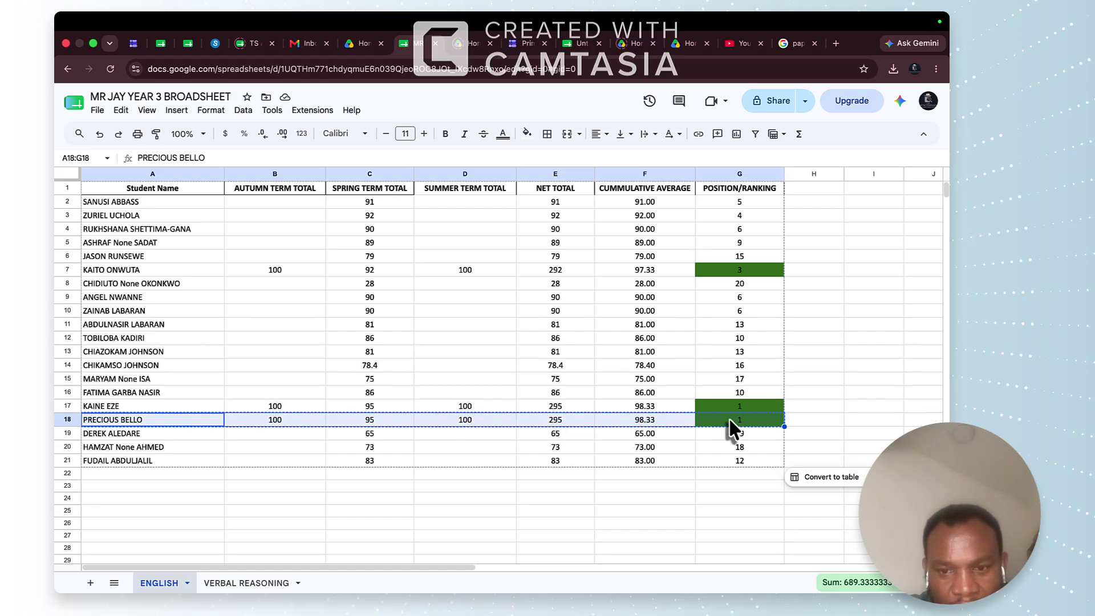
{"action": "mouse_move", "coordinate": [712, 590]}
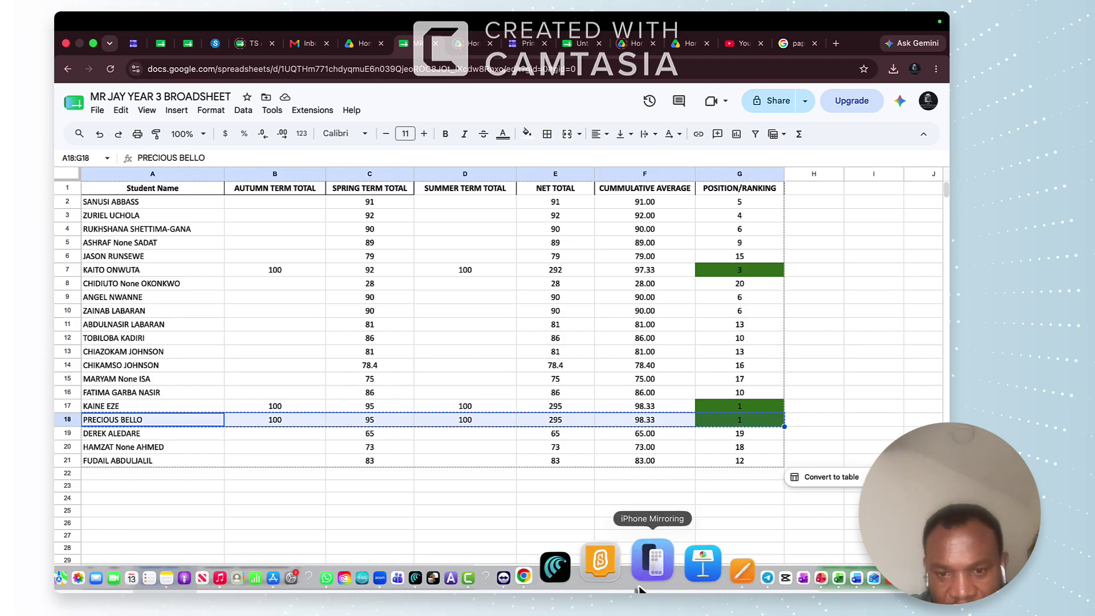
- Switch to the awards template in Word and insert a new column to the right of Subject Position
{"action": "left_click", "coordinate": [788, 578]}
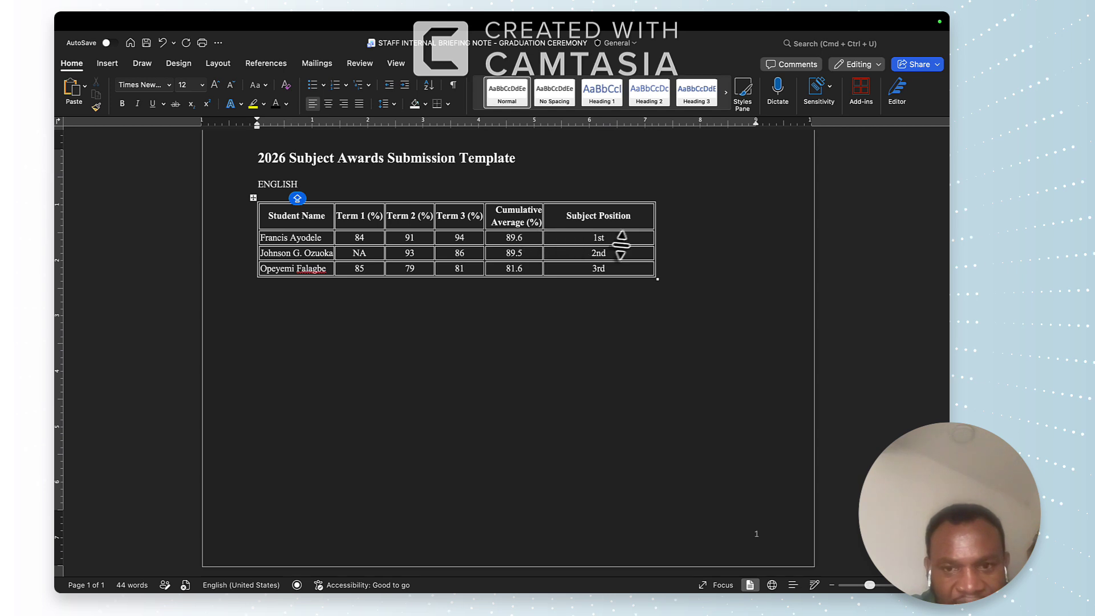
{"action": "left_click", "coordinate": [573, 217]}
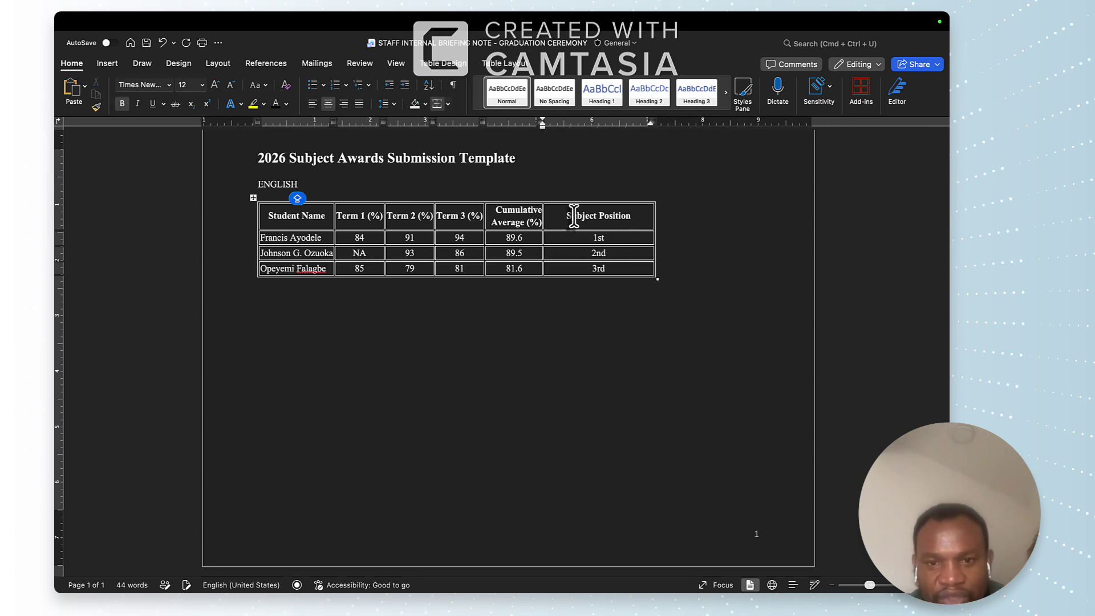
{"action": "right_click", "coordinate": [626, 217]}
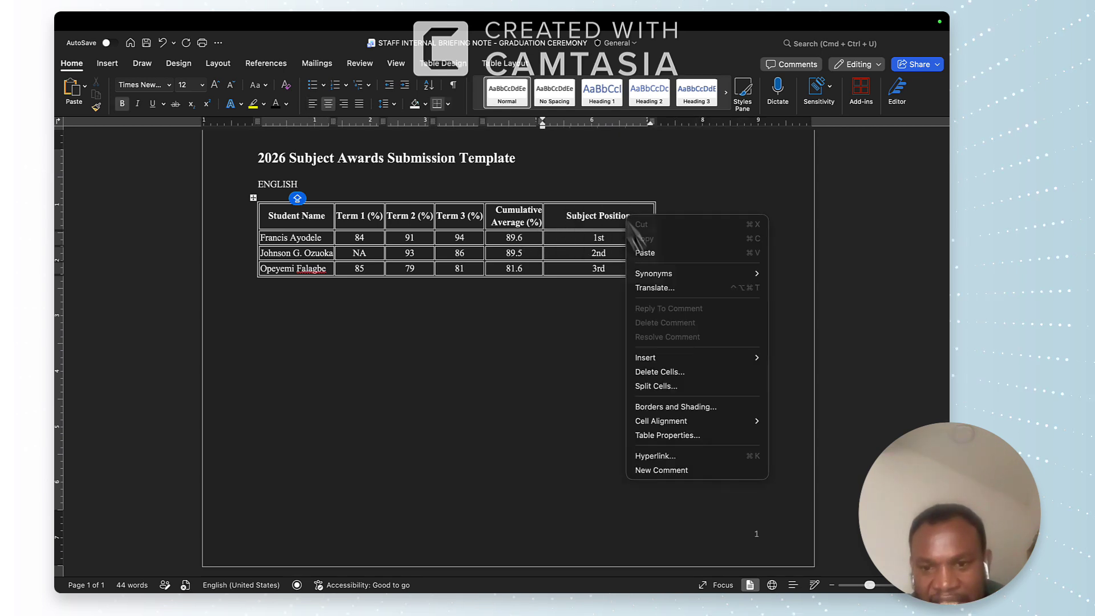
{"action": "mouse_move", "coordinate": [658, 358]}
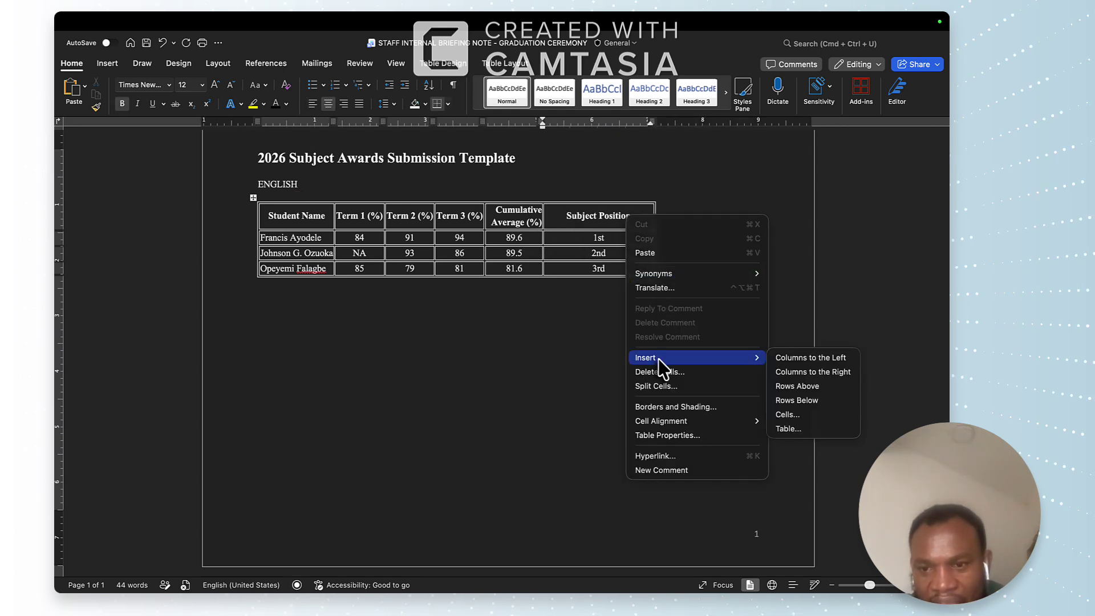
{"action": "left_click", "coordinate": [804, 373]}
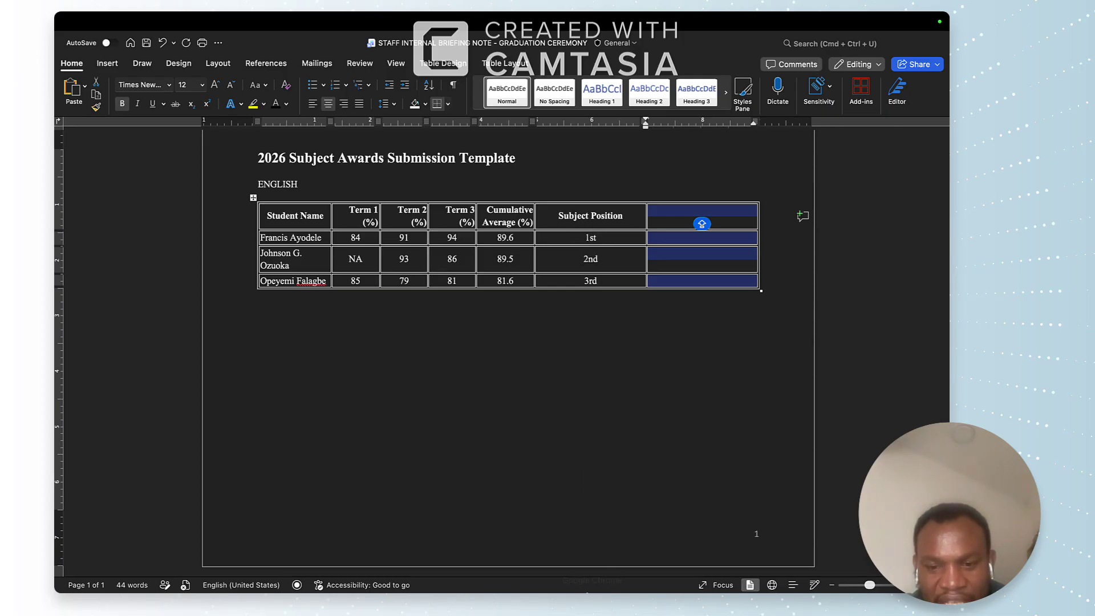
- Copy the header row A1:G1 from the ENGLISH sheet in Chrome and return to the awards template in Word
{"action": "left_click", "coordinate": [593, 561]}
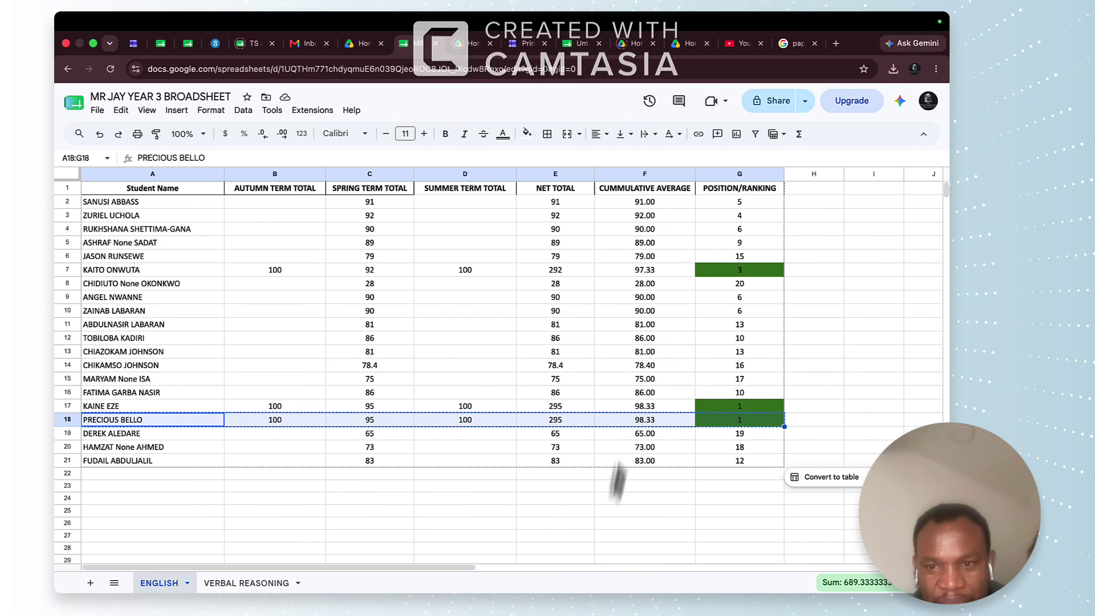
{"action": "left_click_drag", "start_coordinate": [181, 191], "coordinate": [712, 189]}
{"action": "key", "text": "ctrl+c"}
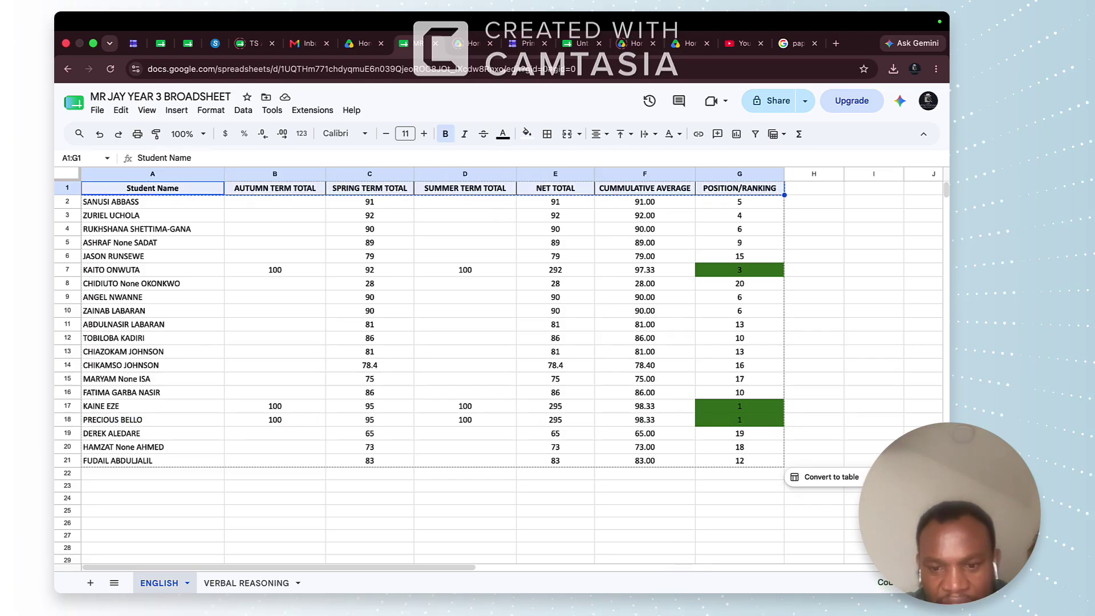
{"action": "mouse_move", "coordinate": [624, 579]}
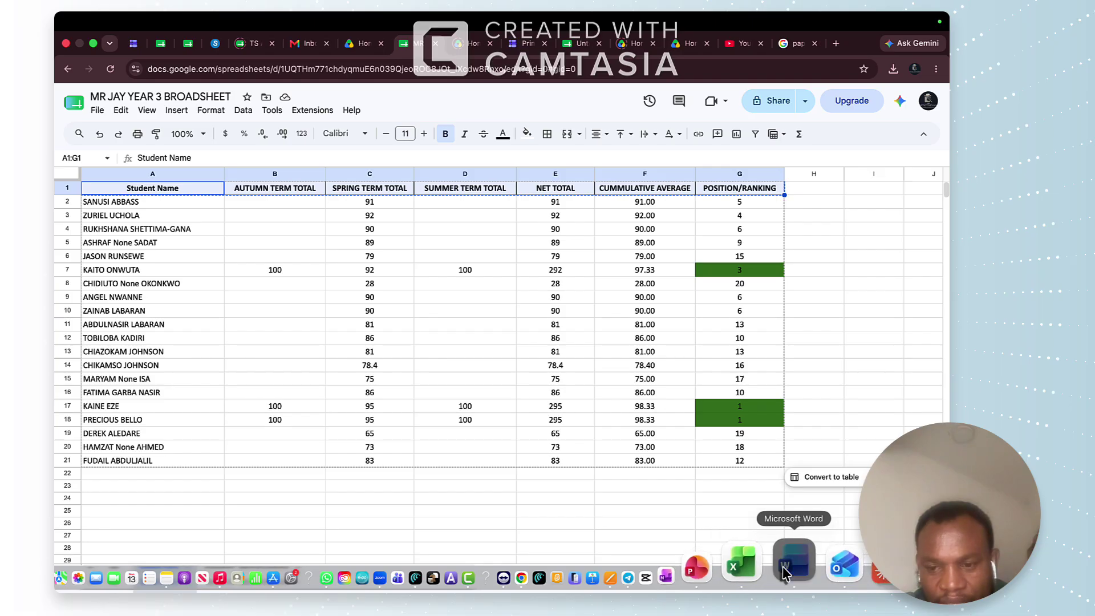
{"action": "left_click", "coordinate": [798, 568]}
- Try to paste the copied headings inside the Student Name header cell, and undo the paste
{"action": "left_click", "coordinate": [278, 218]}
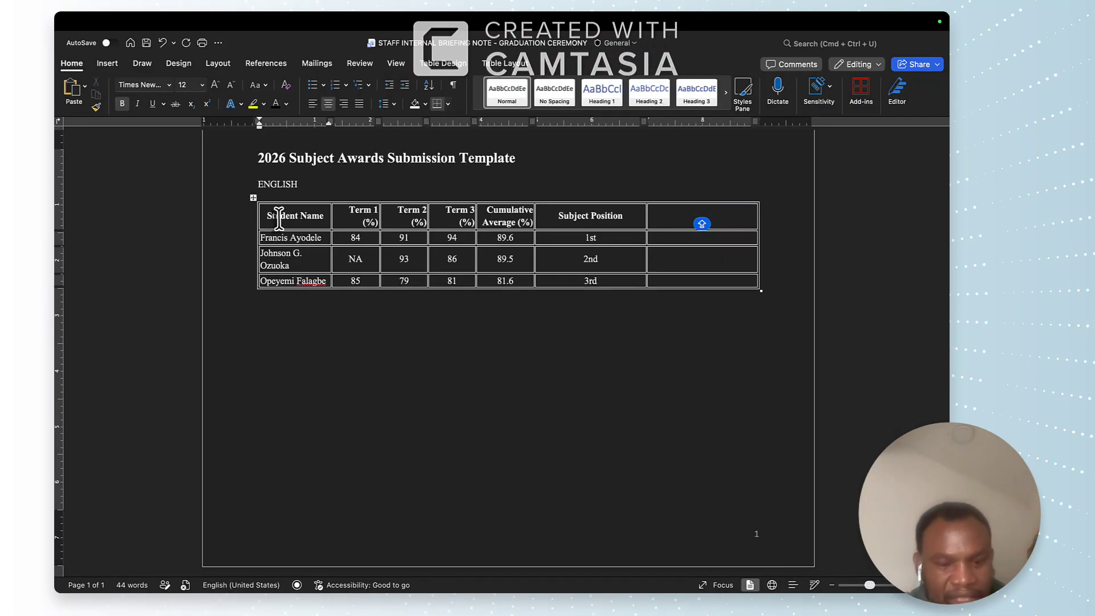
{"action": "key", "text": "super+v"}
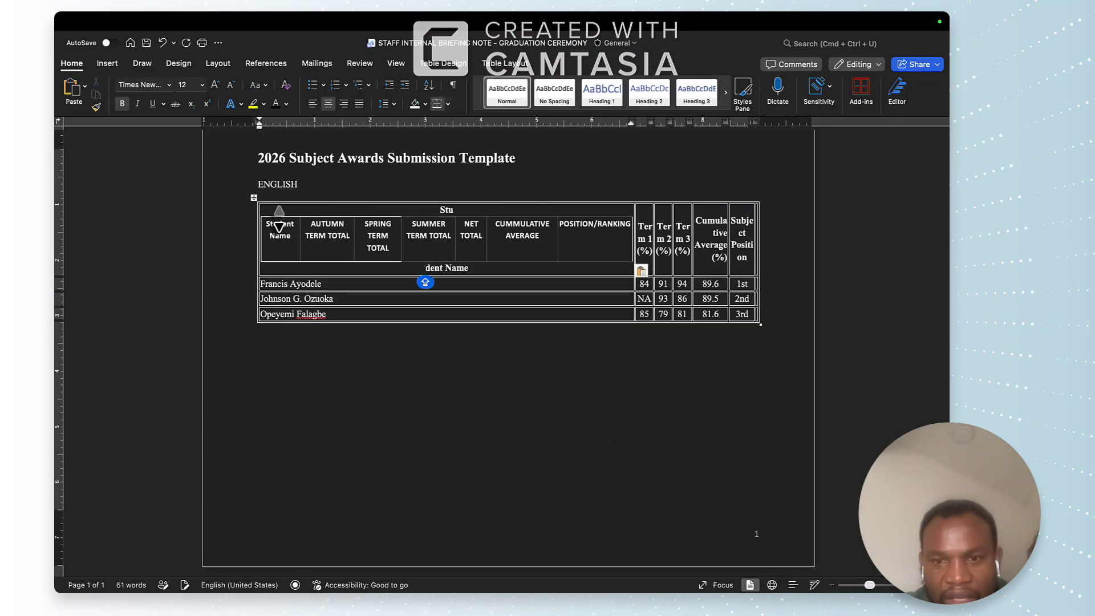
{"action": "key", "text": "super+z"}
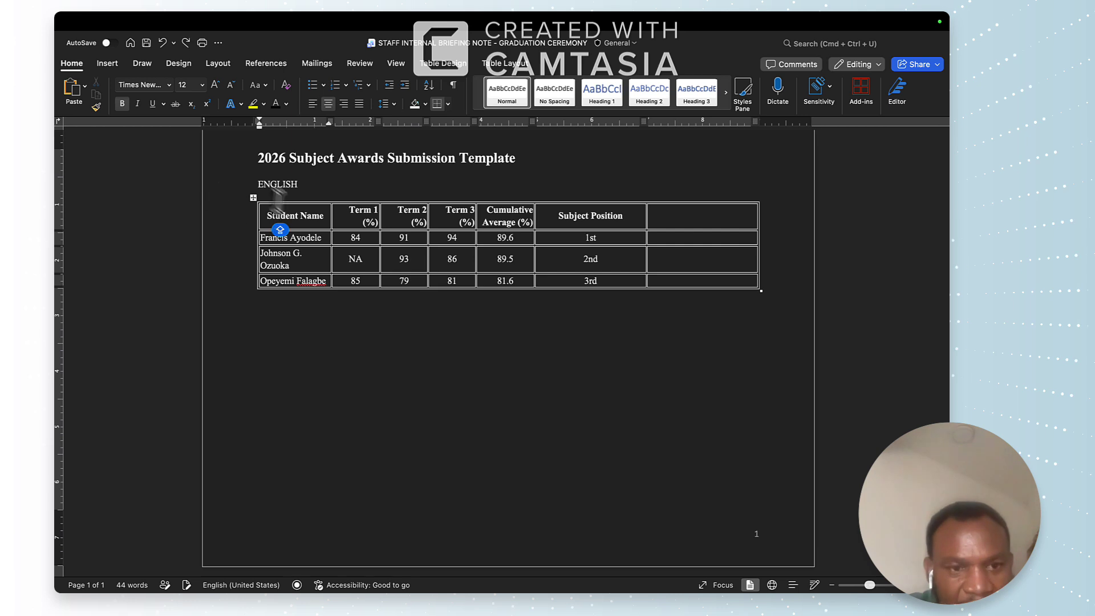
- Replace the table's entire header row, including the empty seventh cell, with the headings copied from the broadsheet
{"action": "left_click_drag", "start_coordinate": [299, 215], "coordinate": [673, 220]}
{"action": "key", "text": "super+v"}
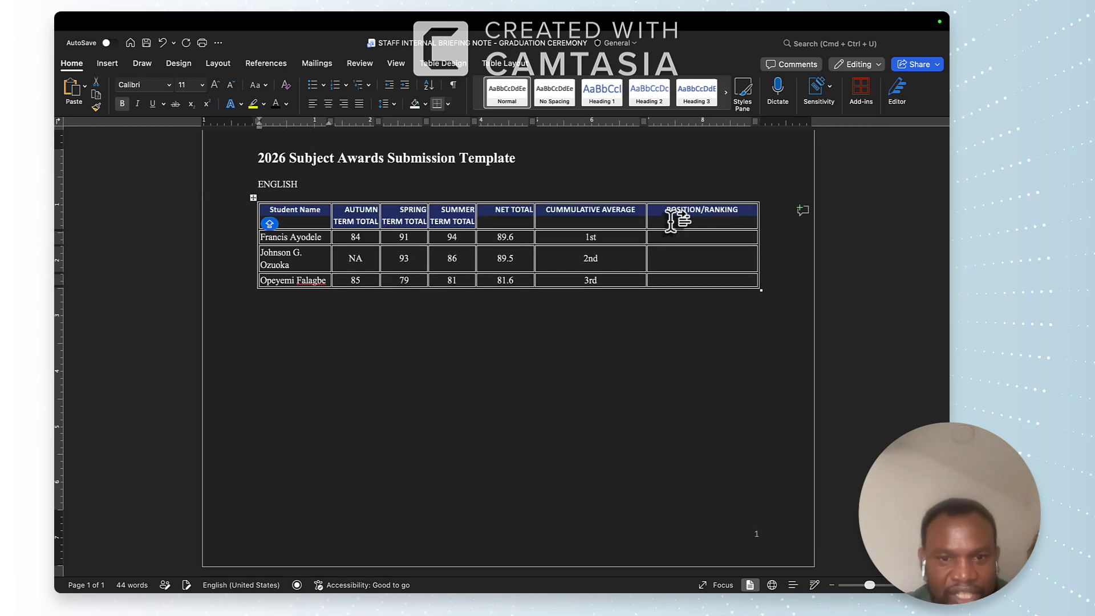
{"action": "left_click", "coordinate": [316, 236]}
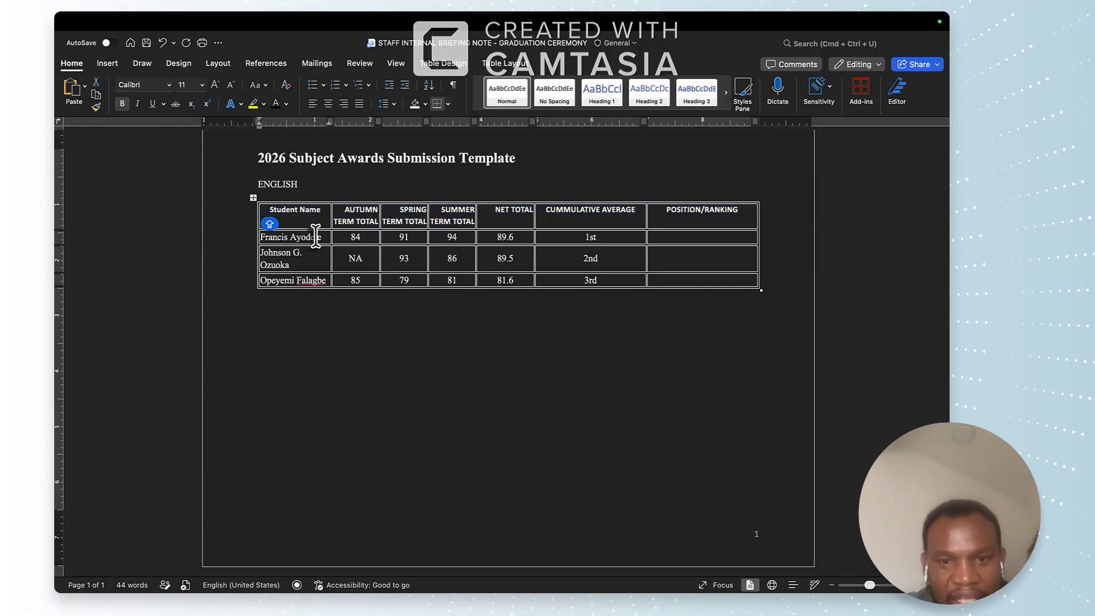
{"action": "mouse_move", "coordinate": [546, 570]}
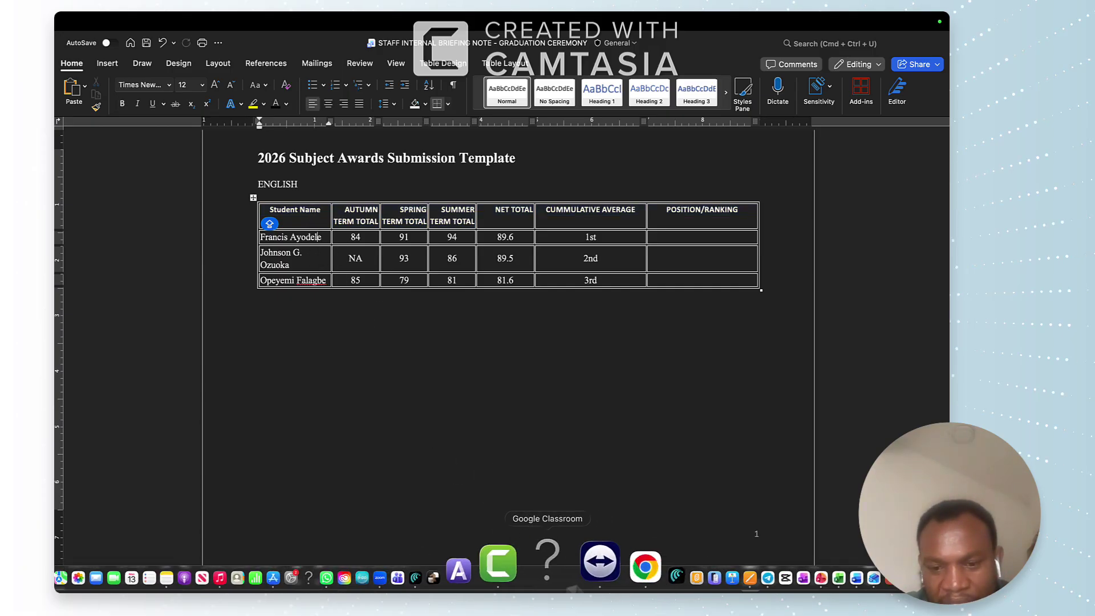
- Copy the two first-ranked students' rows A17:G18 from the ENGLISH sheet in Chrome and paste them over the Word table's first two student rows
{"action": "left_click", "coordinate": [585, 568]}
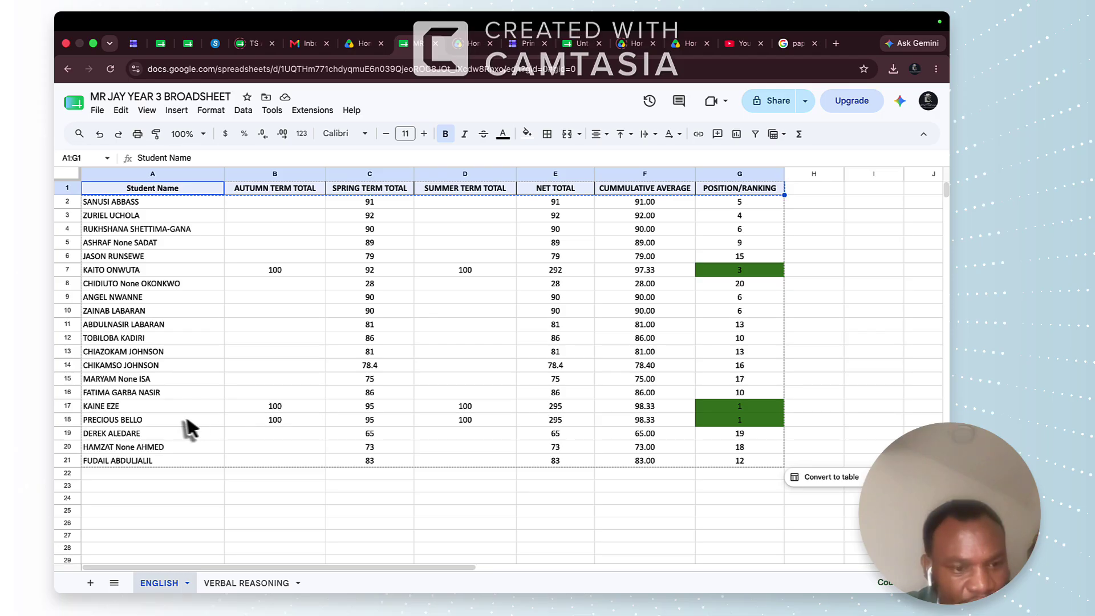
{"action": "left_click_drag", "start_coordinate": [176, 419], "coordinate": [276, 424]}
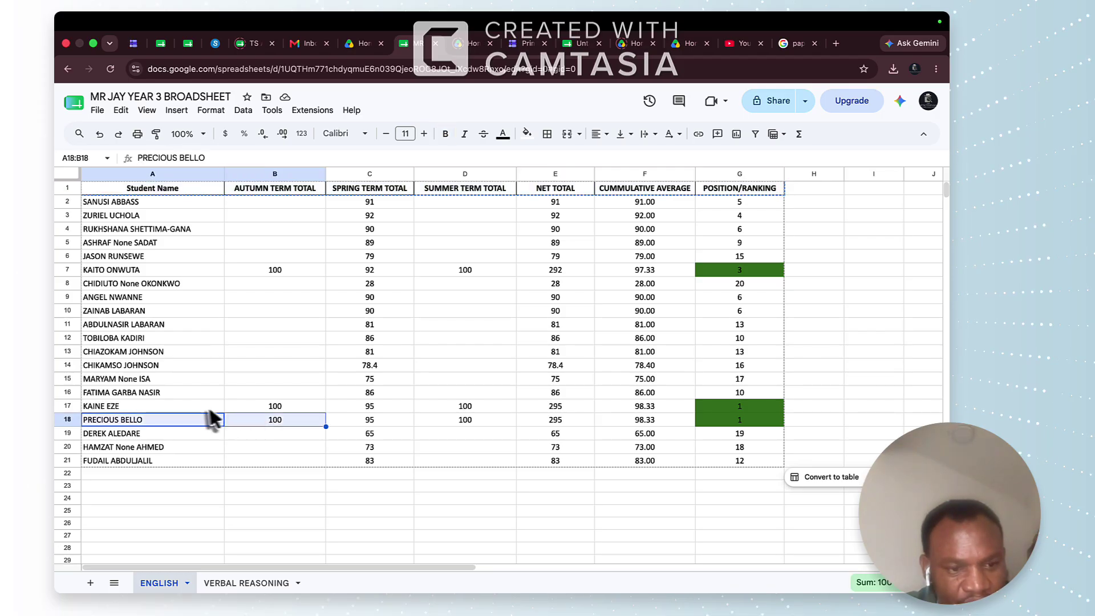
{"action": "left_click_drag", "start_coordinate": [203, 405], "coordinate": [727, 427]}
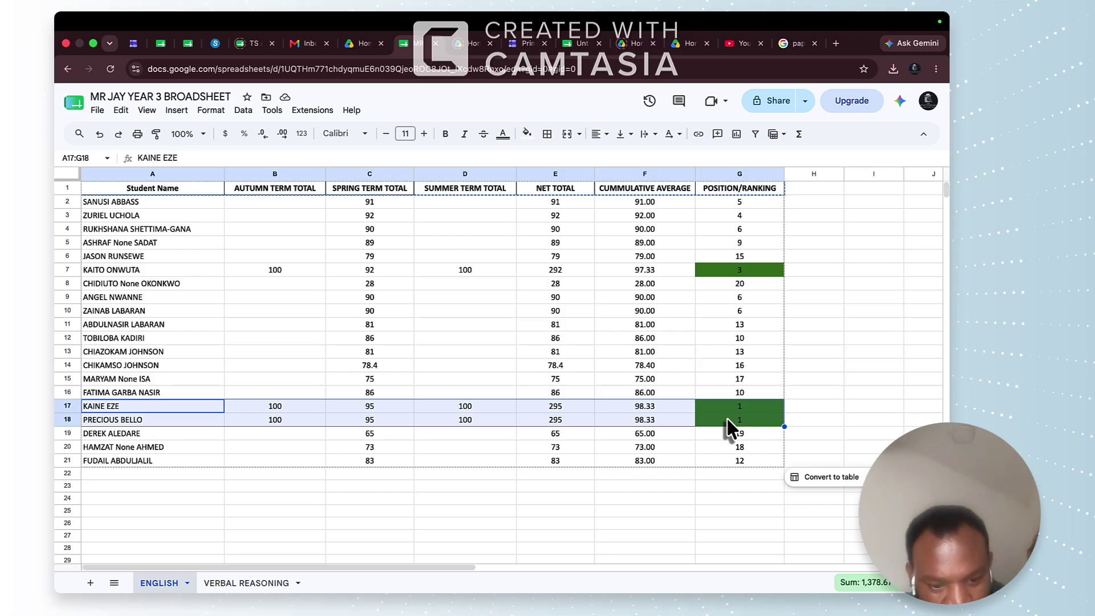
{"action": "key", "text": "super+c"}
{"action": "mouse_move", "coordinate": [712, 610]}
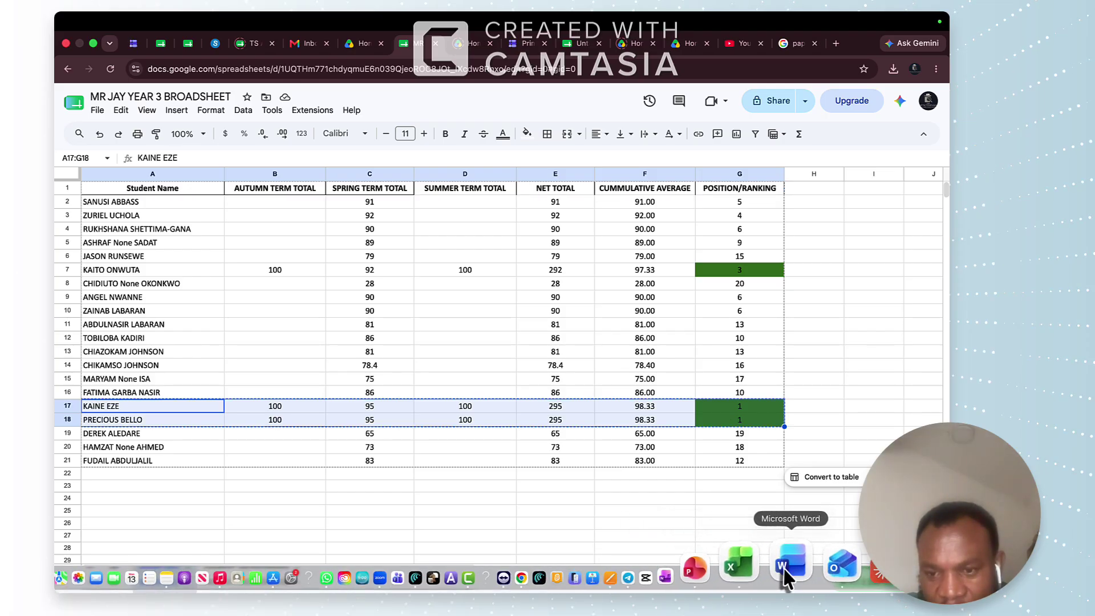
{"action": "left_click", "coordinate": [783, 568]}
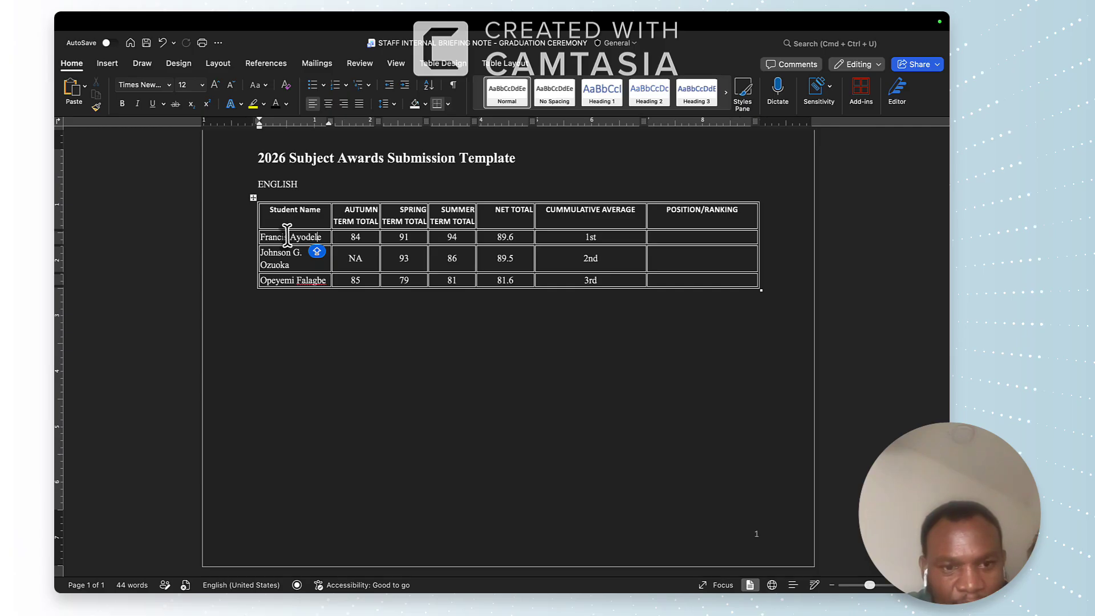
{"action": "left_click_drag", "start_coordinate": [286, 237], "coordinate": [674, 262]}
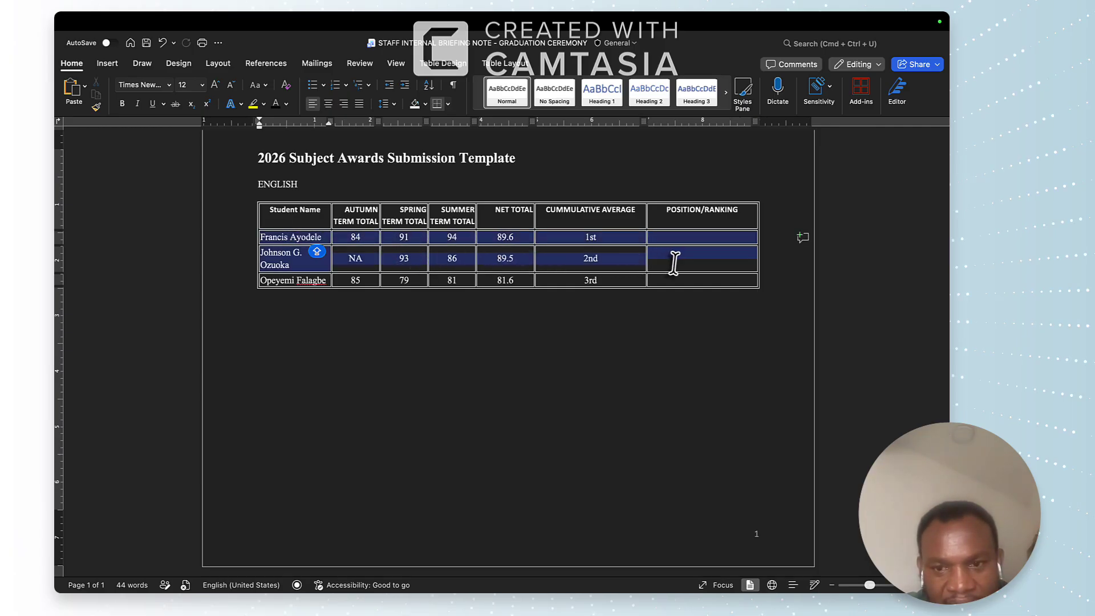
{"action": "key", "text": "super+v"}
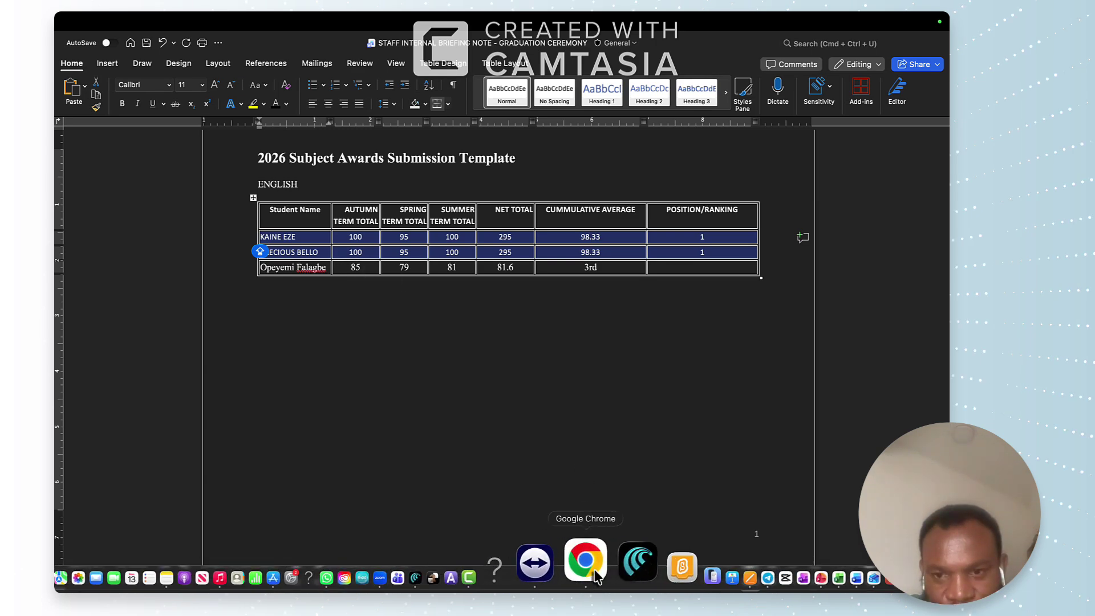
- Copy the third-ranked student's row A7:G7 from the ENGLISH sheet in Chrome and paste it over the last student row in the Word table
{"action": "left_click", "coordinate": [596, 565]}
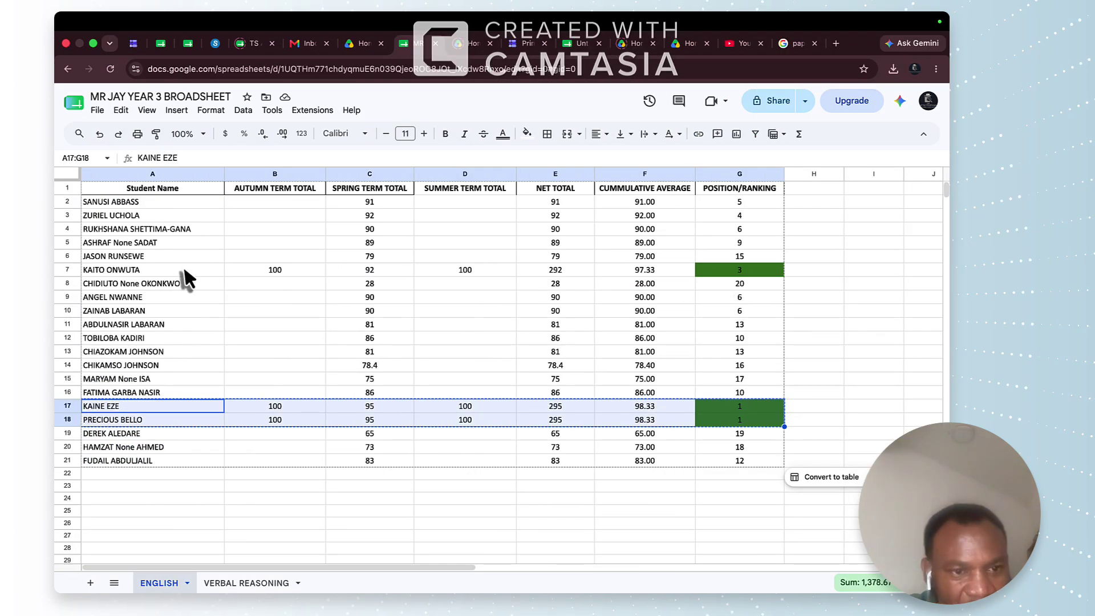
{"action": "left_click_drag", "start_coordinate": [184, 269], "coordinate": [712, 280]}
{"action": "key", "text": "super+c"}
{"action": "mouse_move", "coordinate": [715, 576]}
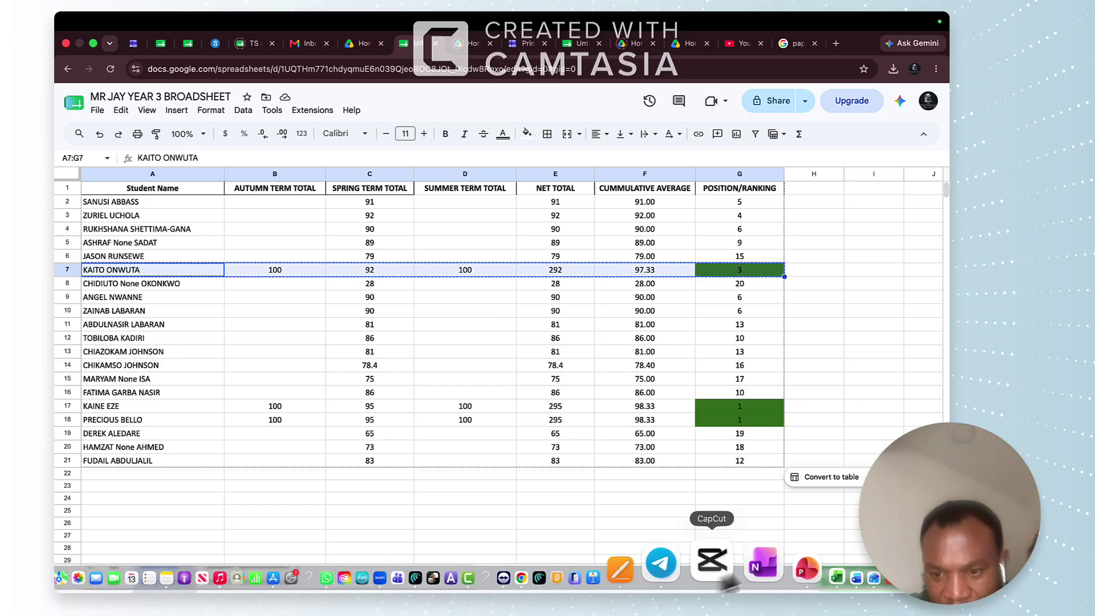
{"action": "left_click", "coordinate": [788, 565]}
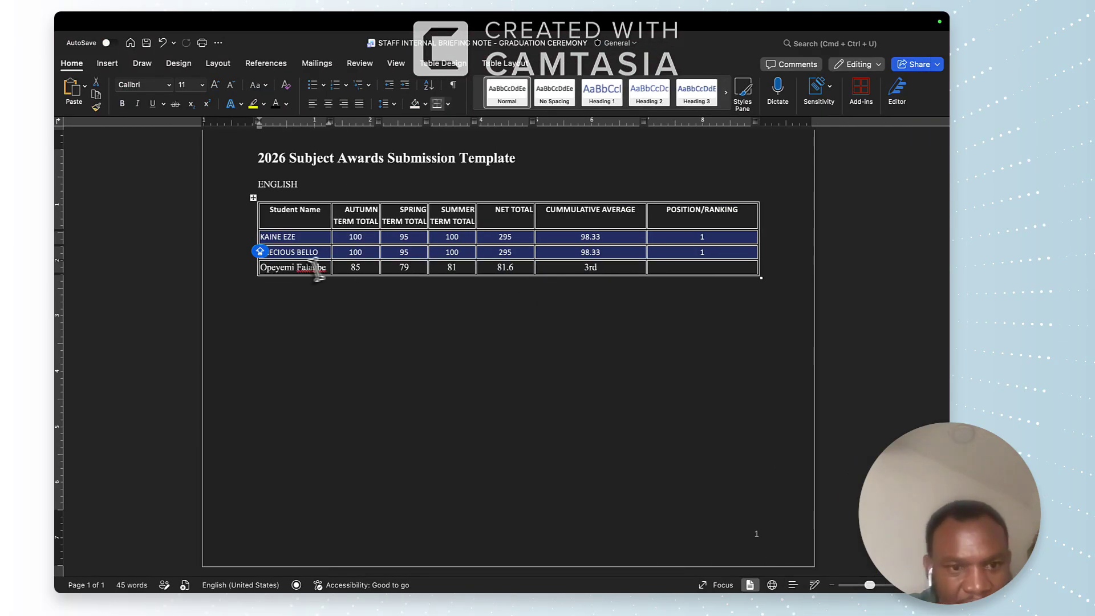
{"action": "right_click", "coordinate": [308, 268]}
{"action": "left_click", "coordinate": [358, 268]}
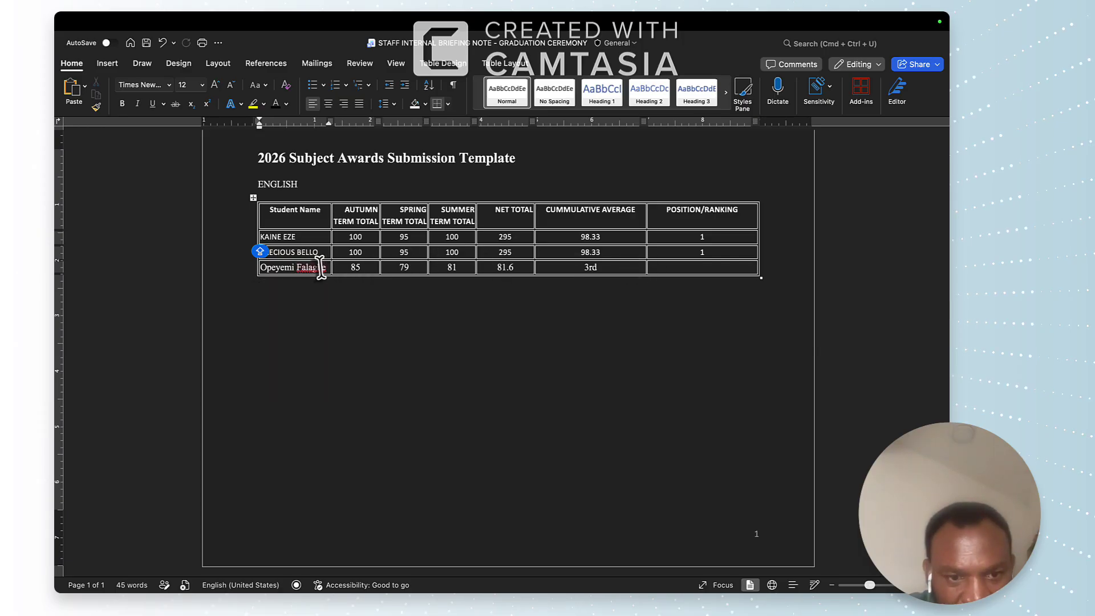
{"action": "left_click_drag", "start_coordinate": [320, 268], "coordinate": [686, 263]}
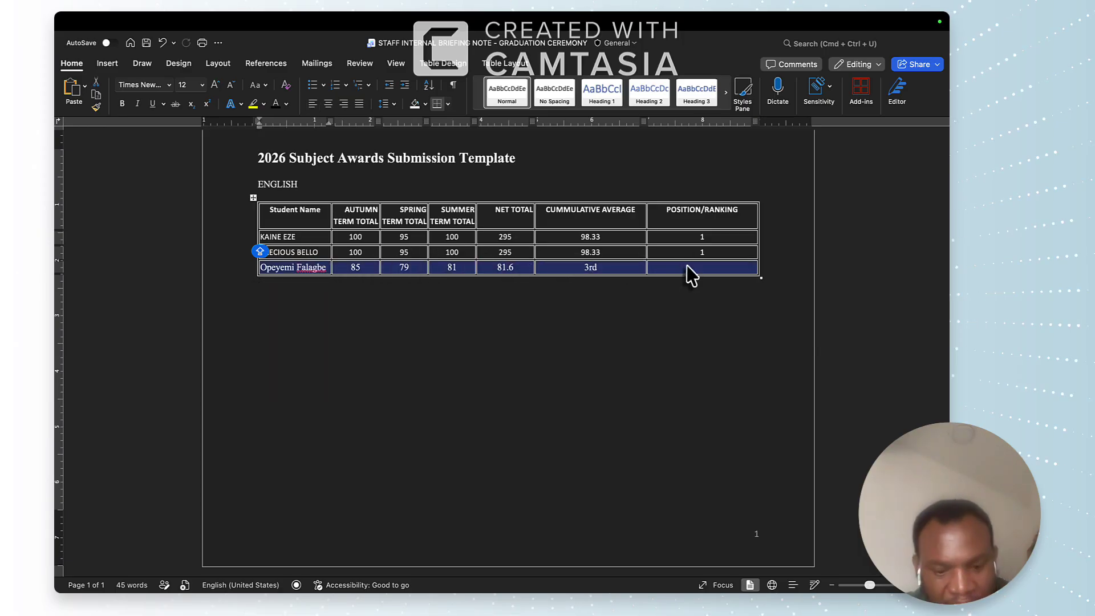
{"action": "key", "text": "super+v"}
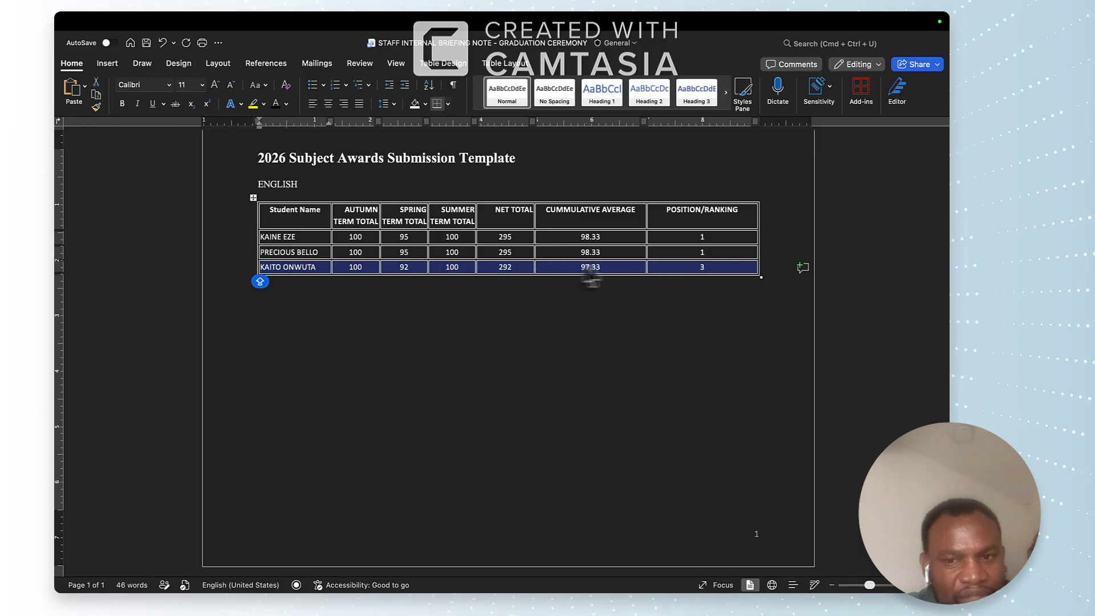
- Insert an empty row below the last student row of the English awards table
{"action": "left_click", "coordinate": [310, 270]}
{"action": "right_click", "coordinate": [309, 270]}
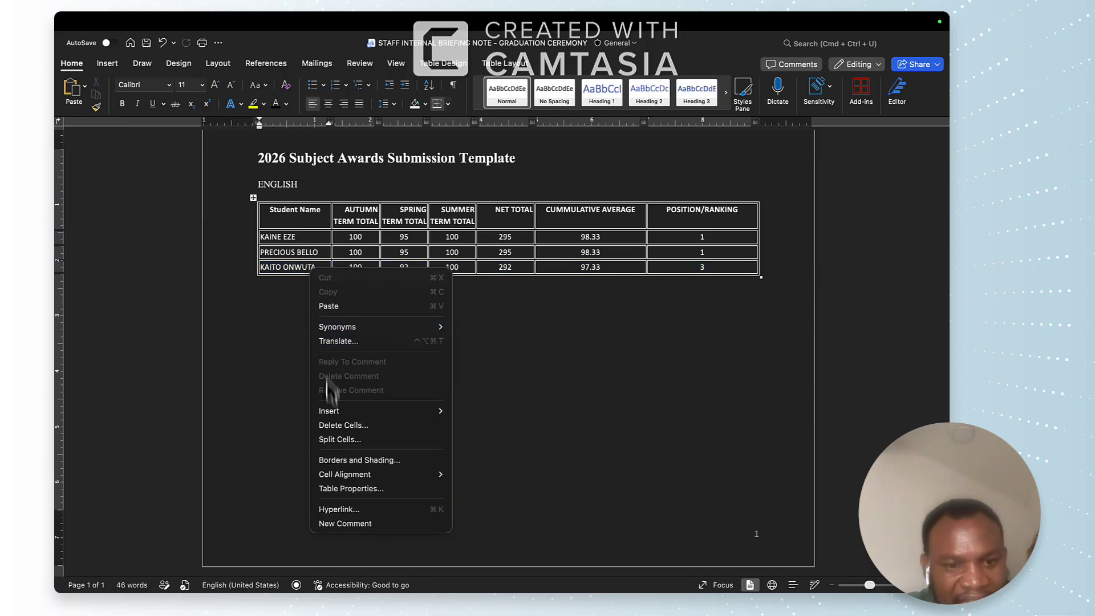
{"action": "mouse_move", "coordinate": [336, 412]}
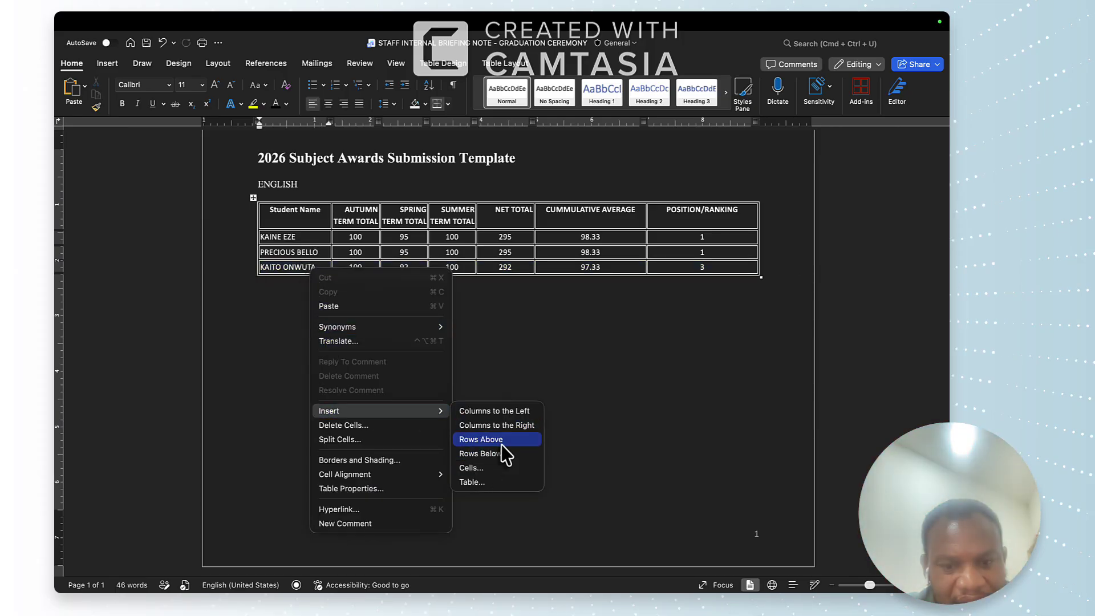
{"action": "left_click", "coordinate": [499, 465]}
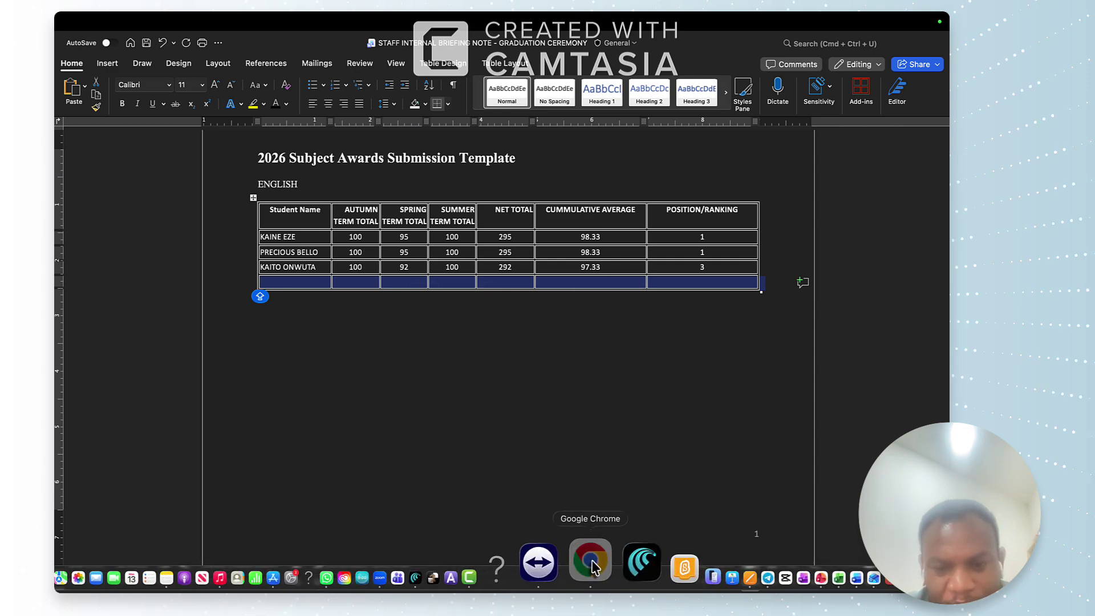
- Copy the fourth-ranked student's row A3:G3 from the ENGLISH sheet in Chrome and paste it into the empty last row of the Word table
{"action": "left_click", "coordinate": [593, 560]}
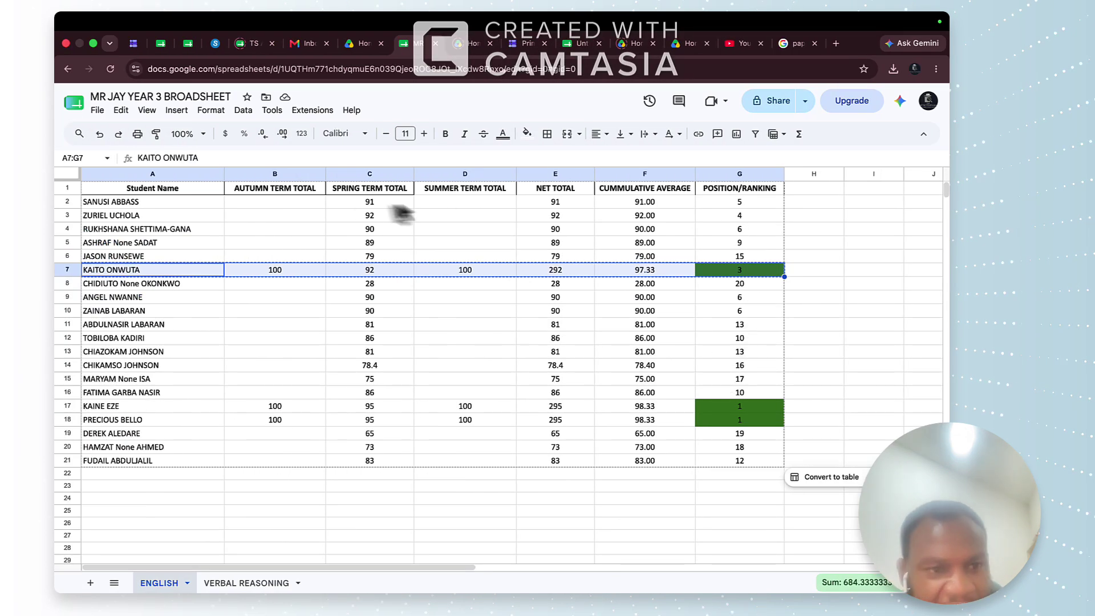
{"action": "left_click_drag", "start_coordinate": [194, 217], "coordinate": [717, 232]}
{"action": "key", "text": "ctrl+c"}
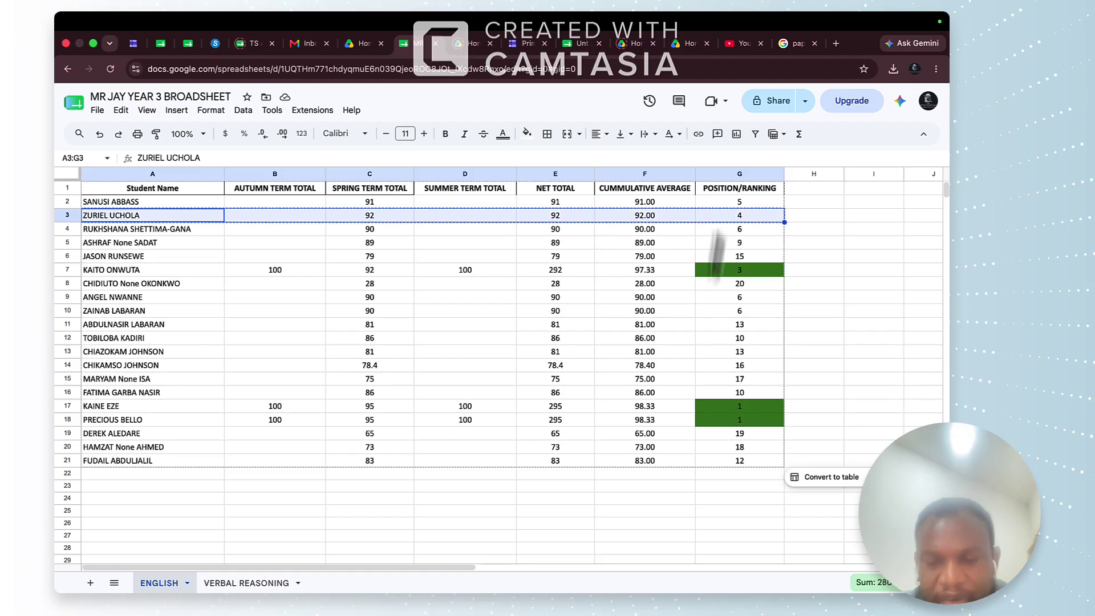
{"action": "left_click", "coordinate": [780, 567]}
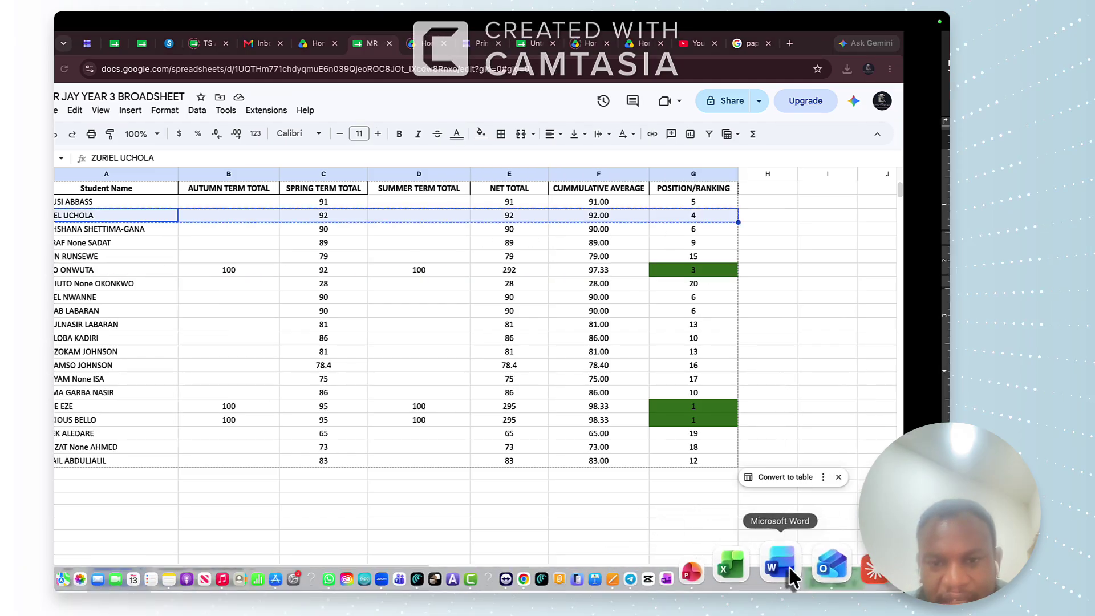
{"action": "left_click_drag", "start_coordinate": [292, 281], "coordinate": [657, 283]}
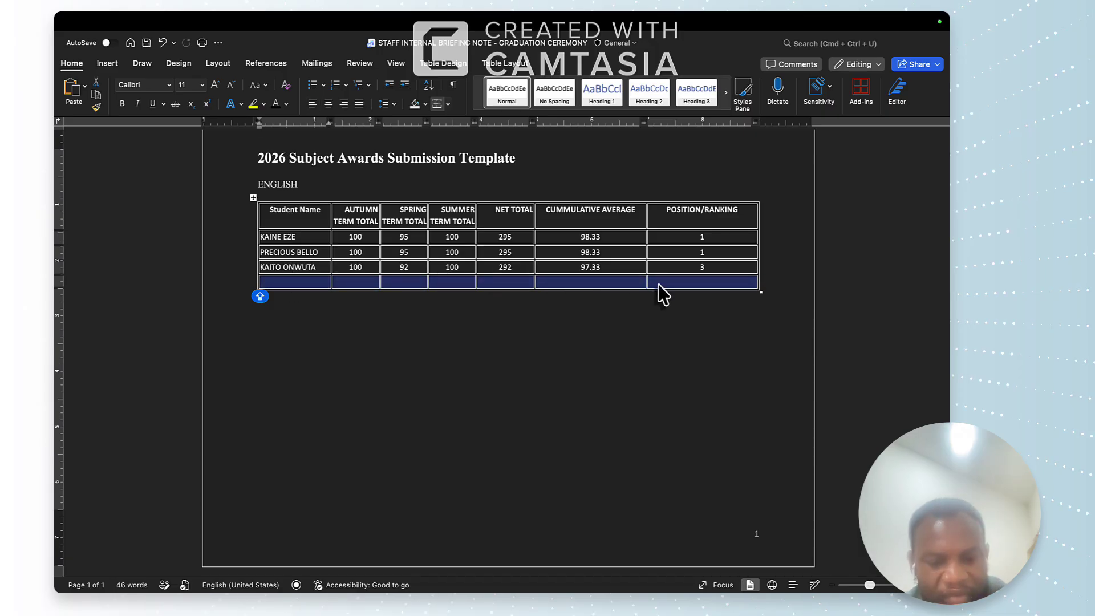
{"action": "key", "text": "super+v"}
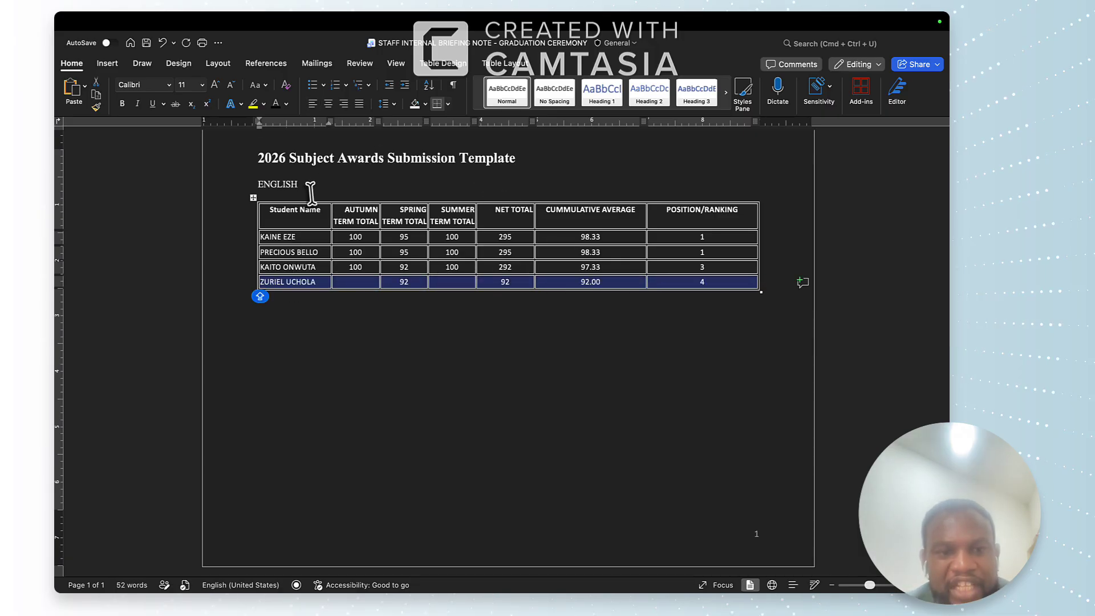
- Add the heading "NON & NON VERBAL REASONING" below the English awards table, leaving some space above it
{"action": "left_click", "coordinate": [310, 193]}
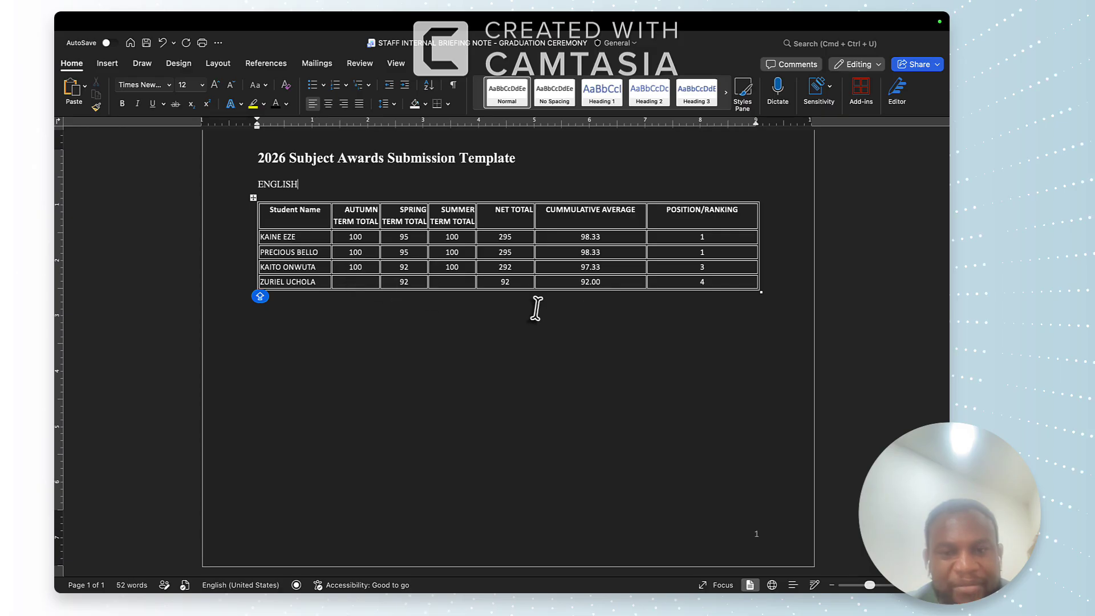
{"action": "left_click", "coordinate": [476, 367]}
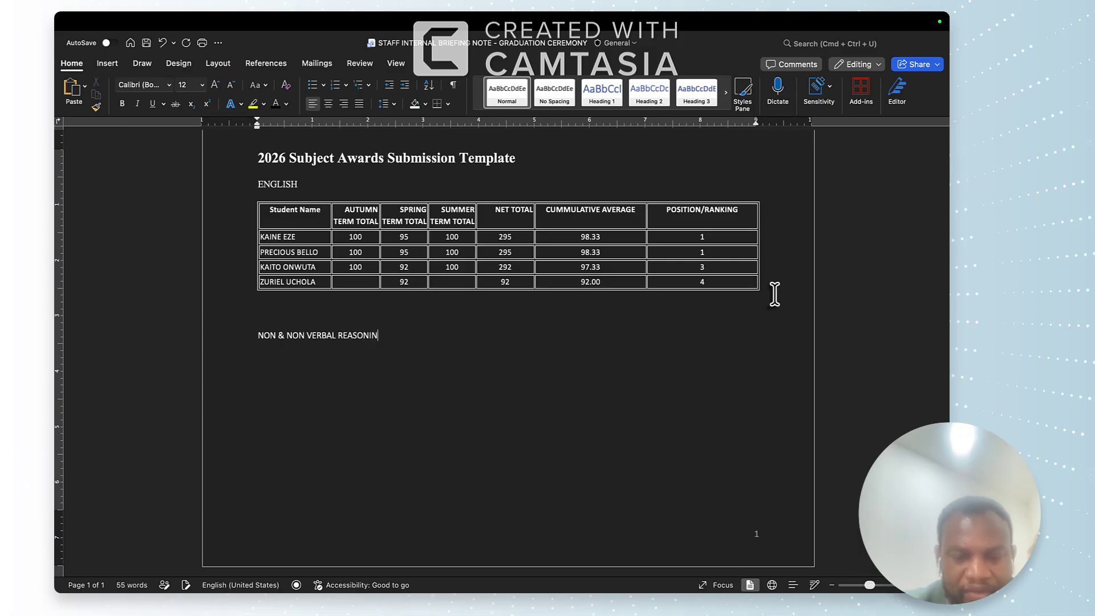
{"action": "type", "text": "G"}
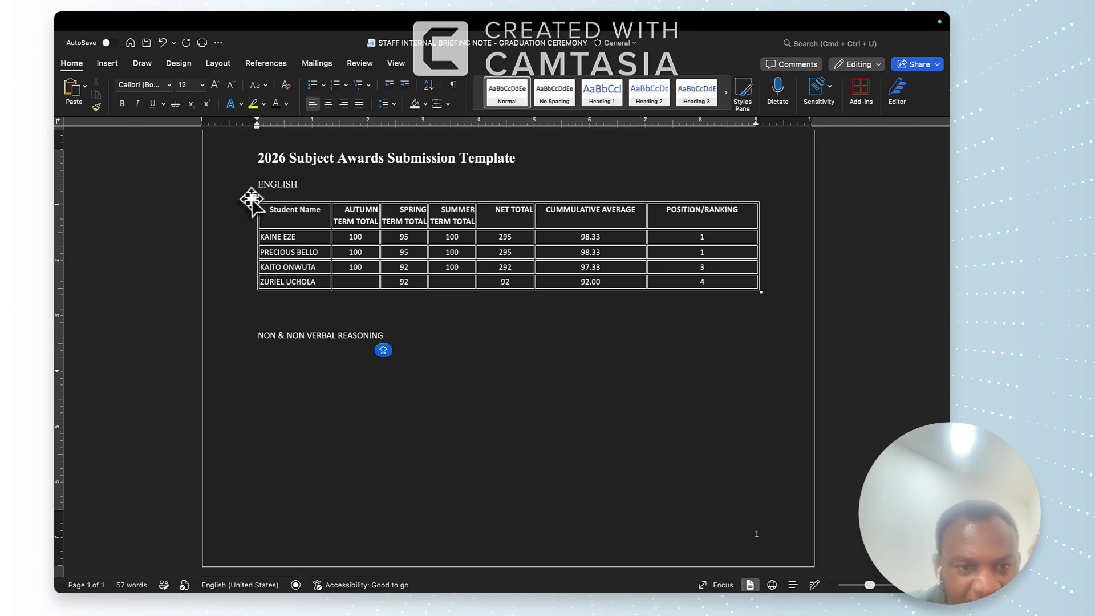
- Copy the whole English awards table and paste a duplicate under the NON & NON VERBAL REASONING heading
{"action": "left_click", "coordinate": [253, 198]}
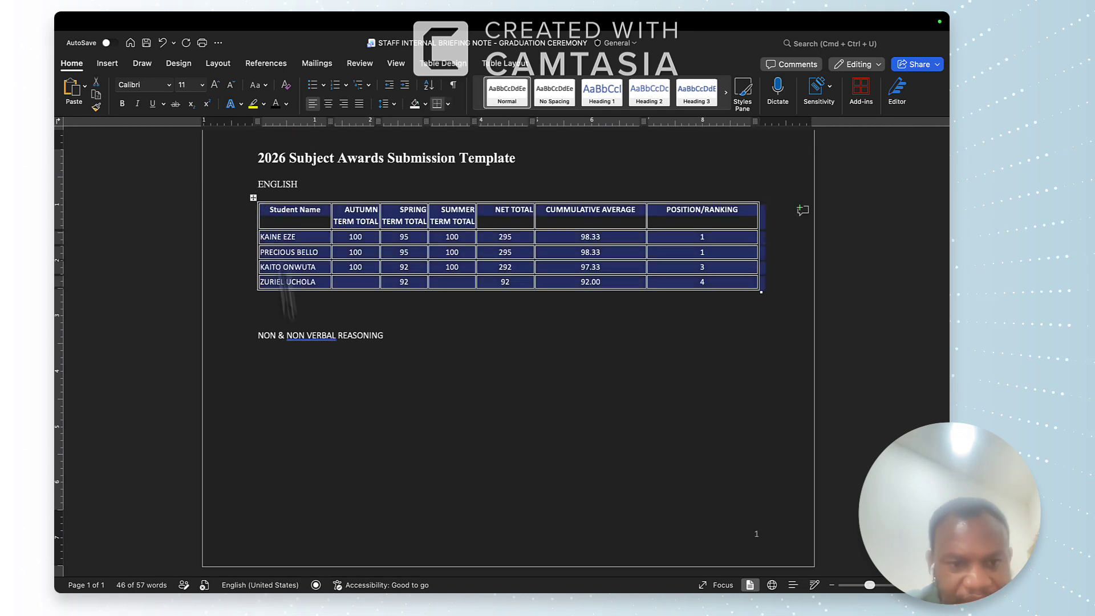
{"action": "left_click", "coordinate": [276, 357]}
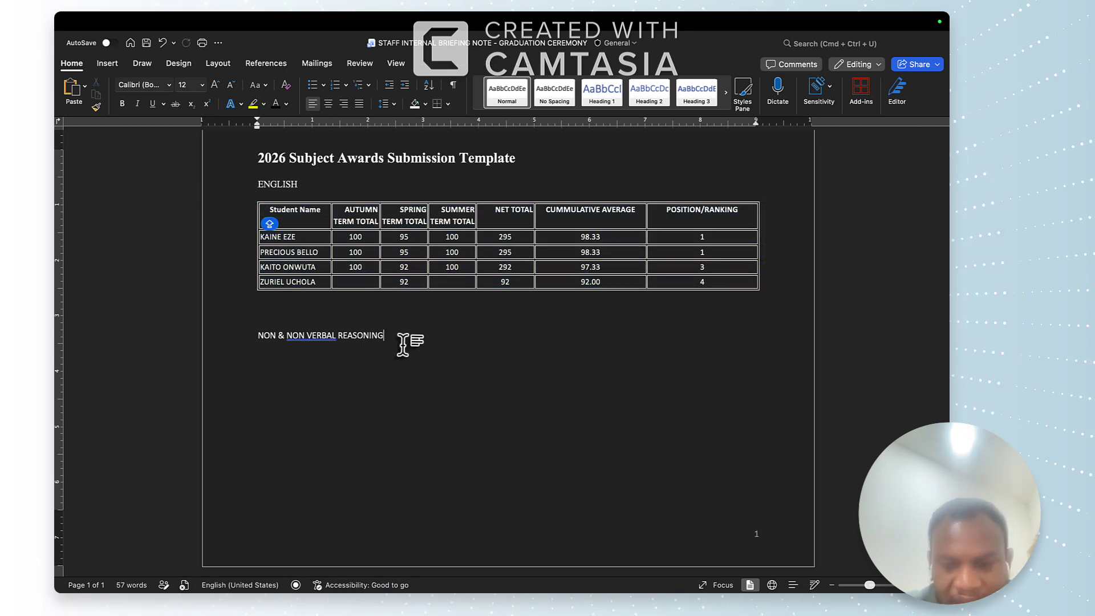
{"action": "key", "text": "super+v"}
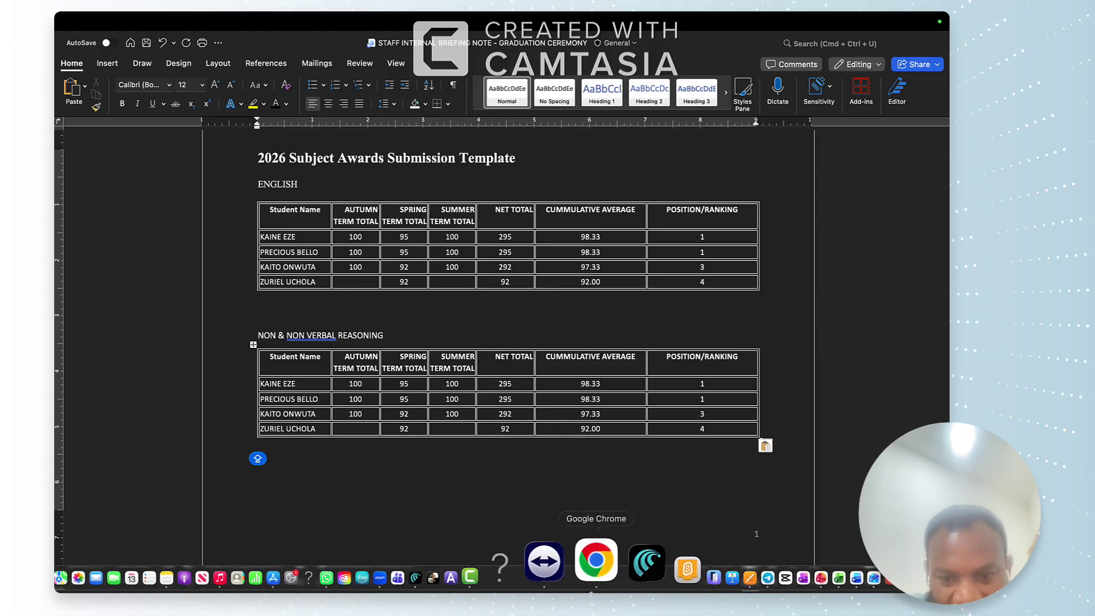
- Copy the first-ranked student's row A9:G9 from the VERBAL REASONING sheet in Chrome and paste it over the second Word table's first student row
{"action": "left_click", "coordinate": [595, 580]}
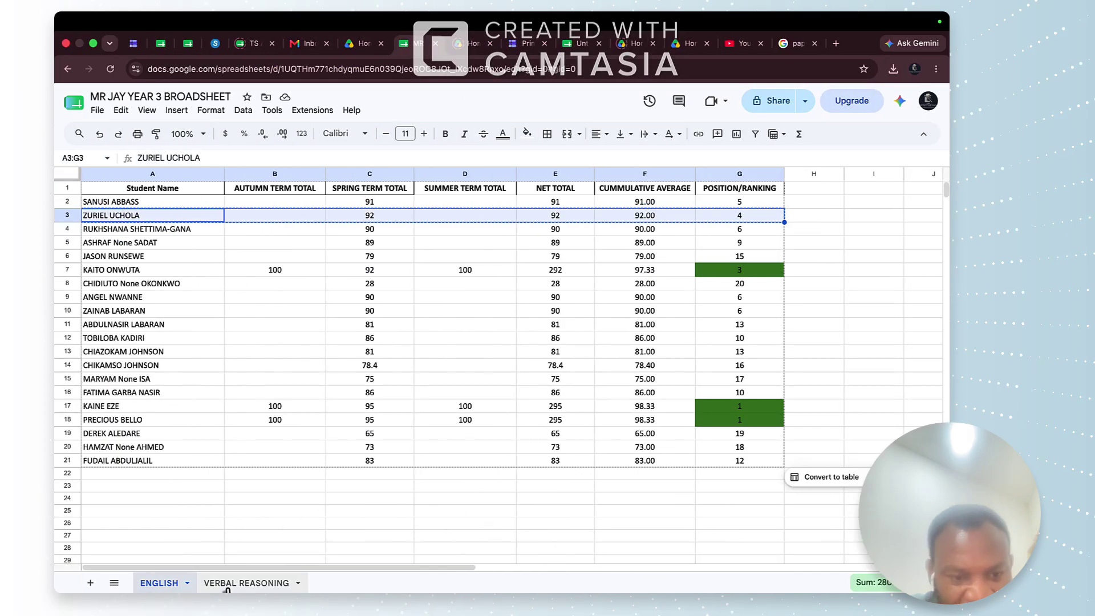
{"action": "left_click", "coordinate": [228, 584]}
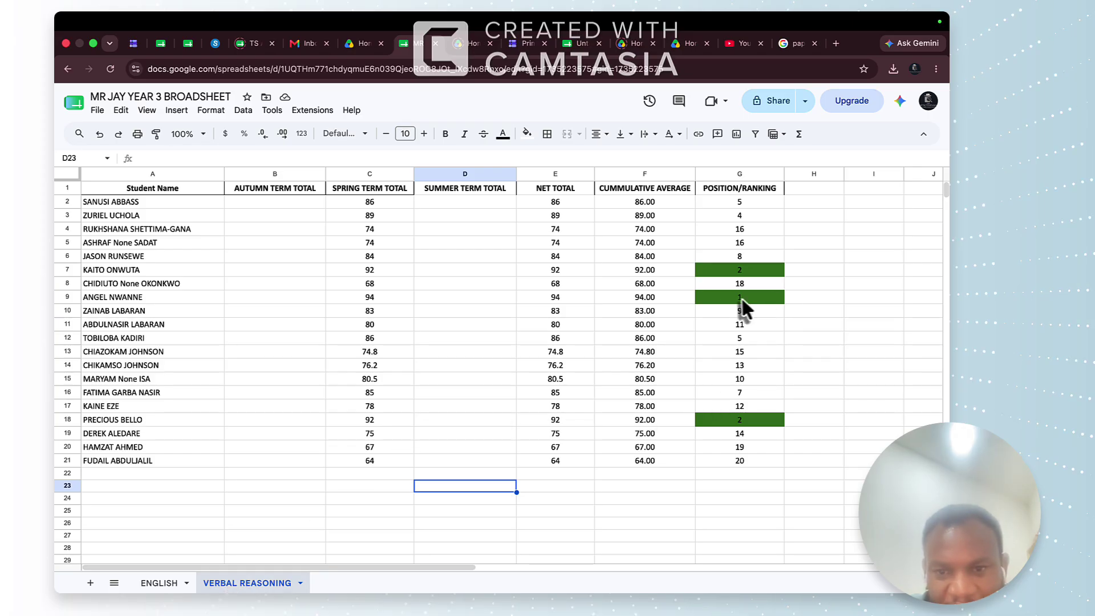
{"action": "left_click_drag", "start_coordinate": [164, 297], "coordinate": [716, 300]}
{"action": "key", "text": "super+c"}
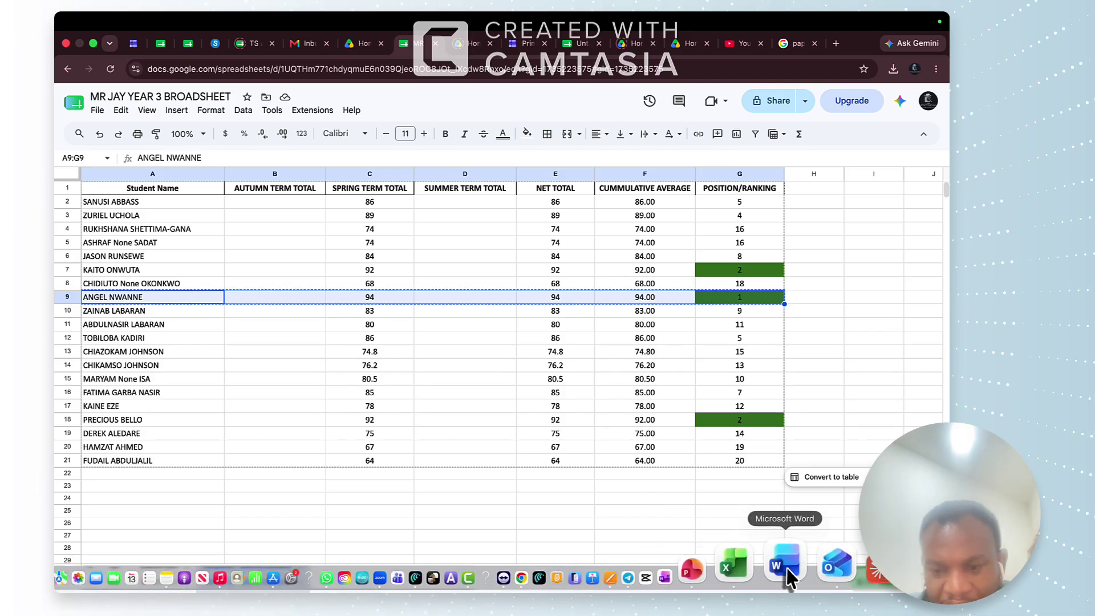
{"action": "left_click", "coordinate": [826, 567]}
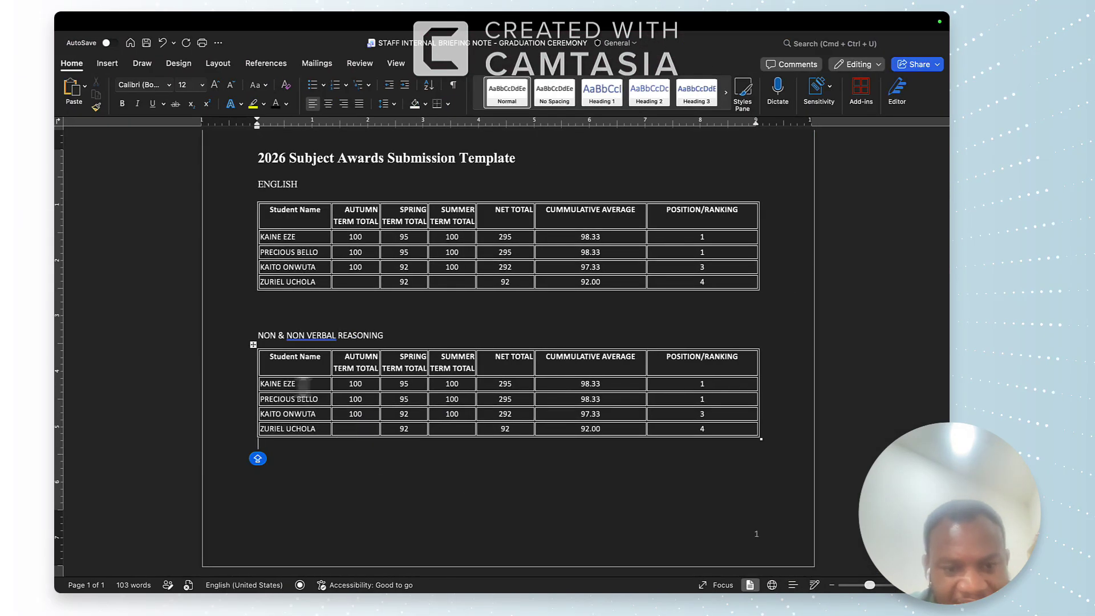
{"action": "left_click_drag", "start_coordinate": [303, 387], "coordinate": [671, 395]}
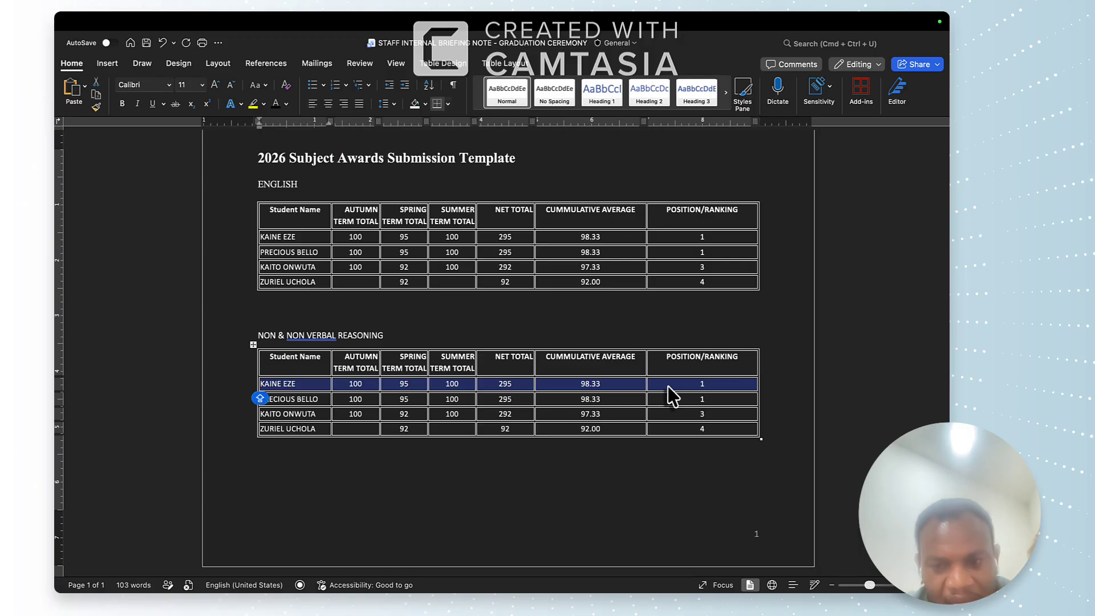
{"action": "key", "text": "super+v"}
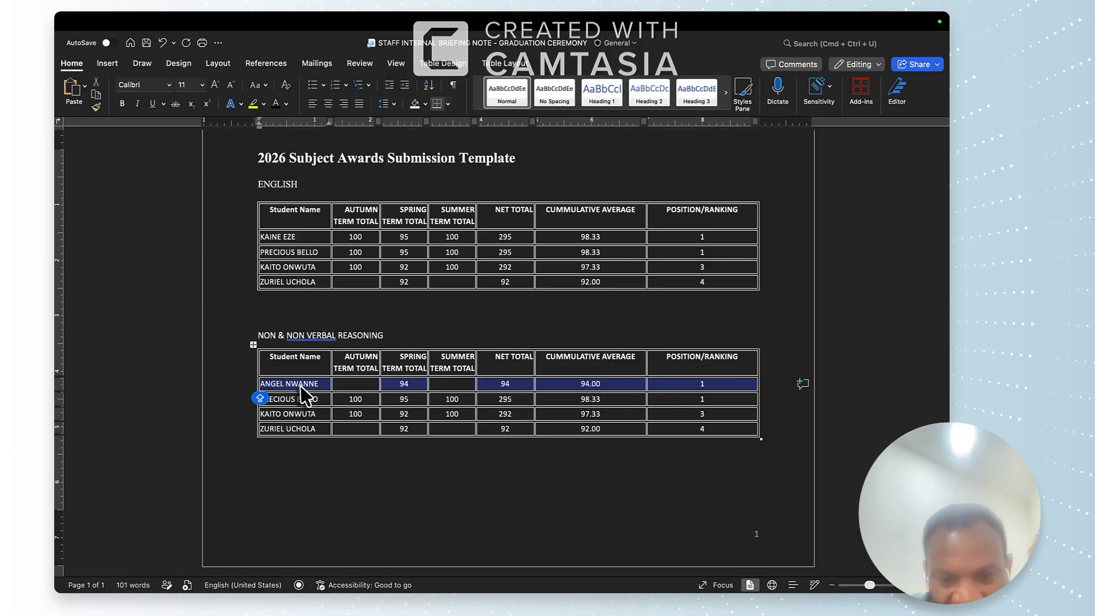
- Copy row A7:G7 from the VERBAL REASONING sheet in Chrome and paste it over the second student row of the lower Word table
{"action": "mouse_move", "coordinate": [573, 587]}
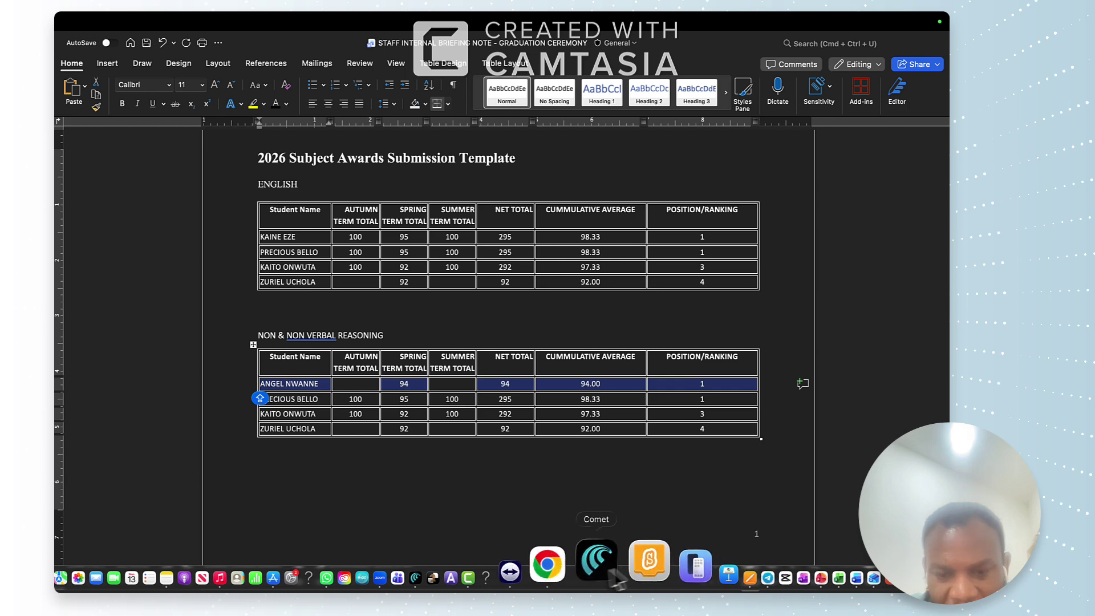
{"action": "left_click", "coordinate": [590, 570]}
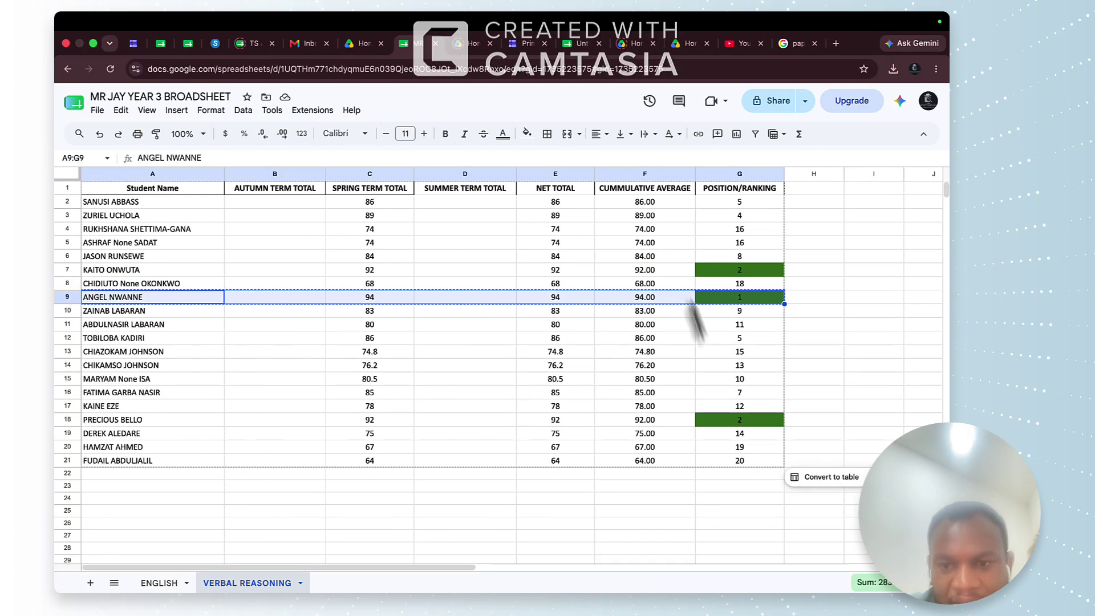
{"action": "left_click_drag", "start_coordinate": [165, 271], "coordinate": [271, 272]}
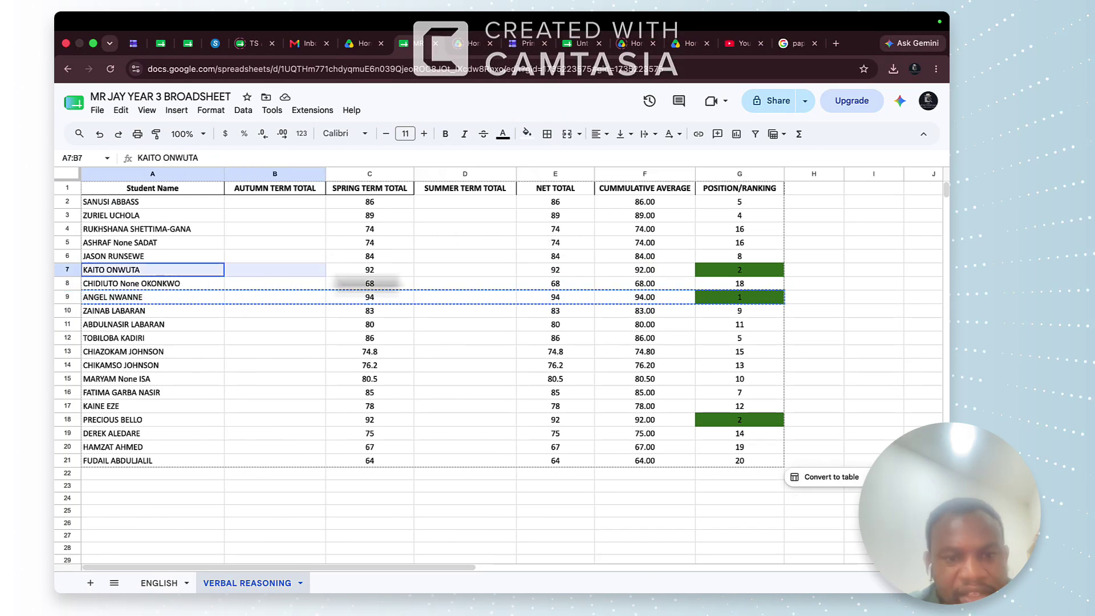
{"action": "left_click_drag", "start_coordinate": [368, 281], "coordinate": [726, 281]}
{"action": "key", "text": "ctrl+c"}
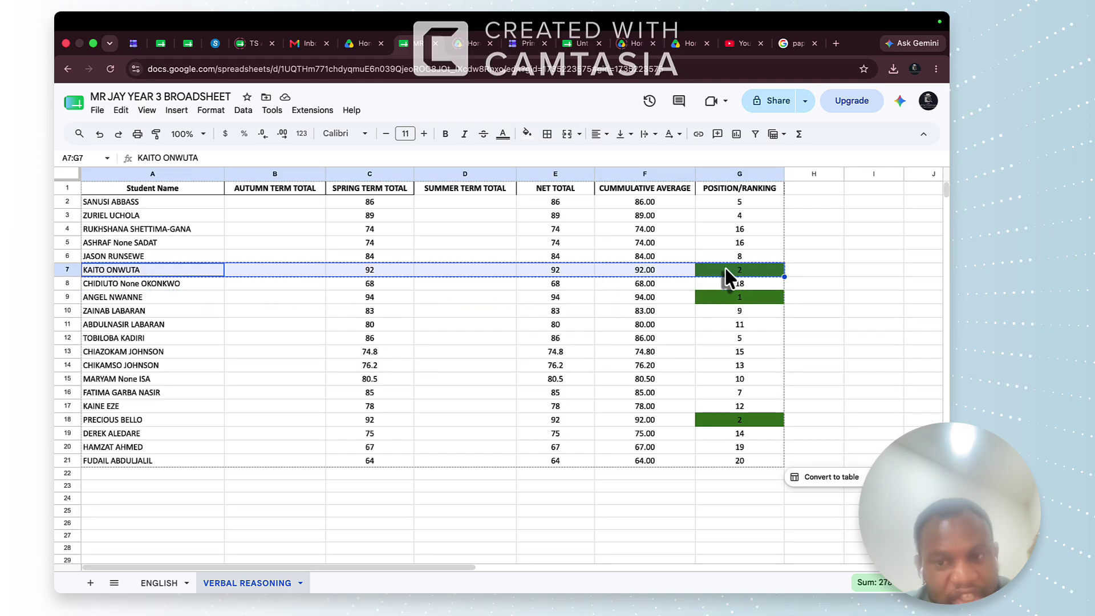
{"action": "mouse_move", "coordinate": [599, 578]}
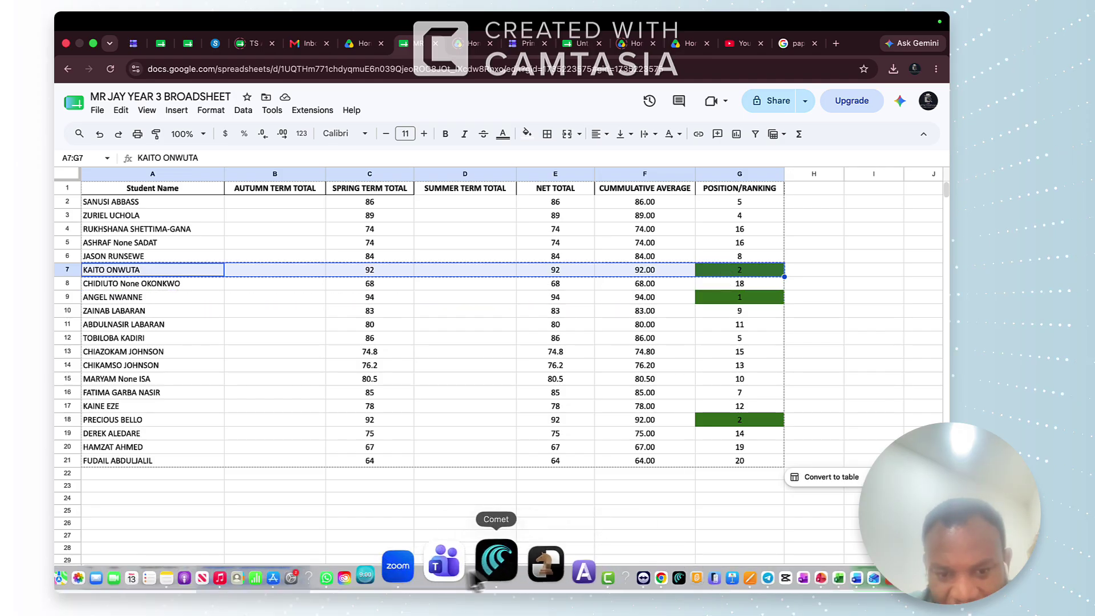
{"action": "left_click", "coordinate": [790, 577]}
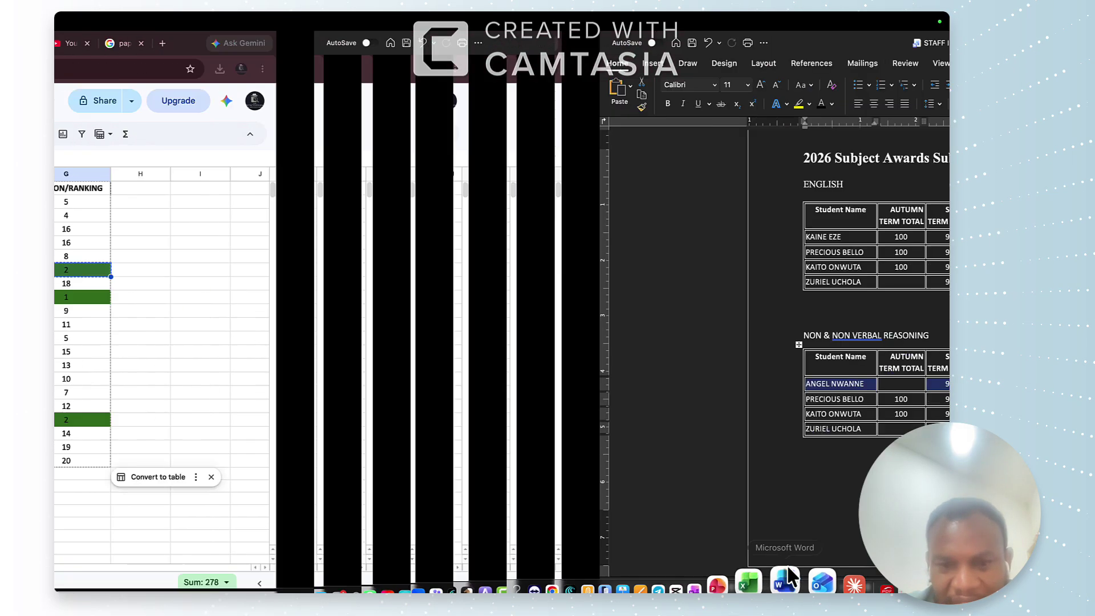
{"action": "left_click_drag", "start_coordinate": [318, 401], "coordinate": [688, 401]}
{"action": "key", "text": "super+v"}
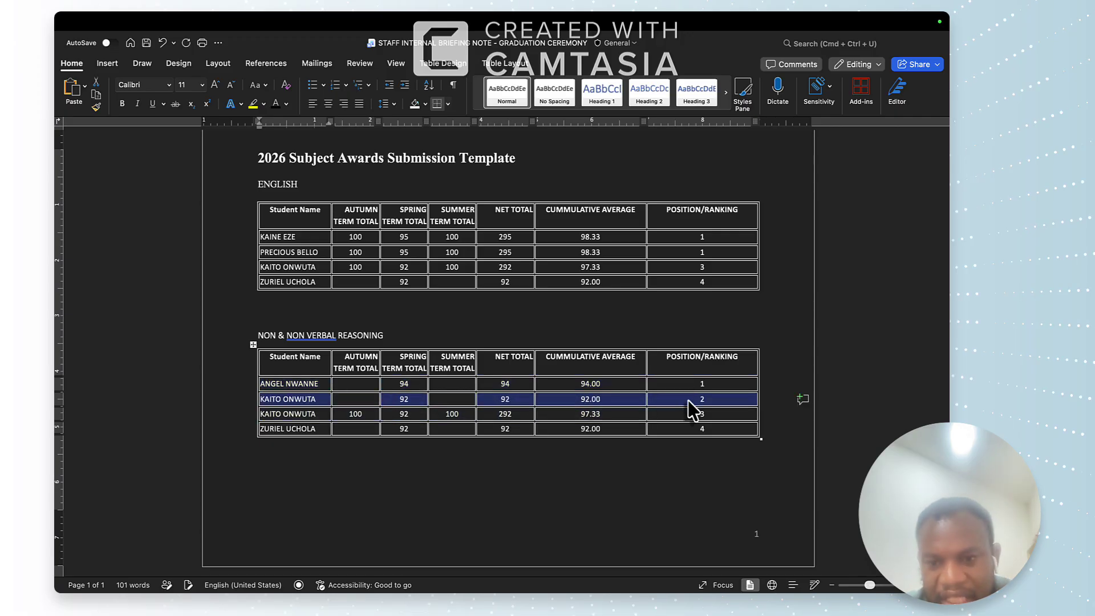
- Copy the other second-ranked student's row A18:G18 from the VERBAL REASONING sheet in Chrome and paste it over the lower Word table's third student row
{"action": "mouse_move", "coordinate": [681, 590]}
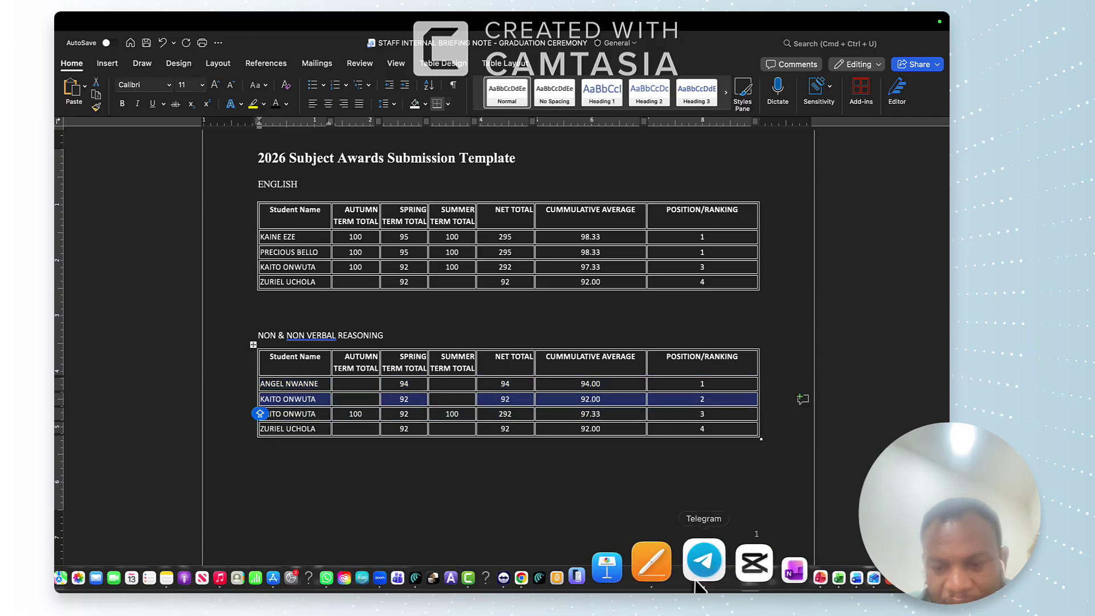
{"action": "left_click", "coordinate": [596, 564]}
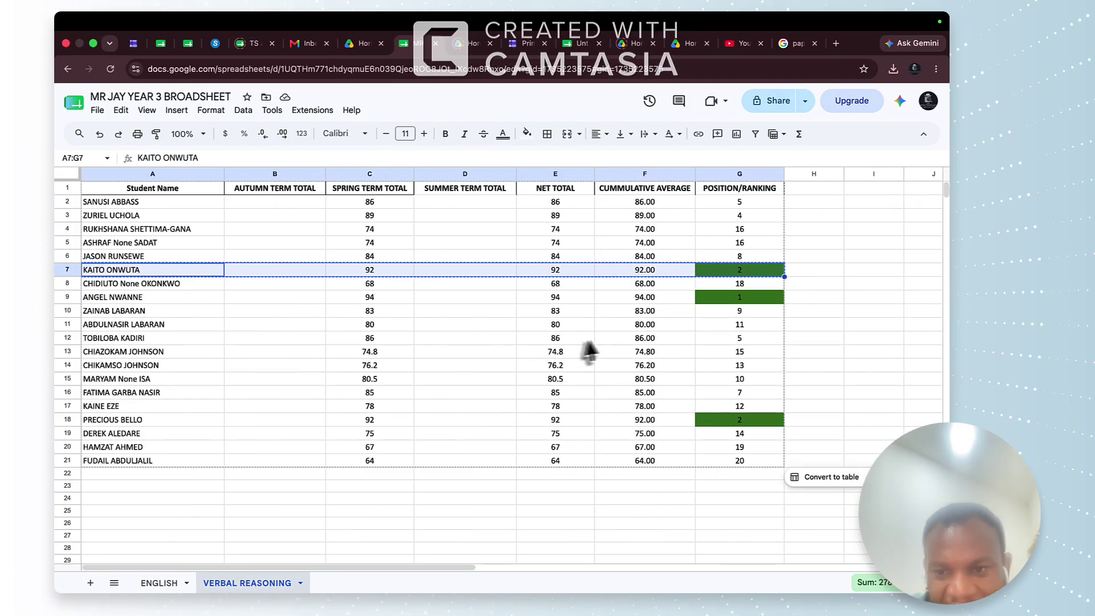
{"action": "left_click", "coordinate": [132, 419]}
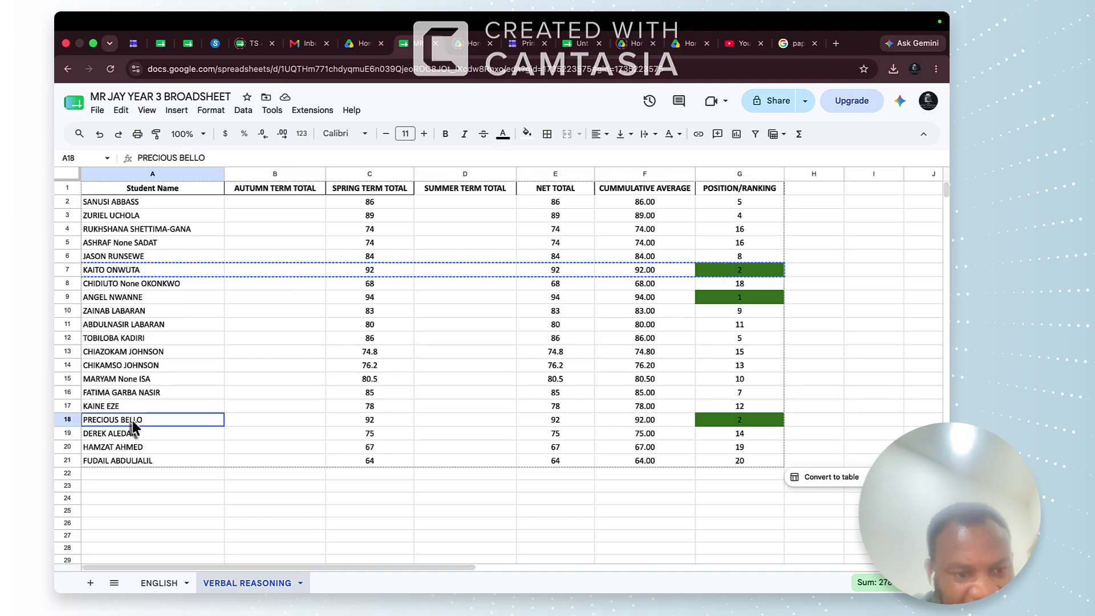
{"action": "left_click_drag", "start_coordinate": [150, 424], "coordinate": [719, 422]}
{"action": "key", "text": "ctrl+c"}
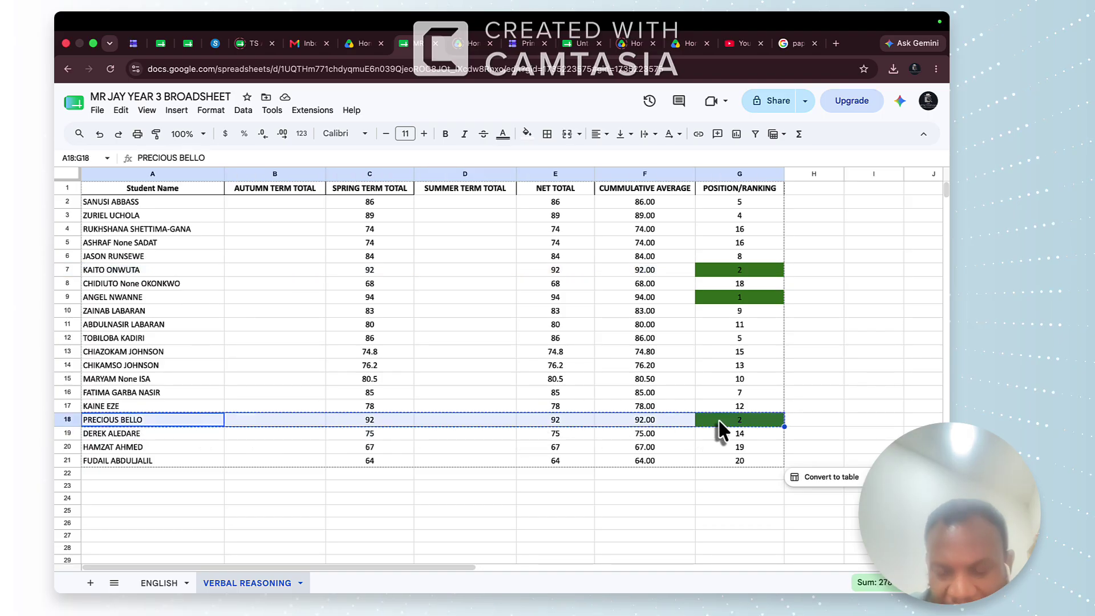
{"action": "left_click", "coordinate": [785, 564]}
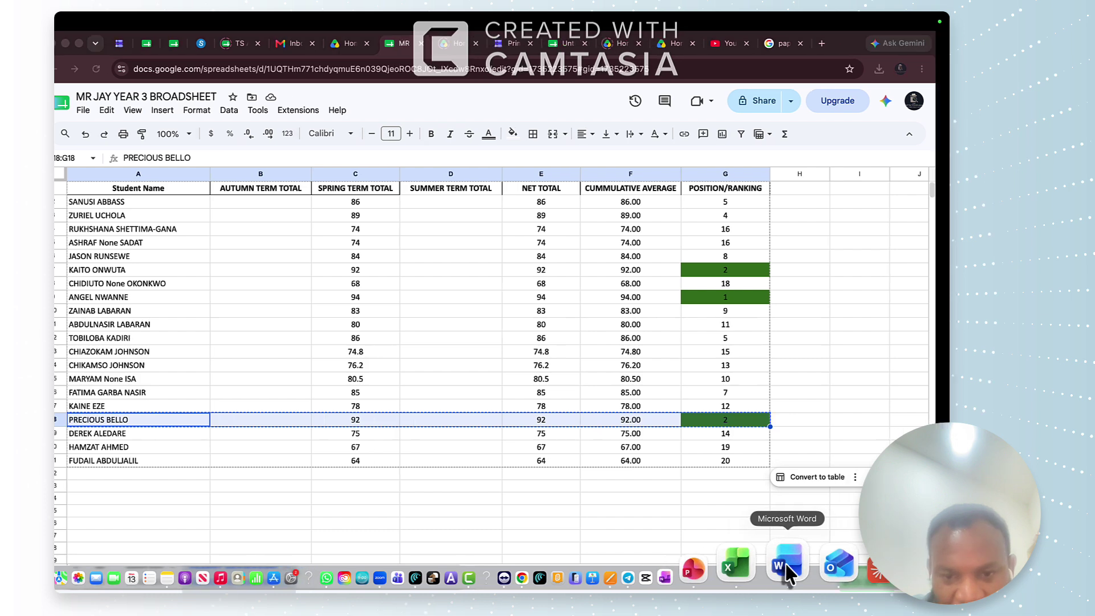
{"action": "left_click_drag", "start_coordinate": [318, 414], "coordinate": [680, 421]}
{"action": "key", "text": "super+v"}
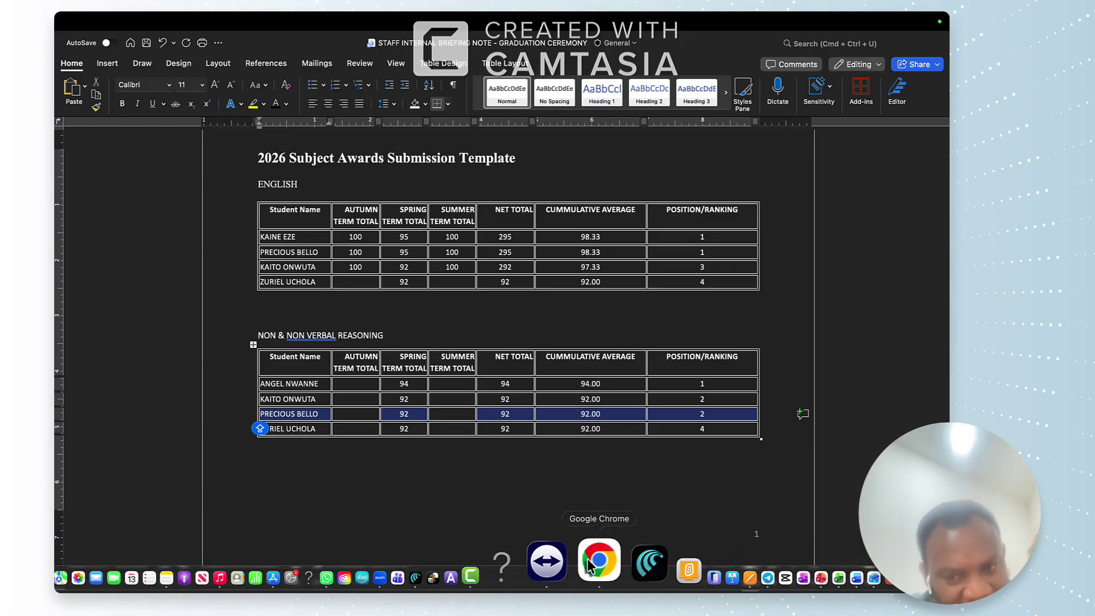
- Copy the fourth-ranked student's row A3:G3 from the VERBAL REASONING sheet in Chrome and paste it over the lower Word table's last row
{"action": "left_click", "coordinate": [588, 558]}
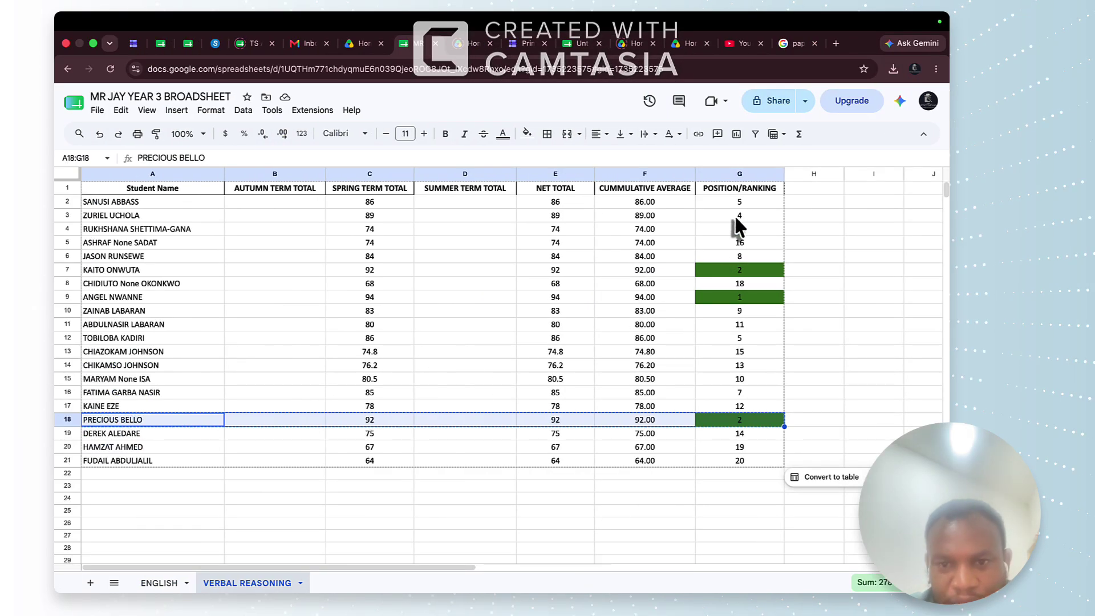
{"action": "left_click_drag", "start_coordinate": [153, 214], "coordinate": [713, 215]}
{"action": "key", "text": "ctrl+c"}
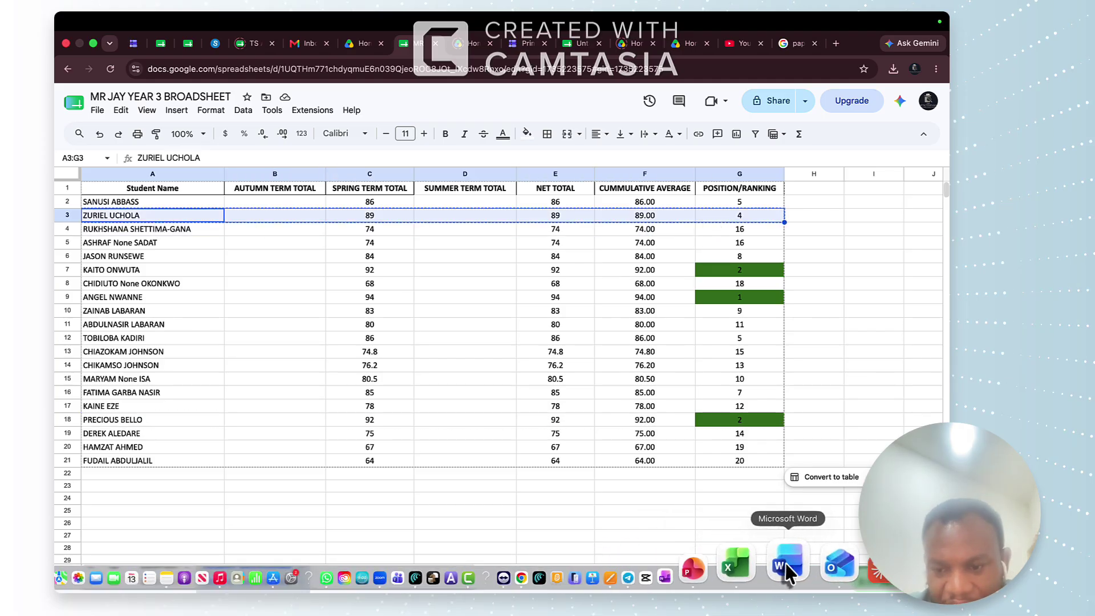
{"action": "left_click", "coordinate": [785, 564]}
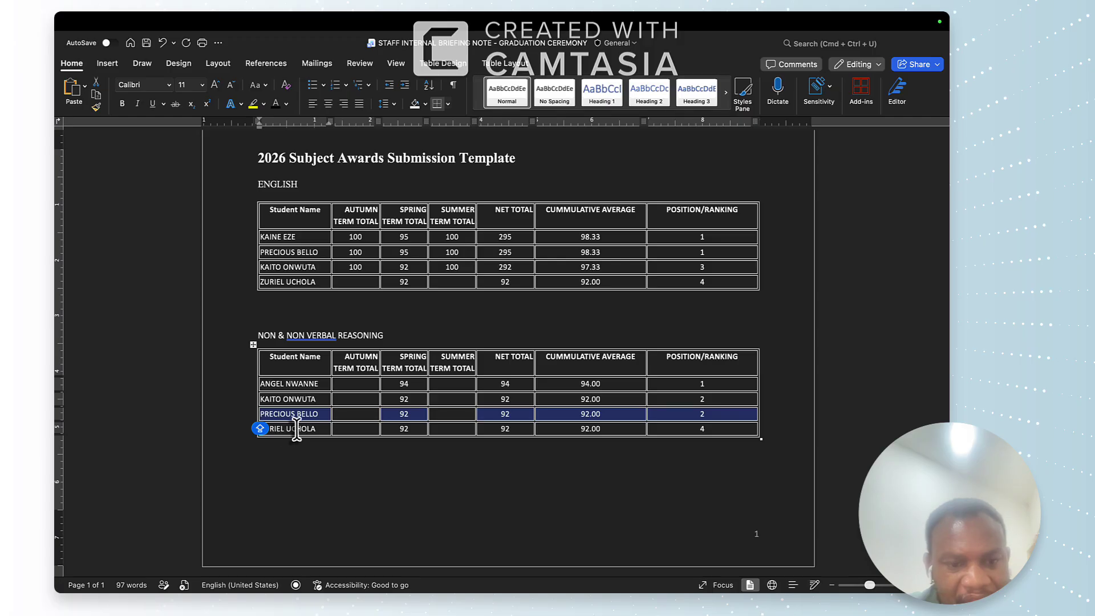
{"action": "left_click_drag", "start_coordinate": [287, 428], "coordinate": [697, 423]}
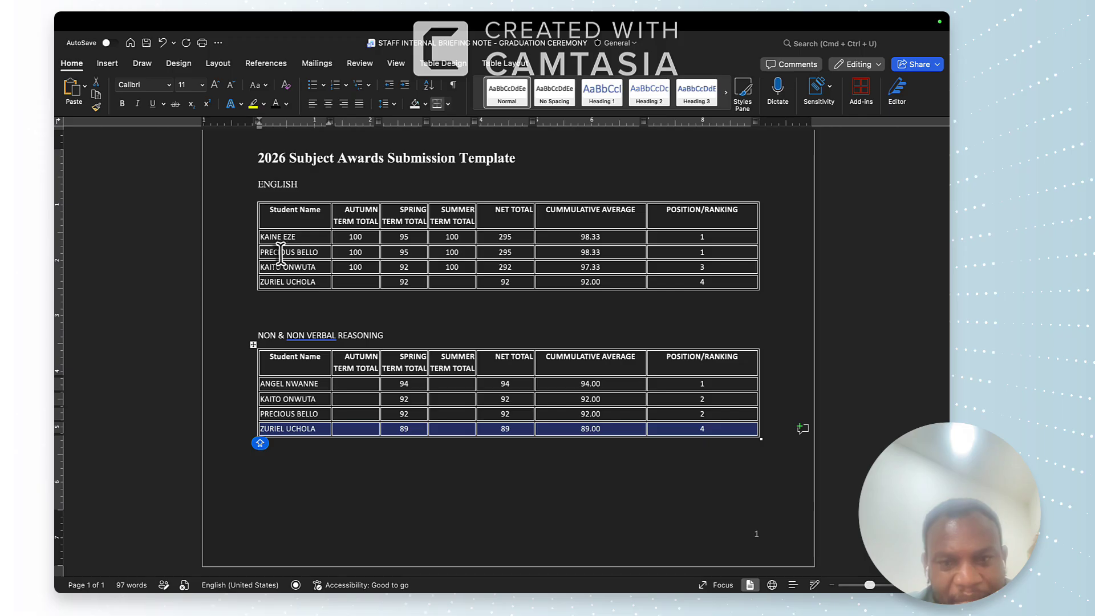
- Try adding an empty row at the end of the NON & NON VERBAL REASONING table, and undo it
{"action": "left_click", "coordinate": [778, 430]}
{"action": "key", "text": "Return"}
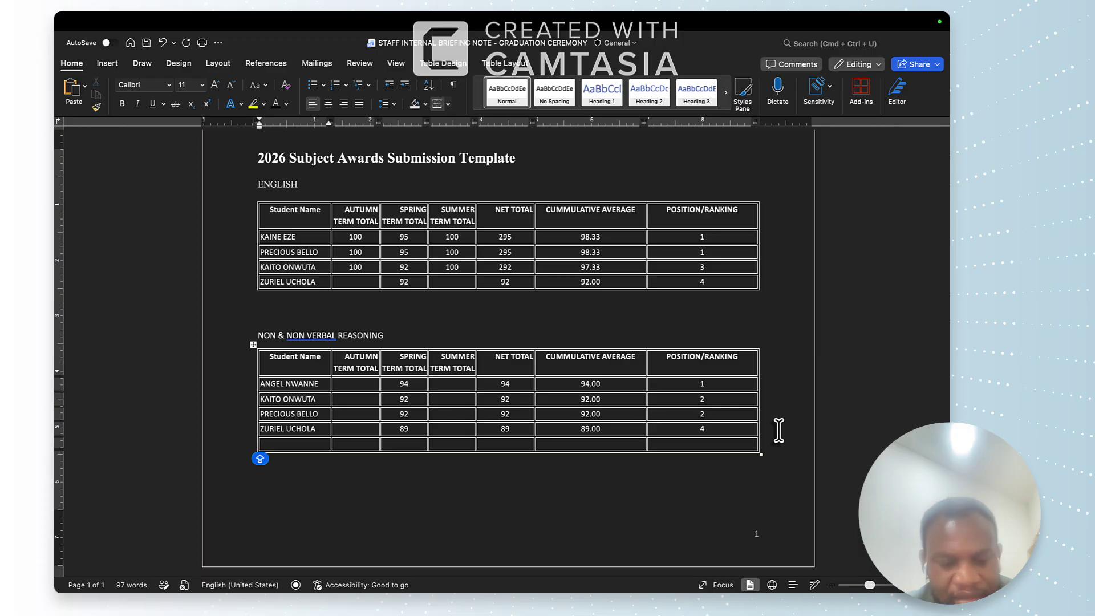
{"action": "key", "text": "super+z"}
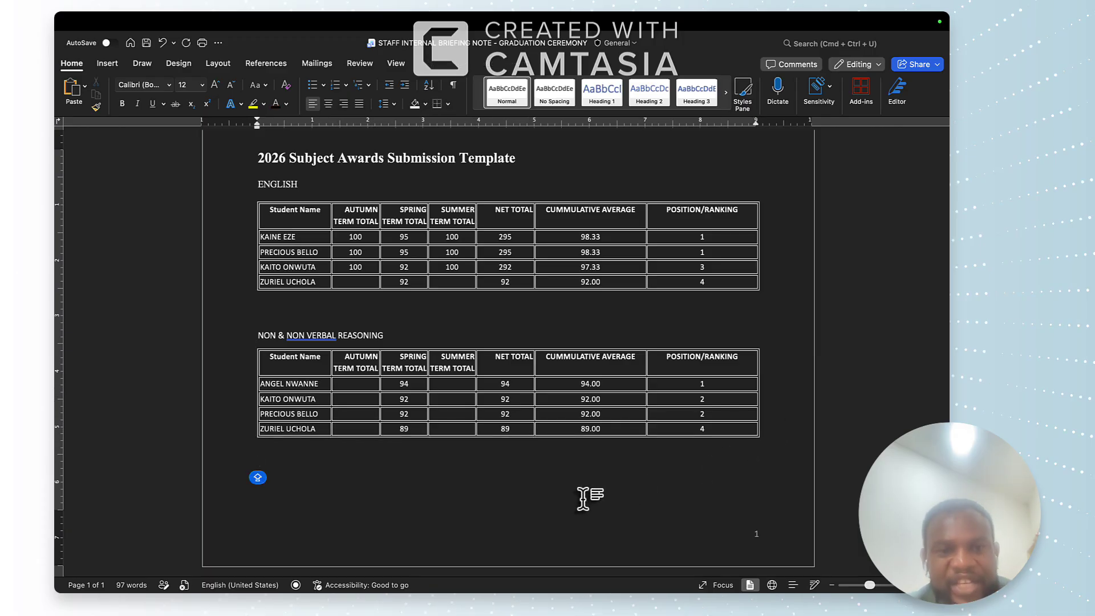
{"action": "scroll", "coordinate": [583, 498], "scroll_direction": "up", "scroll_amount": 3}
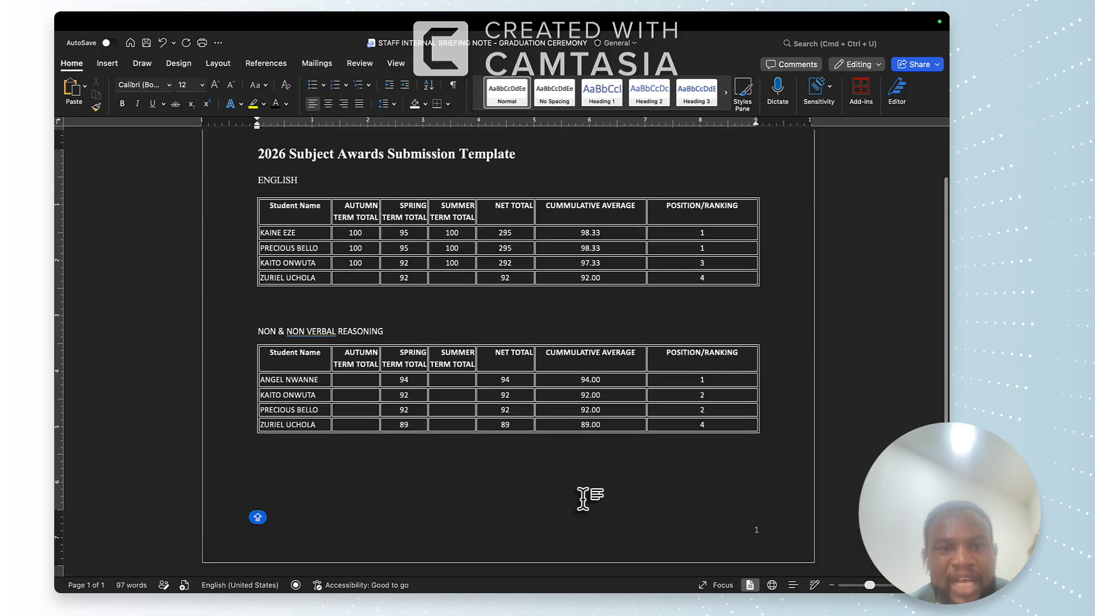
{"action": "scroll", "coordinate": [583, 499], "scroll_direction": "up", "scroll_amount": 2}
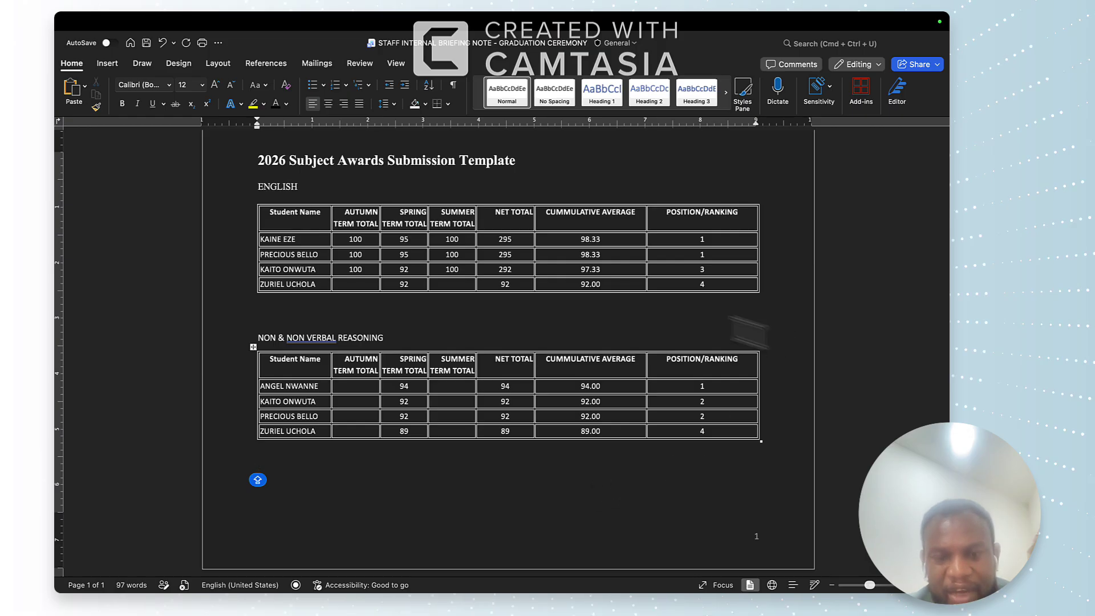
{"action": "scroll", "coordinate": [711, 308], "scroll_direction": "up", "scroll_amount": 2}
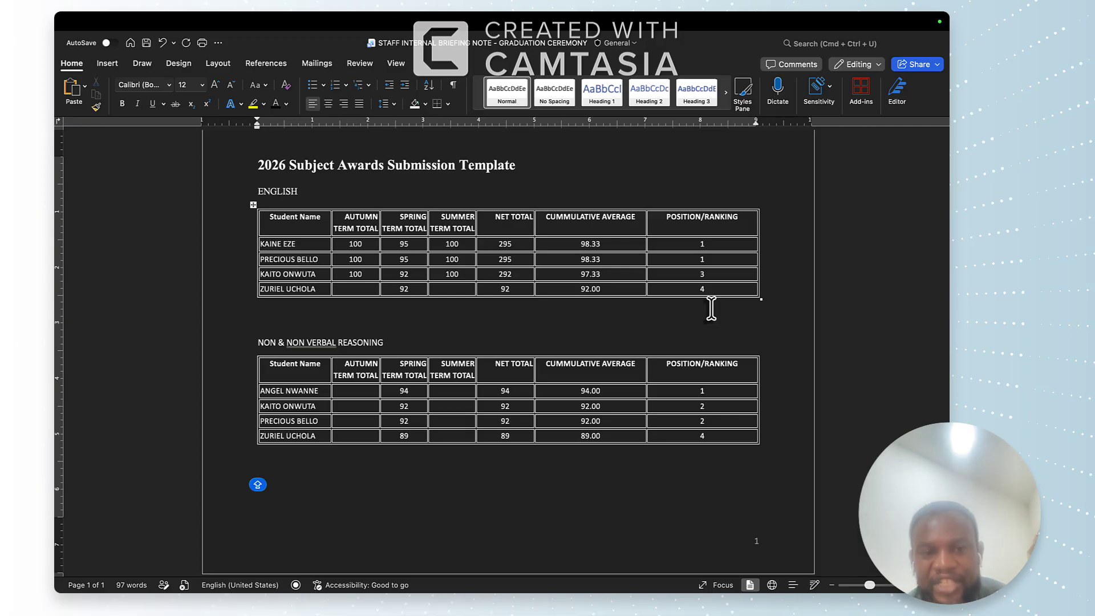
{"action": "mouse_move", "coordinate": [747, 590]}
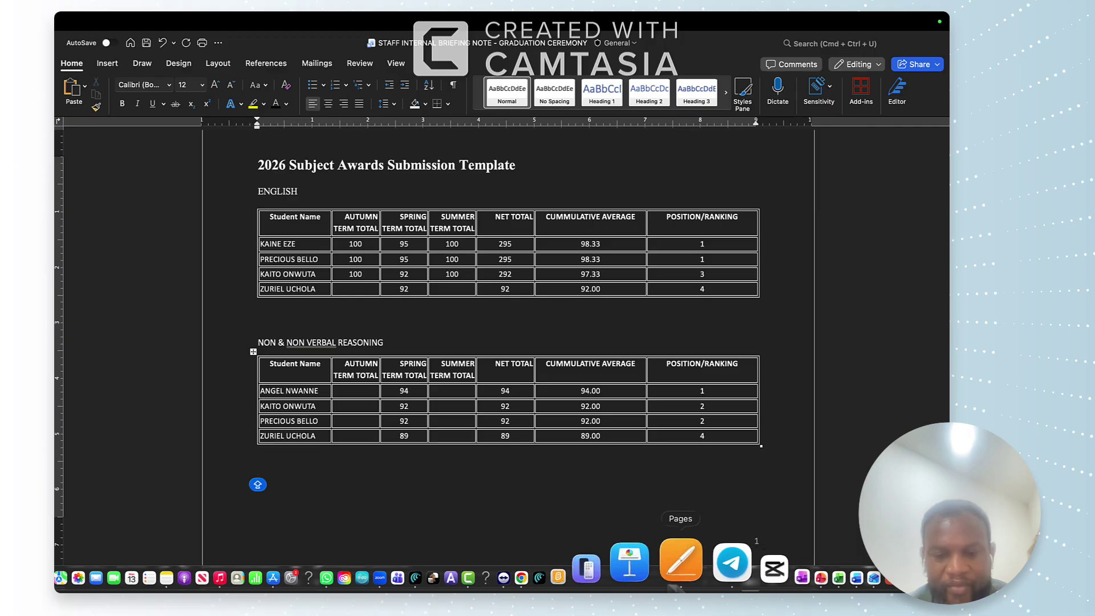
{"action": "left_click", "coordinate": [539, 578]}
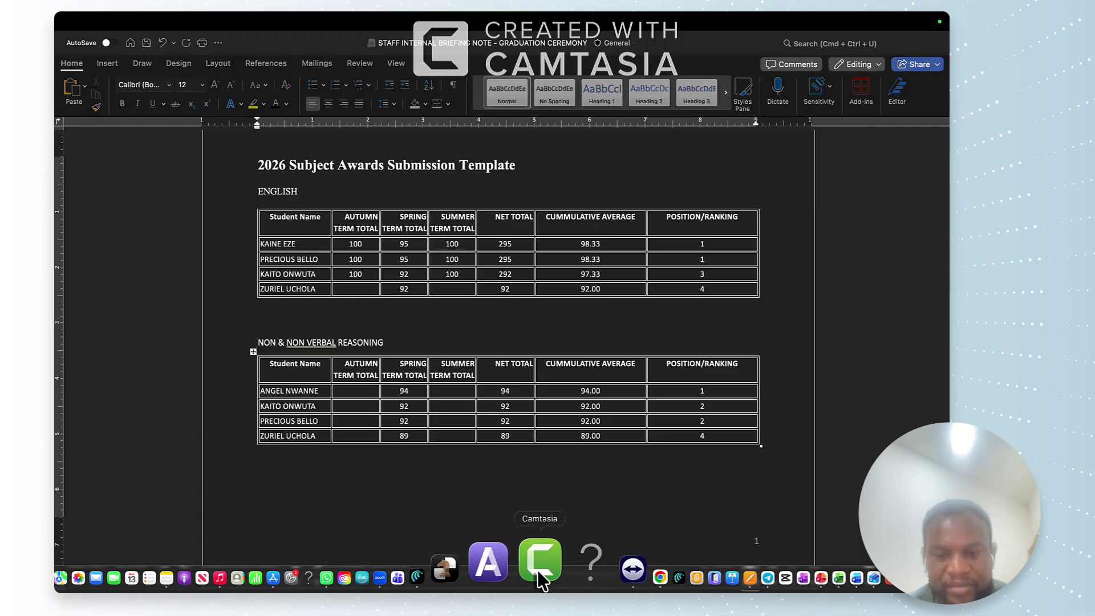